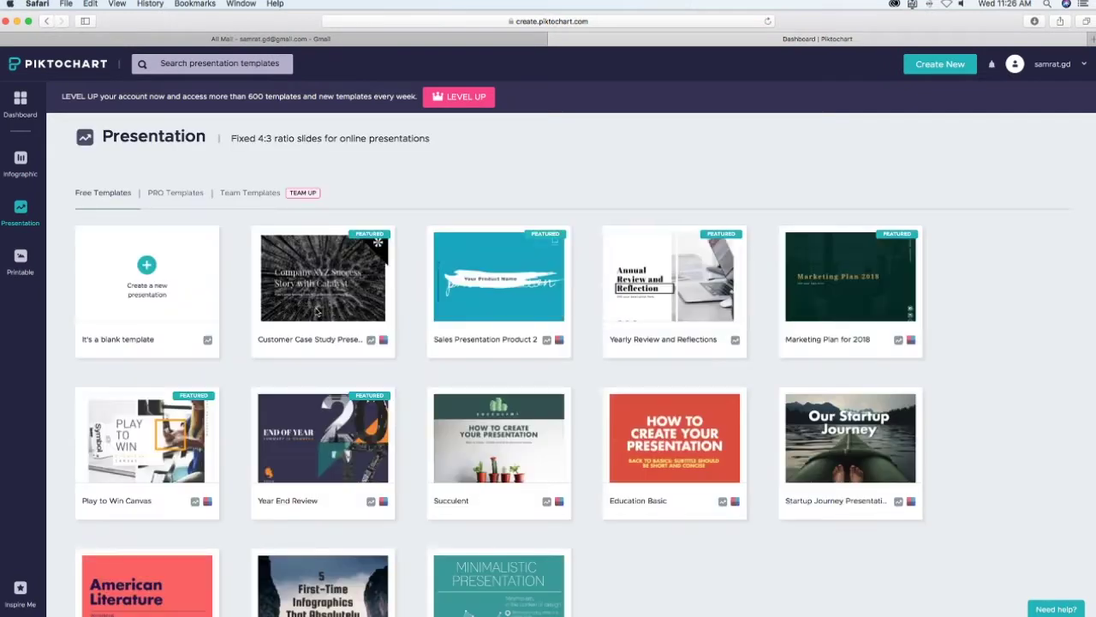
Browse the free Presentation, Printable and Infographic templates to see which designs are offered.
scroll(912, 340, down, 2)
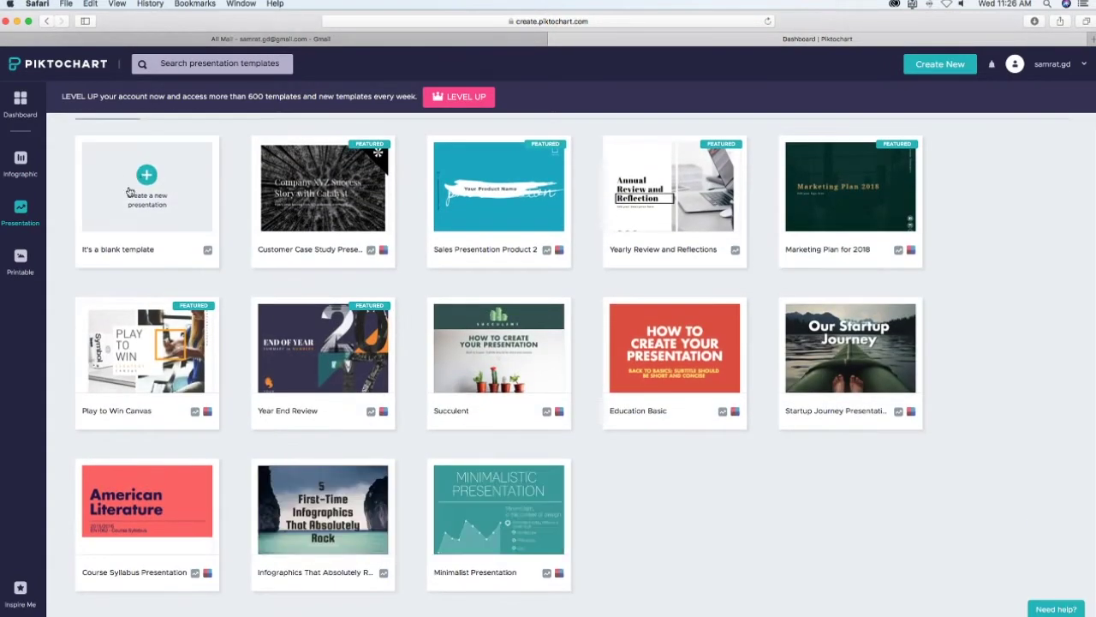
mouse_move(293, 185)
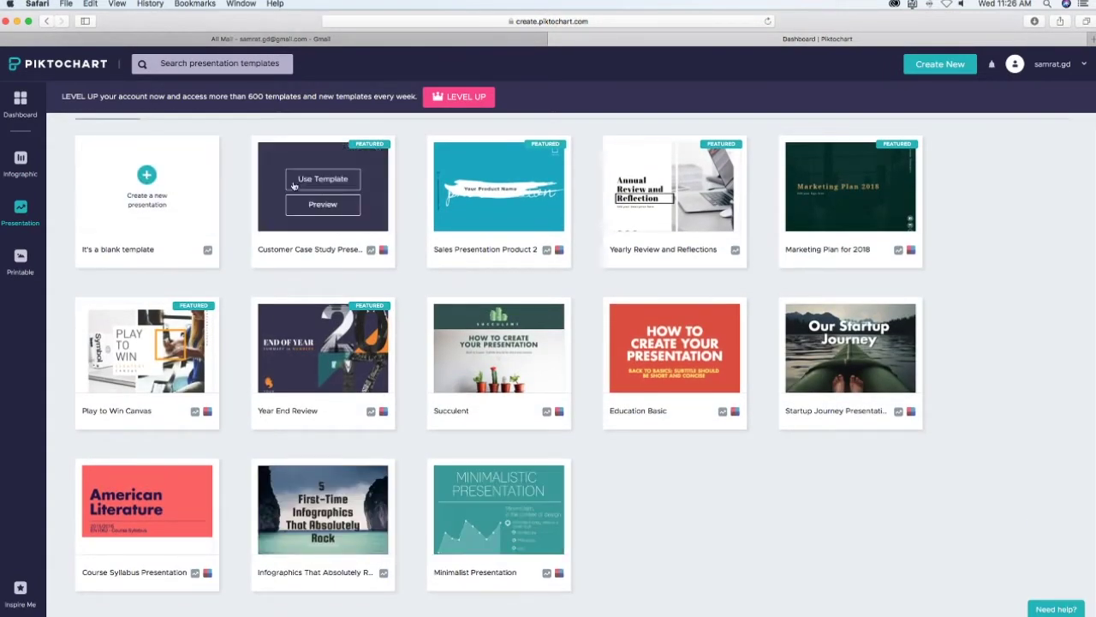
click(41, 260)
scroll(257, 368, down, 2)
mouse_move(436, 400)
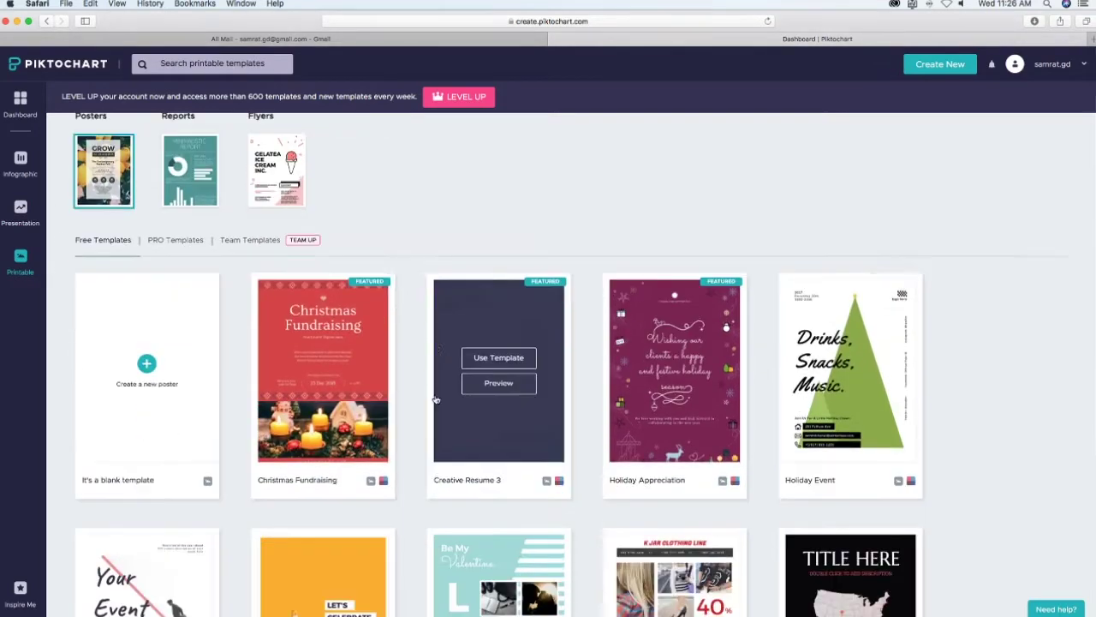
scroll(436, 400, down, 2)
scroll(822, 531, down, 1)
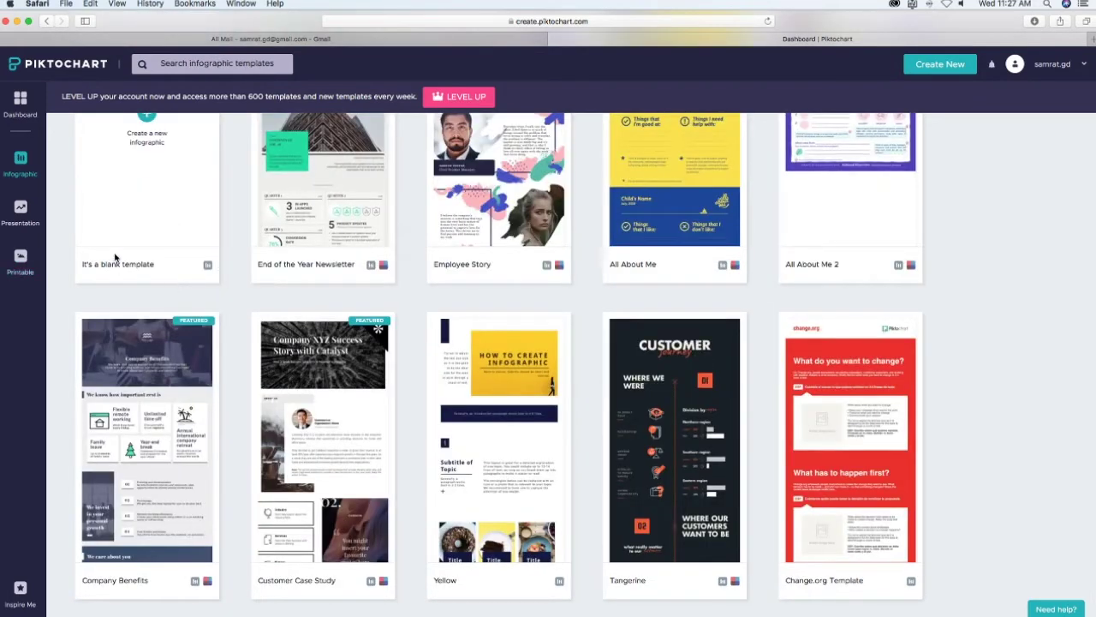
Create a new infographic from the blank template.
scroll(208, 259, up, 4)
click(148, 329)
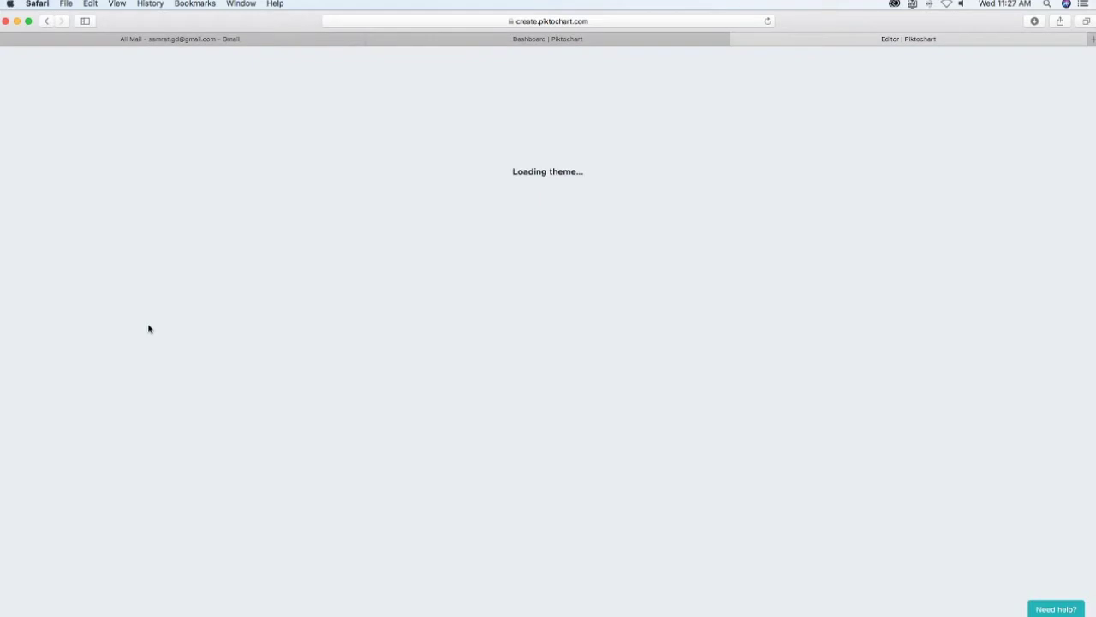
scroll(487, 390, down, 3)
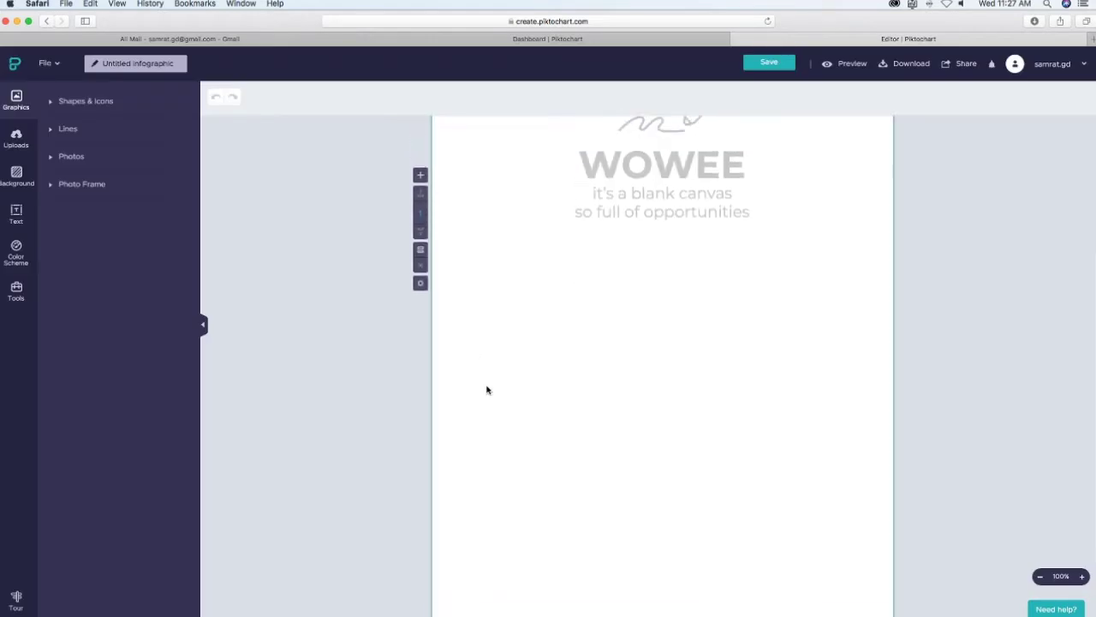
scroll(487, 390, up, 3)
Add three blank blocks below the infographic's first block.
click(420, 147)
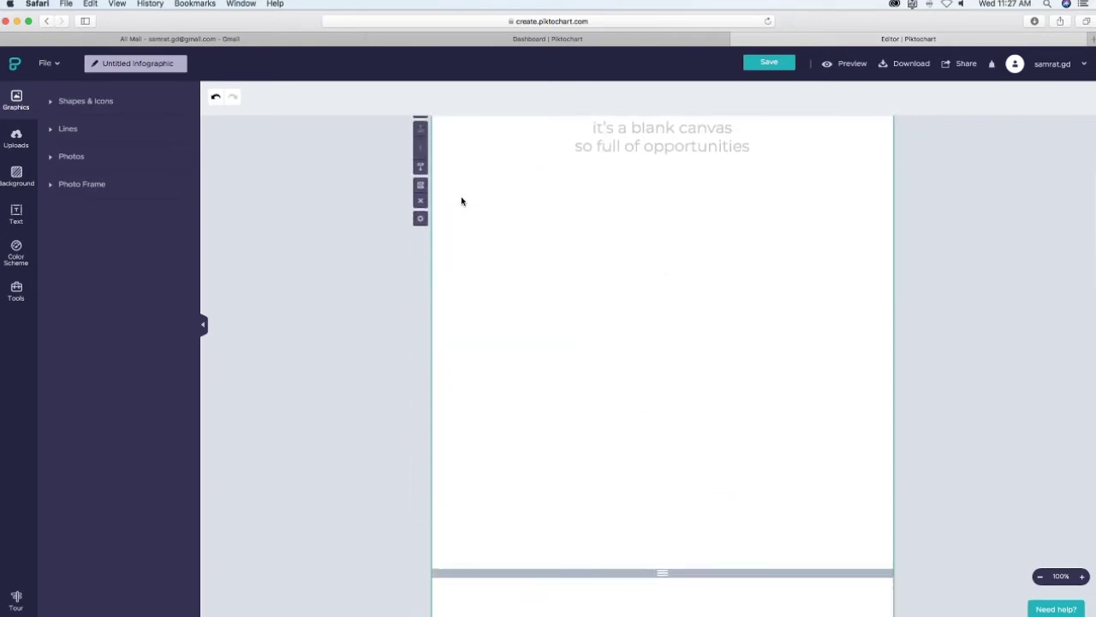
click(1041, 579)
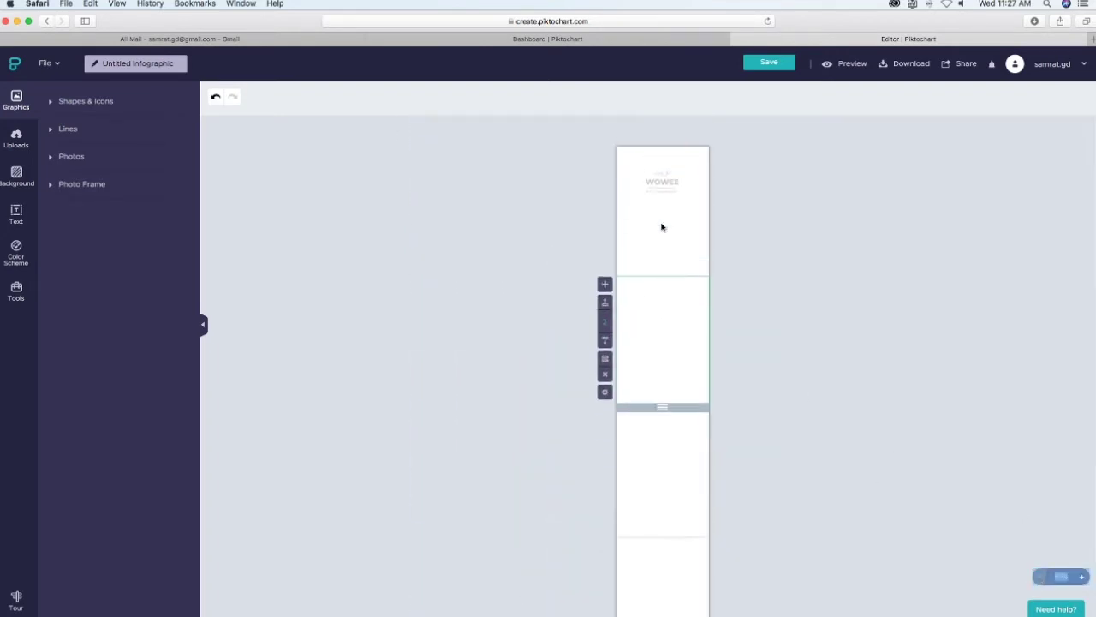
scroll(661, 227, down, 1)
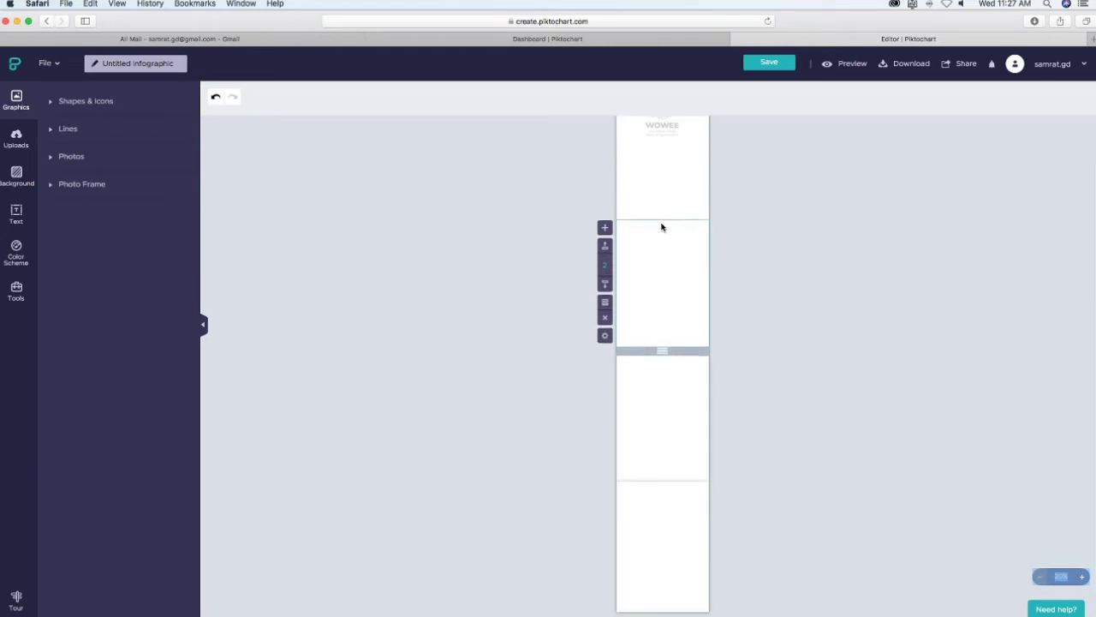
Delete the three added blank blocks, keeping only the first block.
click(604, 323)
click(606, 500)
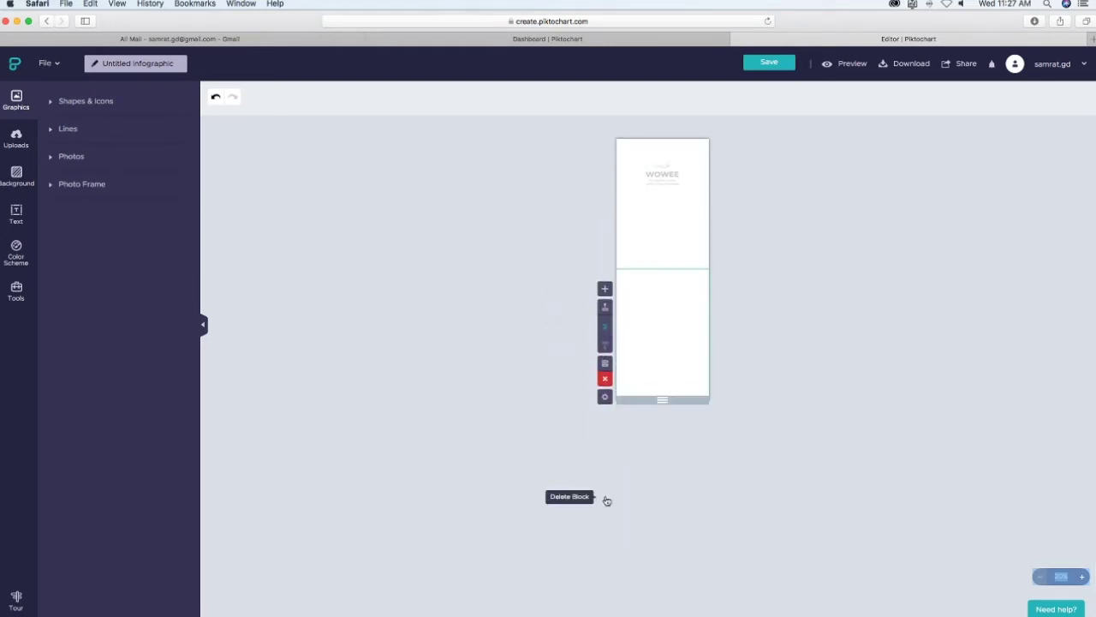
click(605, 378)
Stretch the remaining block downward to about three times its height.
drag(661, 272, 683, 548)
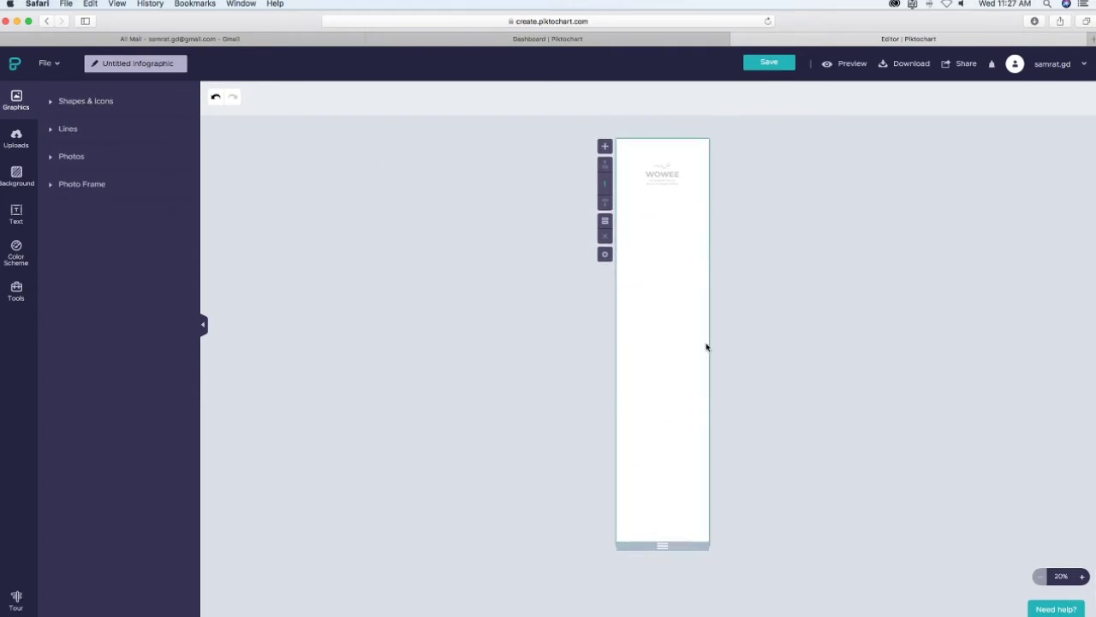
click(1083, 579)
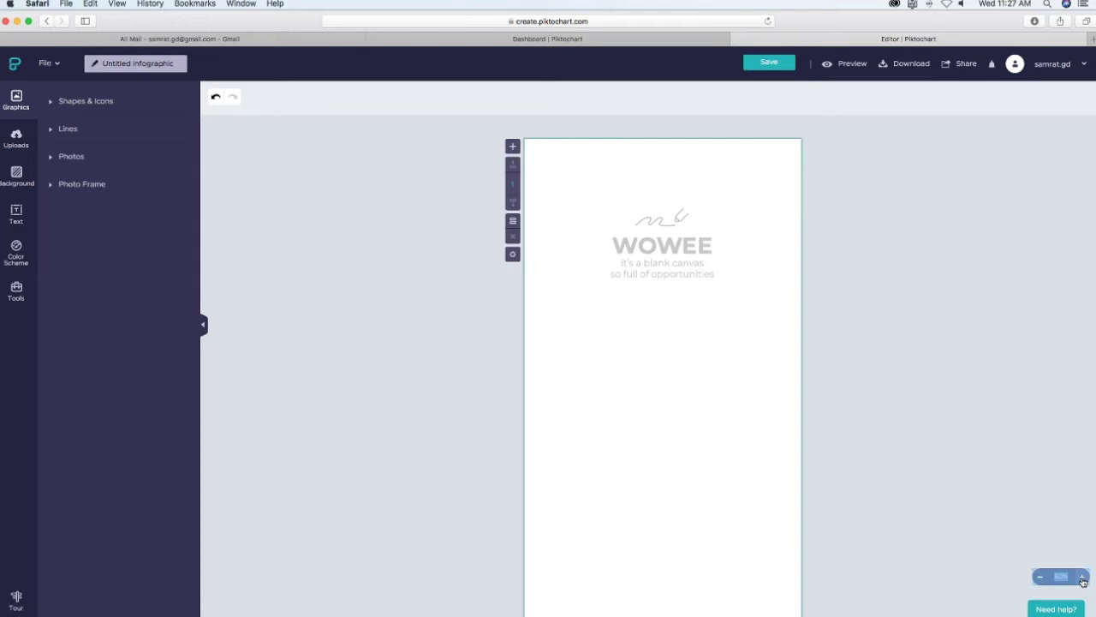
Examine the basic shapes with the Color and Mono filters, and look through the Geography icons.
click(85, 101)
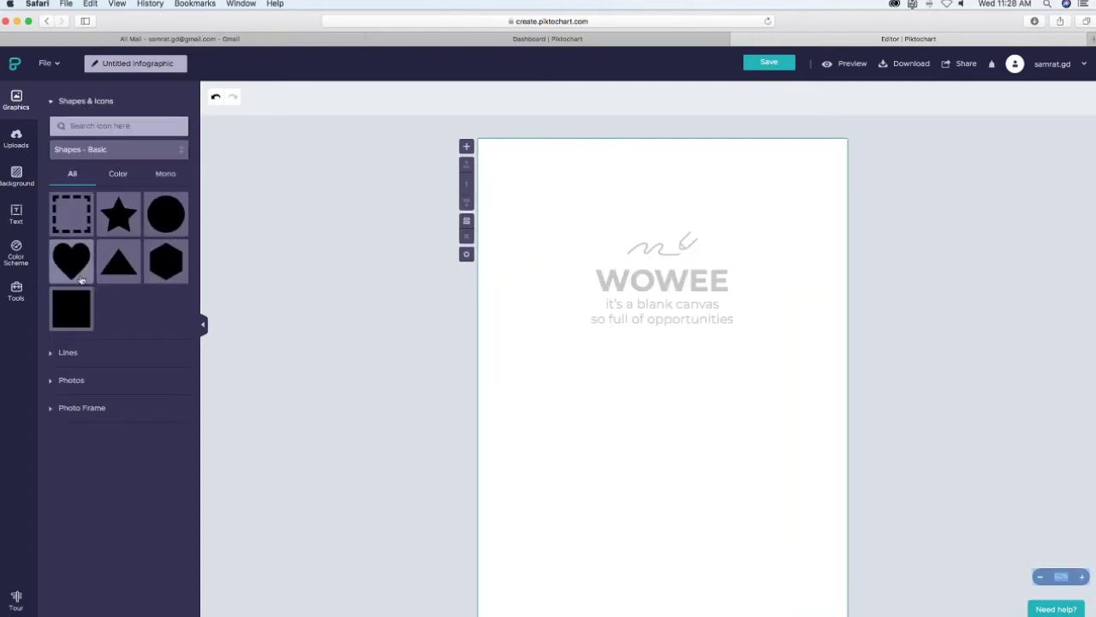
click(117, 173)
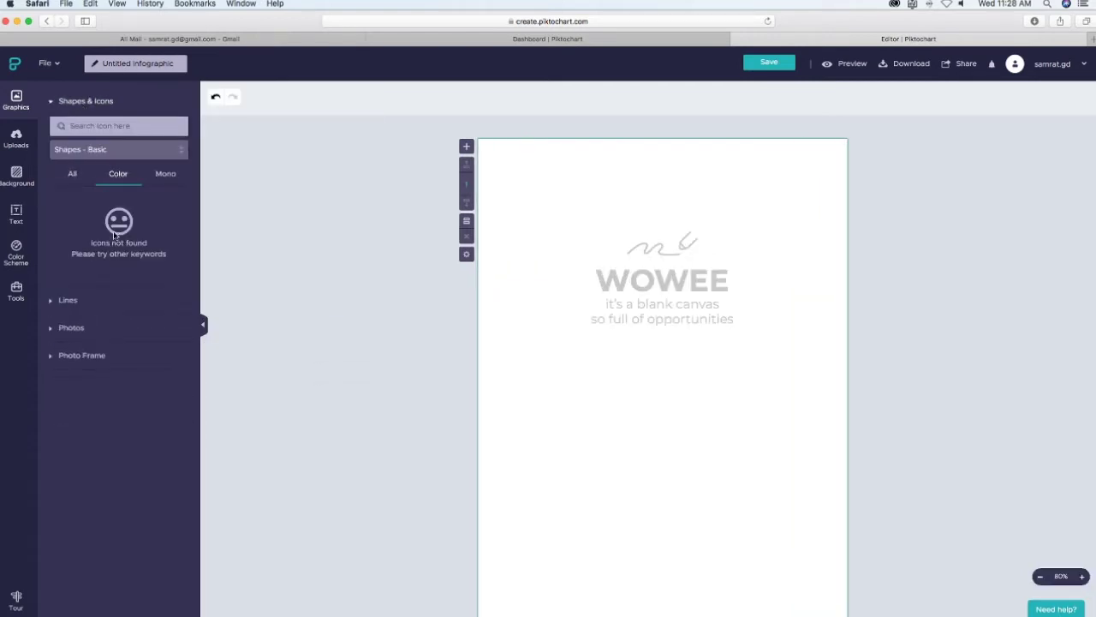
click(166, 174)
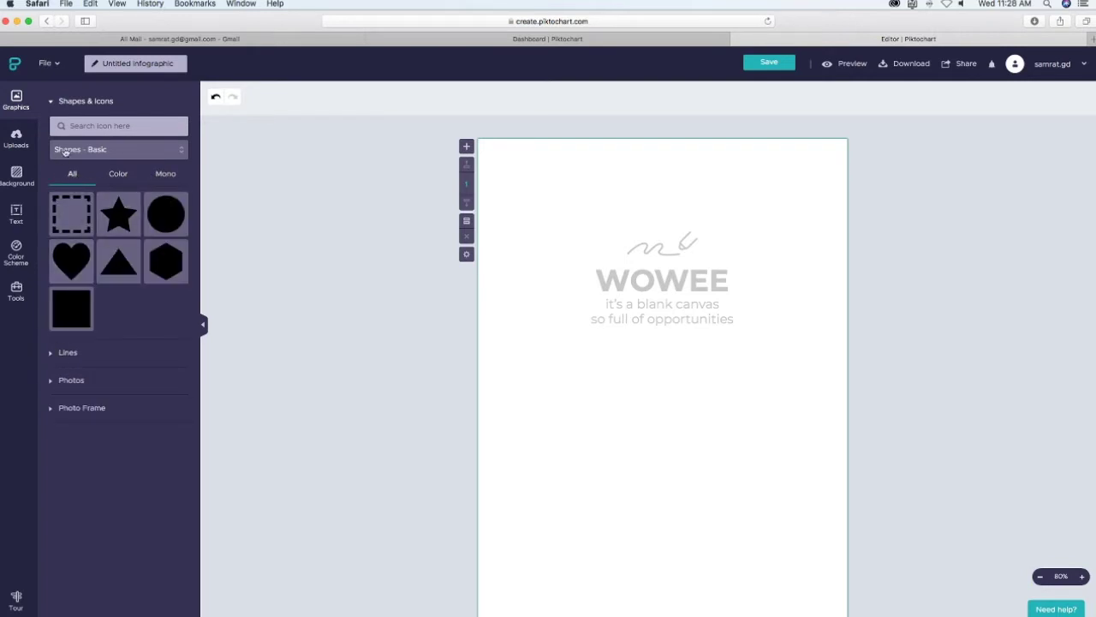
click(178, 154)
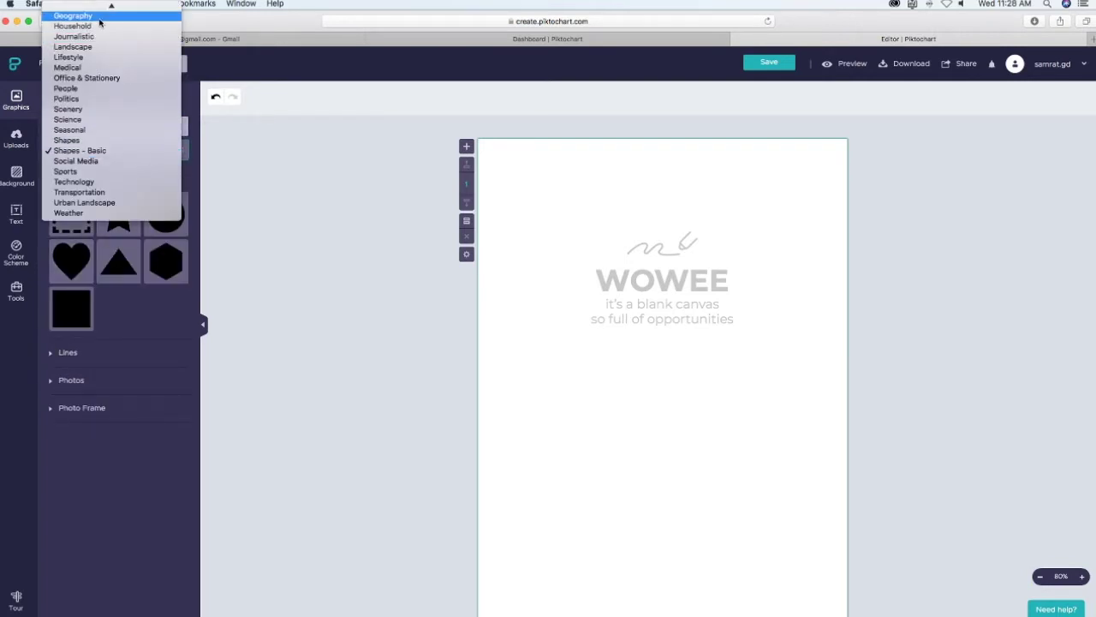
click(140, 15)
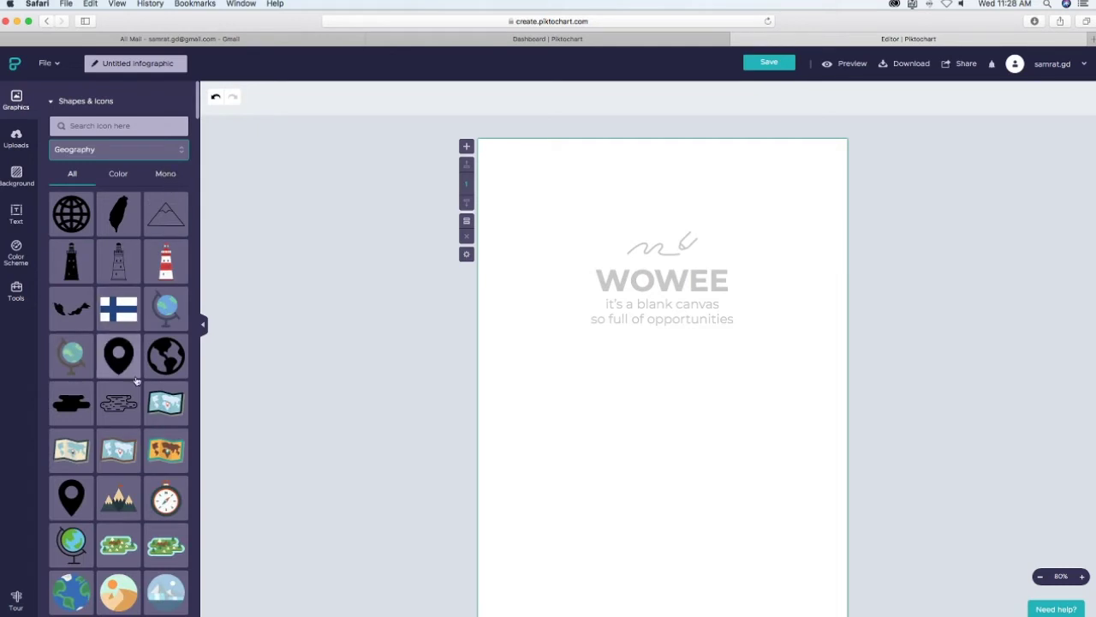
scroll(124, 257, down, 15)
Look through the icons in the People and Sports categories.
click(125, 146)
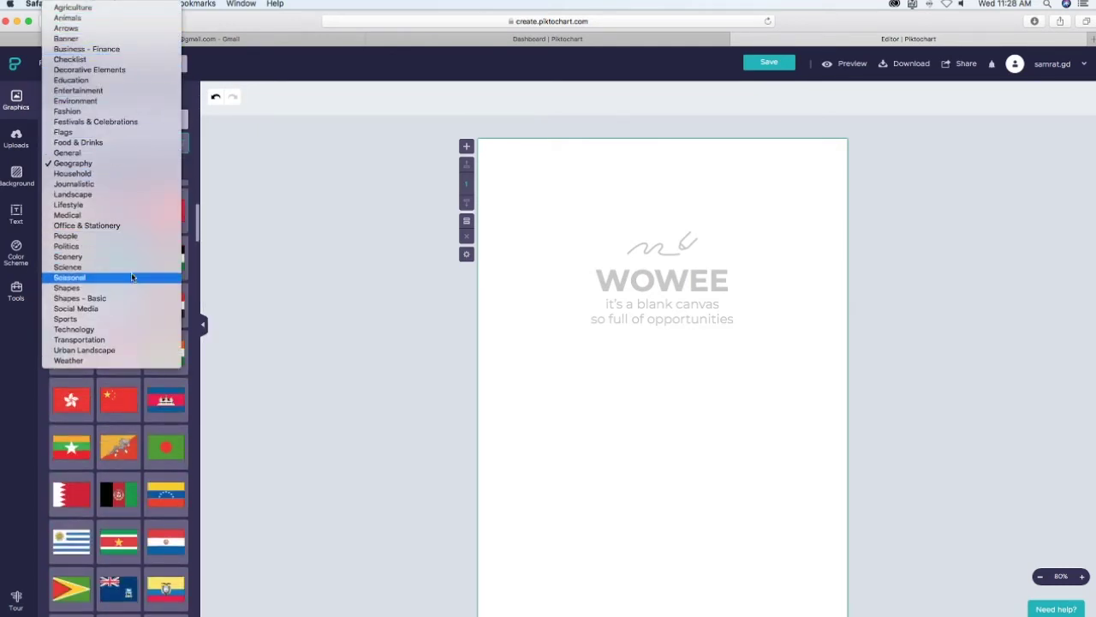
click(120, 238)
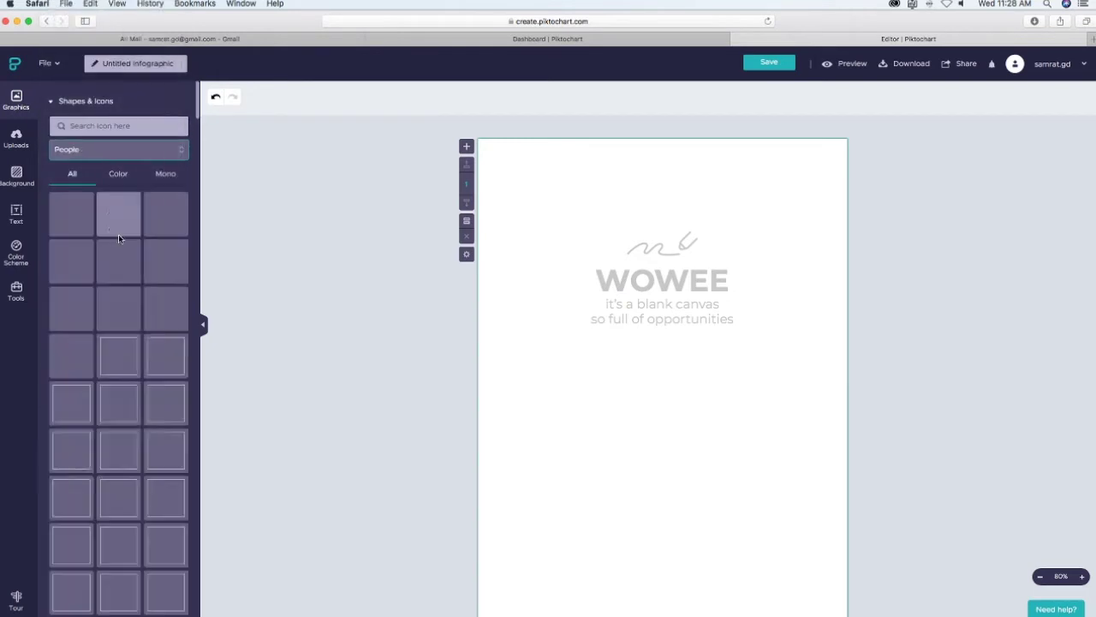
click(116, 156)
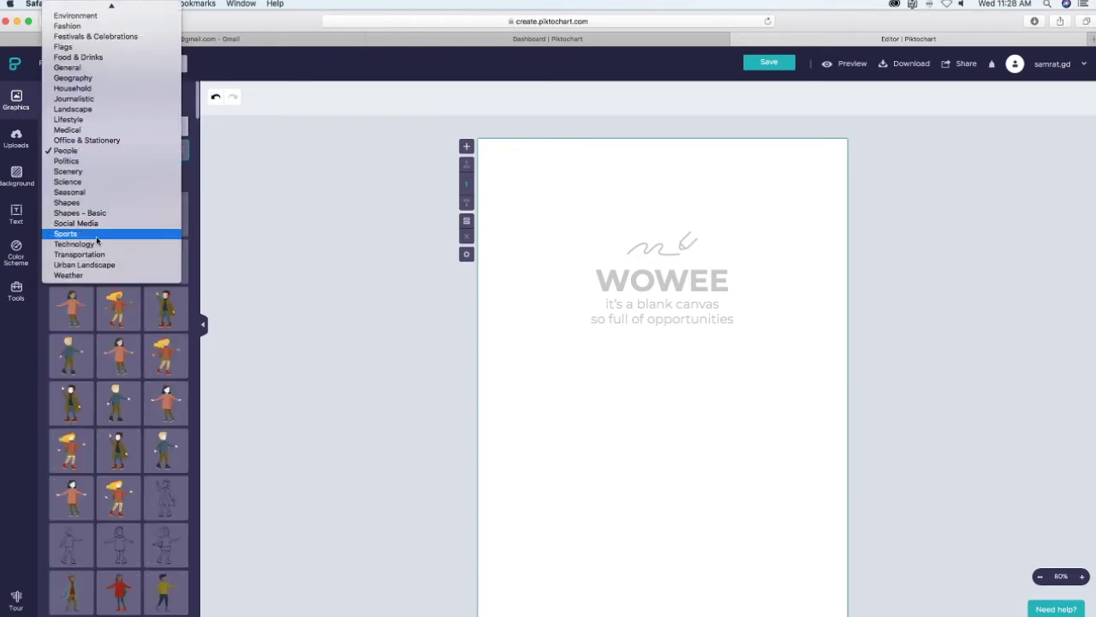
click(96, 241)
scroll(99, 293, down, 10)
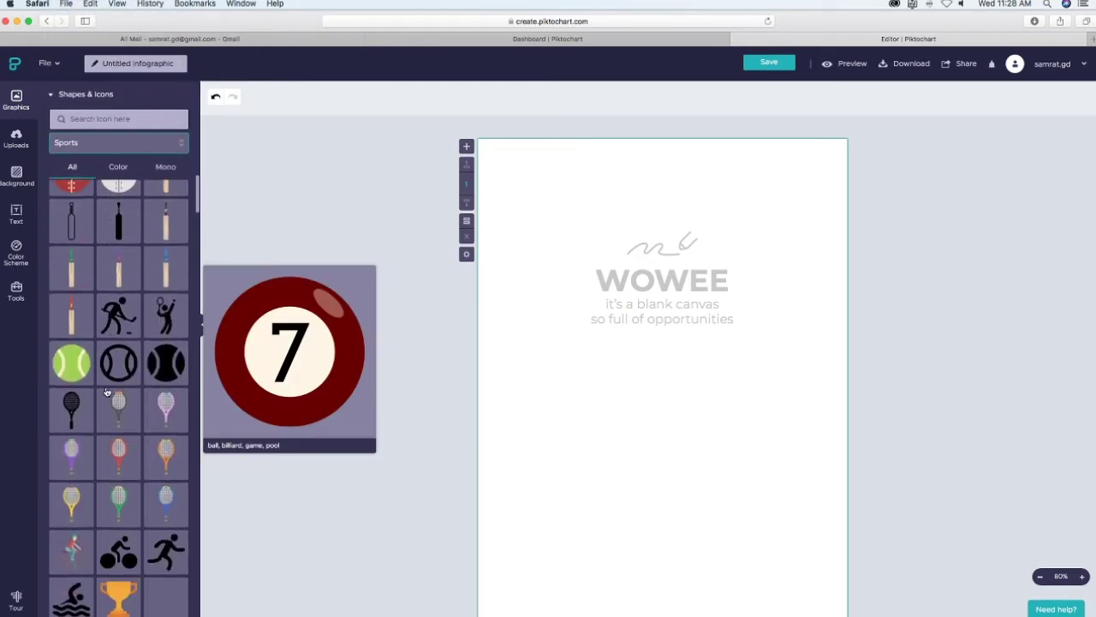
scroll(98, 418, down, 1)
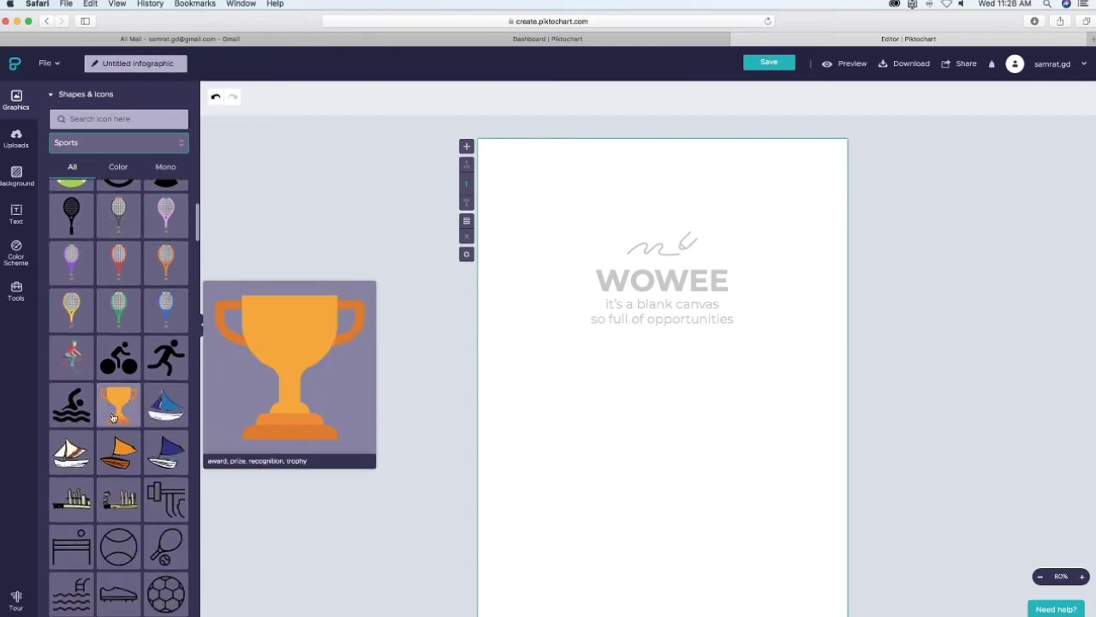
Look through the icons in the Weather category.
click(129, 143)
click(101, 186)
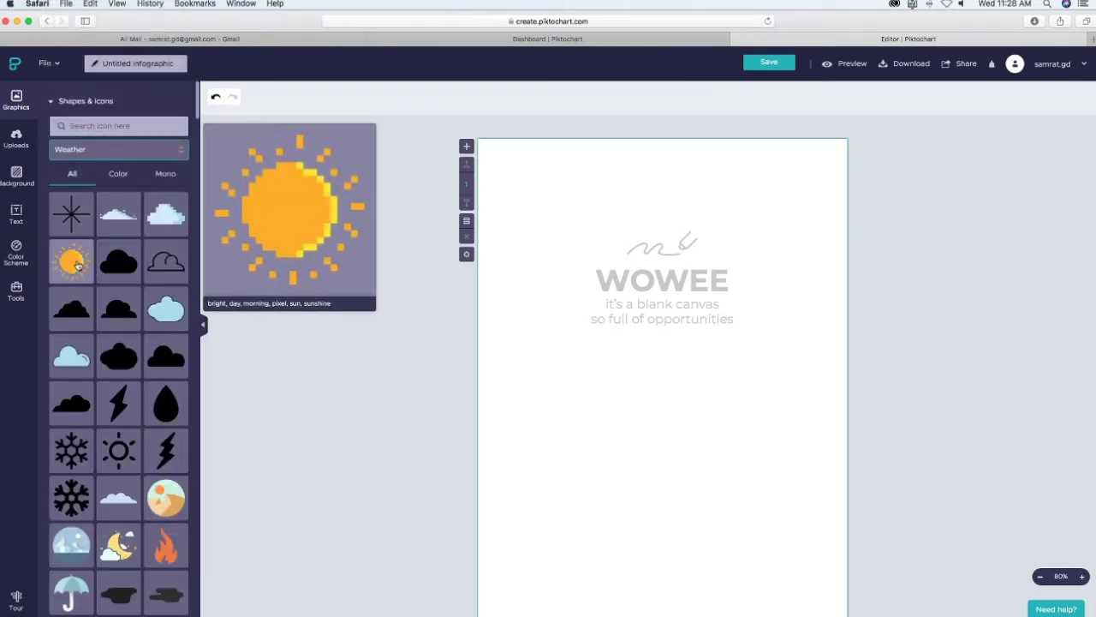
scroll(135, 469, down, 3)
scroll(136, 470, down, 10)
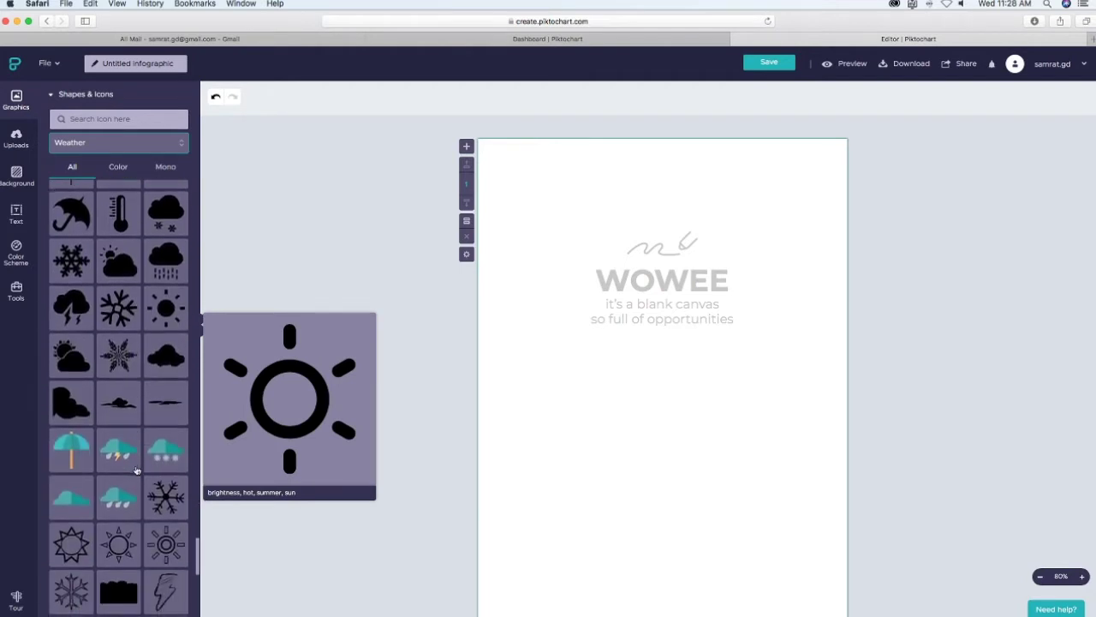
scroll(119, 214, up, 6)
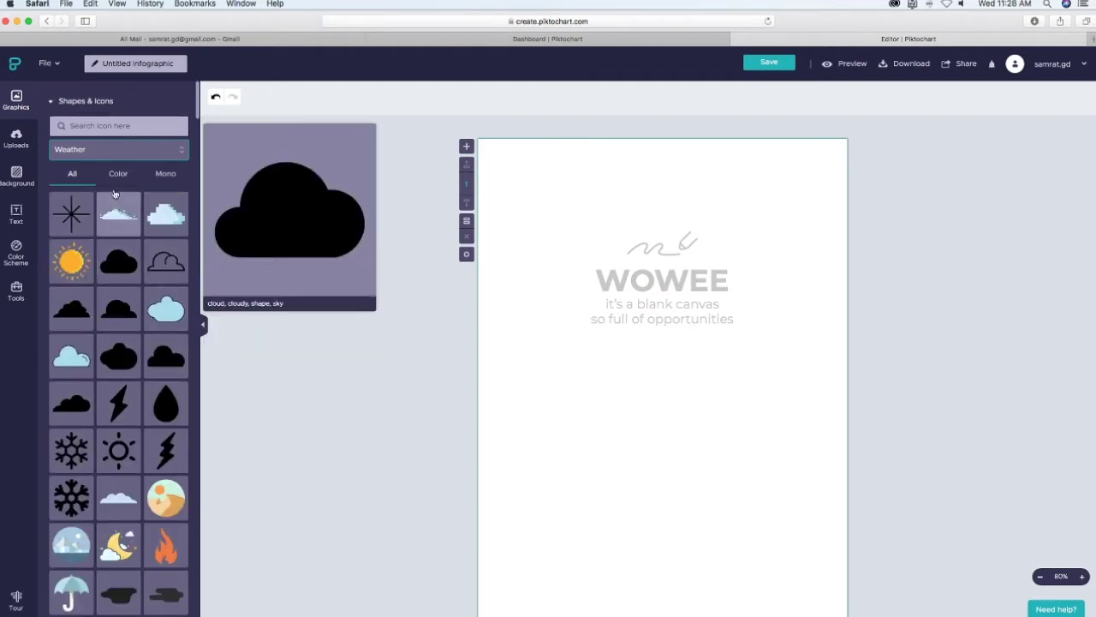
Look through the icons in the Animals and Flags categories.
click(137, 144)
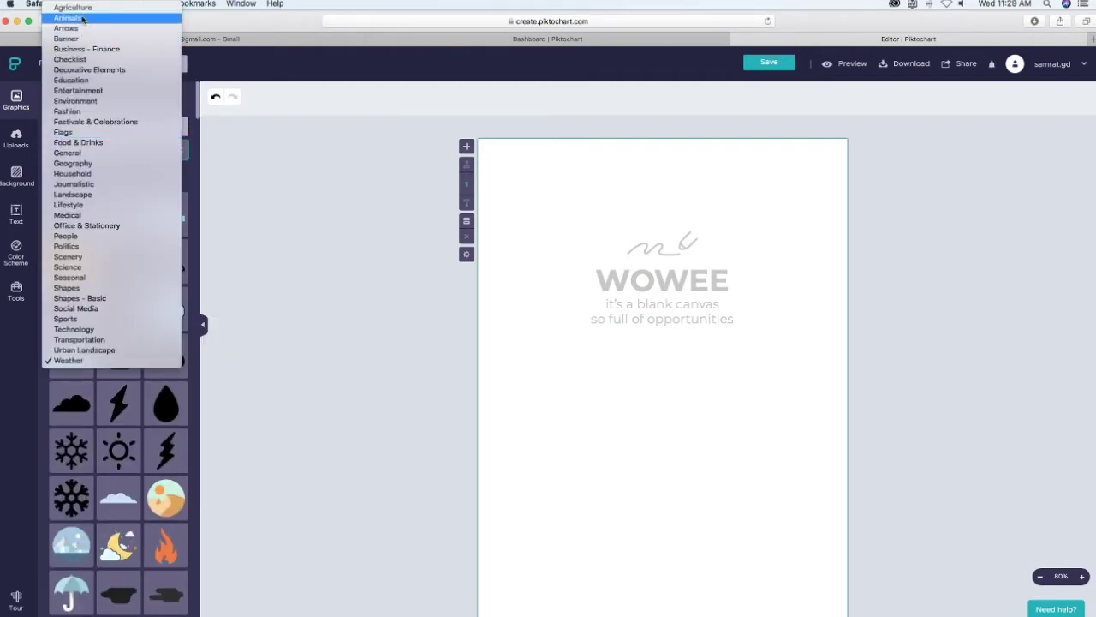
click(116, 18)
scroll(137, 403, down, 8)
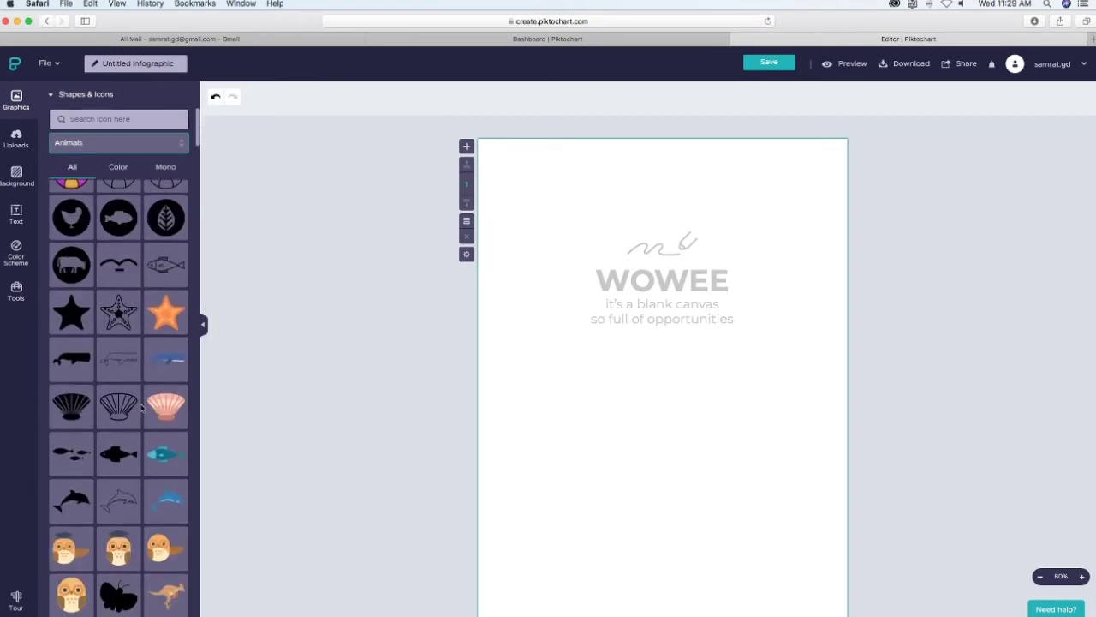
scroll(141, 410, down, 5)
click(105, 144)
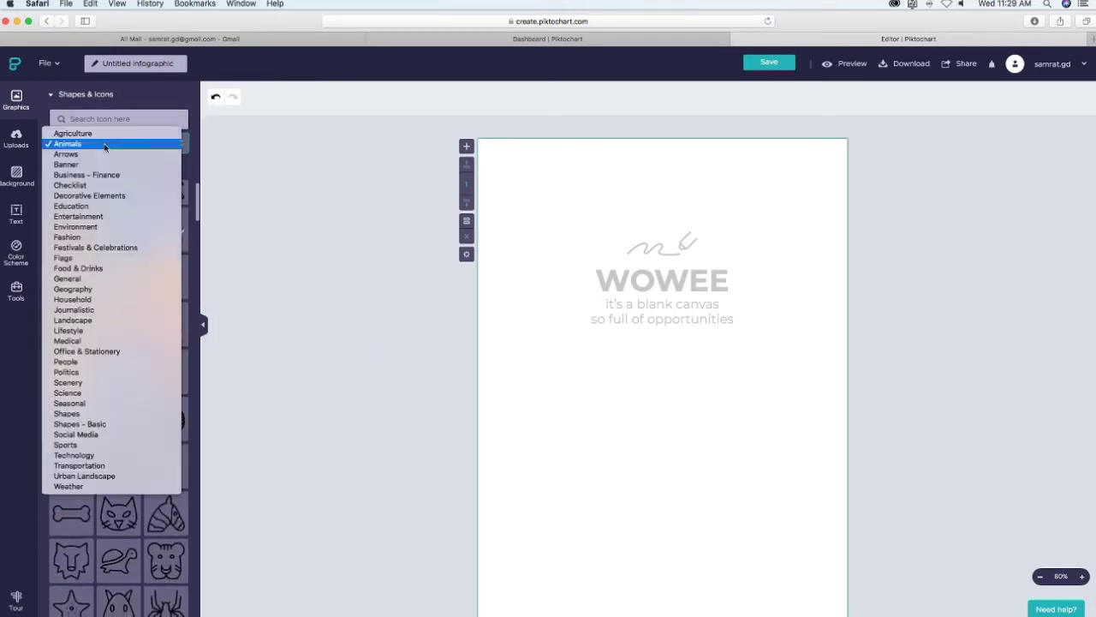
click(88, 259)
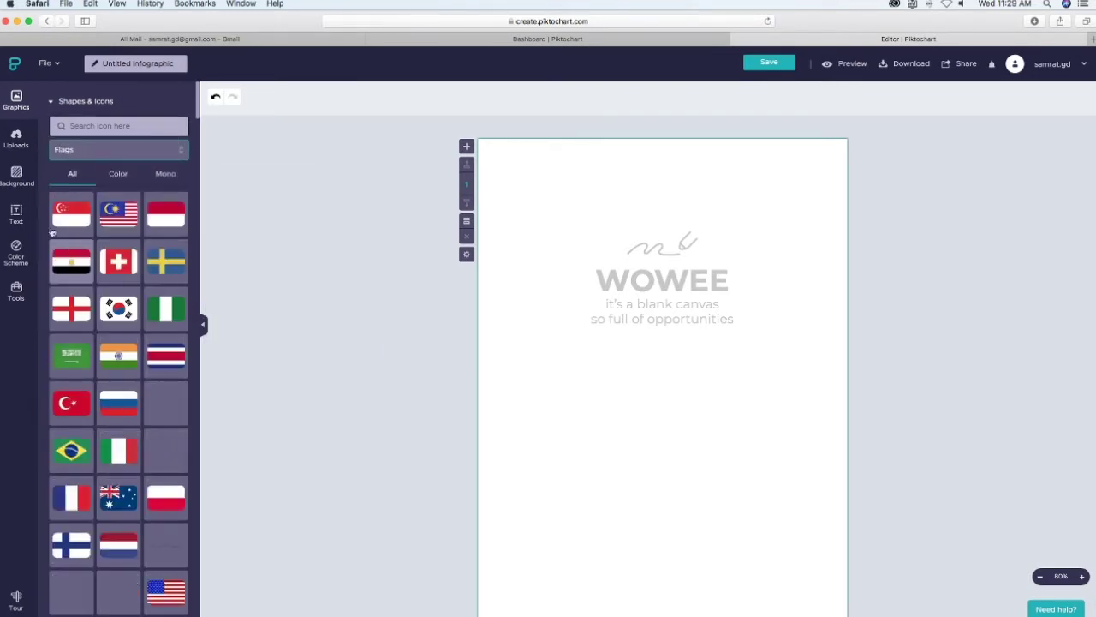
scroll(118, 539, down, 2)
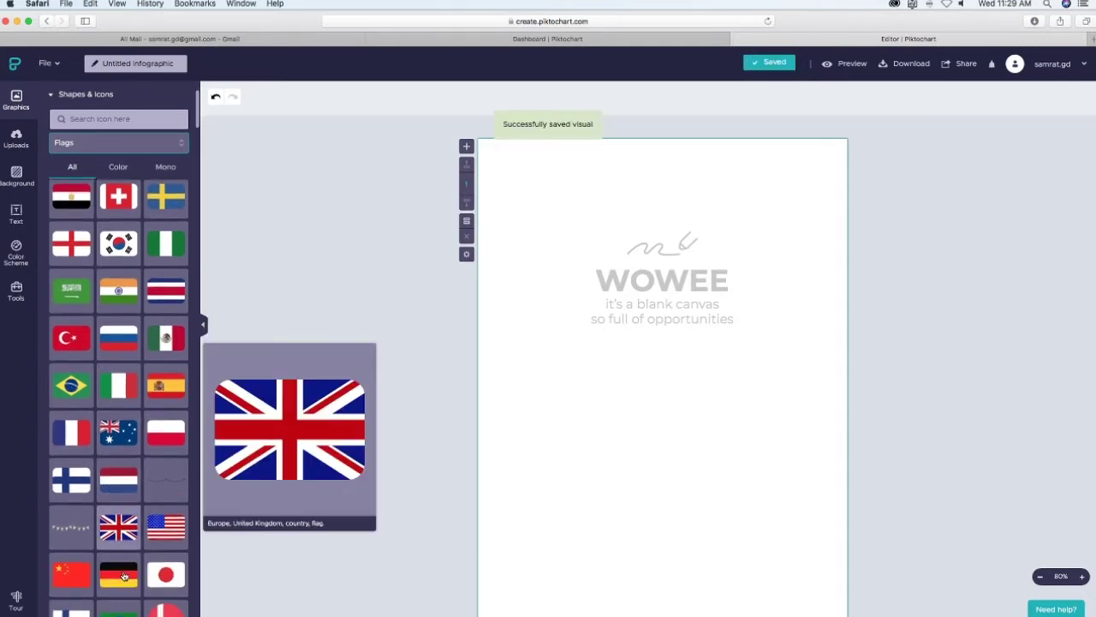
Return to the Geography category and examine its country flag icons.
click(128, 144)
click(119, 174)
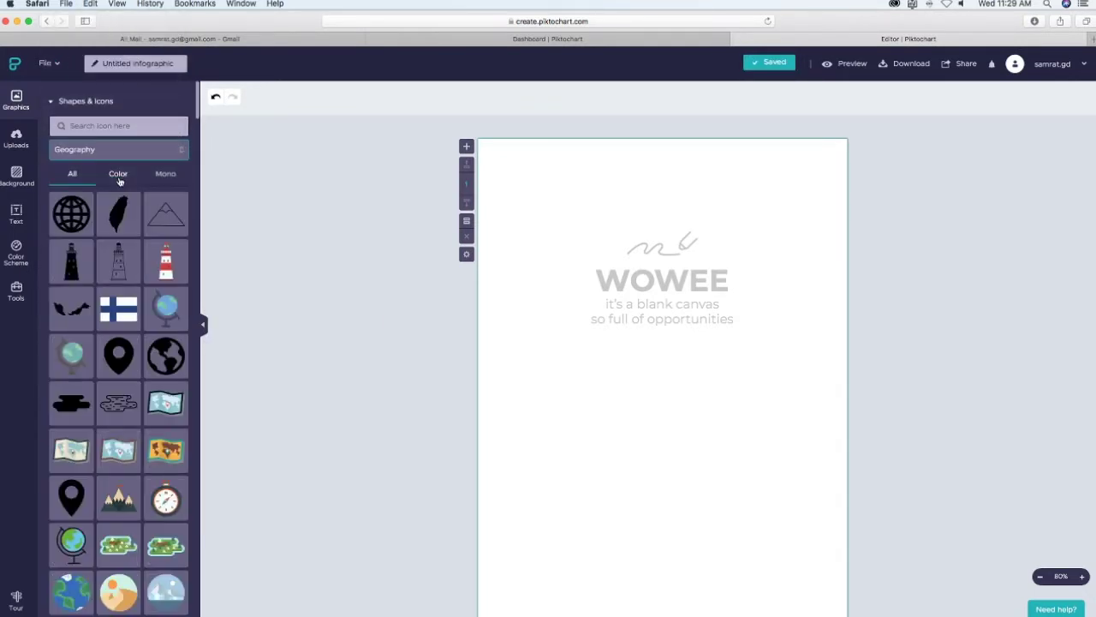
scroll(149, 380, down, 15)
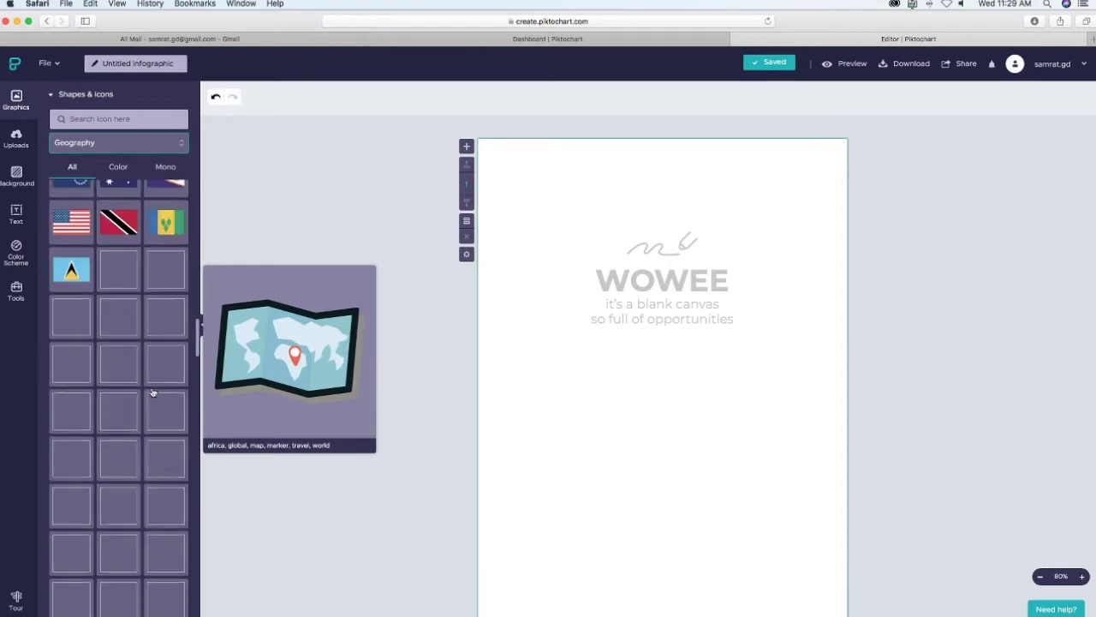
scroll(153, 392, down, 15)
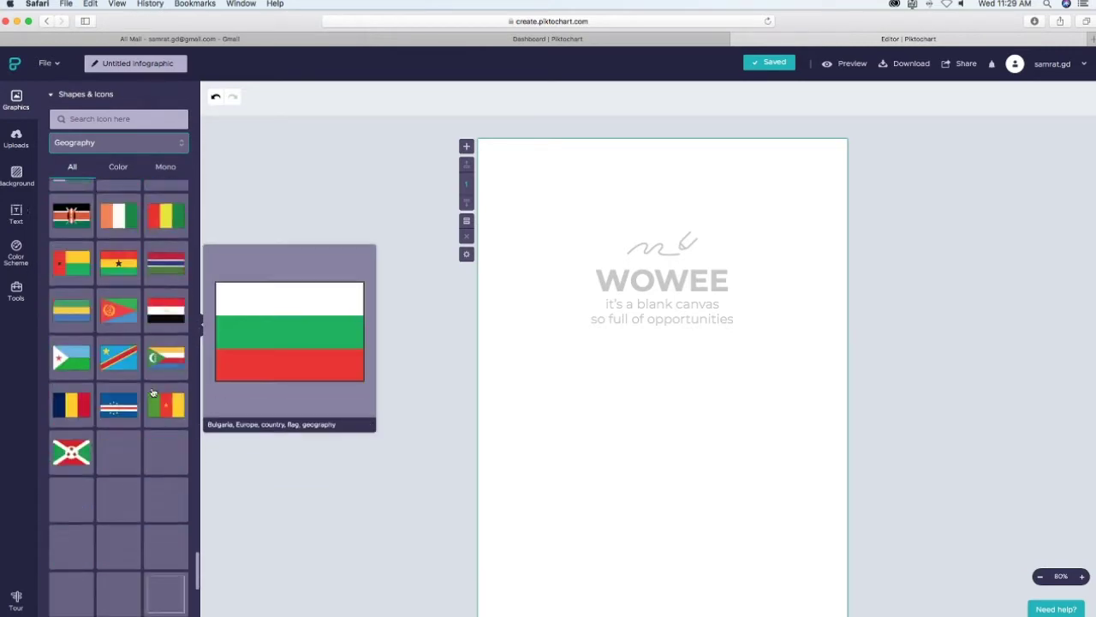
scroll(153, 393, down, 2)
Collapse the shapes and icons collection and show the available line graphics.
click(51, 94)
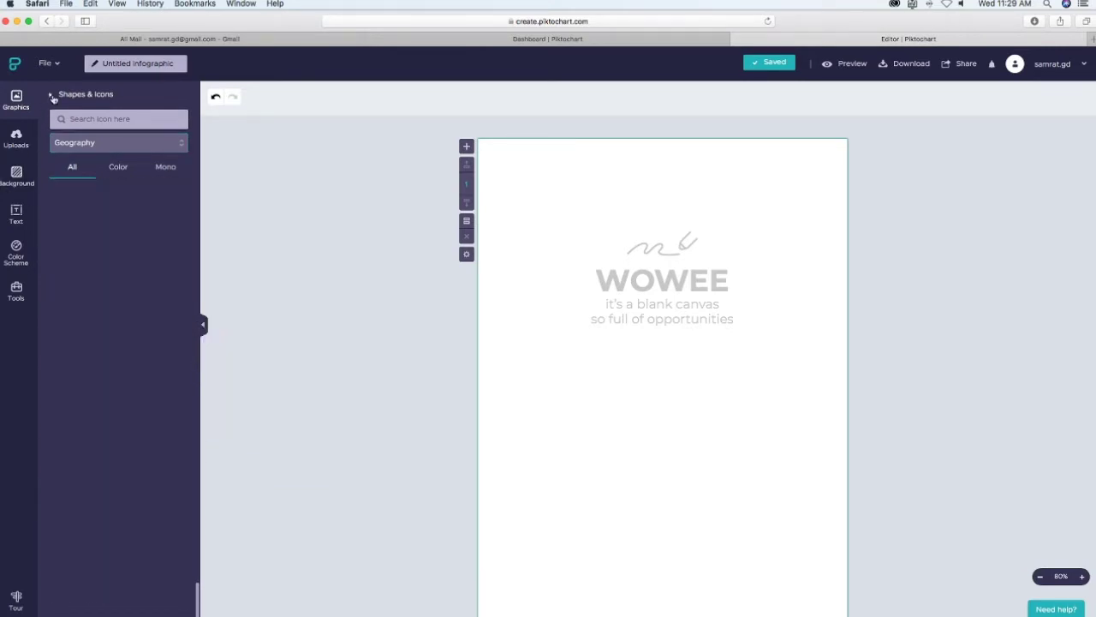
click(54, 130)
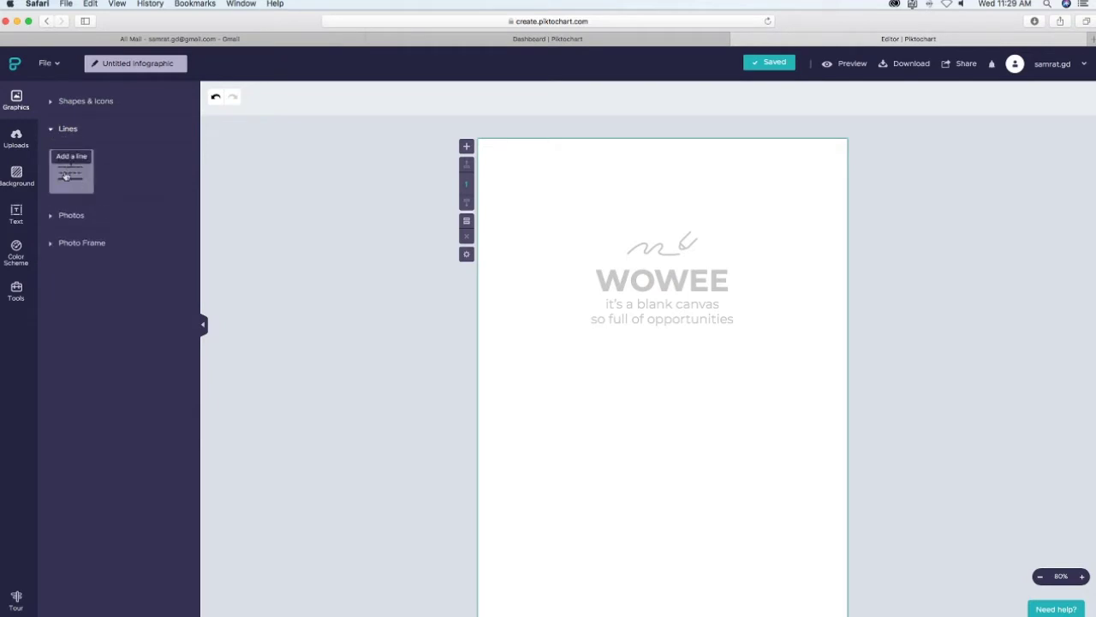
Add a dashed line to the canvas and resize it to about 890 x 58, spanning the page width.
click(66, 175)
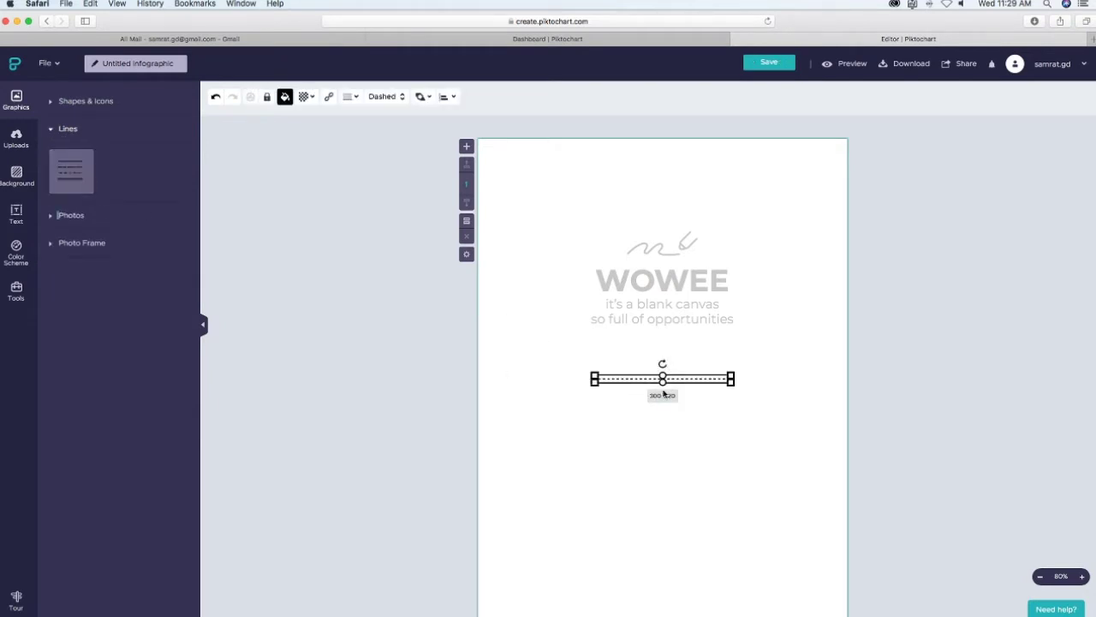
drag(664, 392, 880, 435)
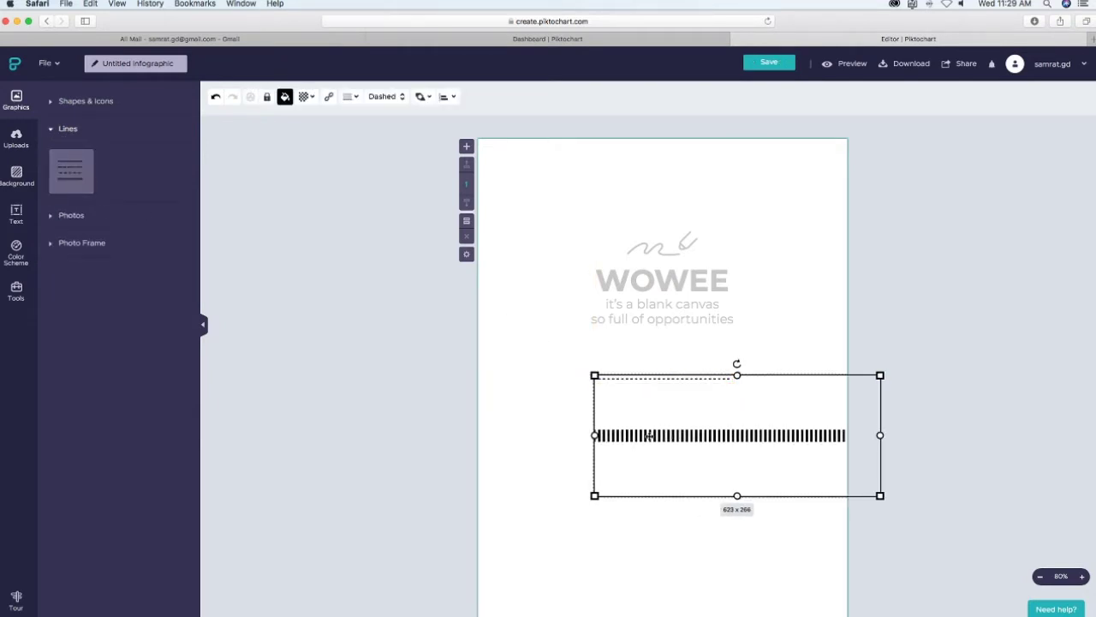
drag(595, 435, 467, 444)
drag(673, 495, 673, 403)
click(913, 487)
Shift the dashed line slightly down and left below the placeholder text, keeping it across the page, and select it.
drag(724, 380, 698, 391)
click(718, 378)
click(684, 421)
click(956, 372)
click(683, 398)
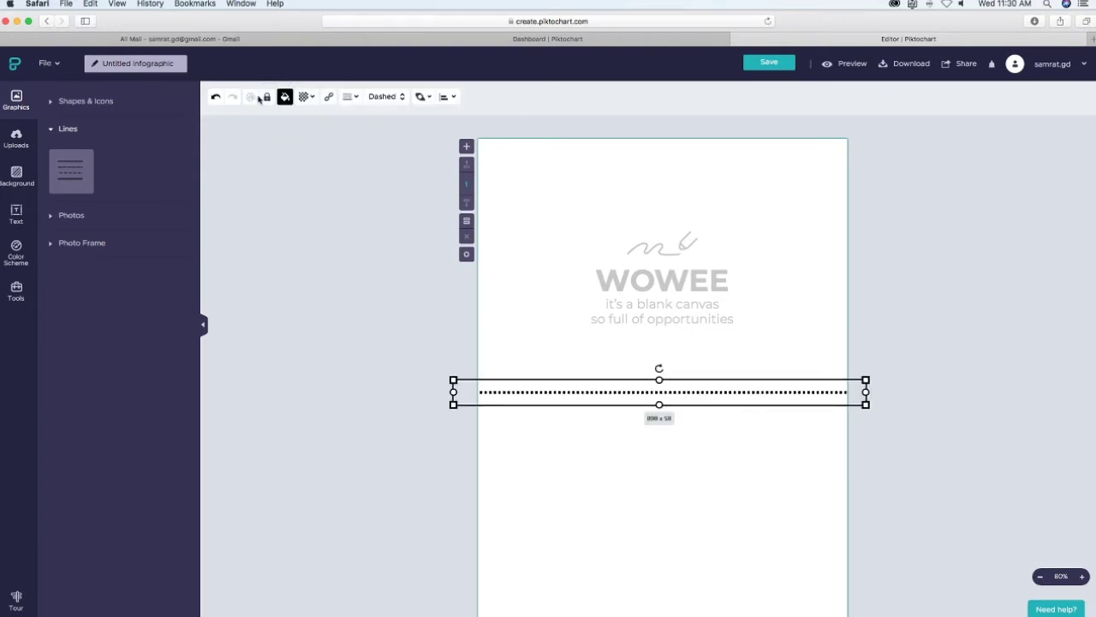
Recolour the line grey and set its thickness to 5%.
click(285, 97)
click(313, 145)
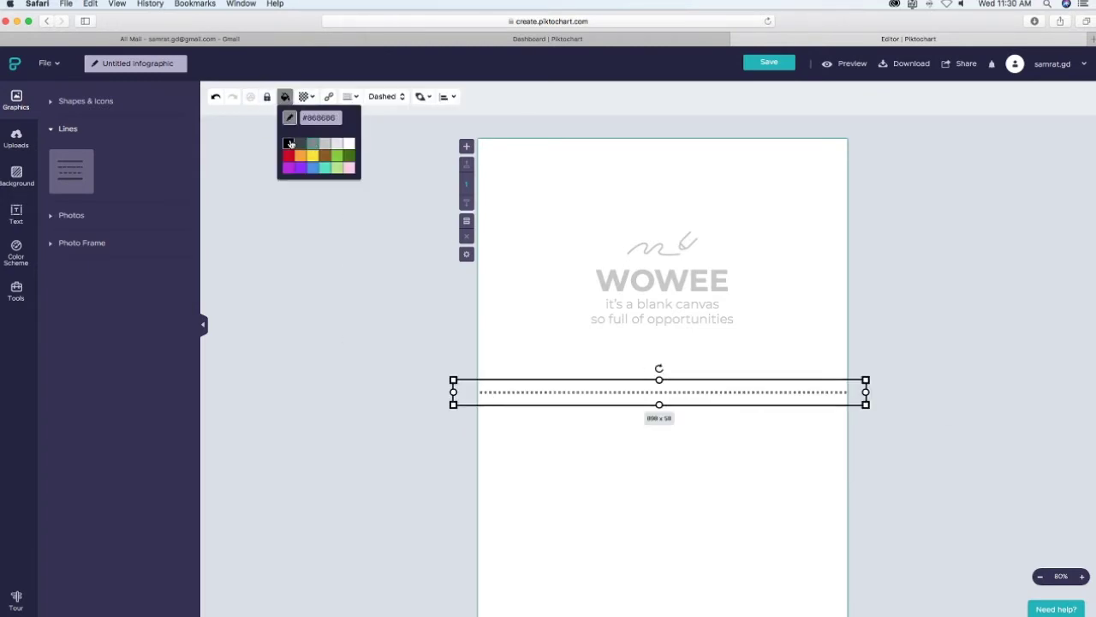
click(350, 96)
mouse_move(318, 122)
mouse_down()
mouse_move(342, 120)
mouse_move(307, 123)
mouse_move(329, 125)
mouse_up()
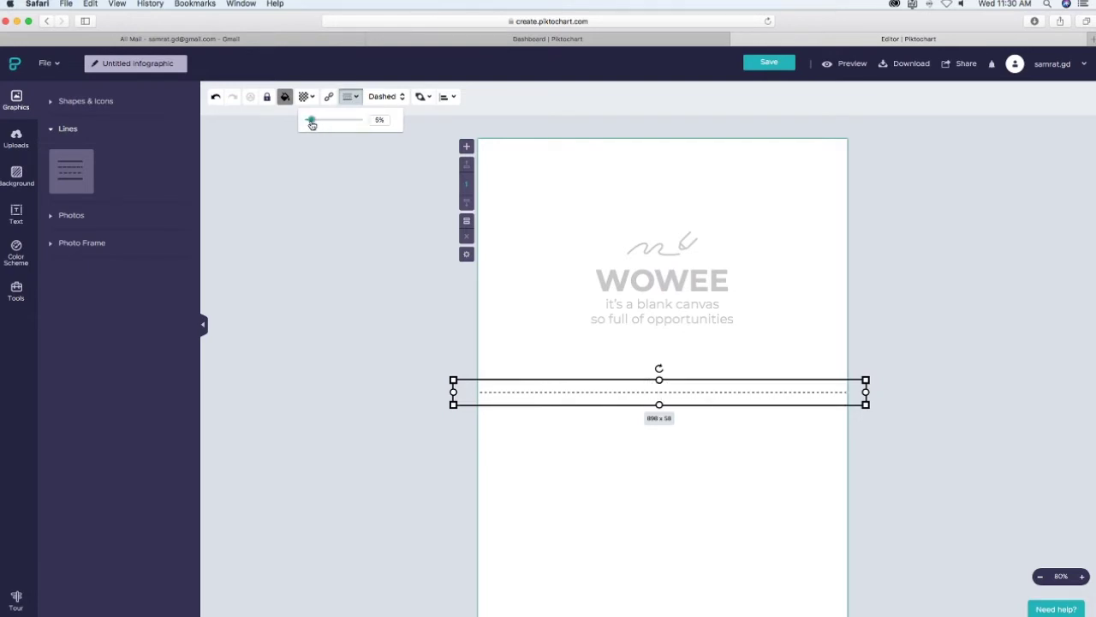
click(350, 96)
Try the Solid line style, set the line to Dotted, and deselect it.
click(384, 96)
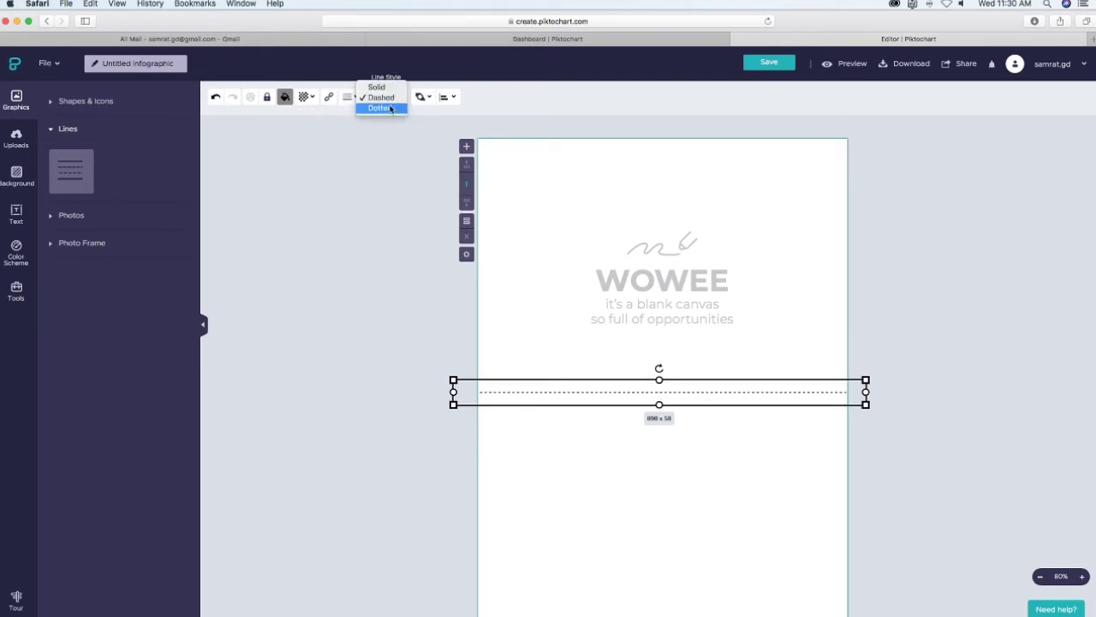
click(390, 109)
click(384, 96)
click(384, 96)
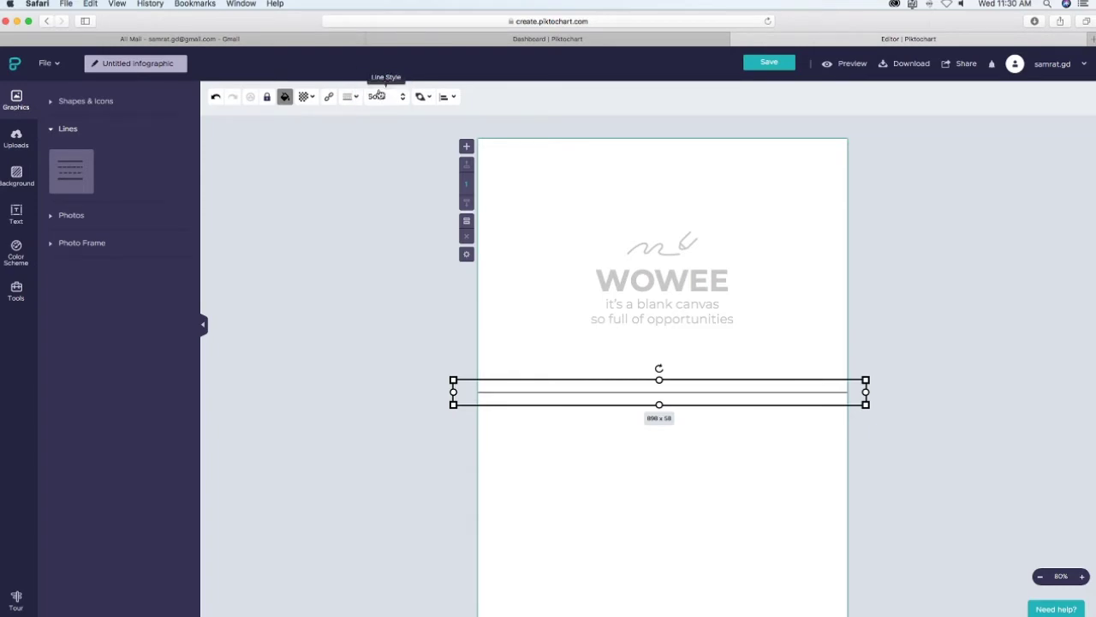
click(380, 96)
click(386, 117)
mouse_move(458, 101)
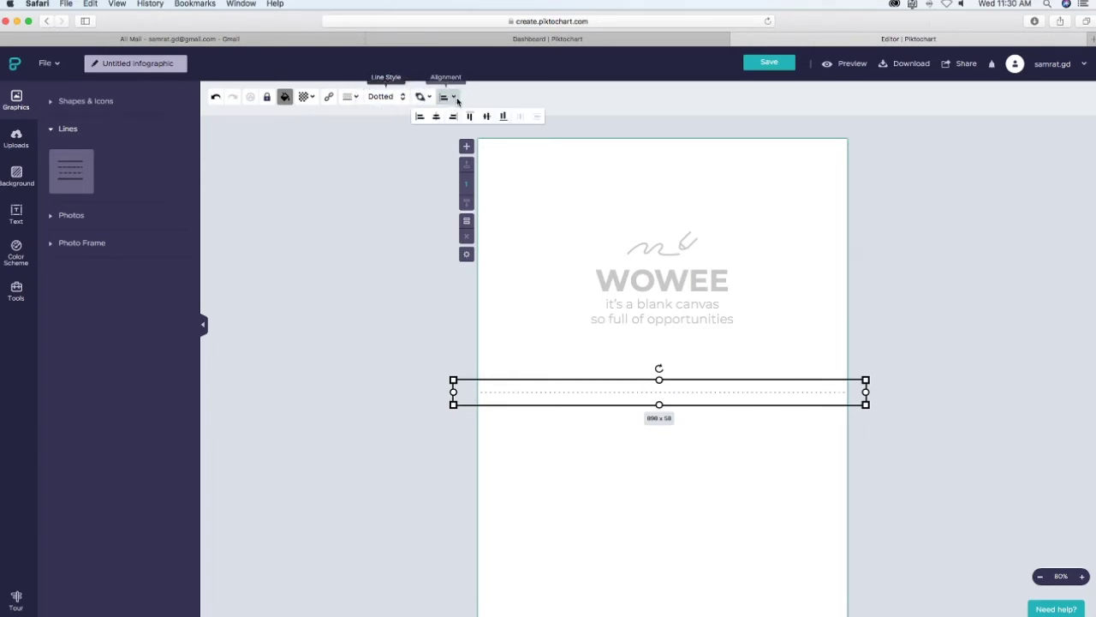
click(347, 265)
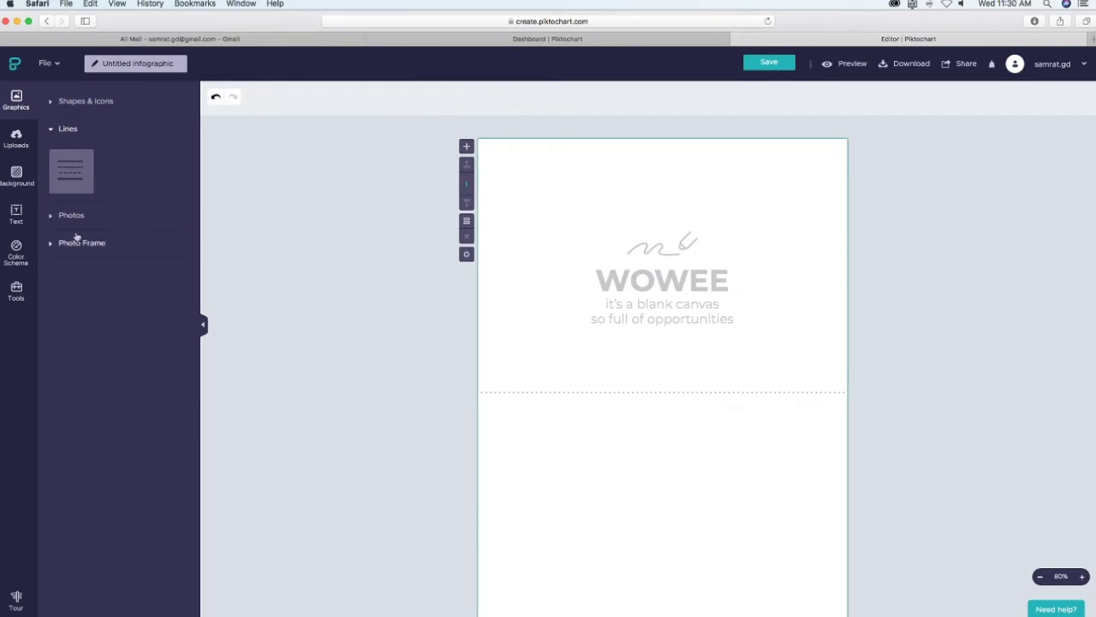
Collapse the line graphics and browse Piktochart's stock photos.
click(52, 131)
click(51, 159)
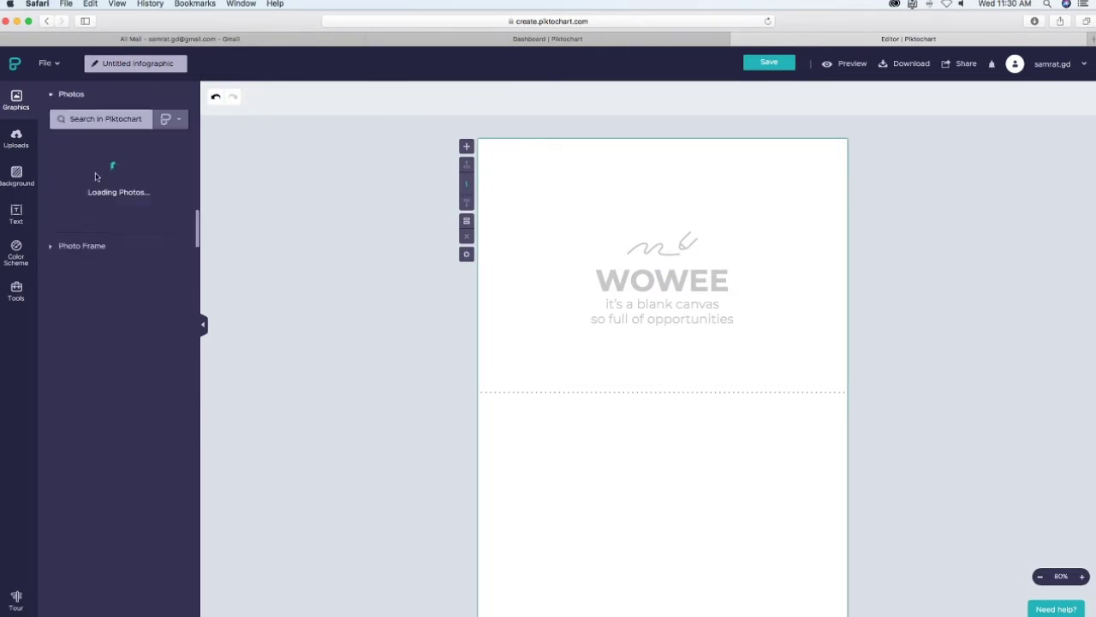
scroll(120, 257, down, 2)
mouse_move(135, 293)
scroll(135, 293, down, 15)
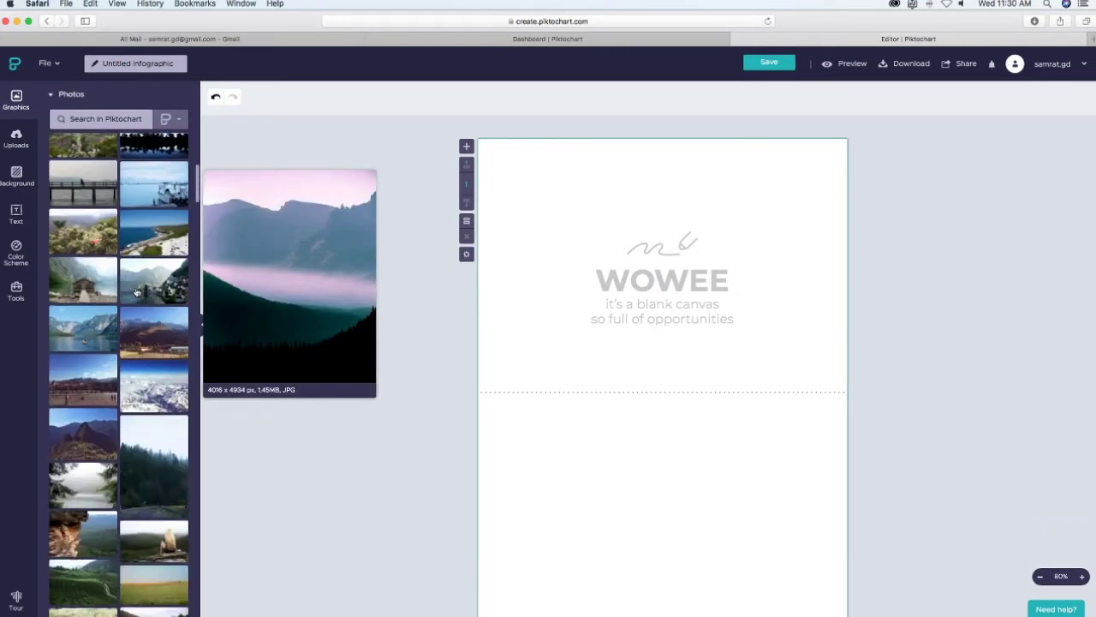
Add the misty sunrise hill photo to the canvas and switch the photo source to Unsplash.
click(179, 121)
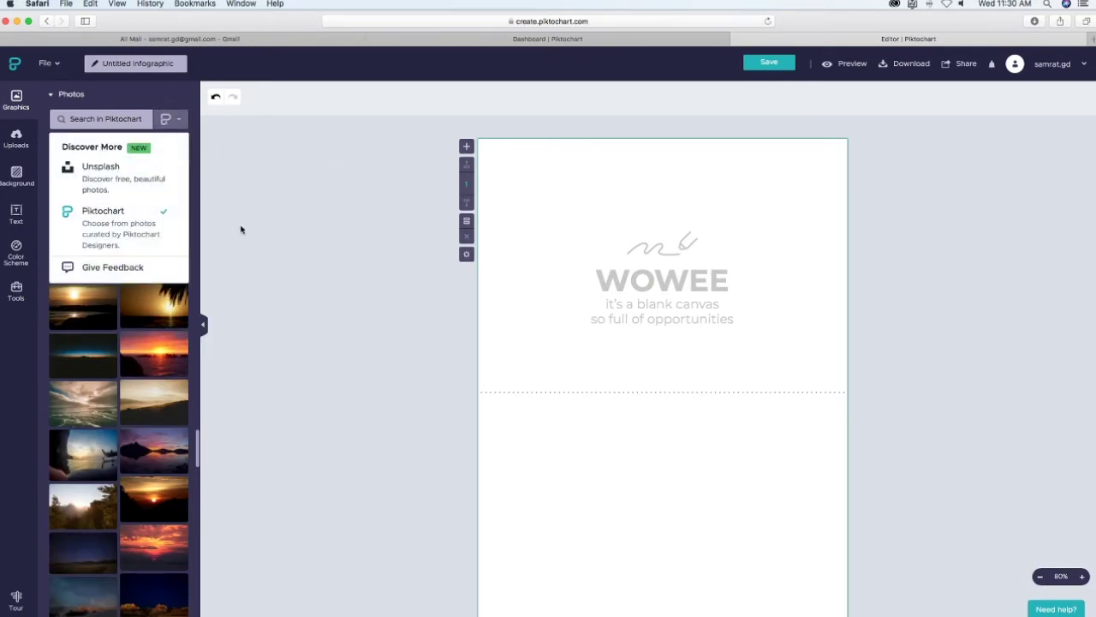
click(133, 401)
click(144, 119)
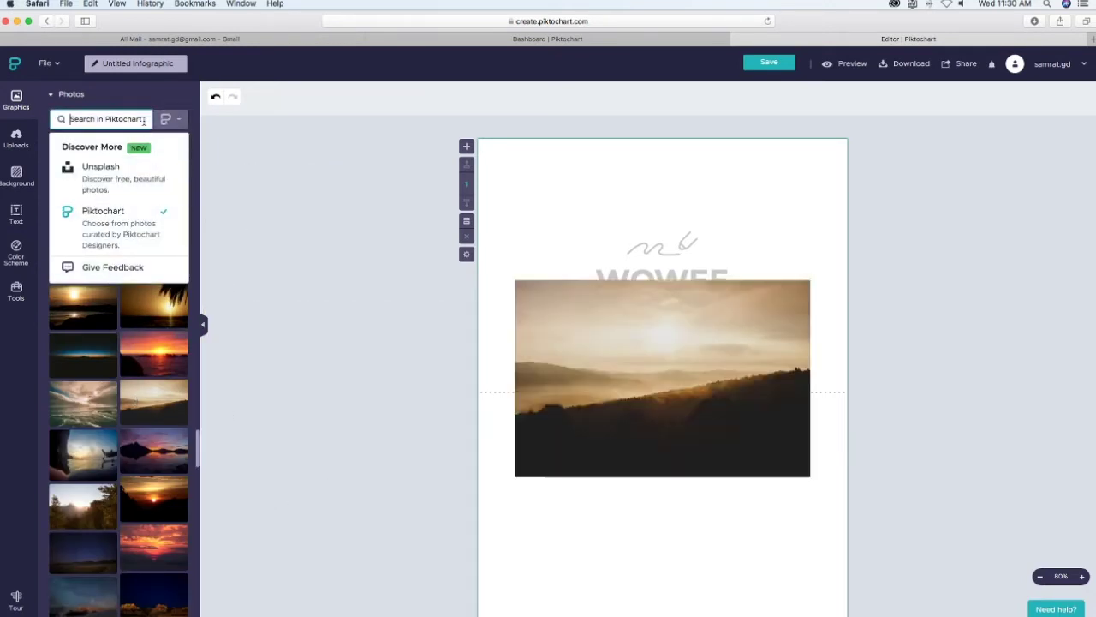
click(94, 171)
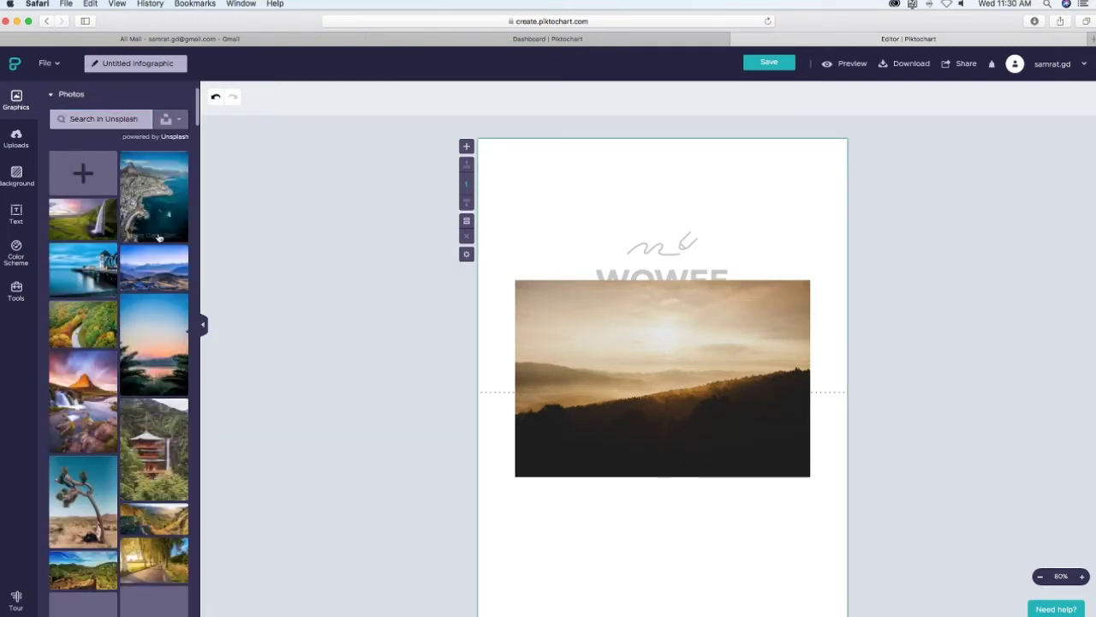
Move the sunrise photo to the page's top-left corner and enlarge it to about 825 x 550.
drag(724, 443, 688, 302)
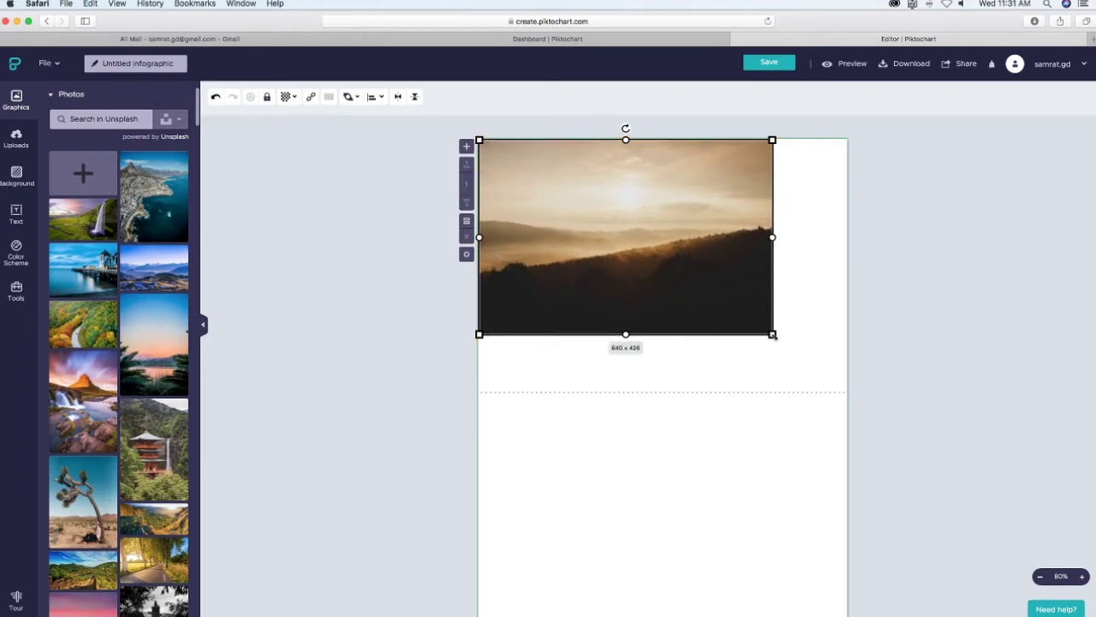
drag(774, 337, 857, 391)
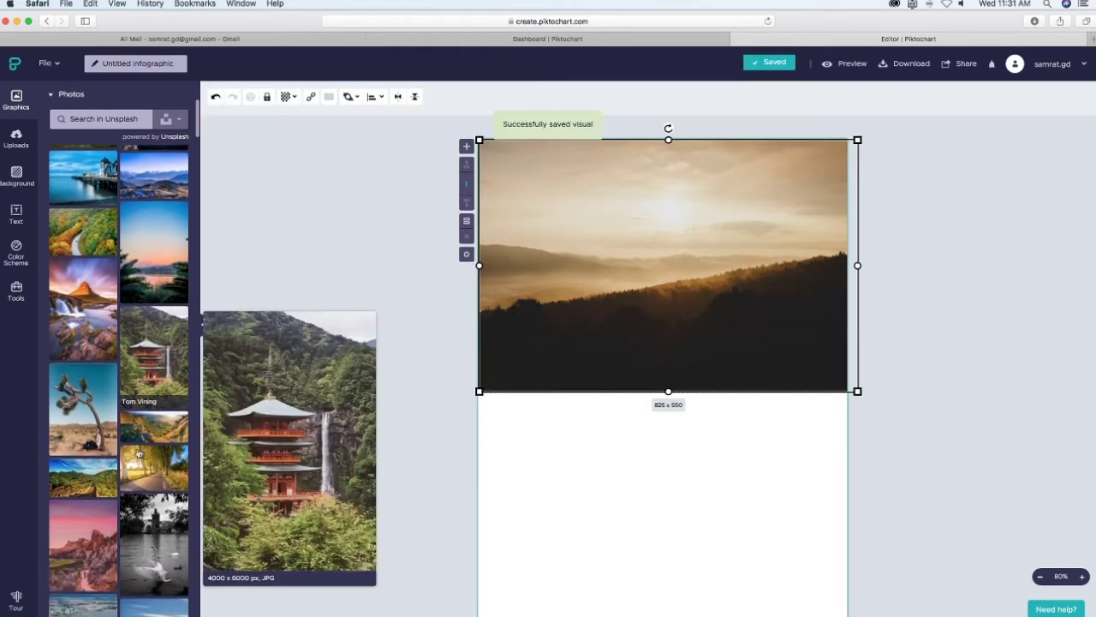
View the uploaded images and the image file chooser without picking a file.
click(16, 139)
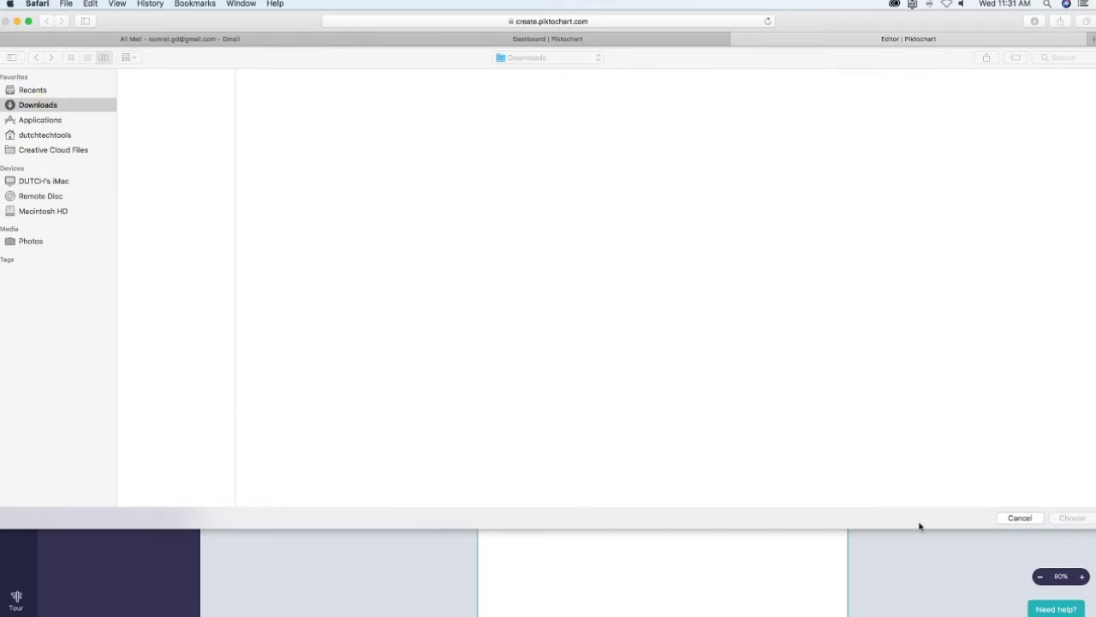
click(1020, 518)
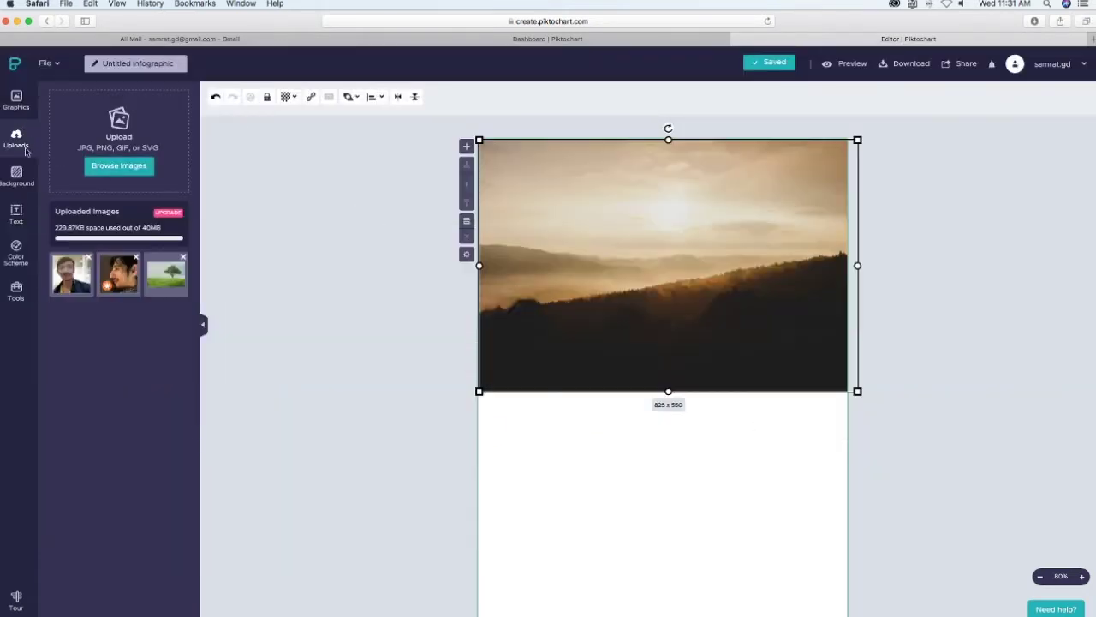
Remove the sunrise photo from the canvas and show the background options.
click(413, 299)
click(18, 176)
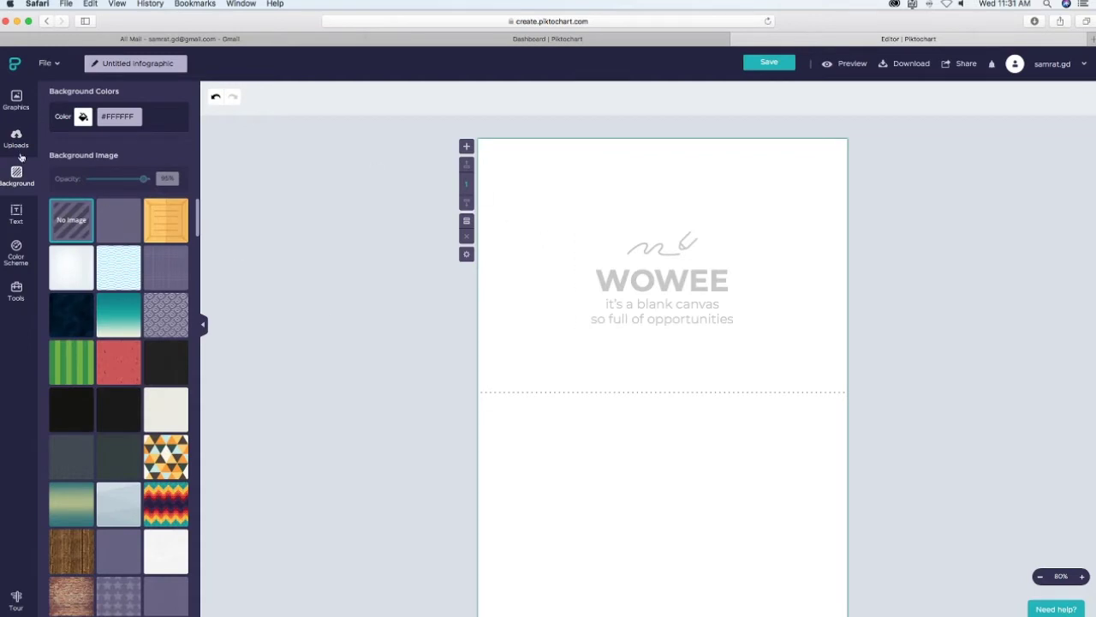
Delete the WOWEE placeholder graphic and undo the deletion.
click(685, 249)
click(662, 248)
key(Delete)
key(super+z)
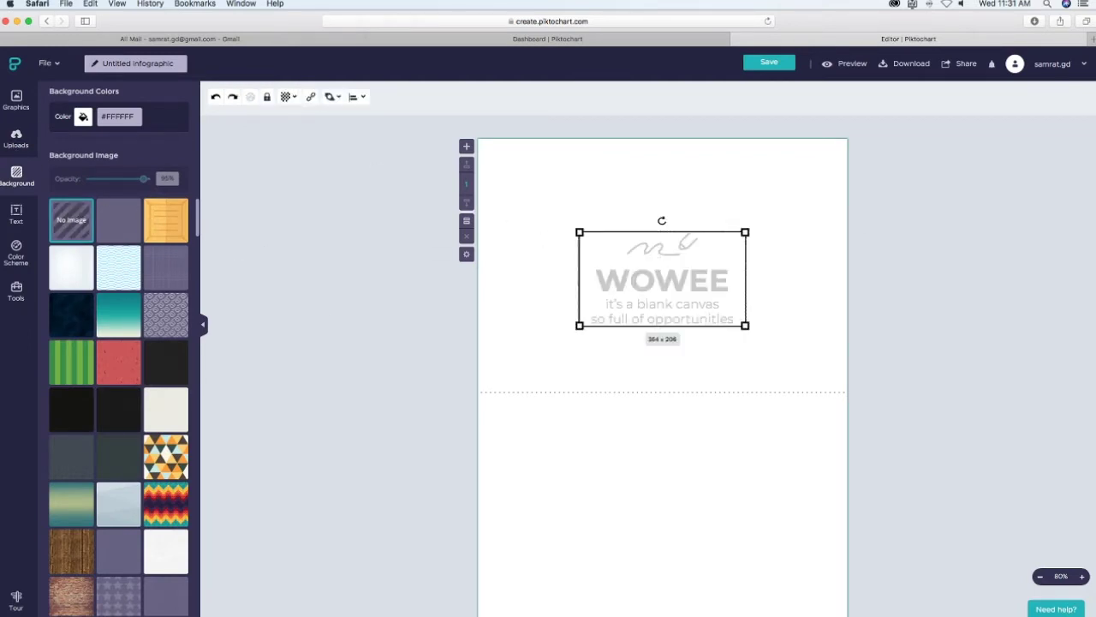
Replace the WOWEE heading with "Lorem" and delete the whole placeholder from the canvas.
double_click(643, 283)
text(csfvs)
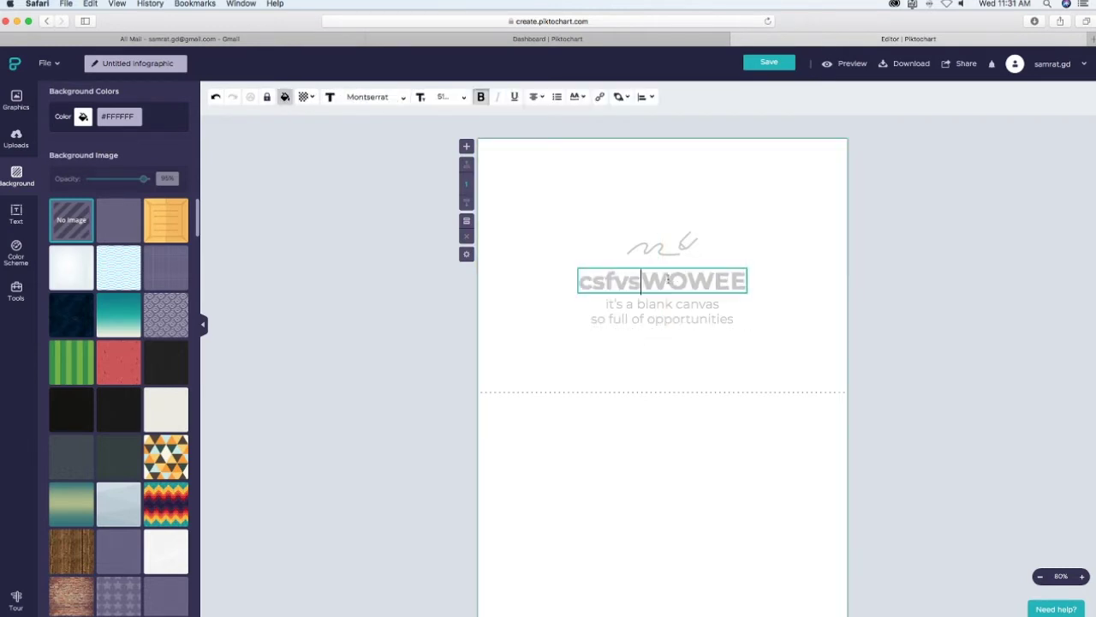
key(super+a)
text(Lore)
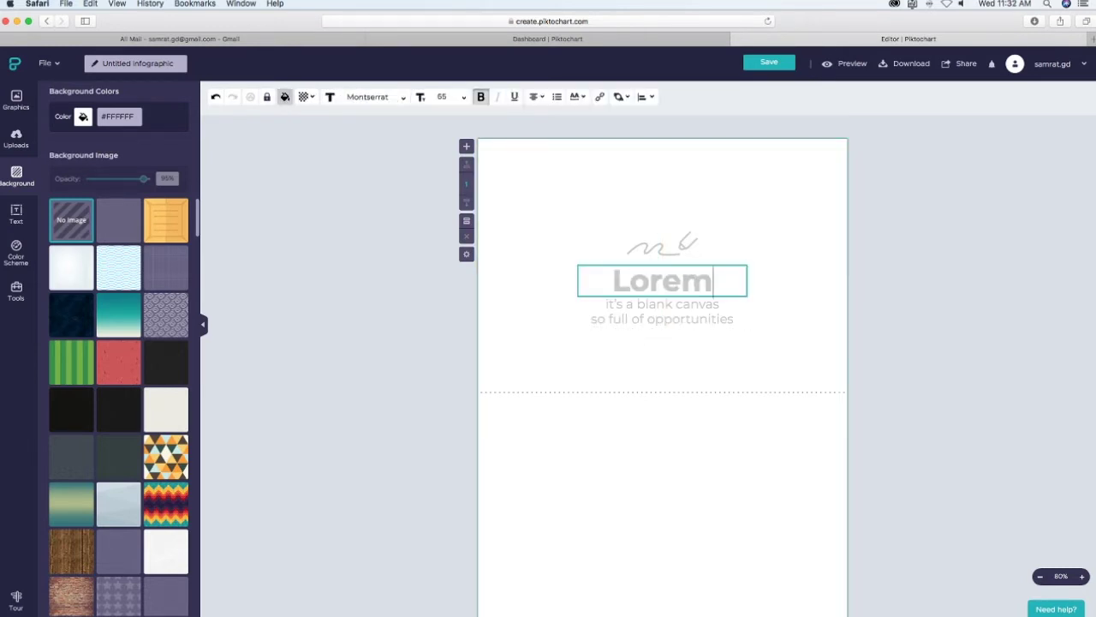
key(Escape)
key(BackSpace)
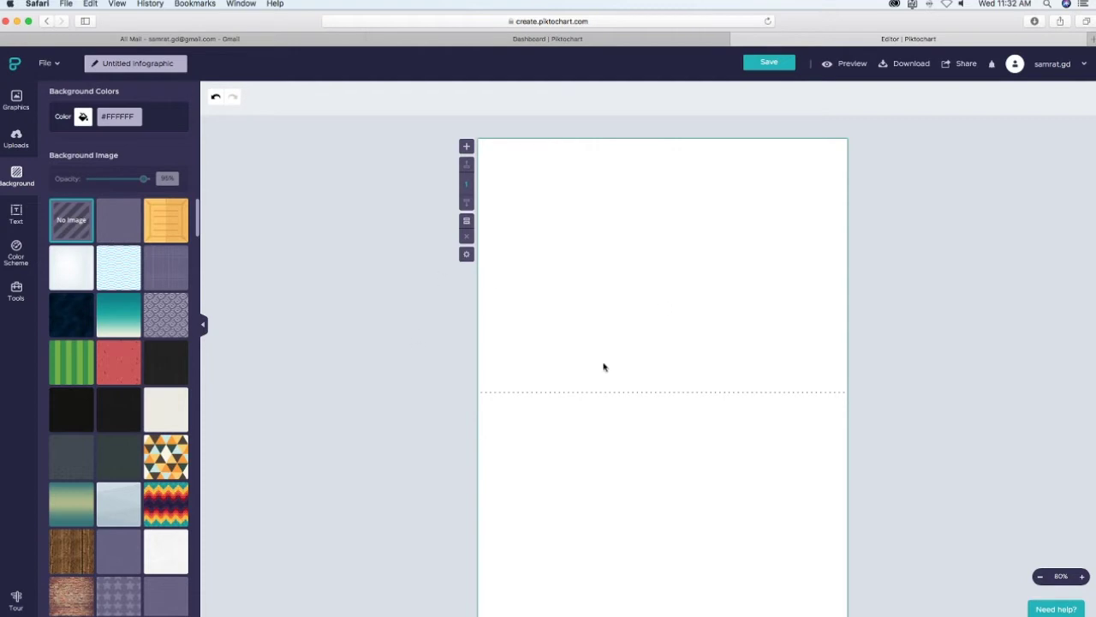
Try several background images on the page, including the orange tiled and green striped patterns.
click(119, 232)
click(168, 230)
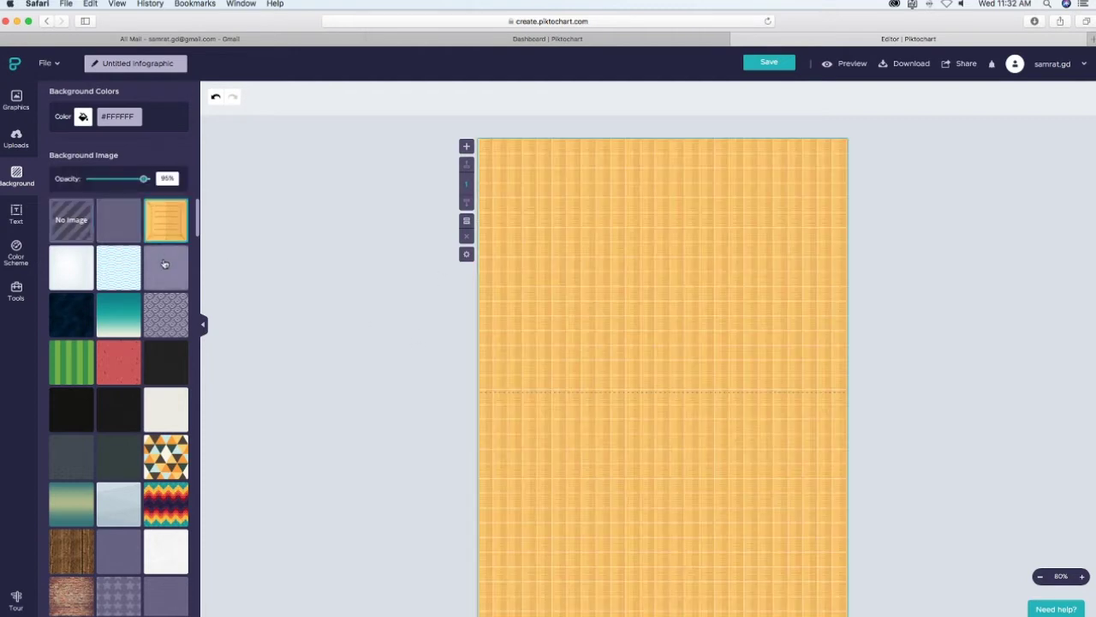
click(164, 266)
scroll(145, 270, down, 2)
click(117, 236)
click(71, 221)
click(71, 269)
scroll(71, 268, down, 1)
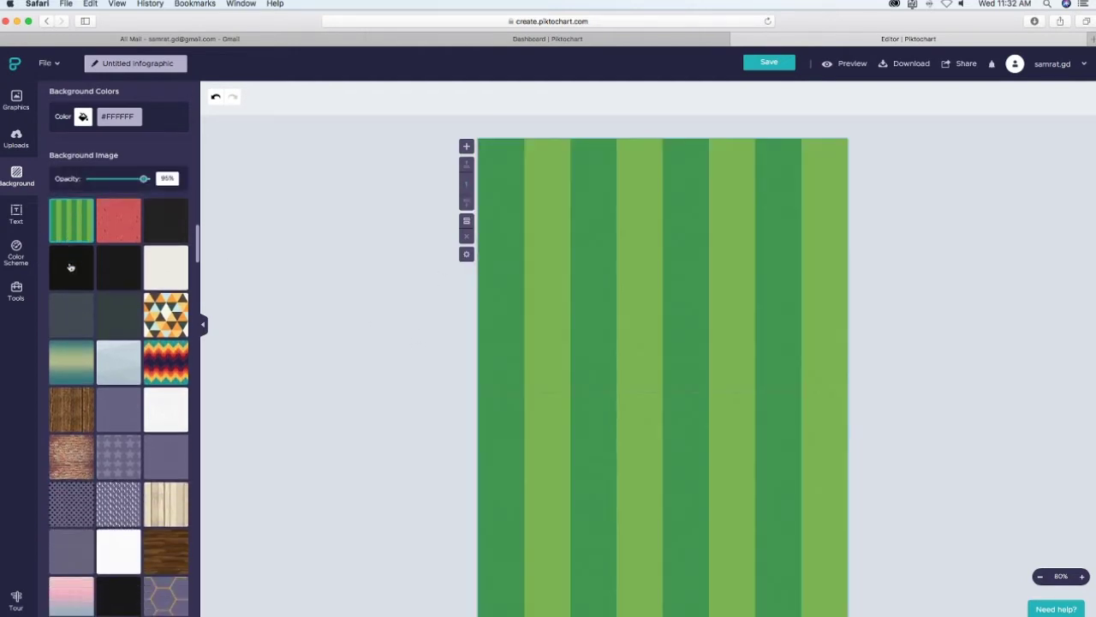
Try the black, off-white, colourful zigzag and pale blue geometric background images.
click(110, 272)
scroll(110, 273, down, 1)
click(159, 225)
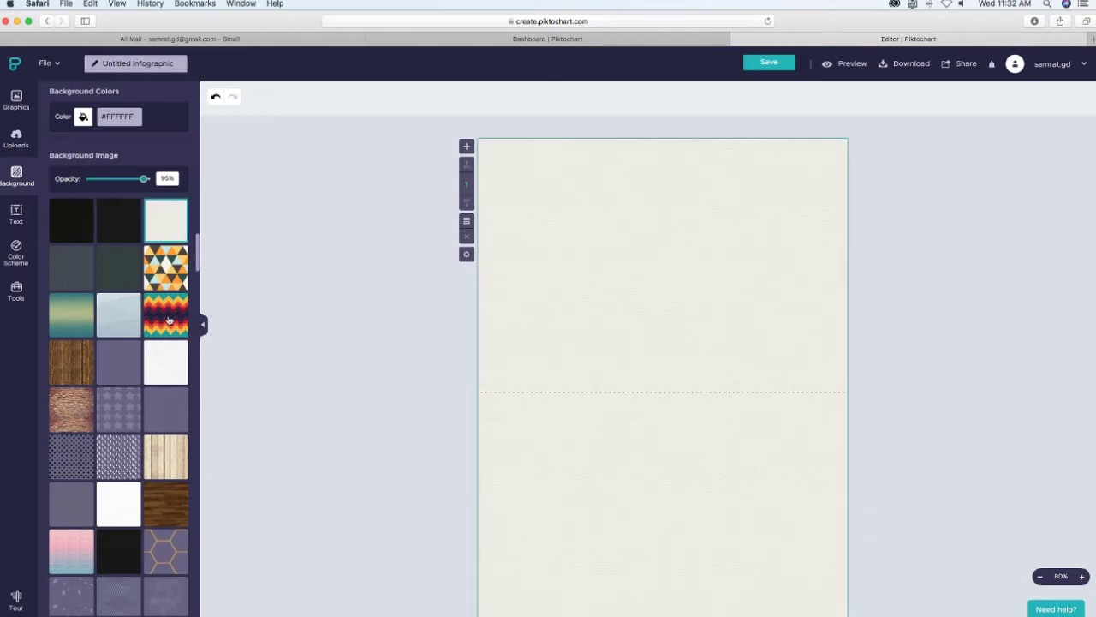
click(169, 317)
scroll(170, 317, down, 2)
click(126, 231)
scroll(160, 271, down, 2)
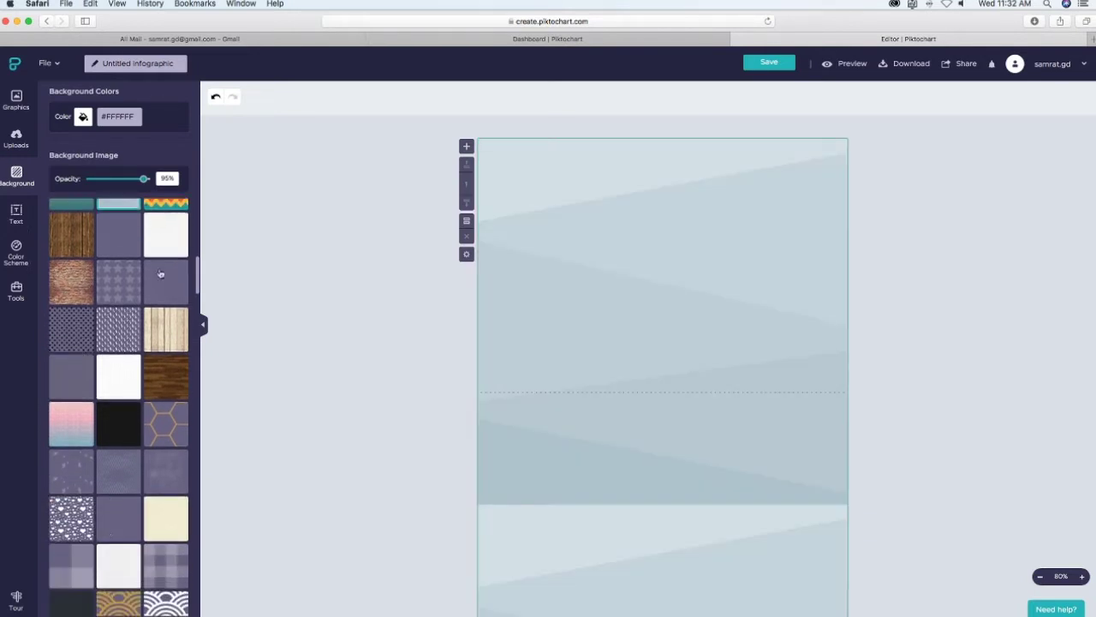
Try further background textures down the list and apply the pinkish-red striped one.
click(161, 273)
scroll(161, 274, down, 2)
click(123, 257)
scroll(131, 376, down, 15)
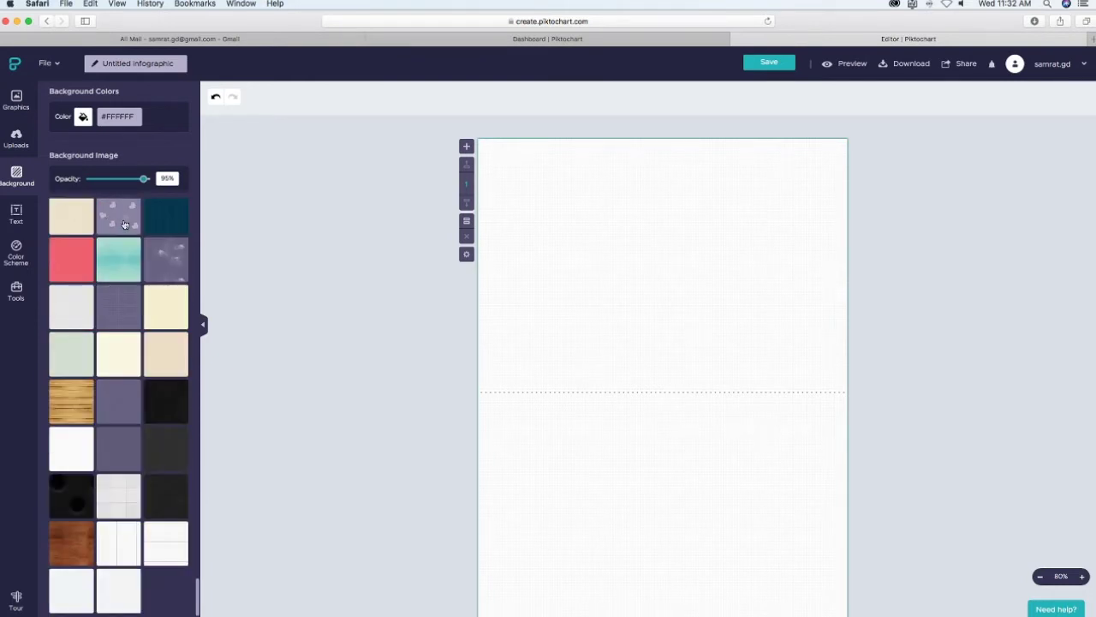
click(125, 224)
click(77, 270)
Set the background image opacity to 100% and the background colour to #A9A0A0.
drag(143, 178, 146, 178)
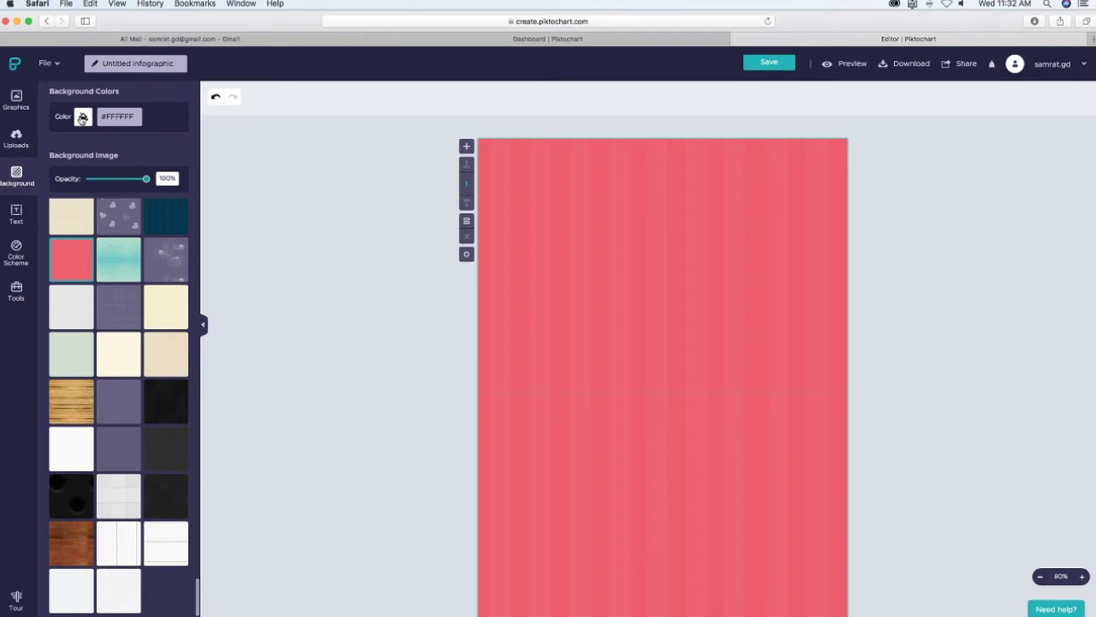
click(82, 118)
click(103, 139)
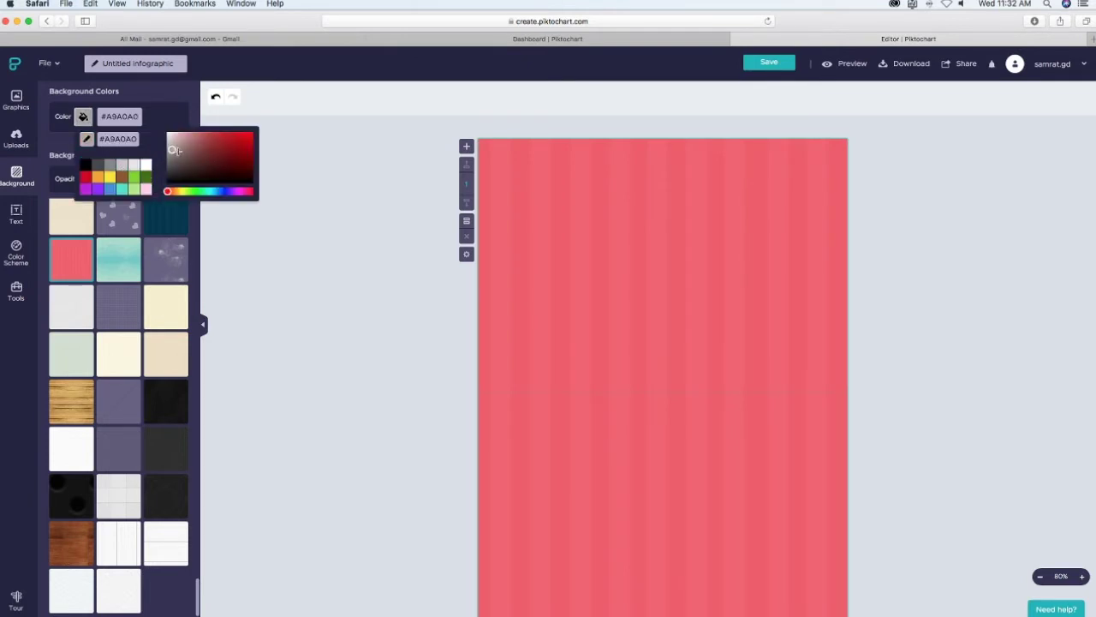
click(134, 117)
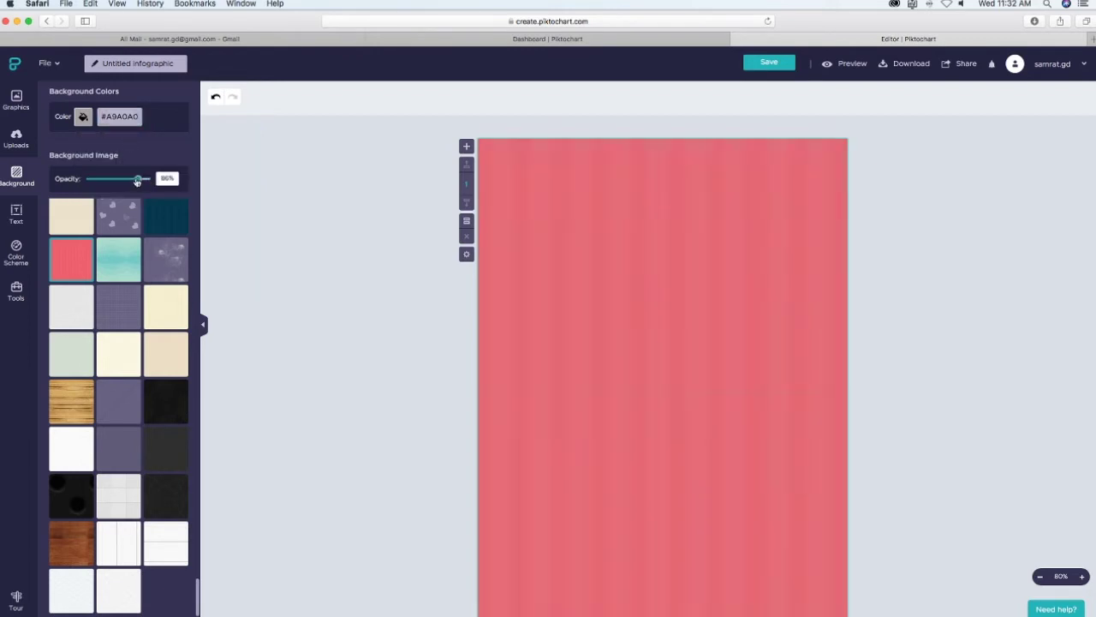
Set the background image opacity back to 100% and apply the transparent fine-line grid background image.
scroll(125, 226, up, 20)
drag(135, 180, 147, 181)
click(127, 231)
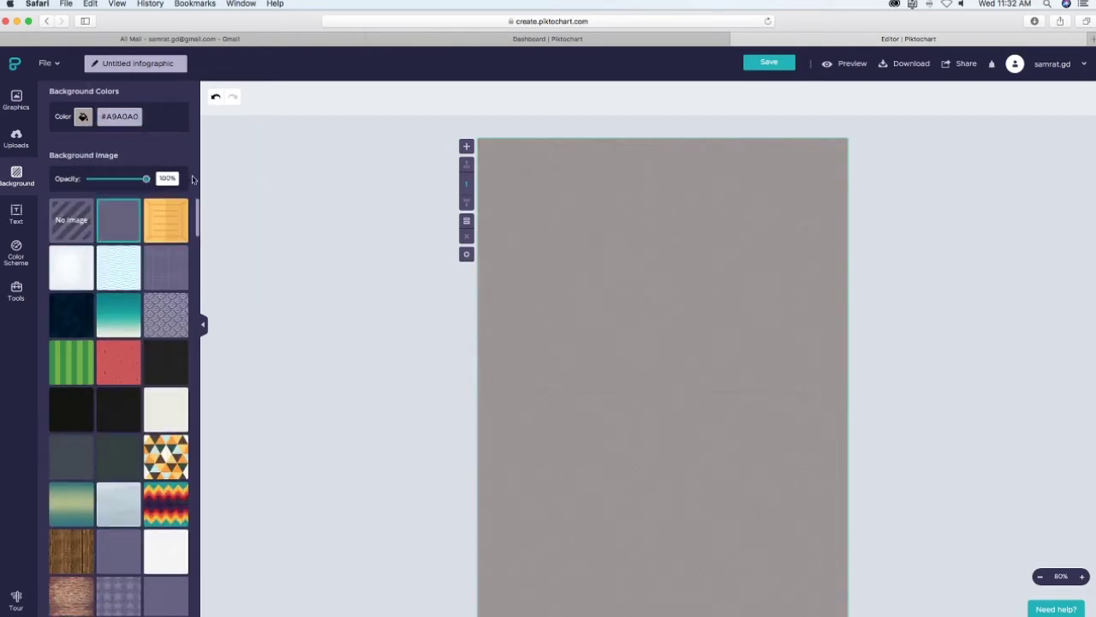
click(165, 271)
Try orange, brown and grey background colours behind the grid and set the colour to white (#FFFFFF).
click(83, 117)
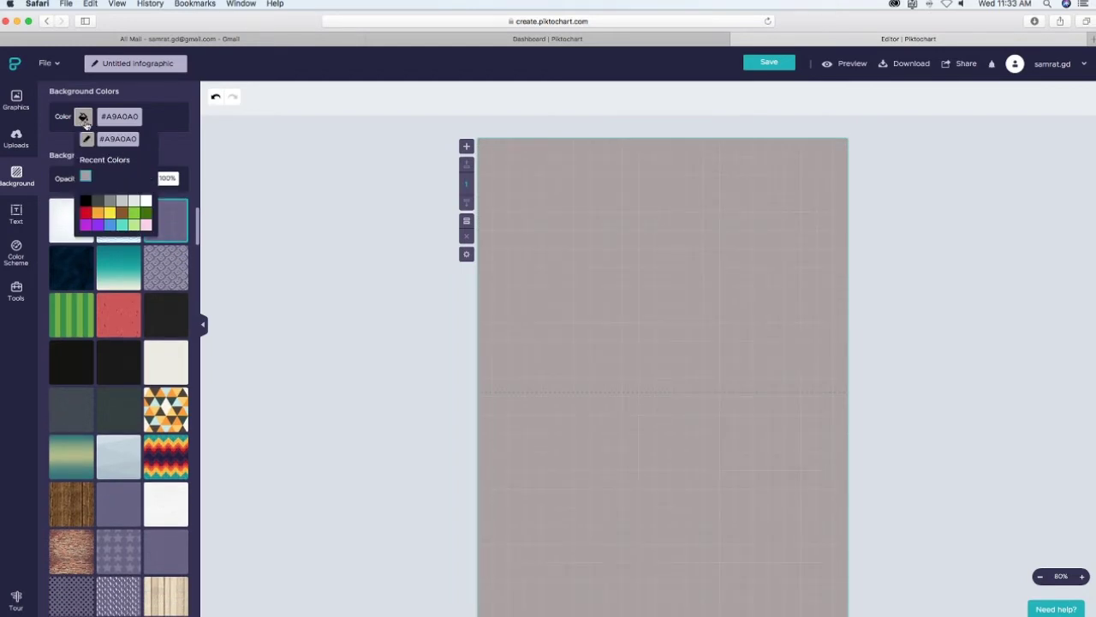
click(97, 215)
click(120, 214)
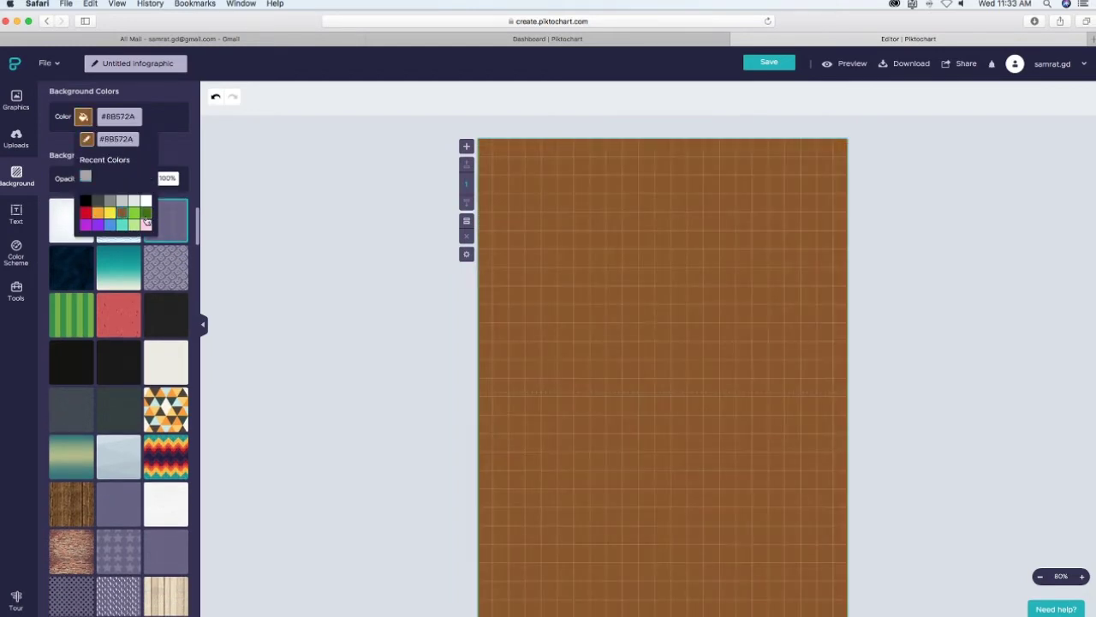
click(138, 204)
click(120, 202)
click(146, 201)
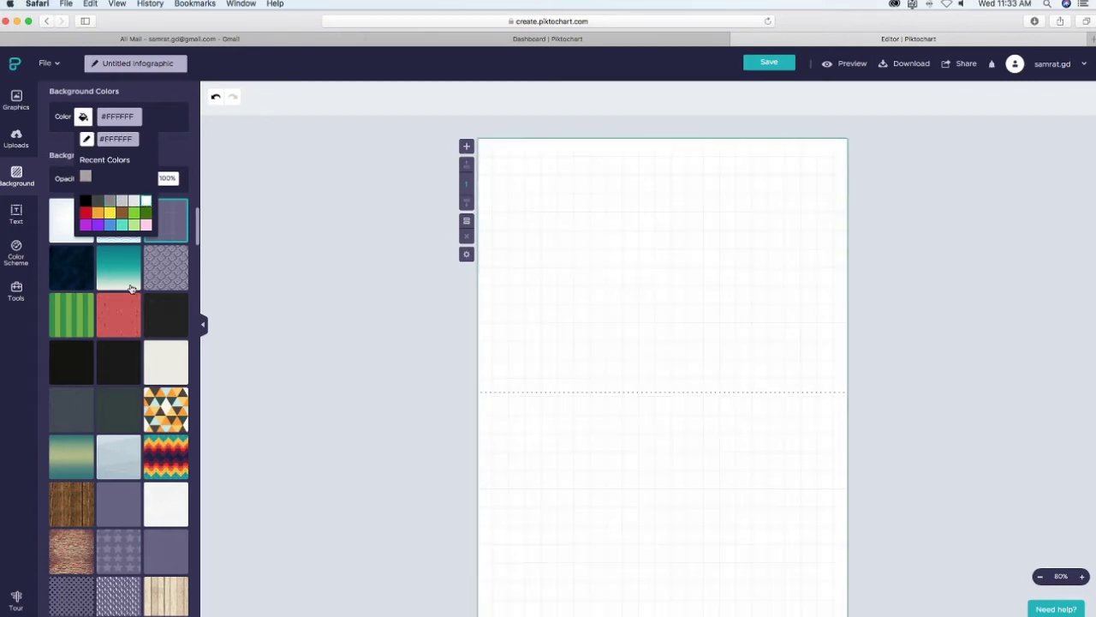
Apply the multicoloured triangle background image, set the background colour to #612A2A and the image opacity to 92%.
click(176, 419)
click(84, 117)
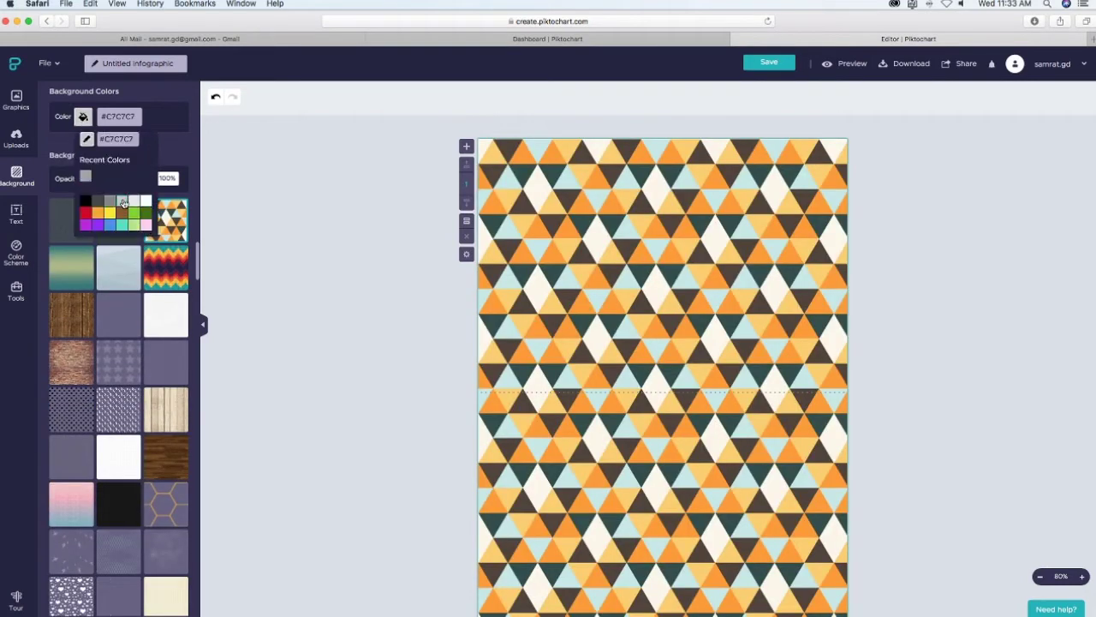
click(87, 139)
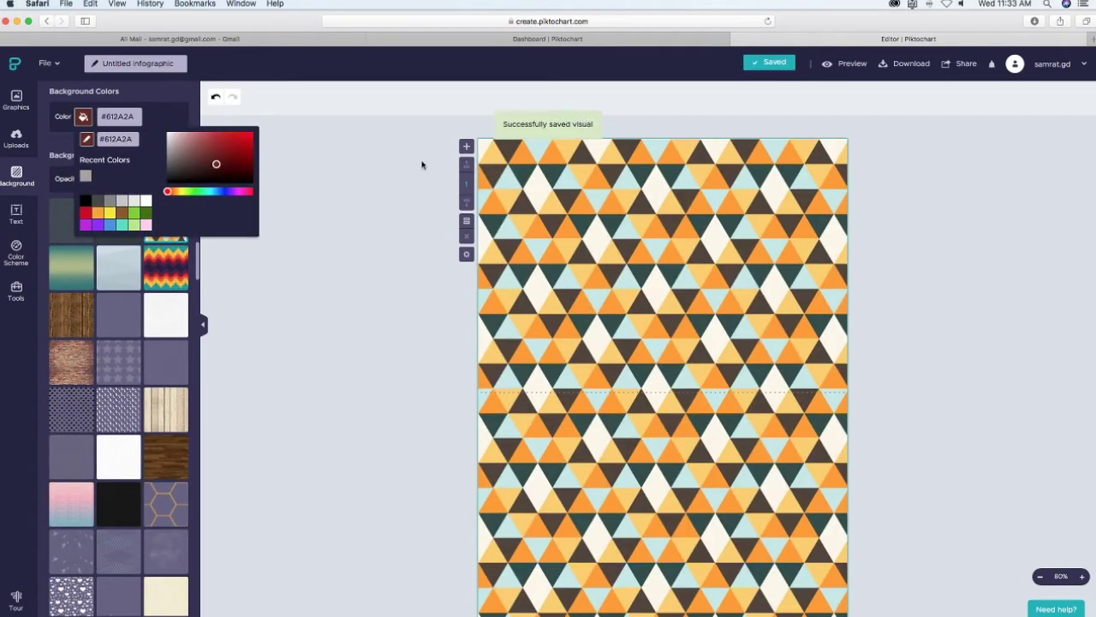
click(333, 165)
mouse_move(151, 178)
mouse_down()
mouse_move(129, 178)
mouse_move(141, 179)
mouse_up()
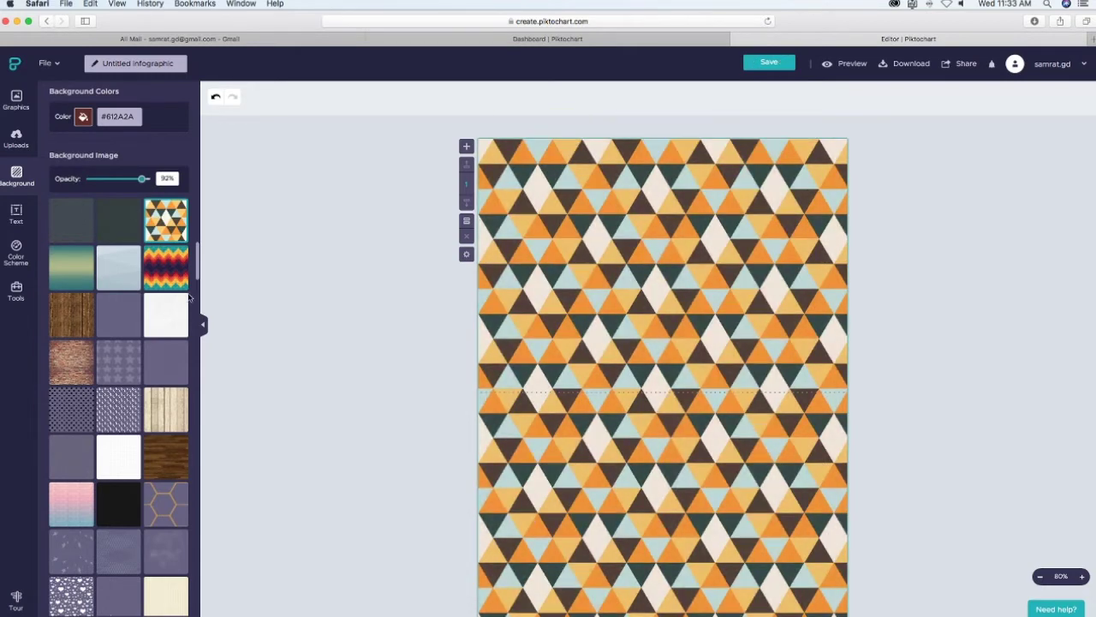
Apply the hearts background image and try brown, orange, magenta, pink, green and turquoise colours behind it, ending with #A9A0A0.
scroll(101, 349, down, 3)
click(75, 387)
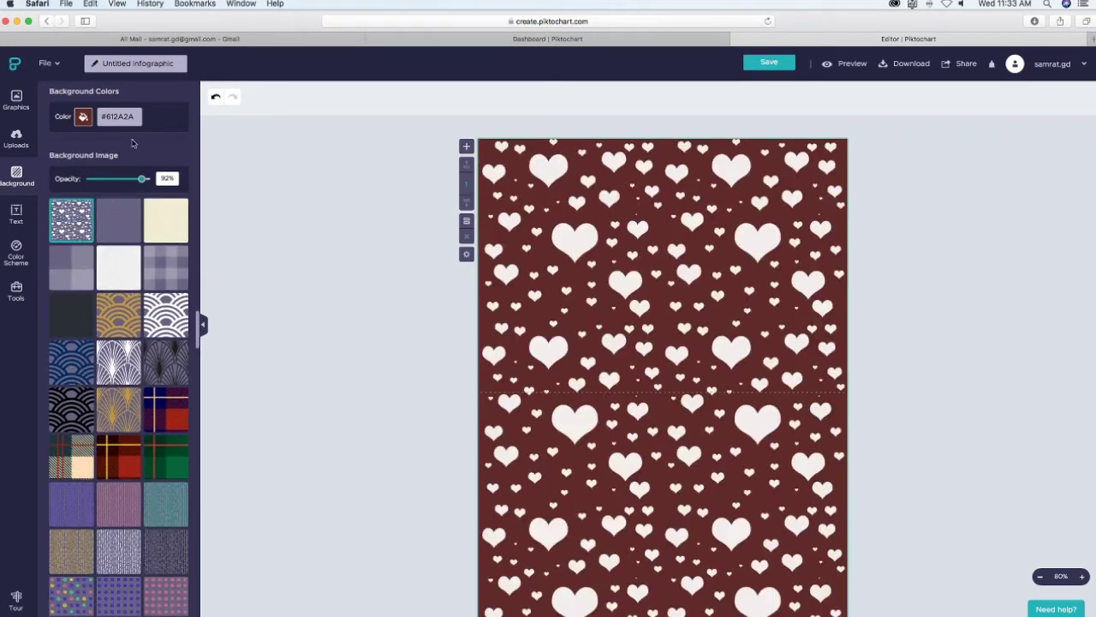
click(83, 116)
click(120, 215)
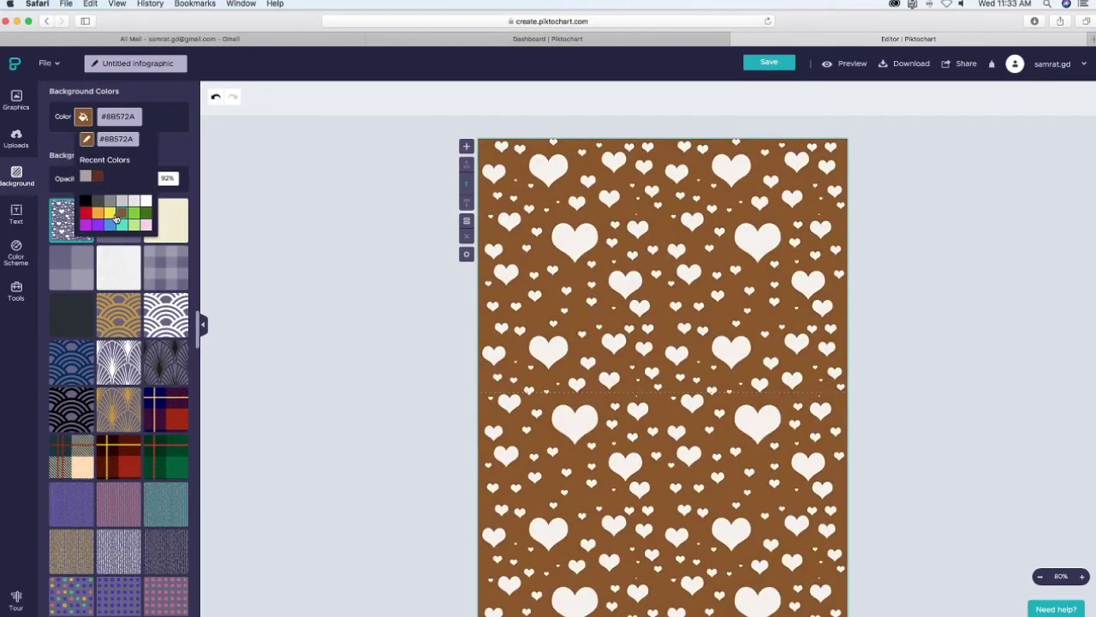
click(97, 213)
click(85, 225)
click(145, 225)
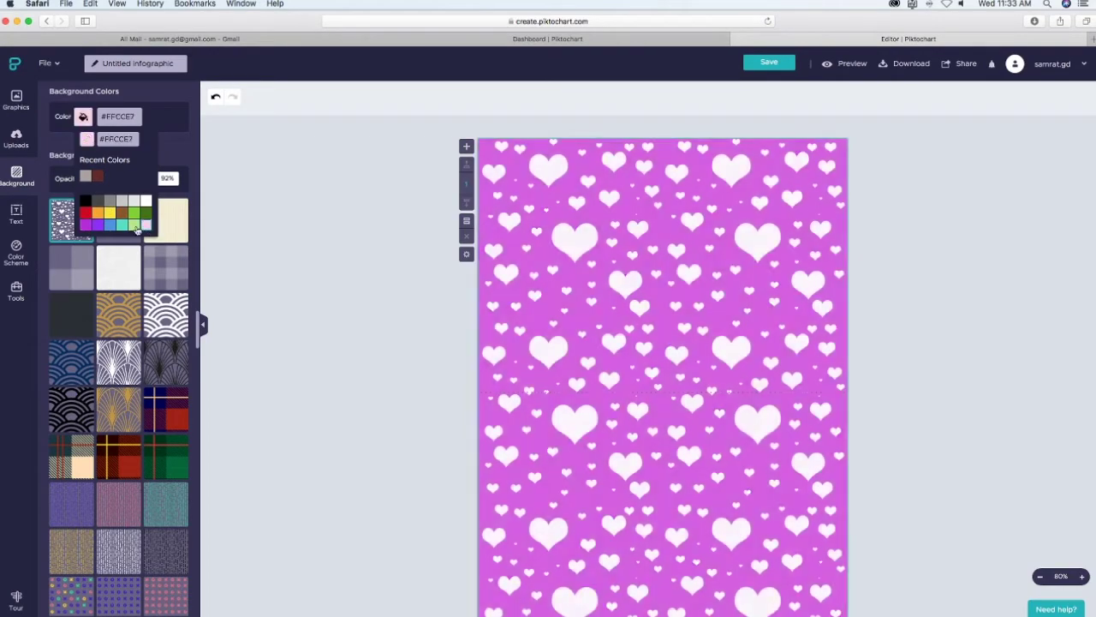
click(130, 226)
click(122, 226)
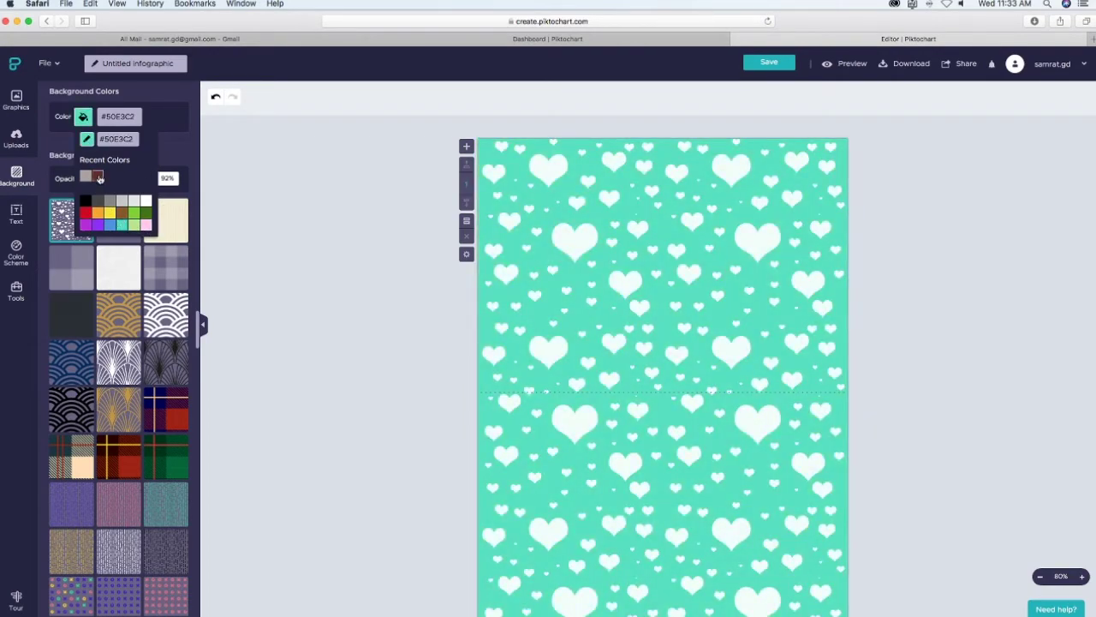
click(99, 177)
click(86, 177)
Apply the gold scallop background image and try brown (#8B572A), orange and grey colours behind it, ending with #E5E5E5.
click(125, 315)
scroll(125, 319, down, 2)
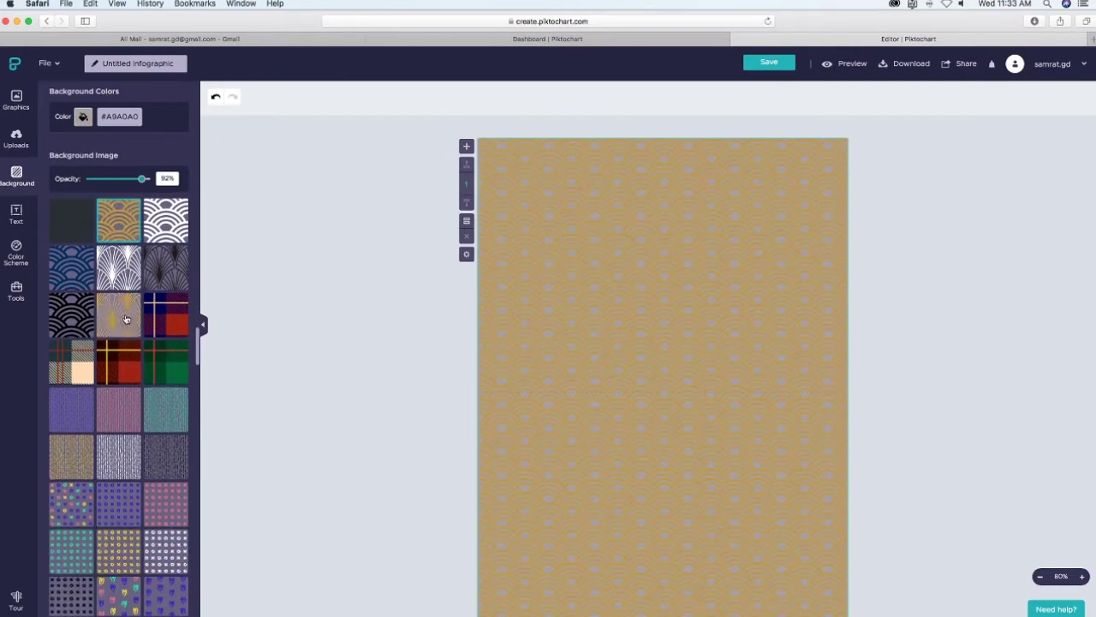
click(84, 122)
click(124, 216)
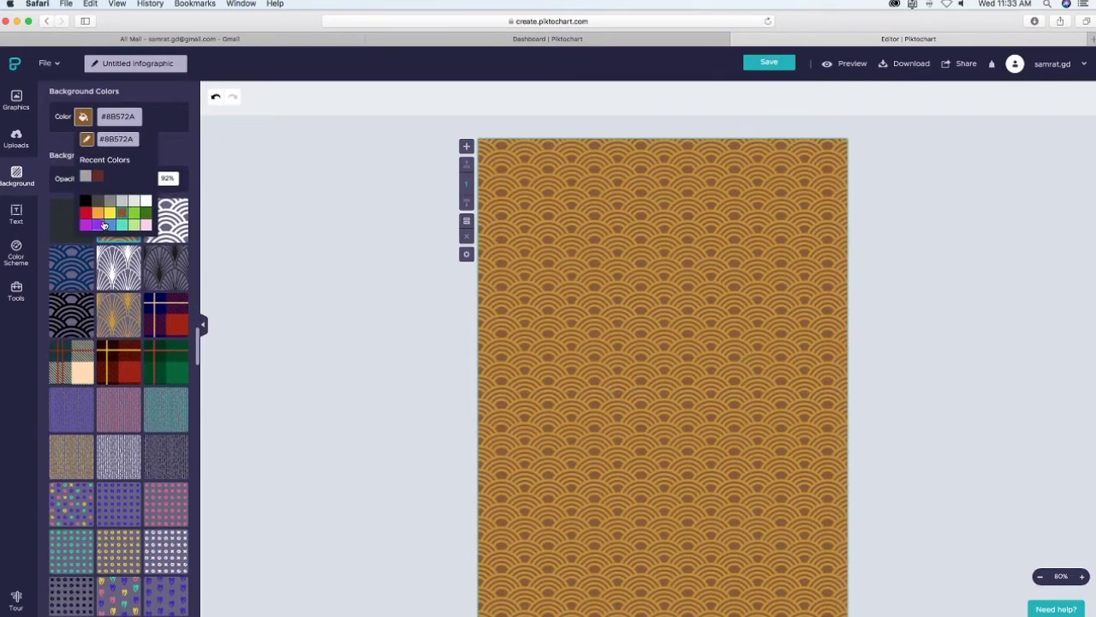
click(100, 215)
click(100, 203)
click(125, 203)
click(133, 203)
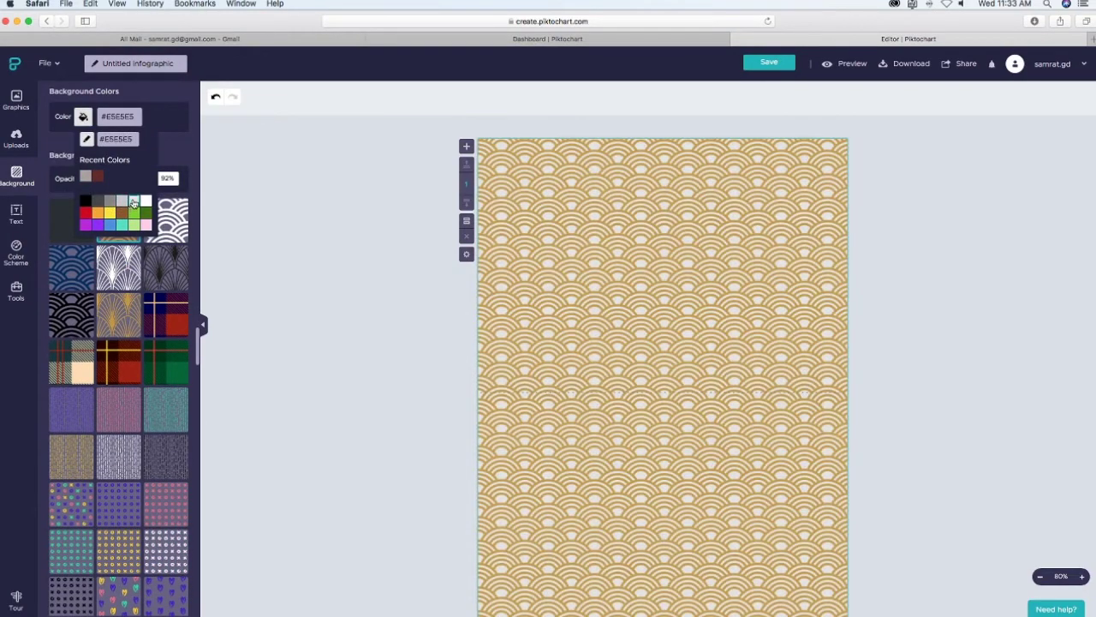
Try brown, green, blue, purple and grey colours behind the scallops and set the background colour to white (#FFFFFF).
click(122, 212)
click(134, 213)
click(110, 224)
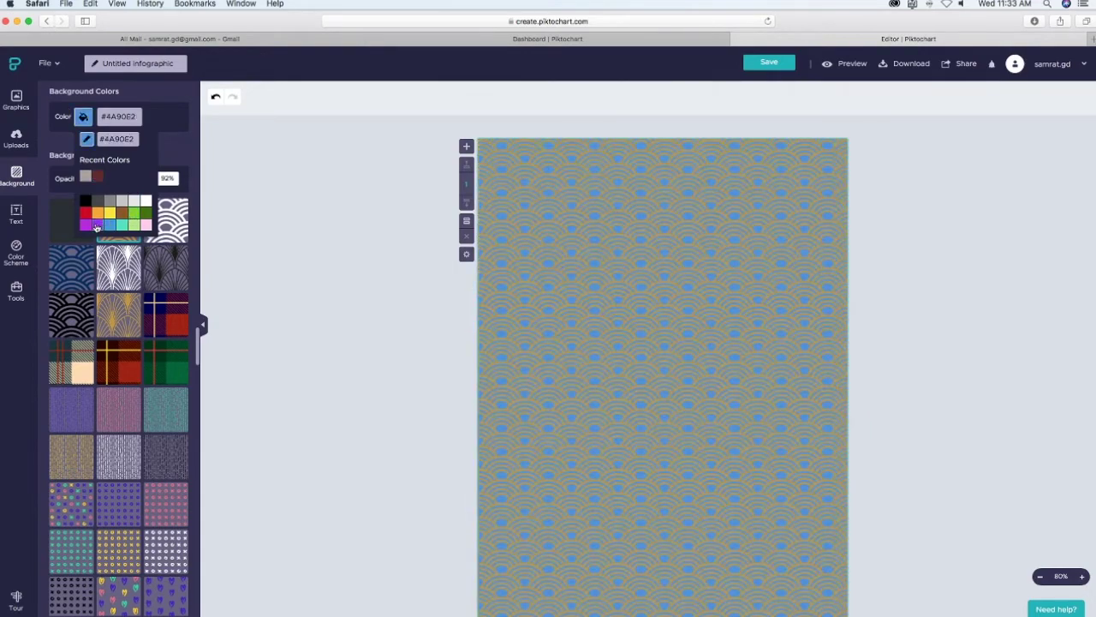
click(97, 224)
click(134, 202)
click(122, 202)
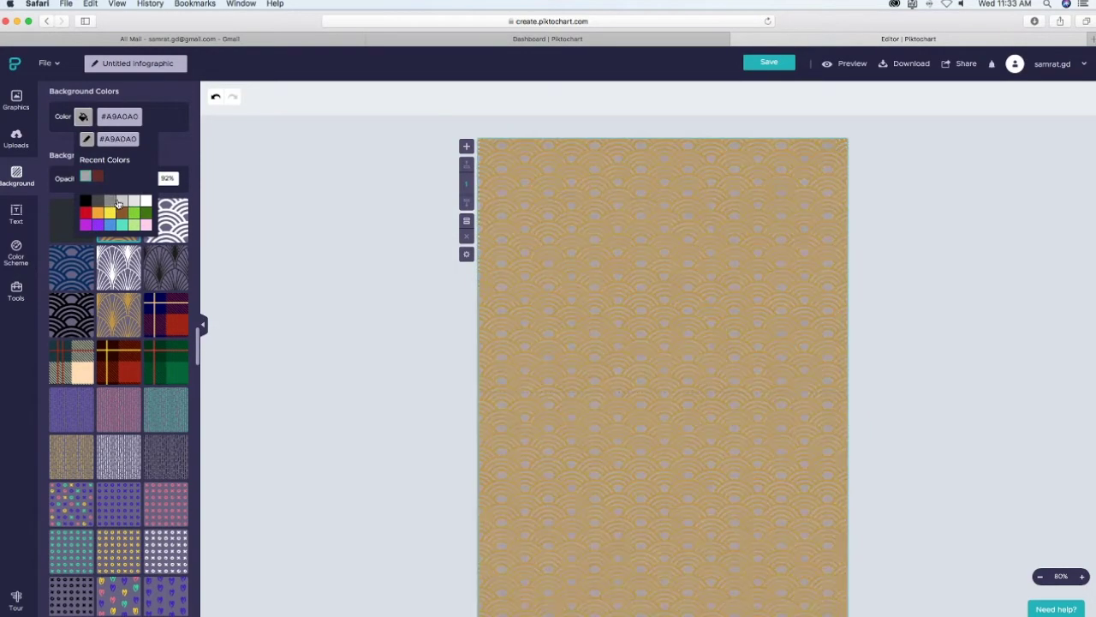
click(110, 201)
click(146, 201)
Try the white fan pattern, apply the purple X-and-O background image and reduce its opacity to 7%.
click(120, 268)
scroll(121, 268, down, 1)
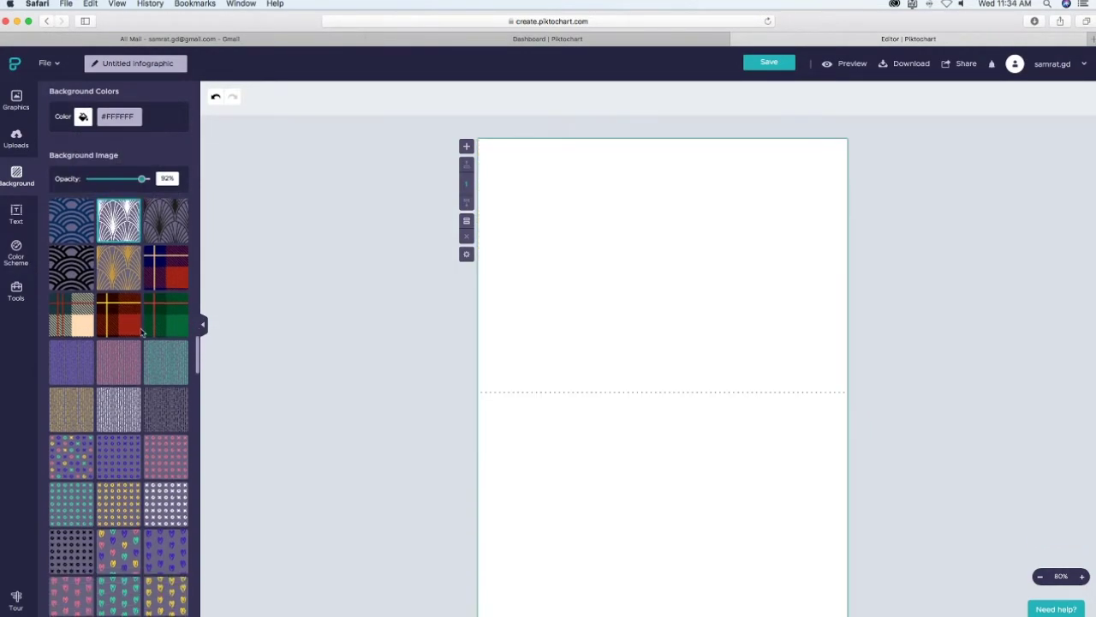
click(169, 334)
click(118, 360)
scroll(118, 358, down, 10)
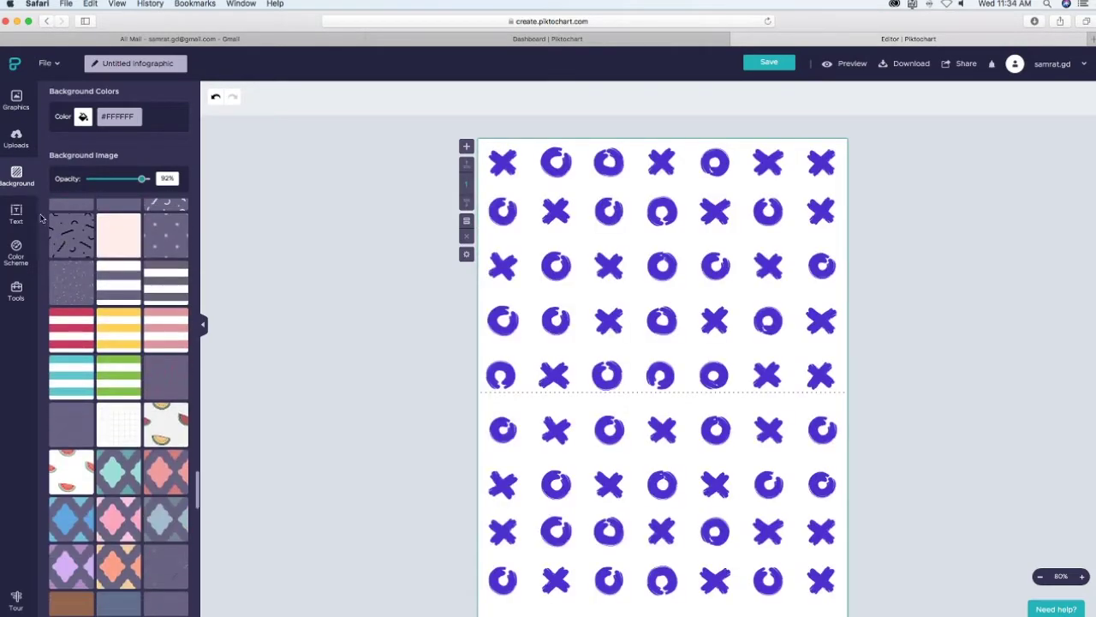
drag(141, 178, 94, 182)
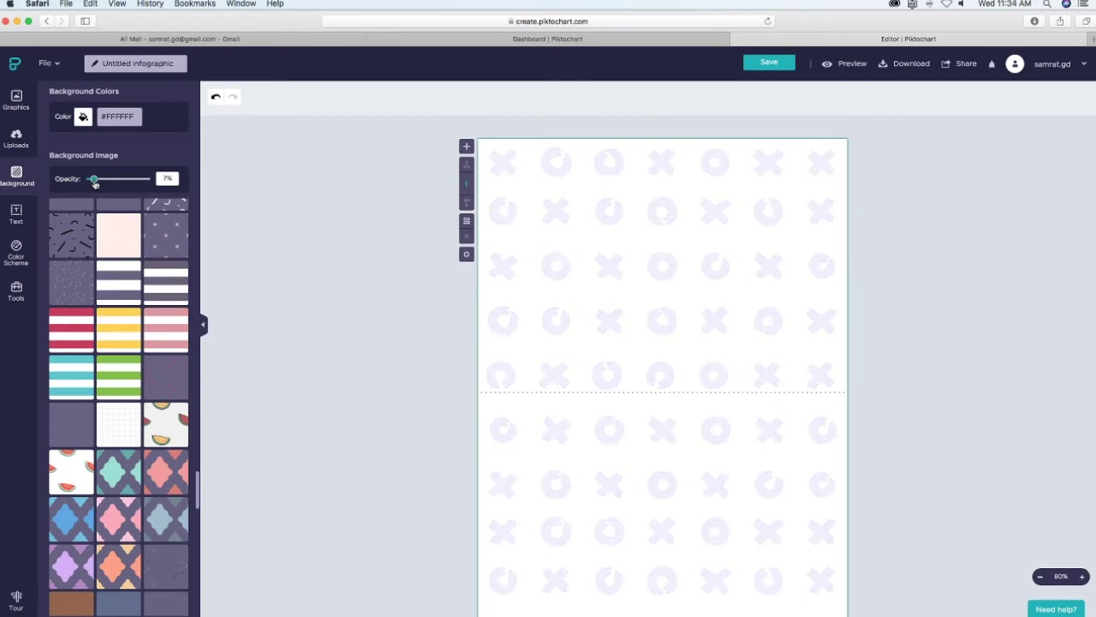
Delete the dotted line that crosses the middle of the page.
click(590, 390)
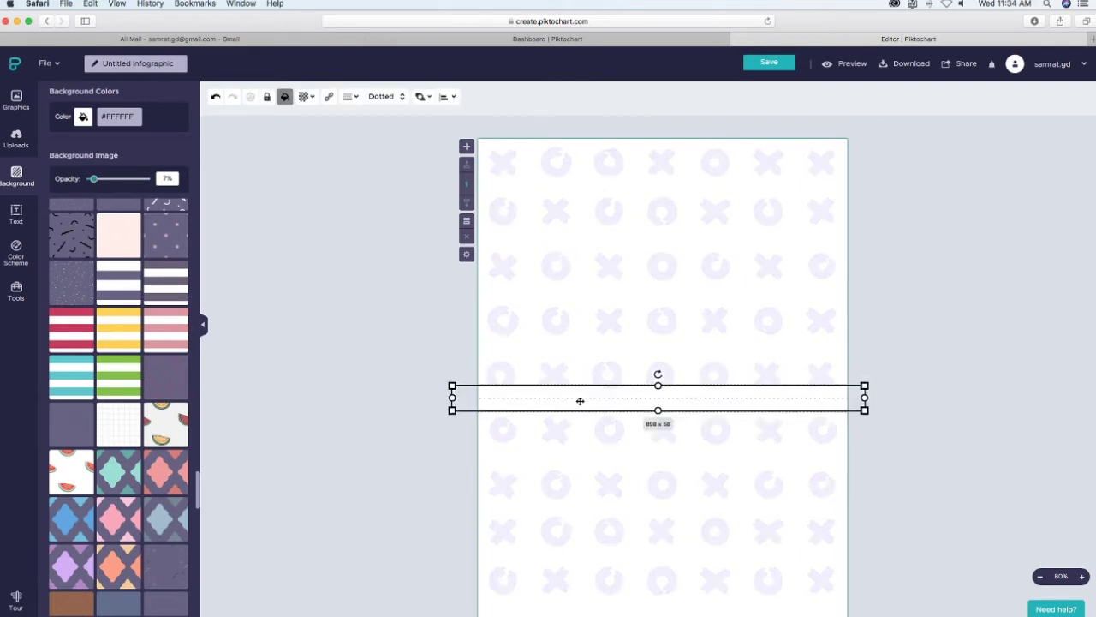
drag(580, 401, 599, 357)
click(815, 367)
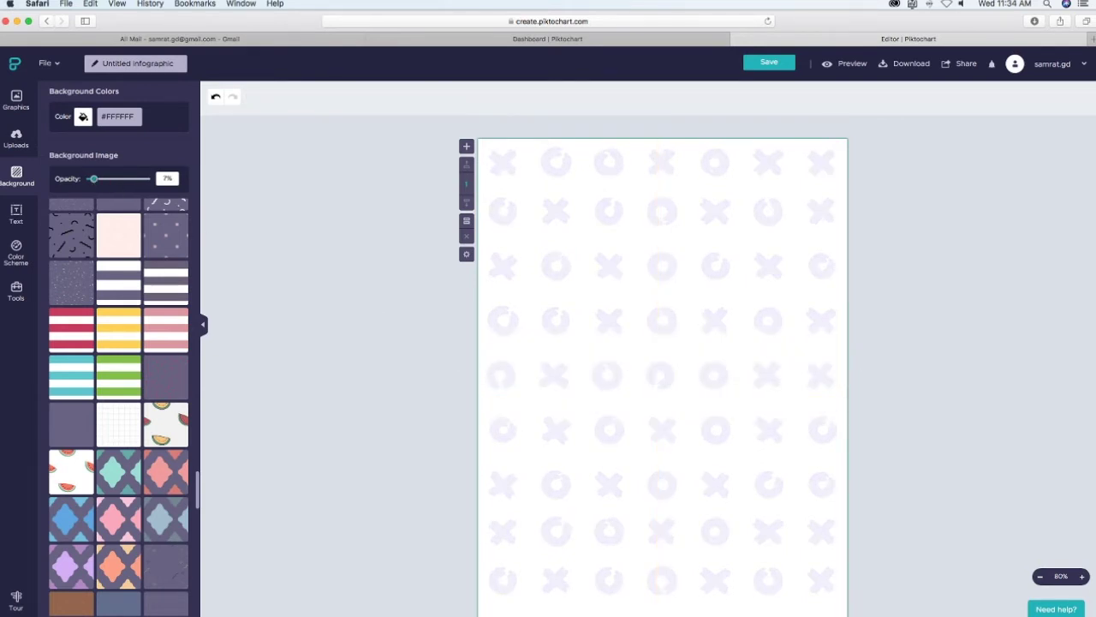
click(836, 357)
key(Delete)
Add a Title text box near the top centre of the page and a Subtitle text box directly beneath it.
click(18, 214)
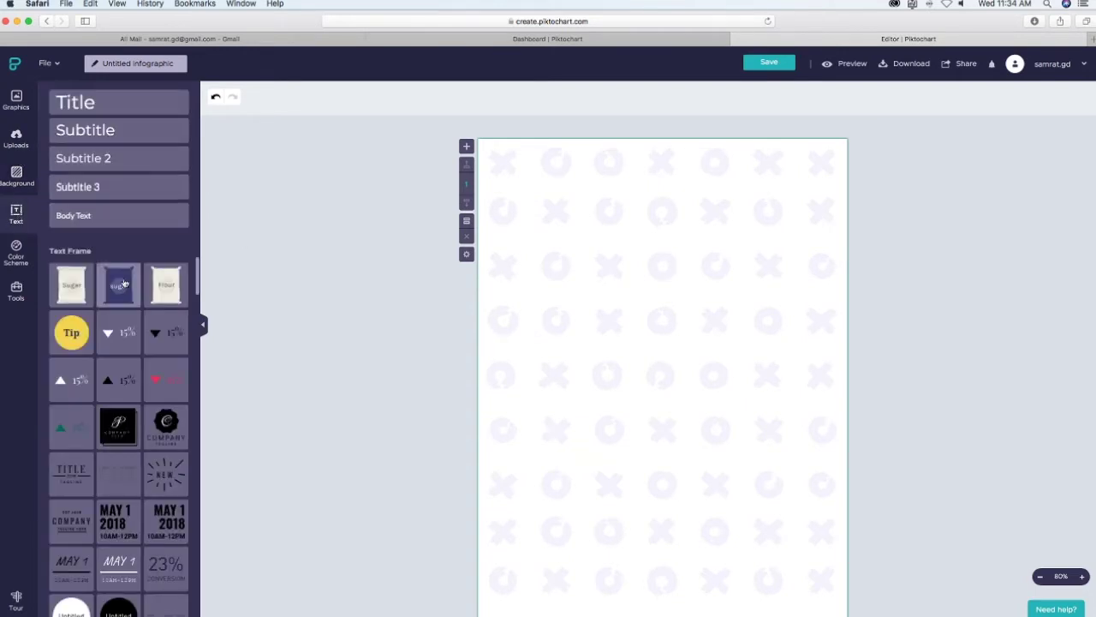
click(95, 103)
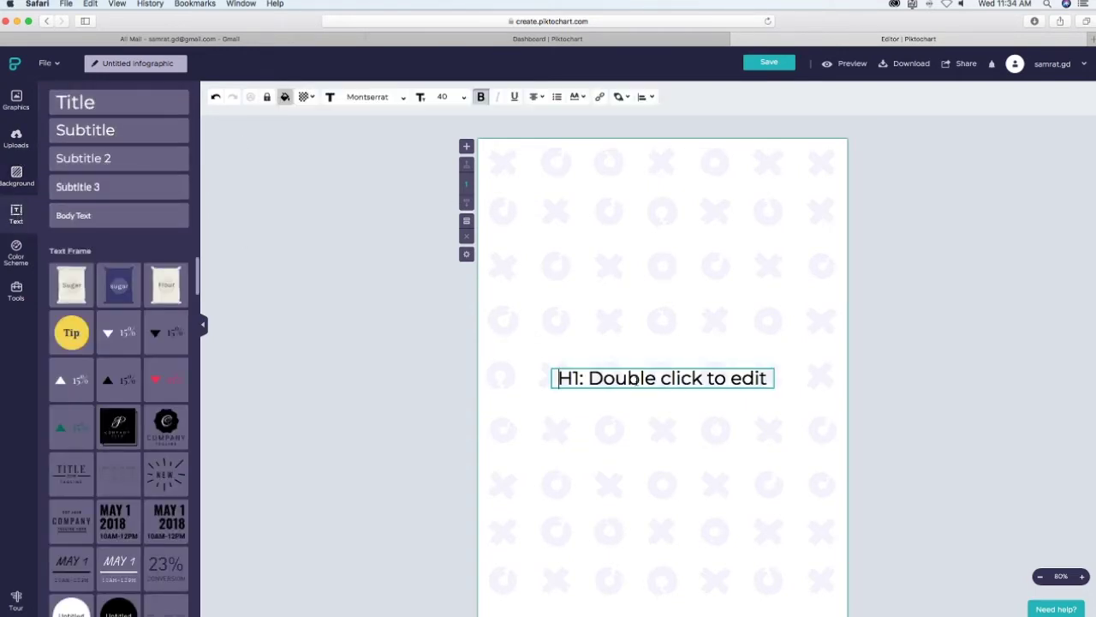
drag(633, 382, 638, 180)
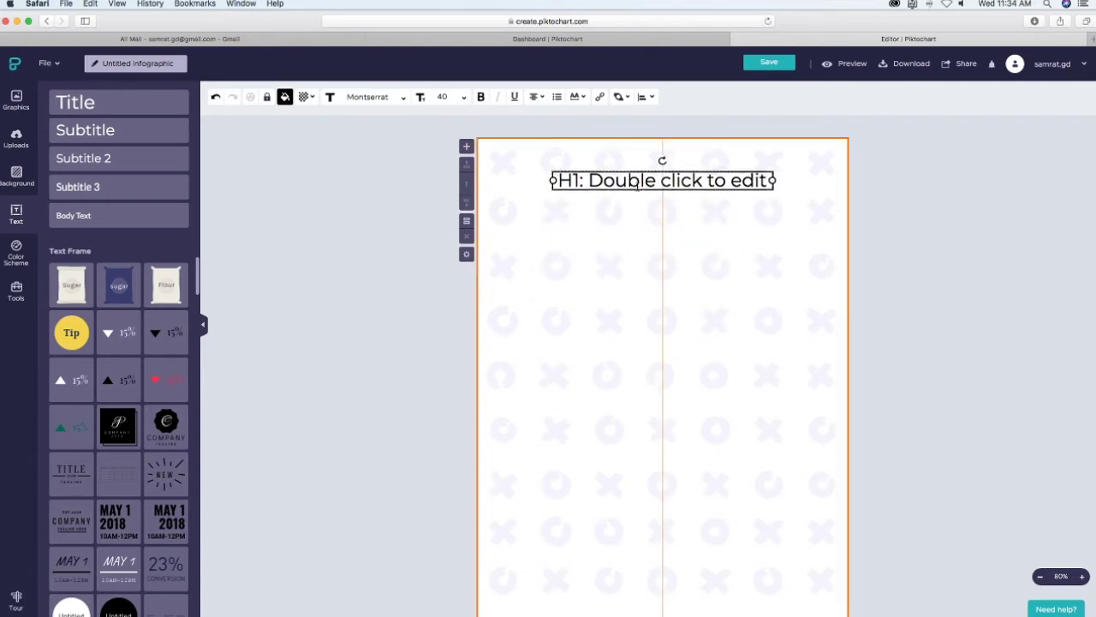
click(85, 129)
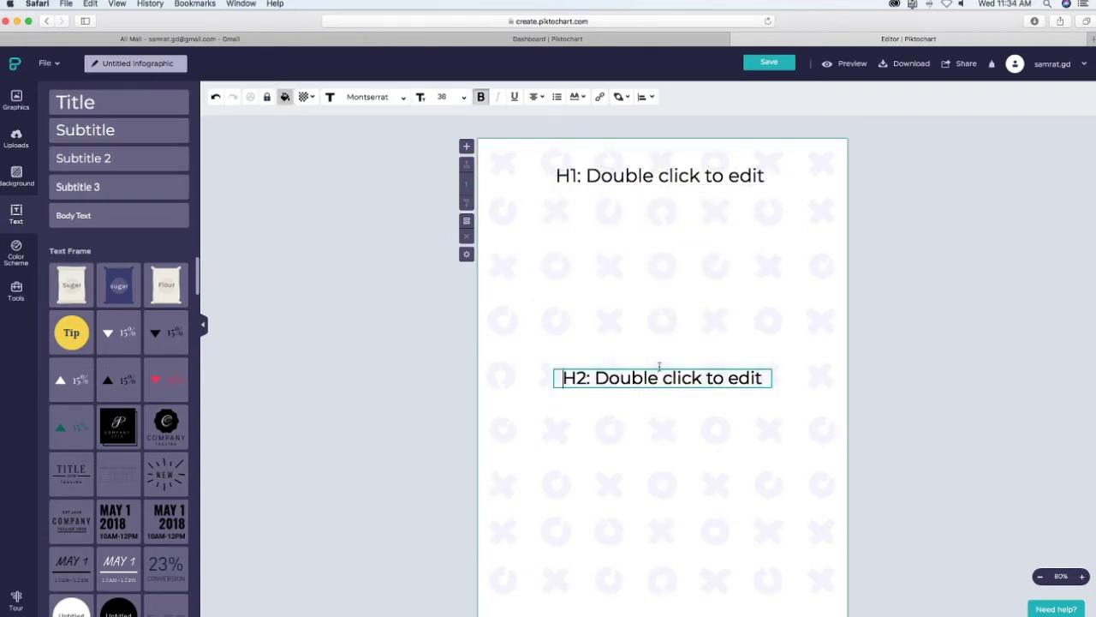
drag(645, 385, 661, 190)
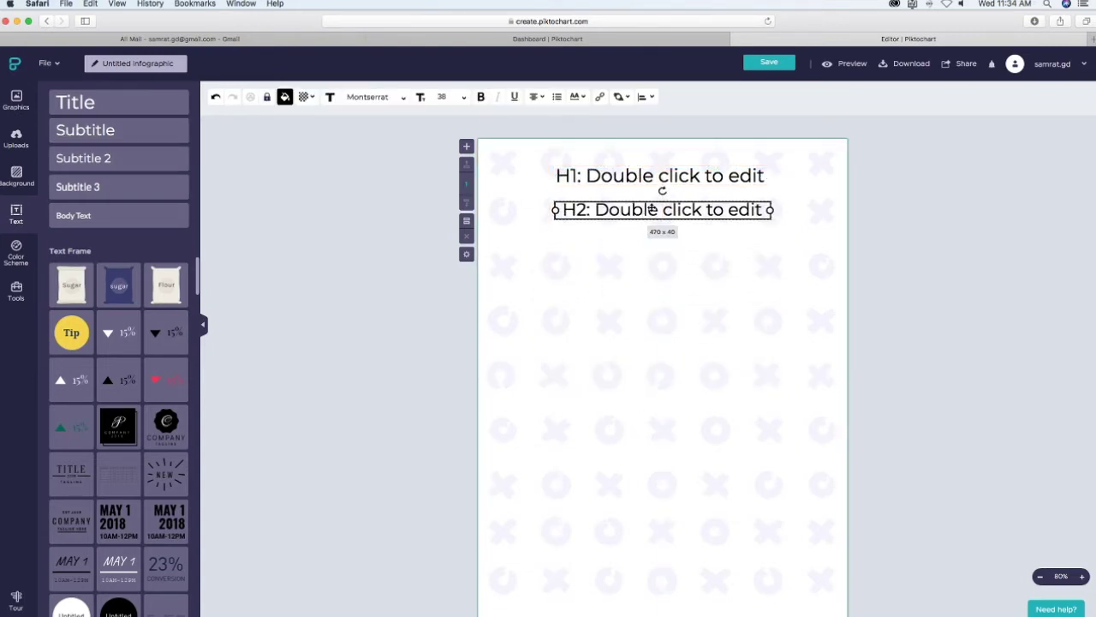
click(648, 177)
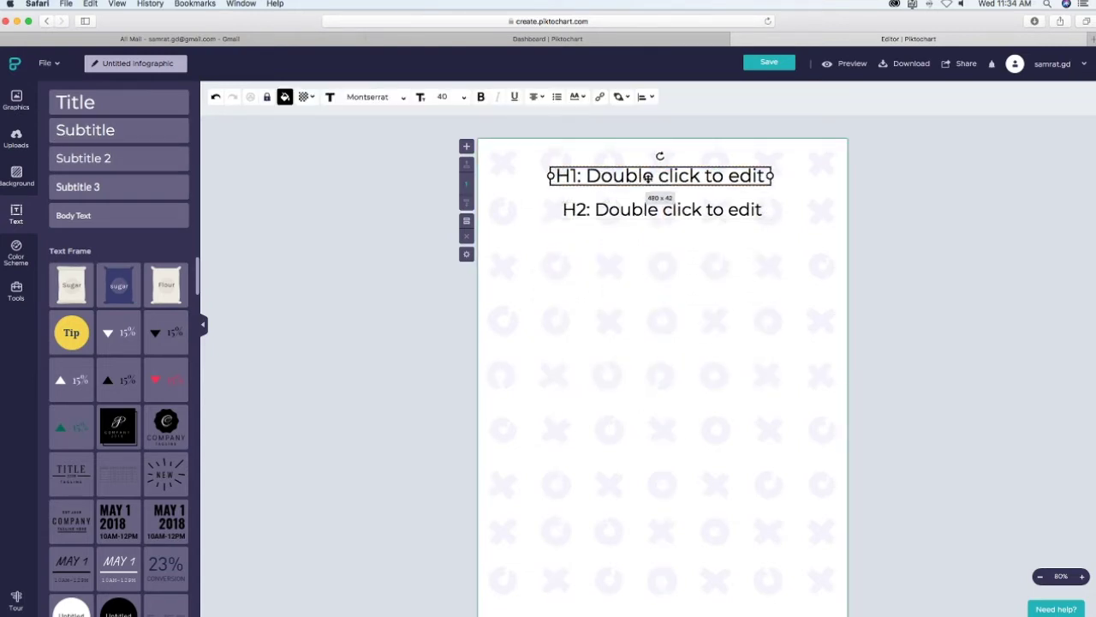
Add a Subtitle 2 text box and place it centred beneath the H2 text.
click(128, 158)
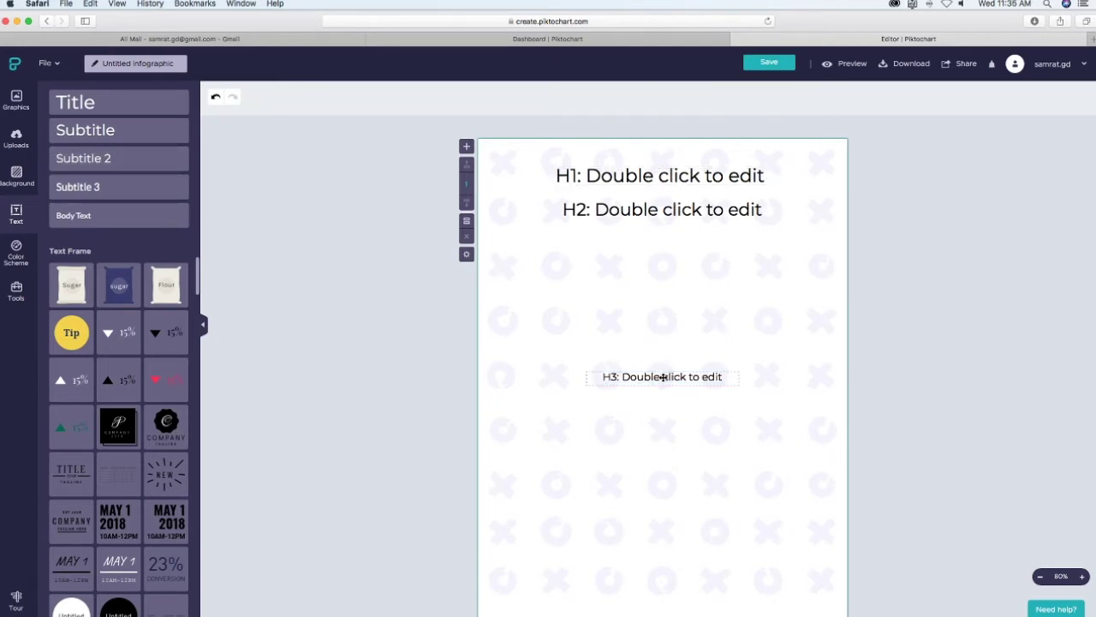
drag(661, 374, 673, 235)
drag(676, 318, 638, 224)
key(ctrl+z)
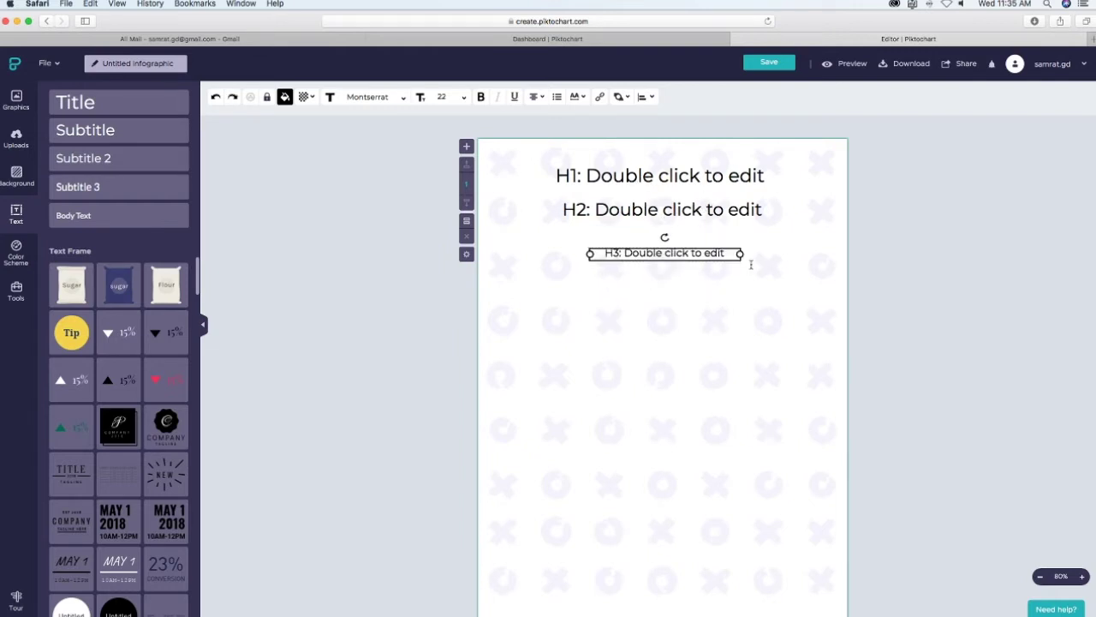
Add a Subtitle 3 text box and move it up beneath the H3 text.
click(73, 215)
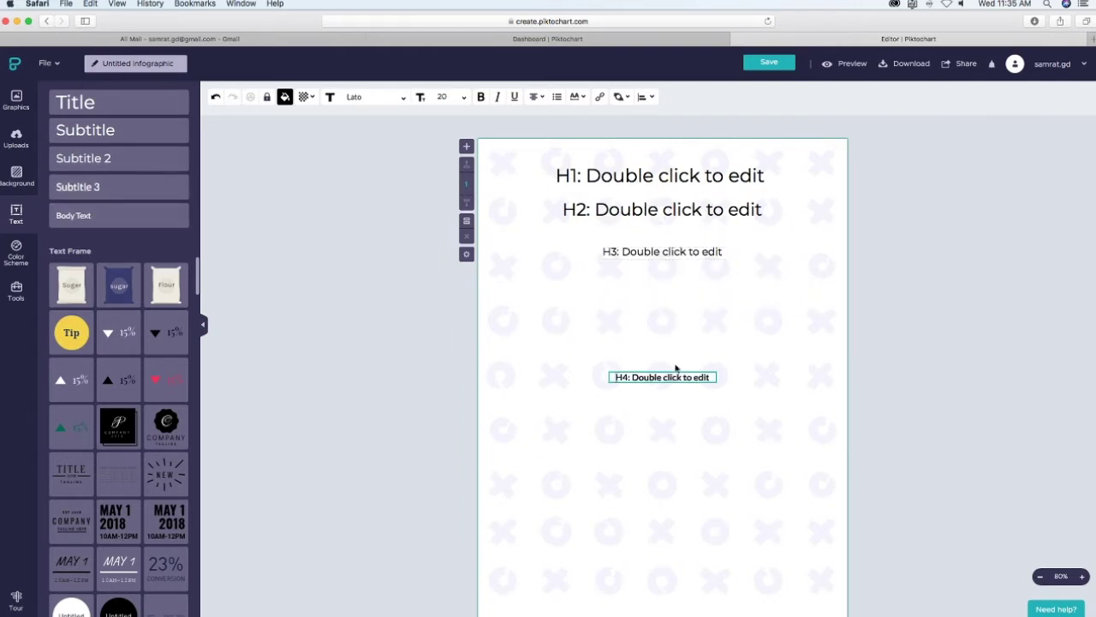
click(692, 405)
drag(685, 378, 694, 283)
drag(679, 345, 679, 284)
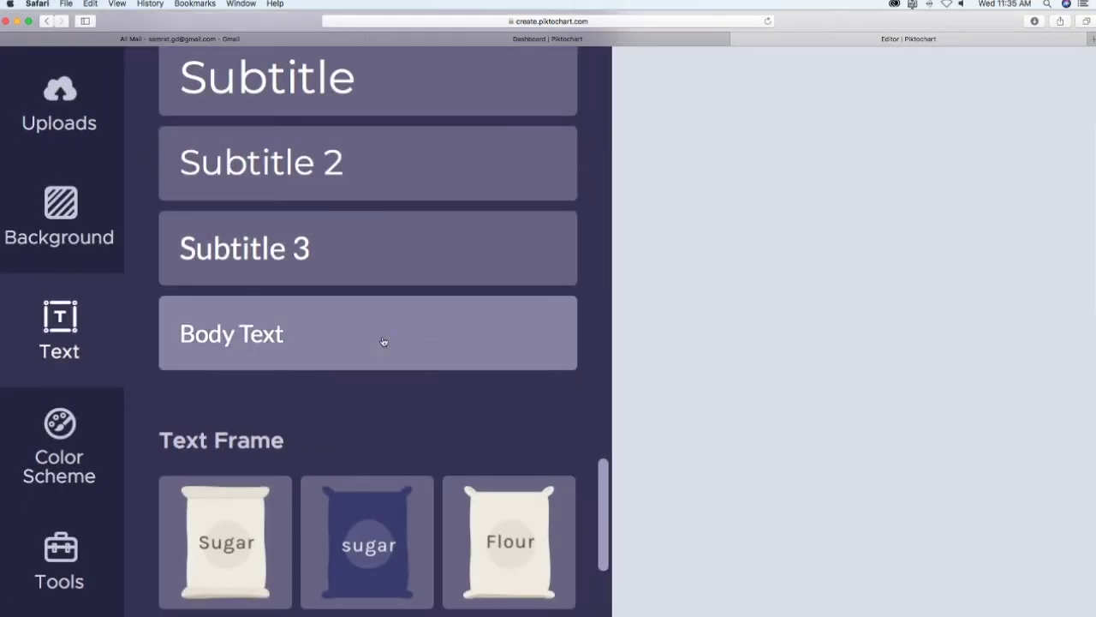
Add a Body Text box, set its font size to 12 and move it below the H4 text, near the page's left side.
click(73, 215)
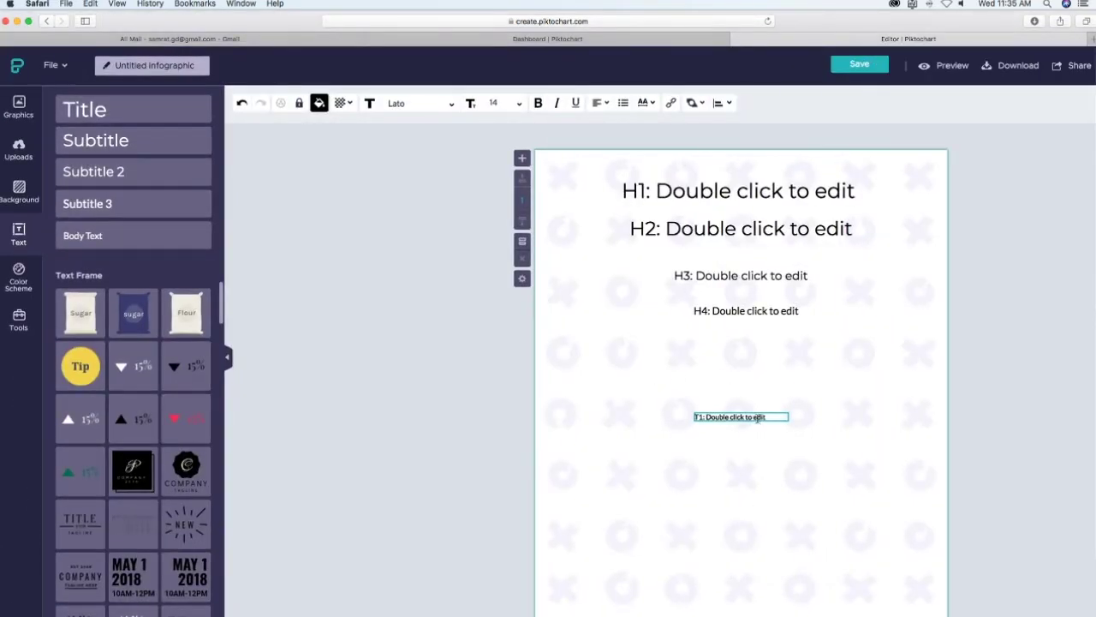
click(736, 435)
click(738, 418)
key(Delete)
click(83, 236)
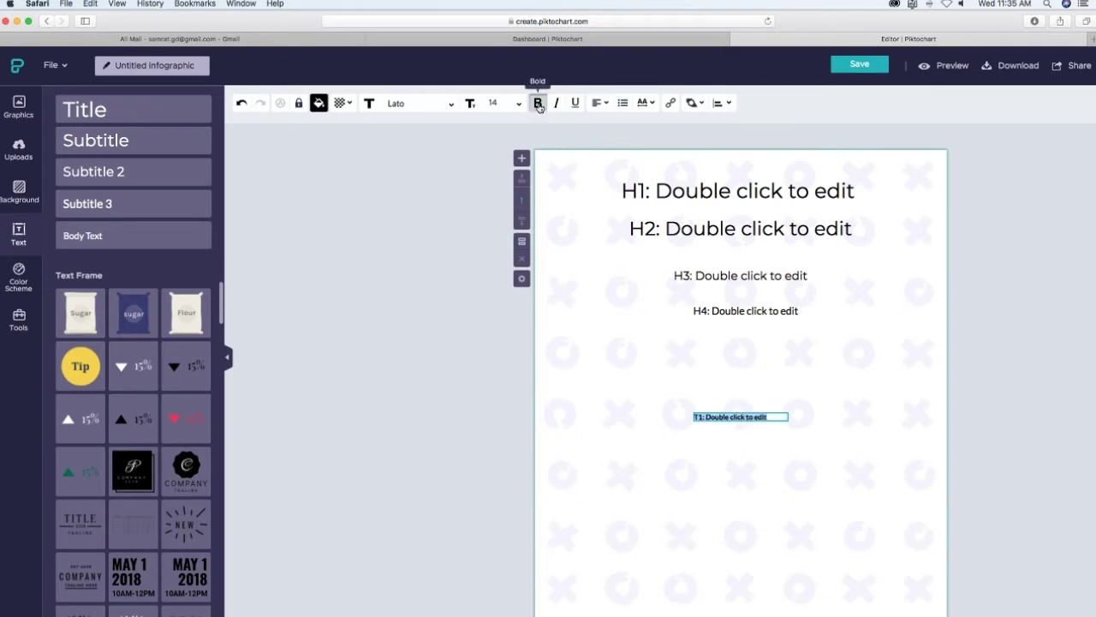
click(520, 103)
click(476, 281)
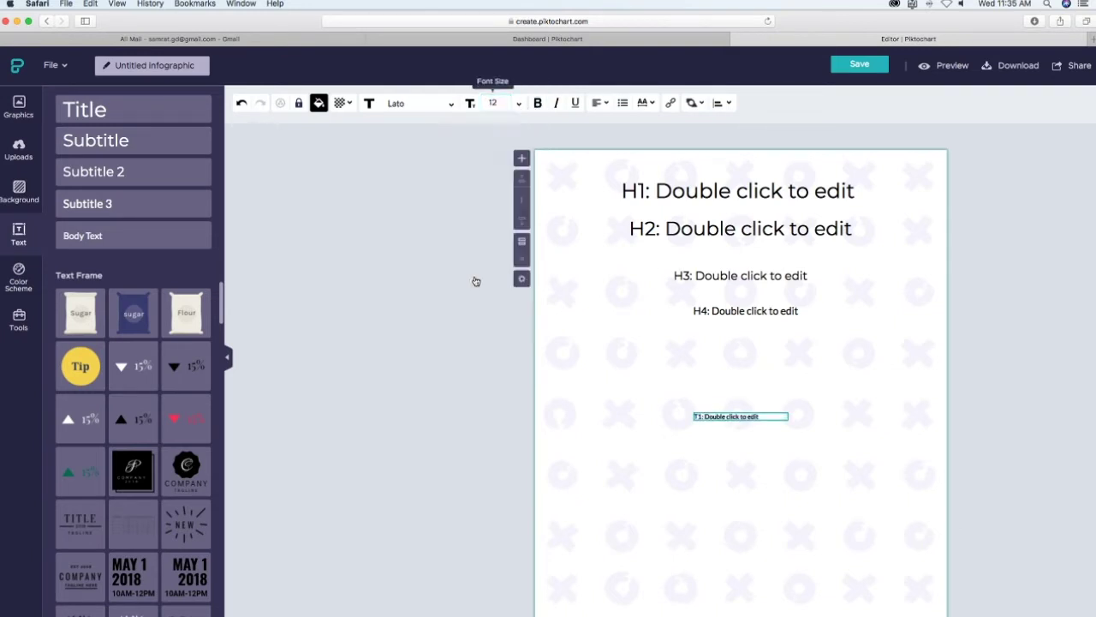
drag(717, 425, 595, 371)
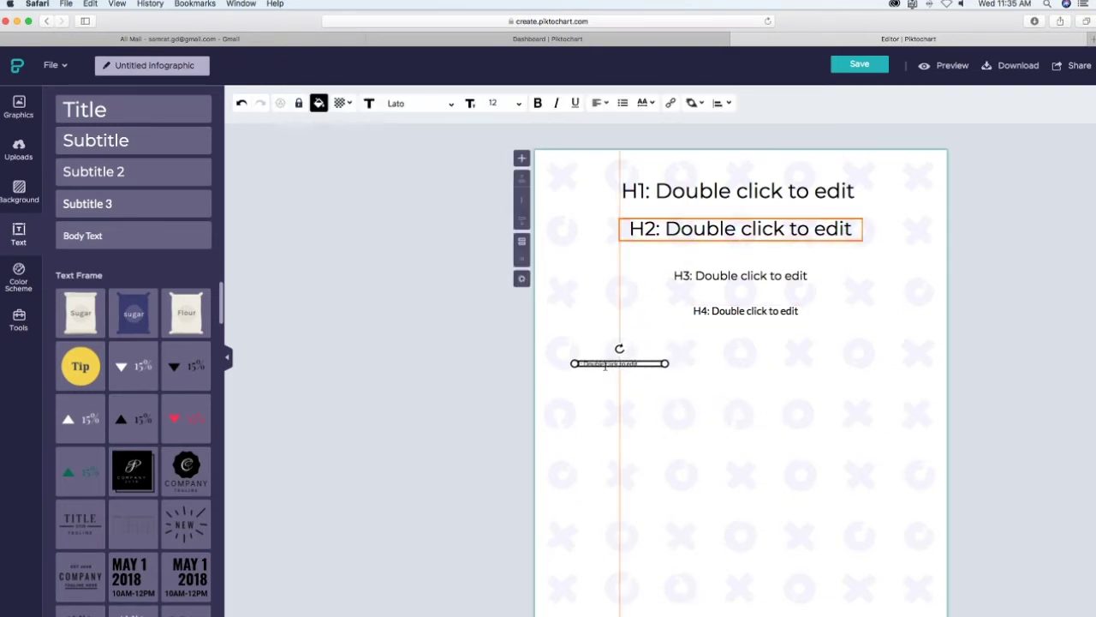
Select all five text boxes and align them to their common left edge.
click(445, 409)
drag(591, 435, 855, 159)
click(724, 104)
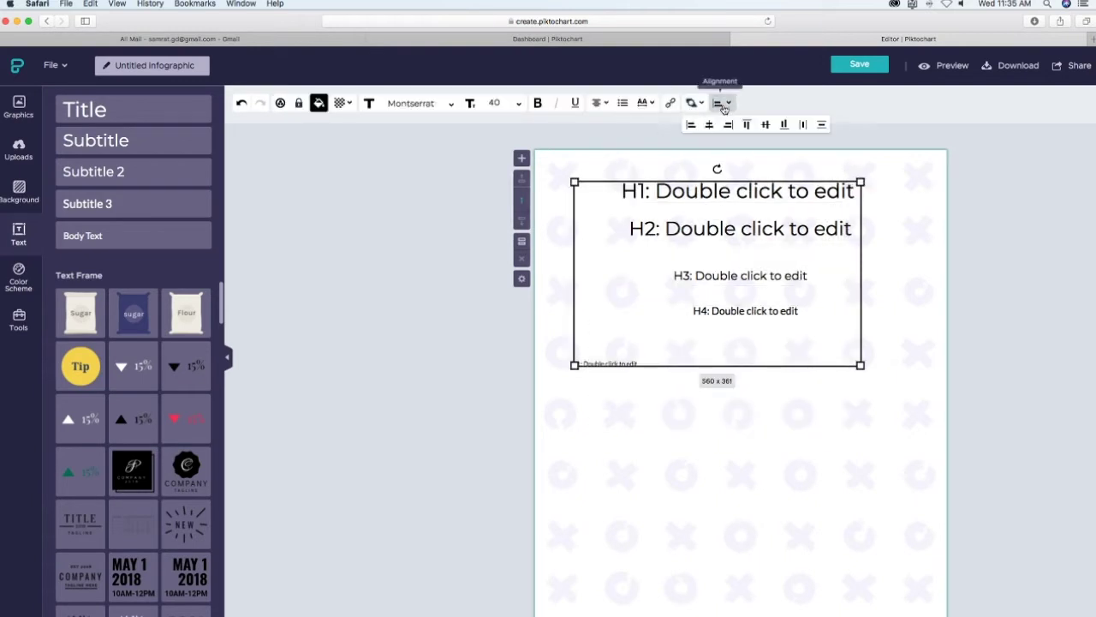
click(691, 126)
click(539, 340)
Try left-aligning the H3 text box on its own.
click(607, 276)
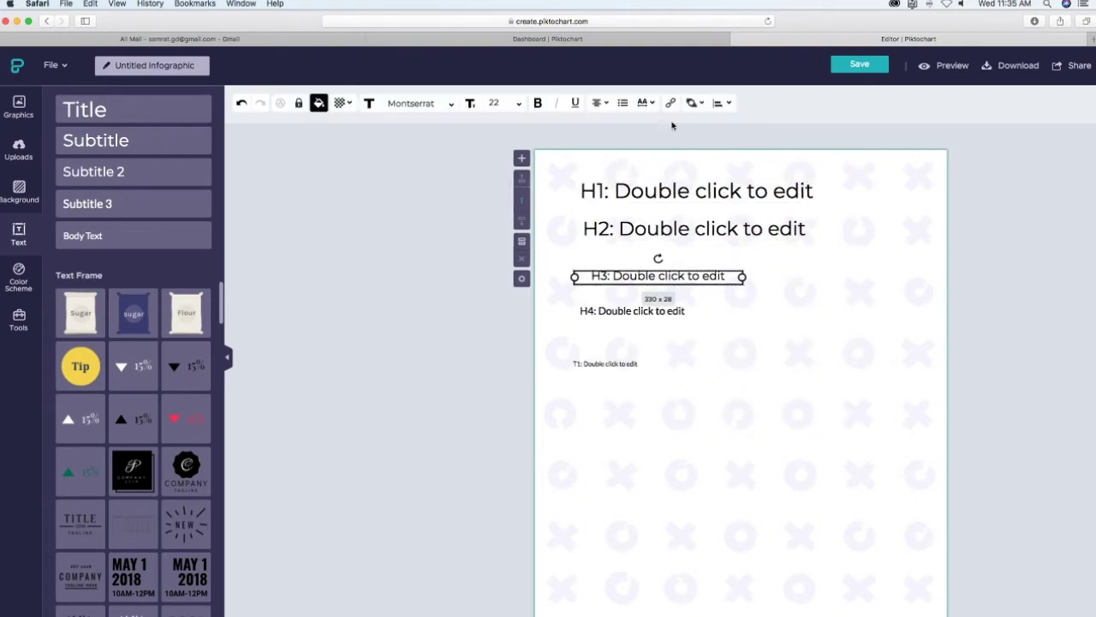
click(717, 104)
click(692, 125)
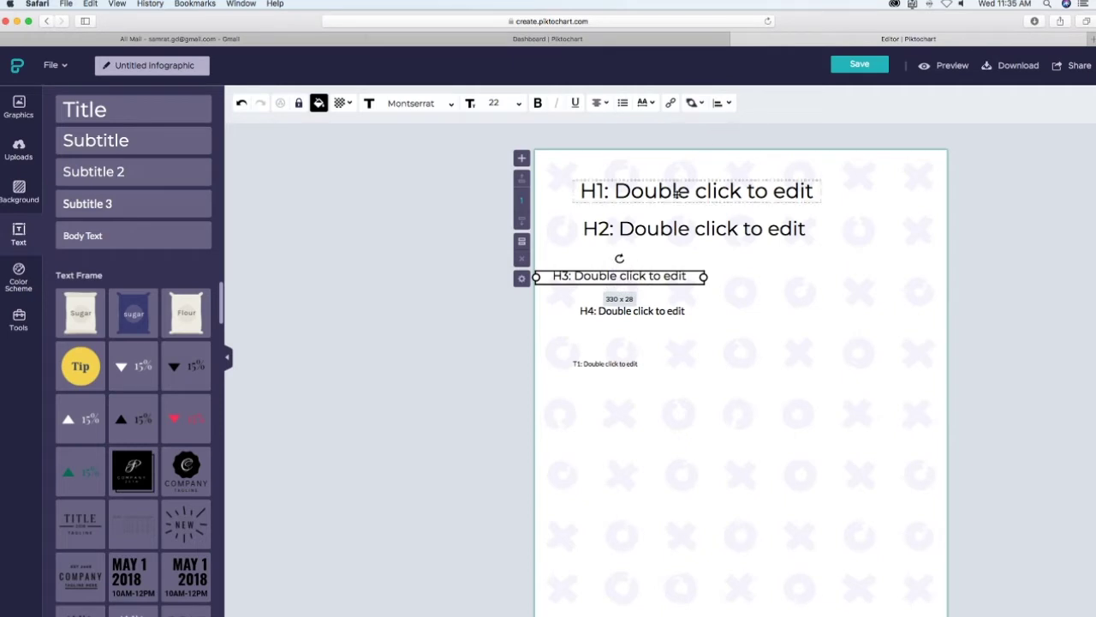
Narrow the H3 text box and reposition the H1 to H4 text boxes so they line up along the left side.
double_click(676, 275)
click(748, 345)
click(561, 275)
drag(537, 277, 595, 309)
drag(629, 227, 615, 194)
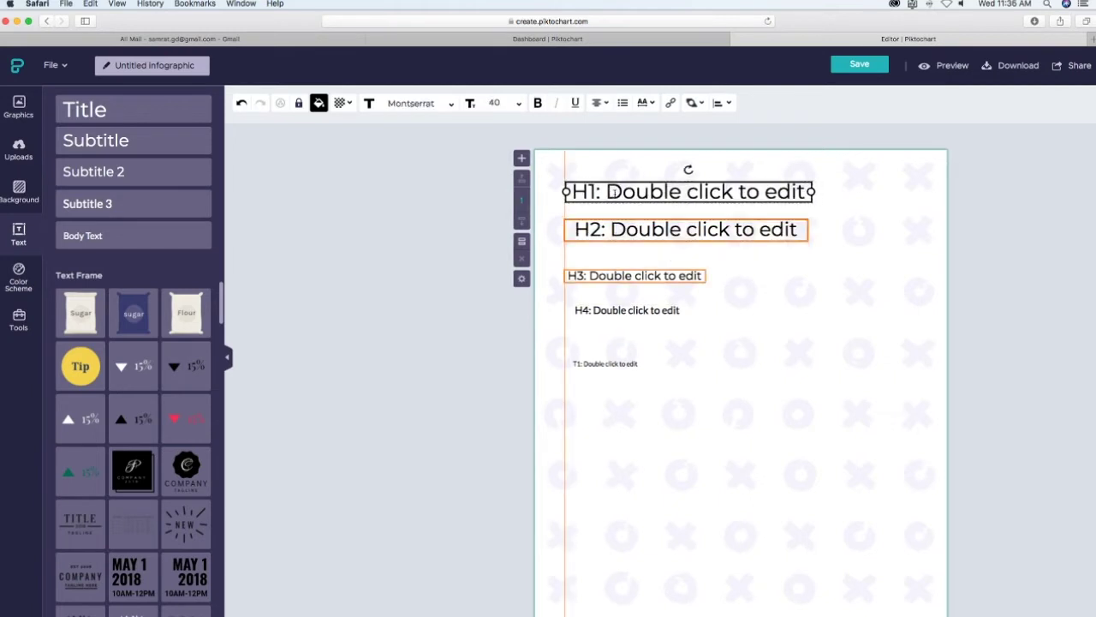
Align the H1, H2 and H3 text boxes one by one to the page's left edge.
double_click(615, 194)
click(729, 103)
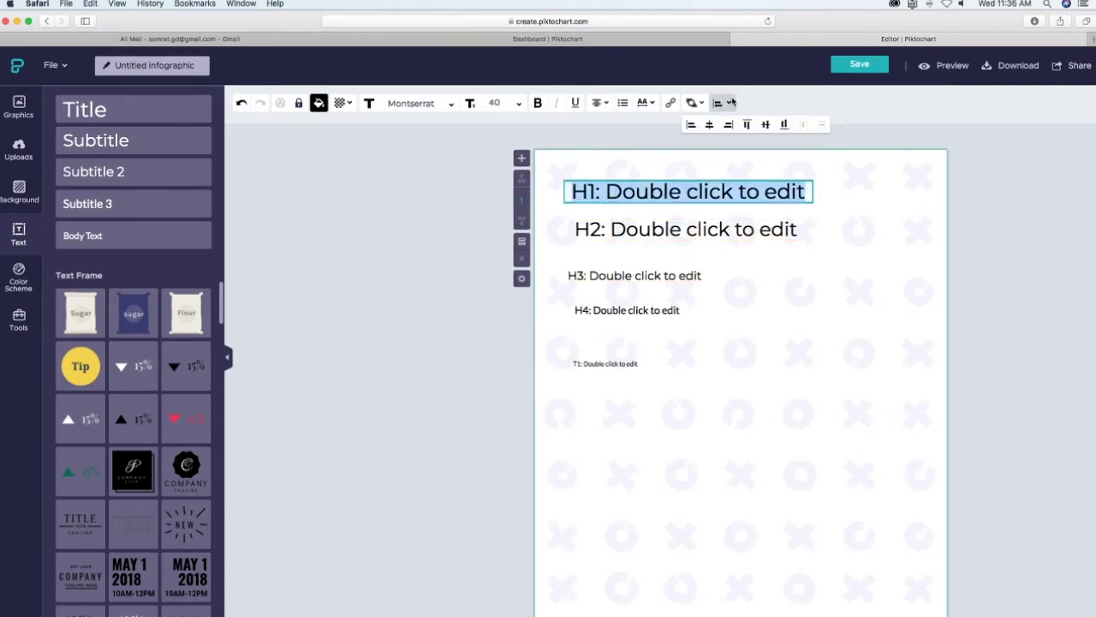
click(692, 126)
click(658, 225)
click(691, 126)
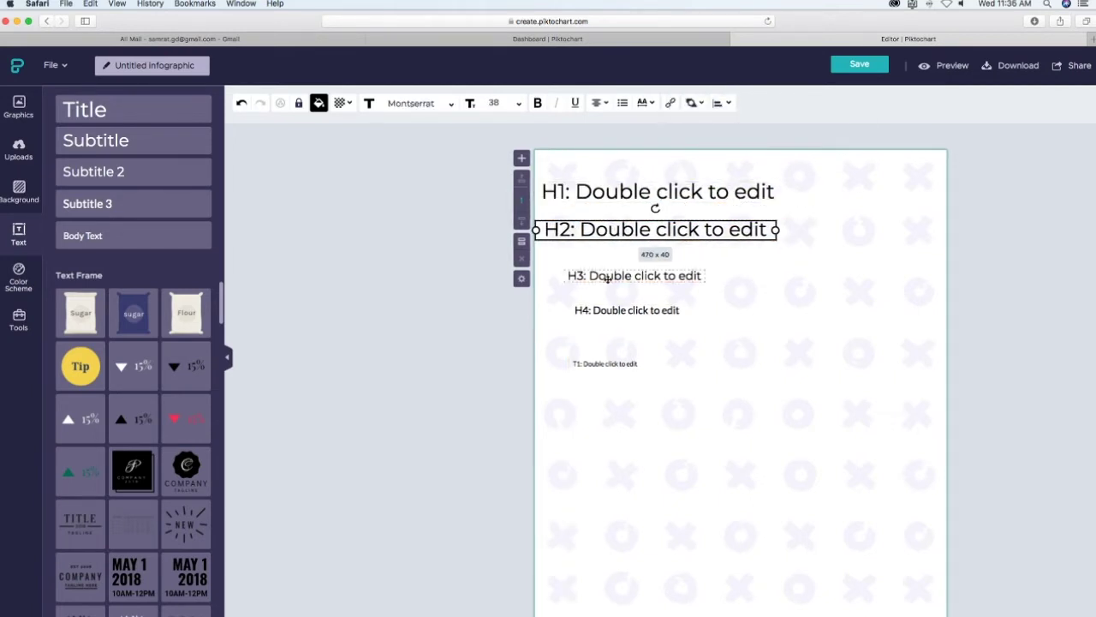
click(604, 276)
click(694, 126)
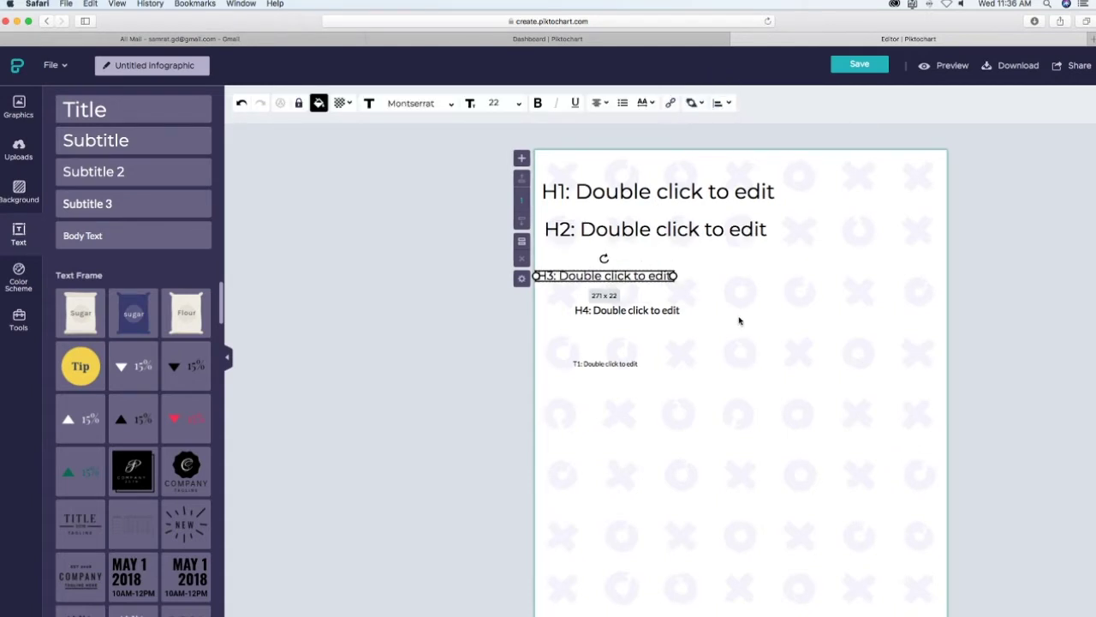
Centre the five text boxes on each other, move them to the page's middle and centre the T1 body text horizontally.
drag(784, 434, 533, 162)
click(710, 126)
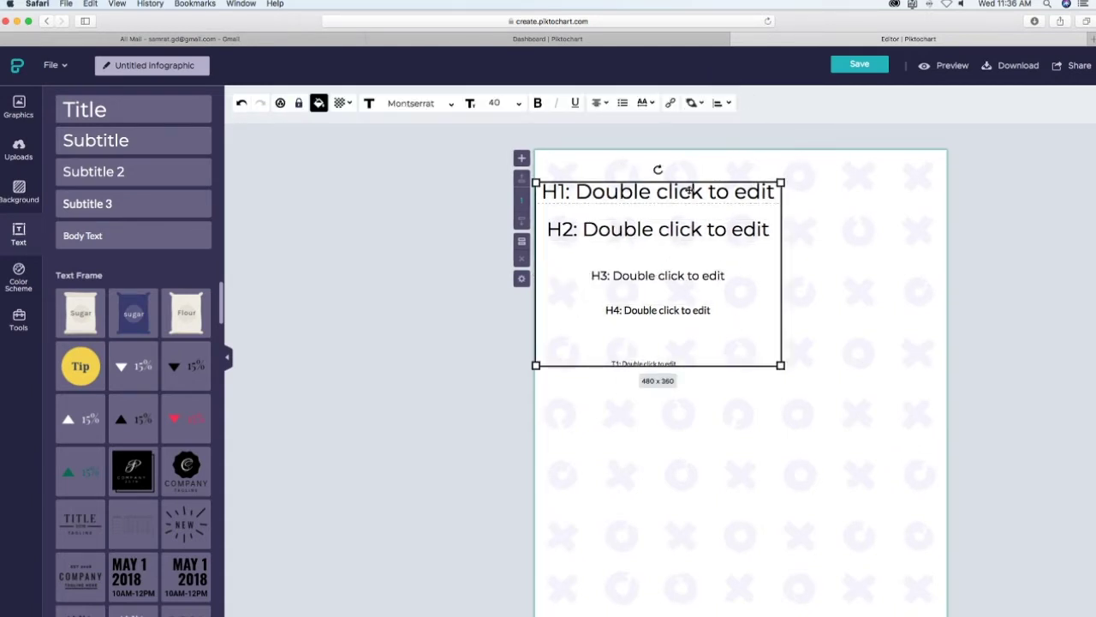
drag(748, 362, 772, 360)
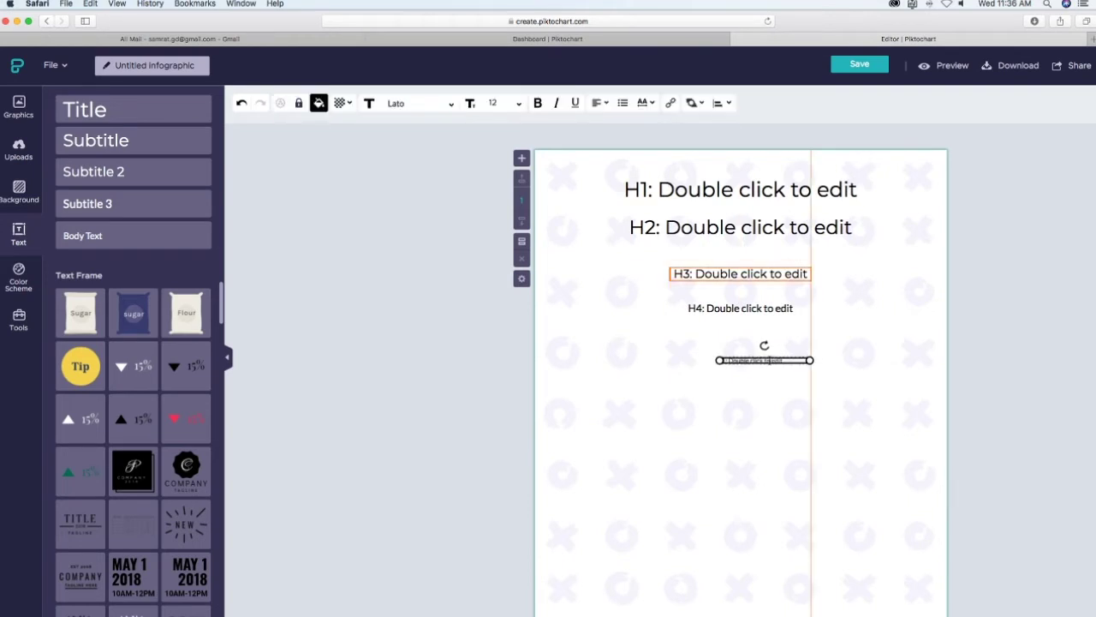
click(718, 103)
click(710, 122)
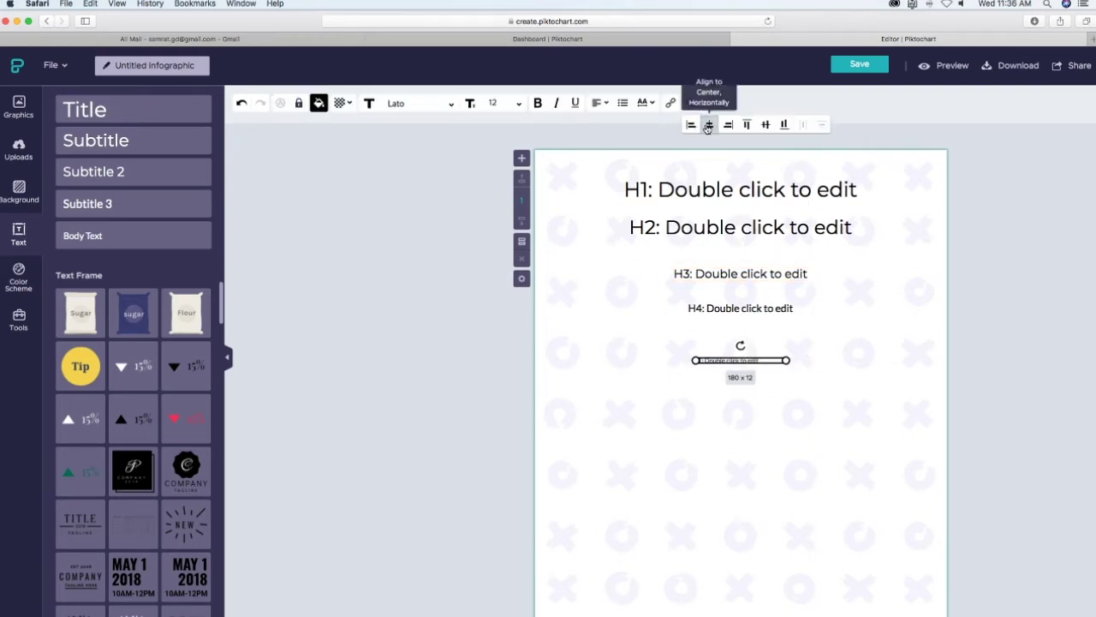
drag(787, 428, 731, 157)
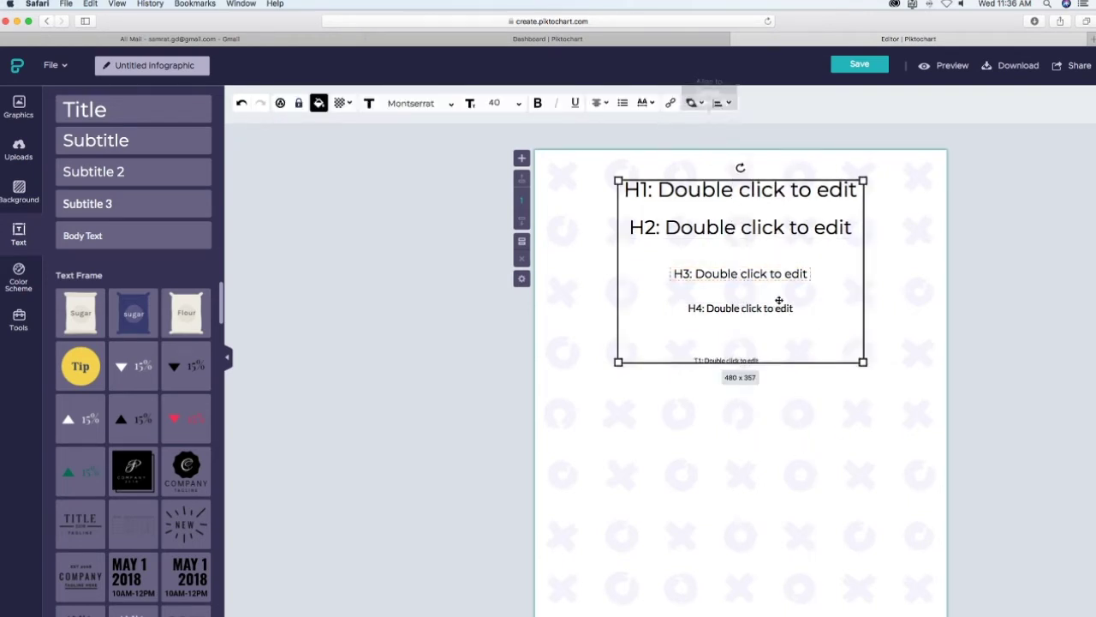
Try placing a text frame on the page and delete it.
click(236, 329)
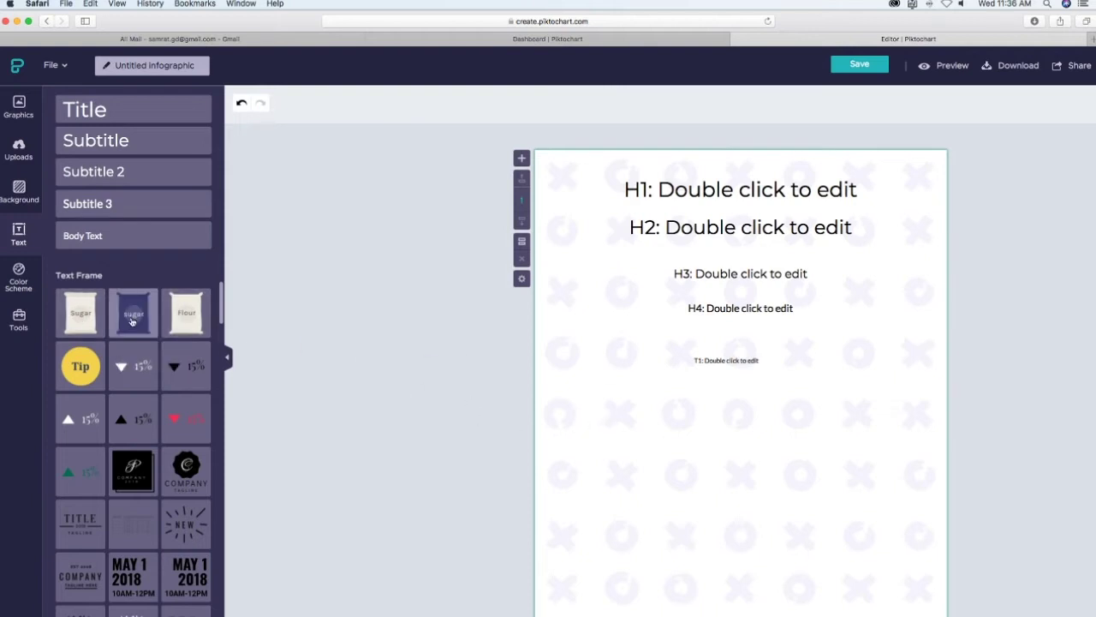
click(184, 343)
drag(738, 435, 646, 432)
key(Delete)
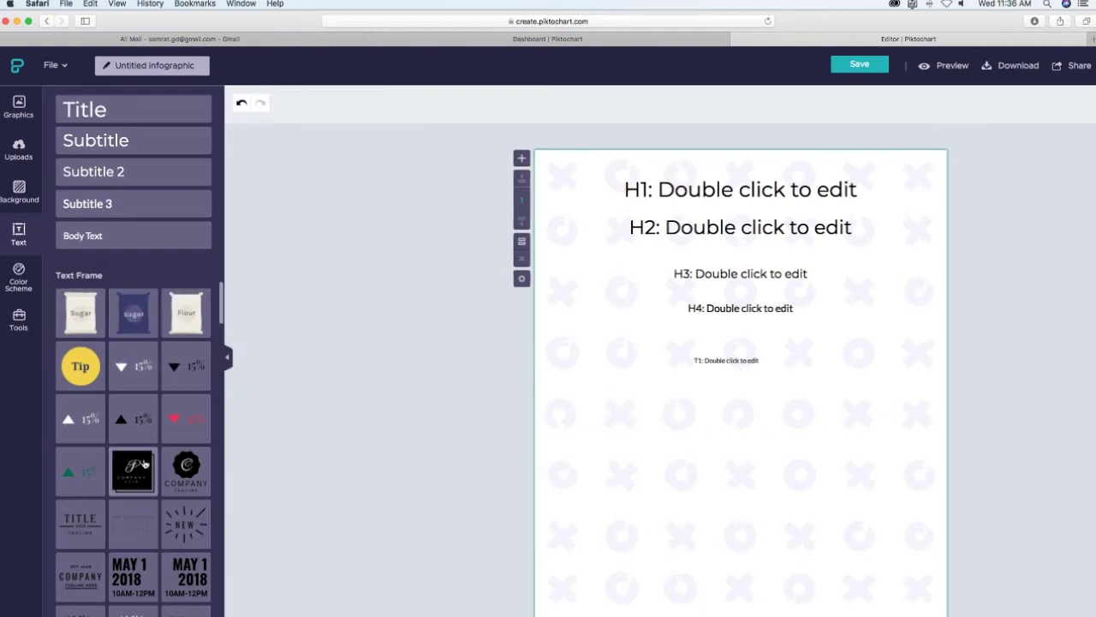
Add the red Business Showcase text frame and place it below the text boxes, toward the page's left side.
scroll(145, 464, down, 5)
scroll(145, 464, down, 10)
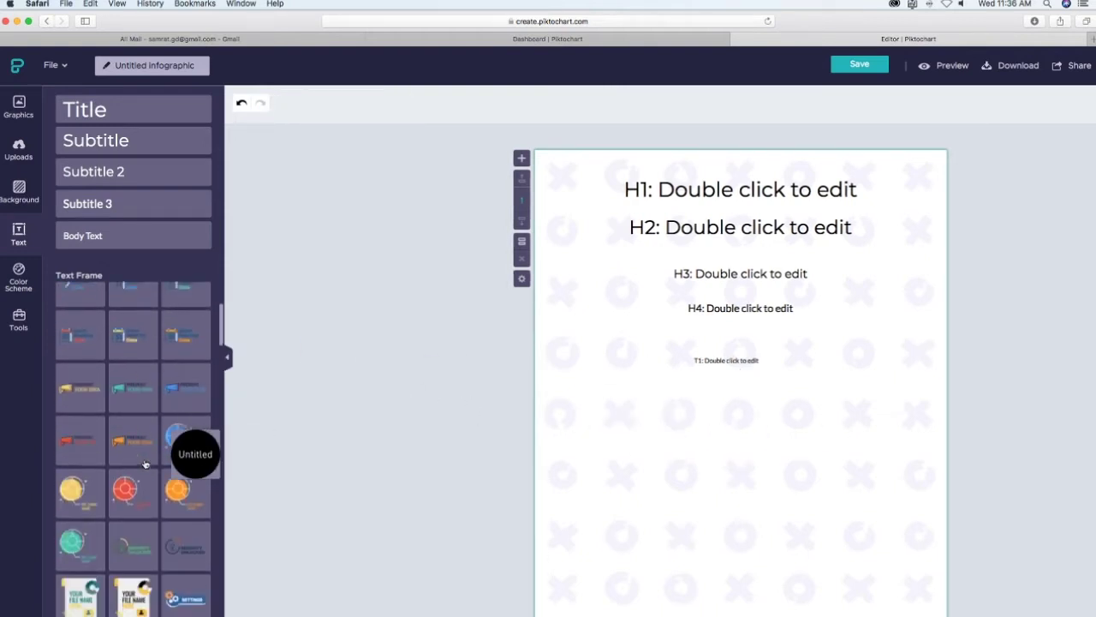
click(79, 440)
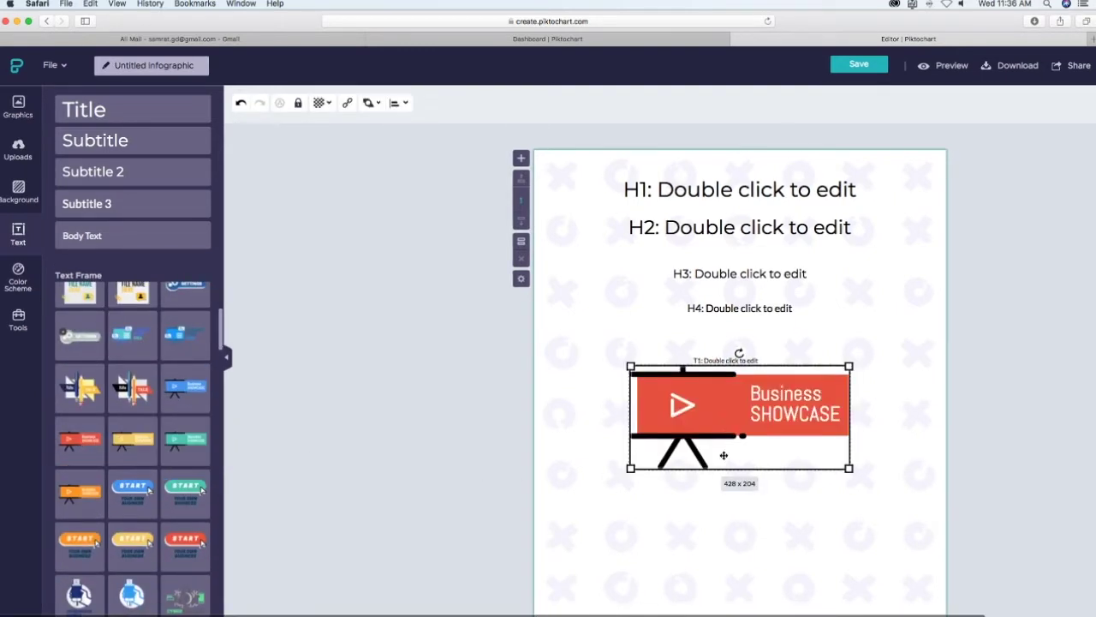
drag(722, 455, 666, 481)
Replace the H1 text with "Title" and the H2 text with "SUB TITLE".
double_click(686, 188)
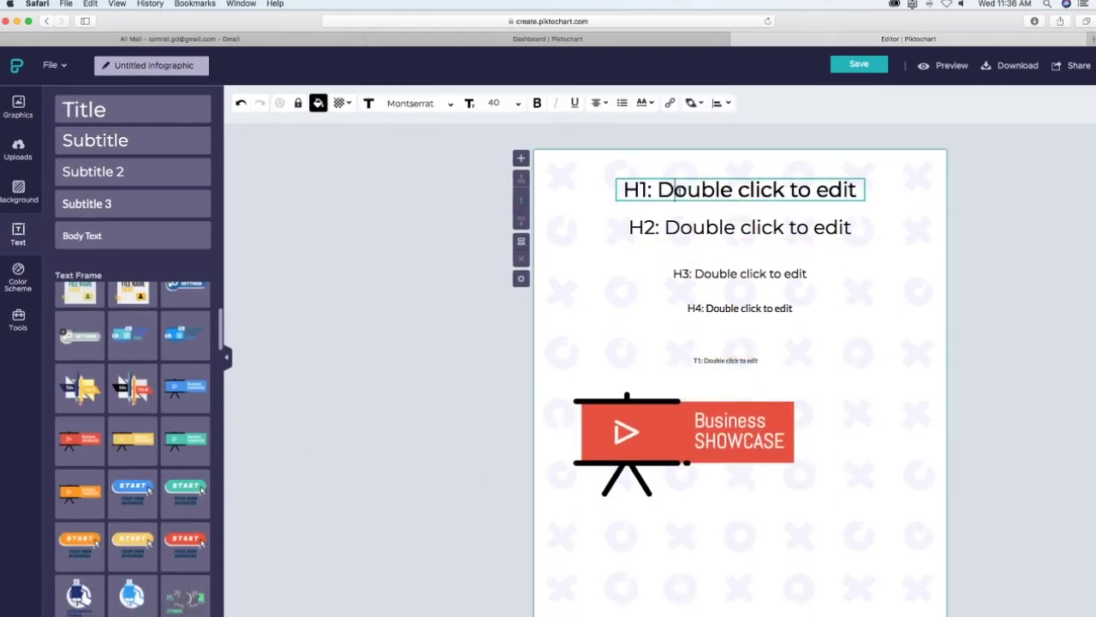
key(ctrl+a)
text(T)
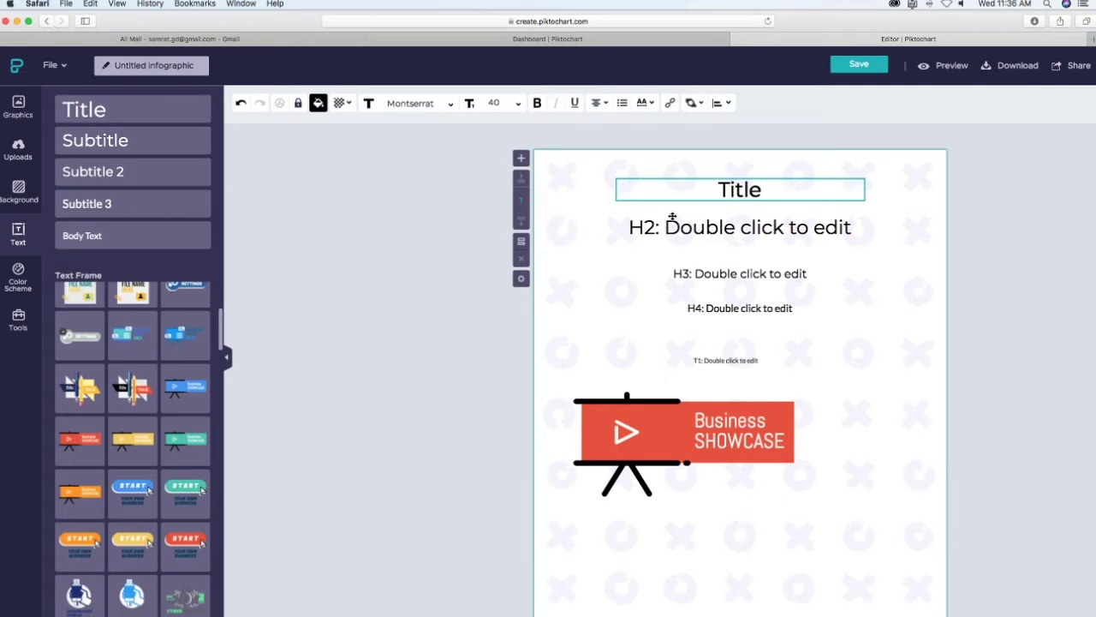
click(673, 226)
key(ctrl+a)
text(SU)
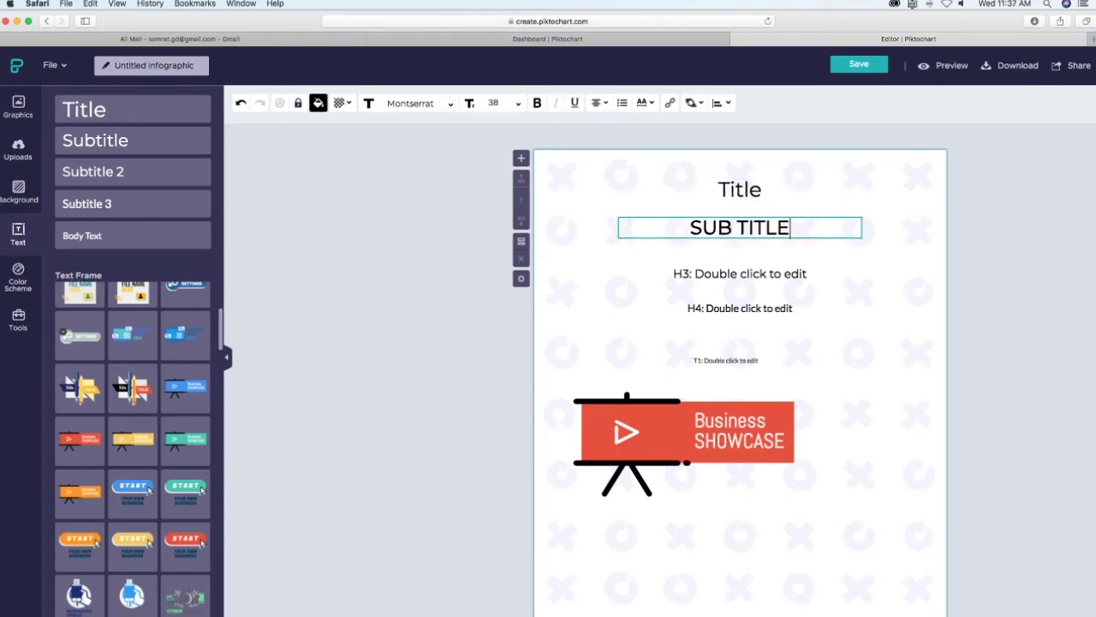
Set the Title text to size 30 and bold, and widen its letter spacing.
double_click(752, 190)
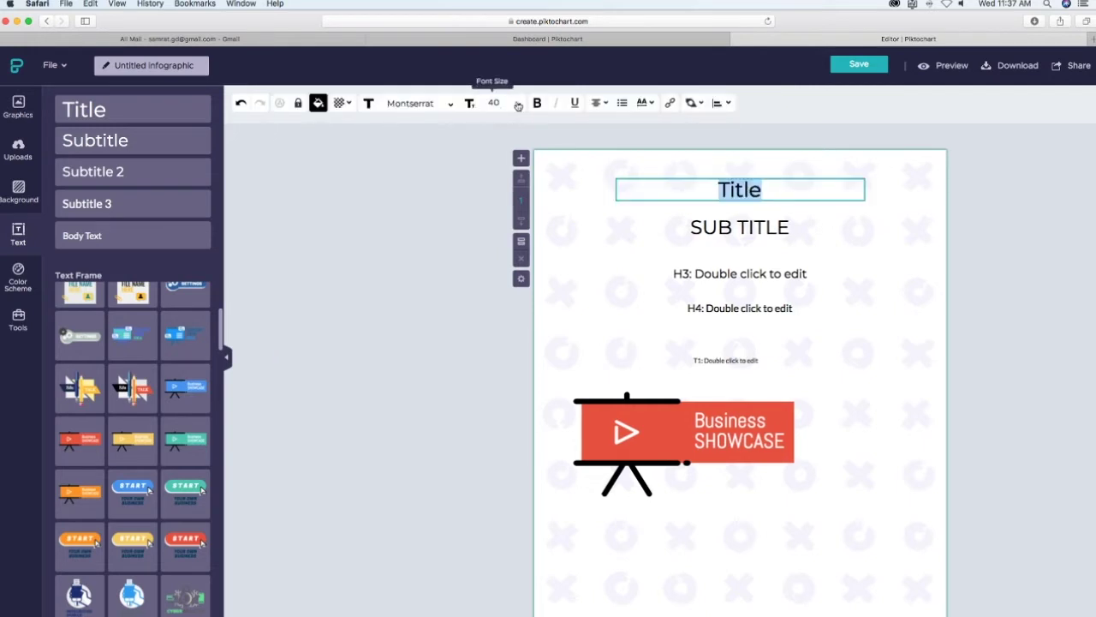
click(518, 104)
scroll(497, 292, down, 5)
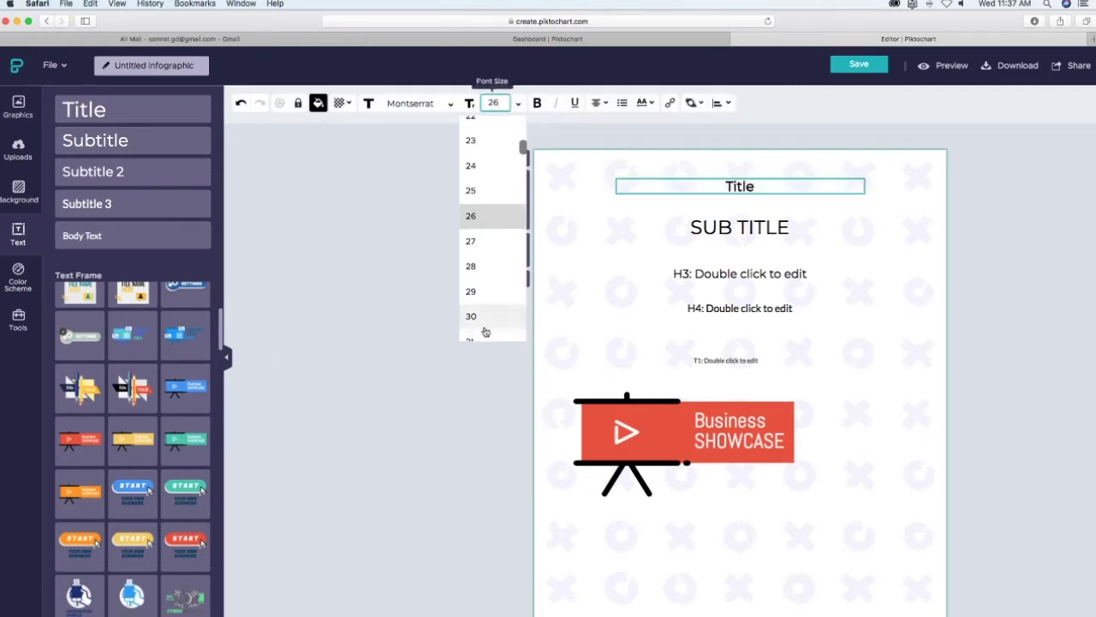
click(480, 317)
click(644, 103)
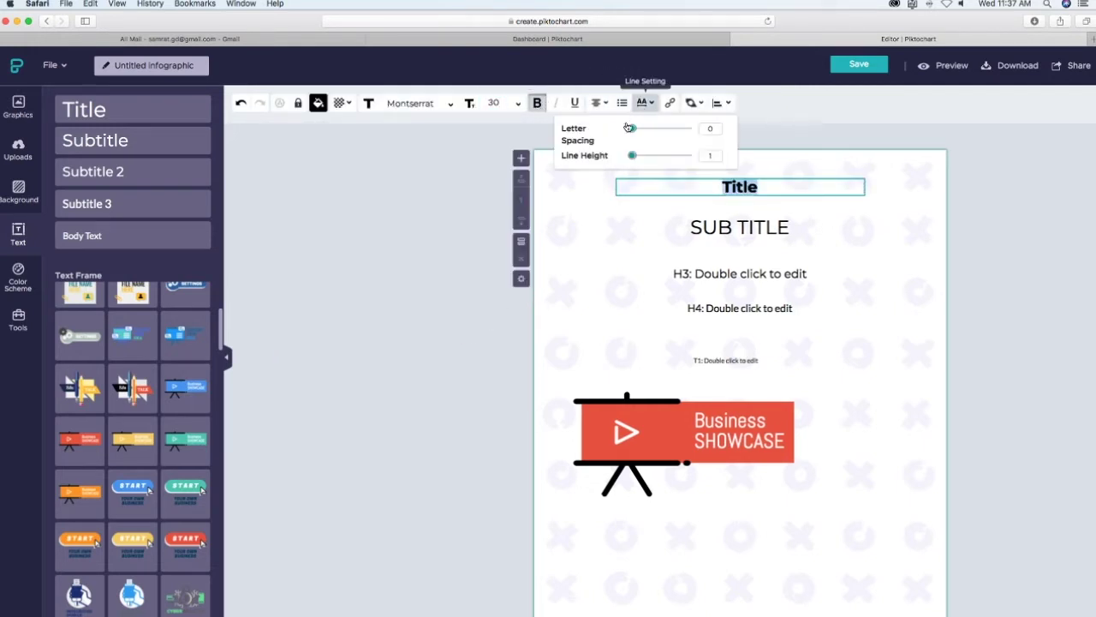
drag(653, 130, 670, 133)
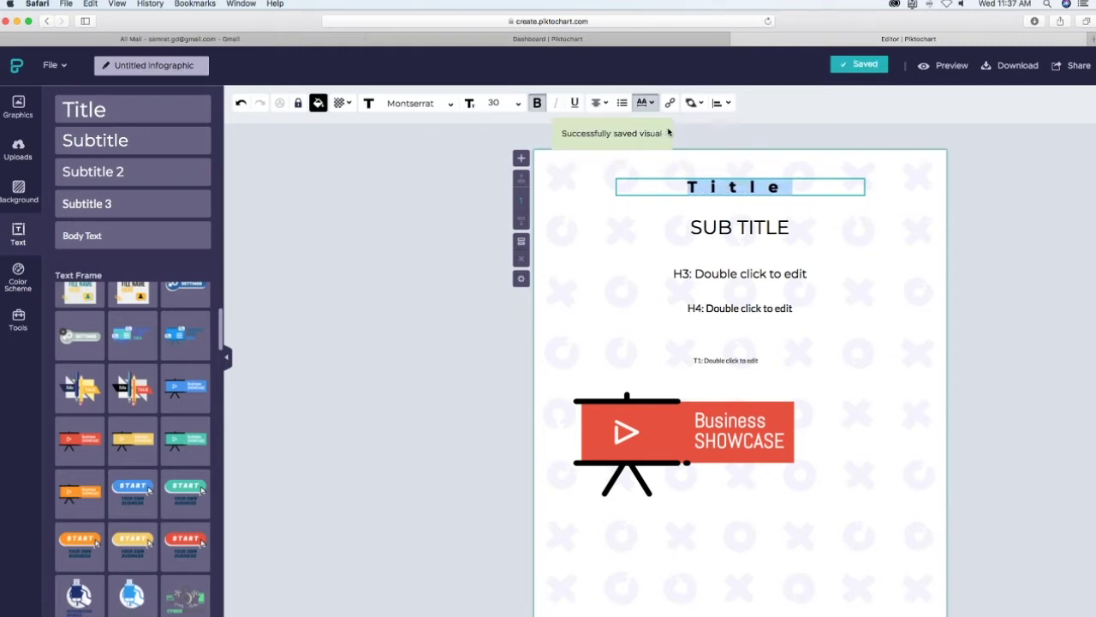
Enlarge the Title text to size 47 and reduce its letter spacing to about 7.
click(497, 103)
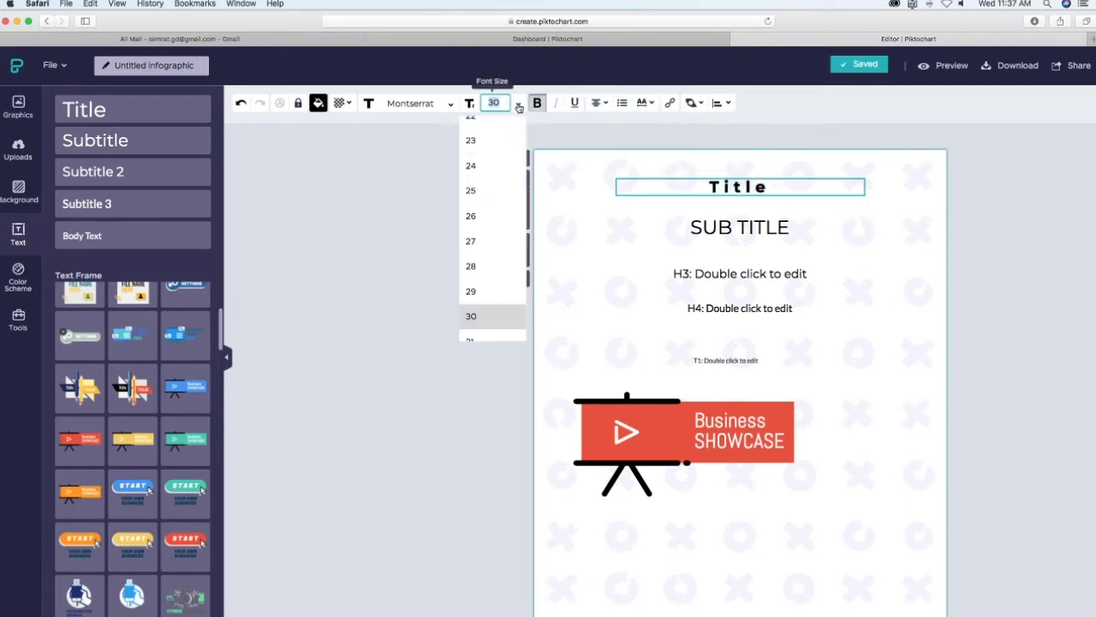
scroll(487, 277, down, 8)
click(479, 332)
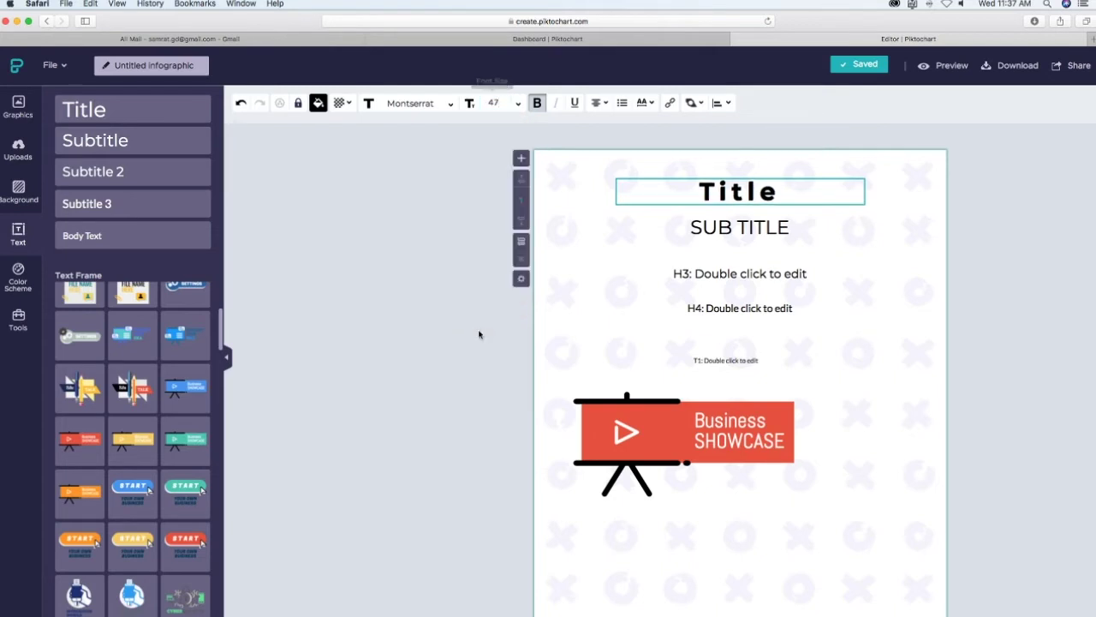
click(646, 102)
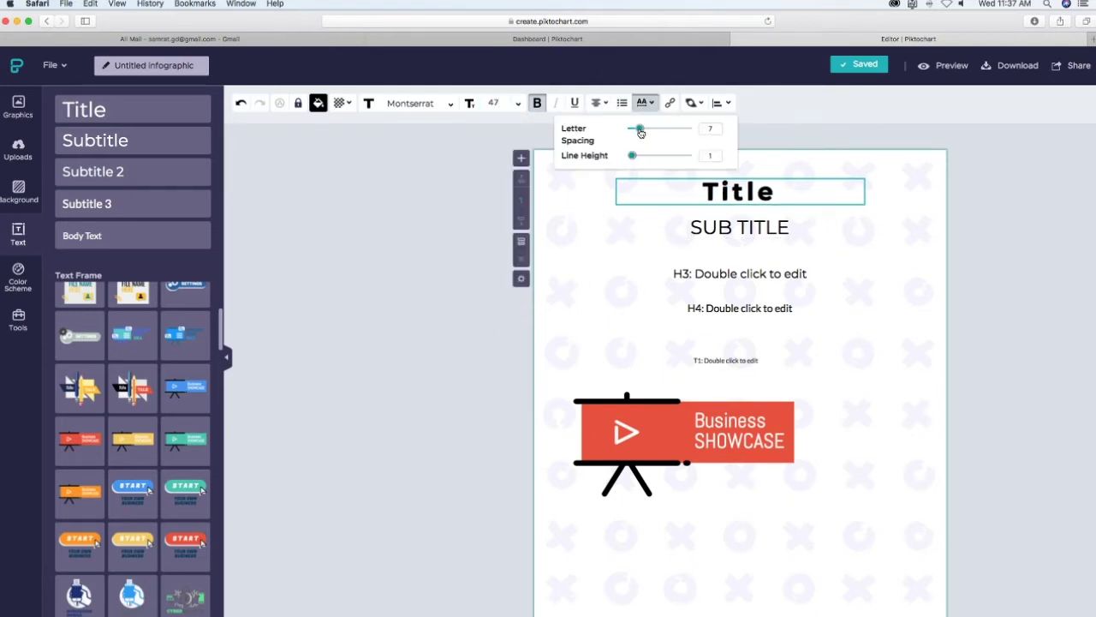
Move the H3 and H4 text boxes up so they sit closer beneath the subtitle.
click(741, 228)
click(736, 274)
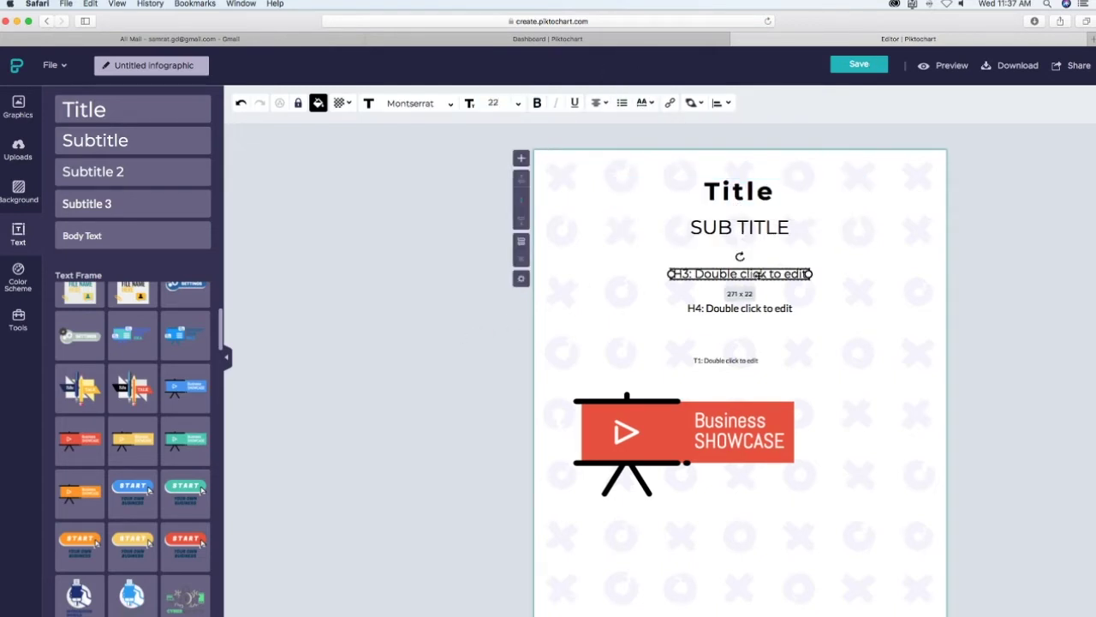
drag(776, 274, 777, 261)
drag(779, 309, 784, 291)
click(774, 309)
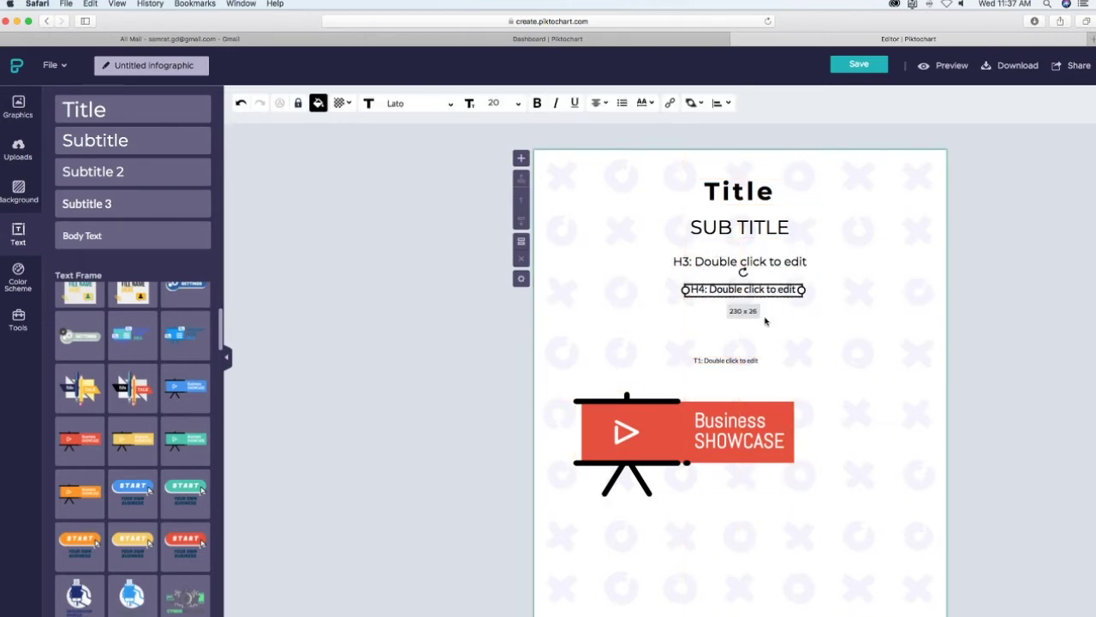
click(766, 321)
Move the T1 body text box to the lower right of the Business Showcase graphic.
drag(766, 359, 860, 494)
click(758, 354)
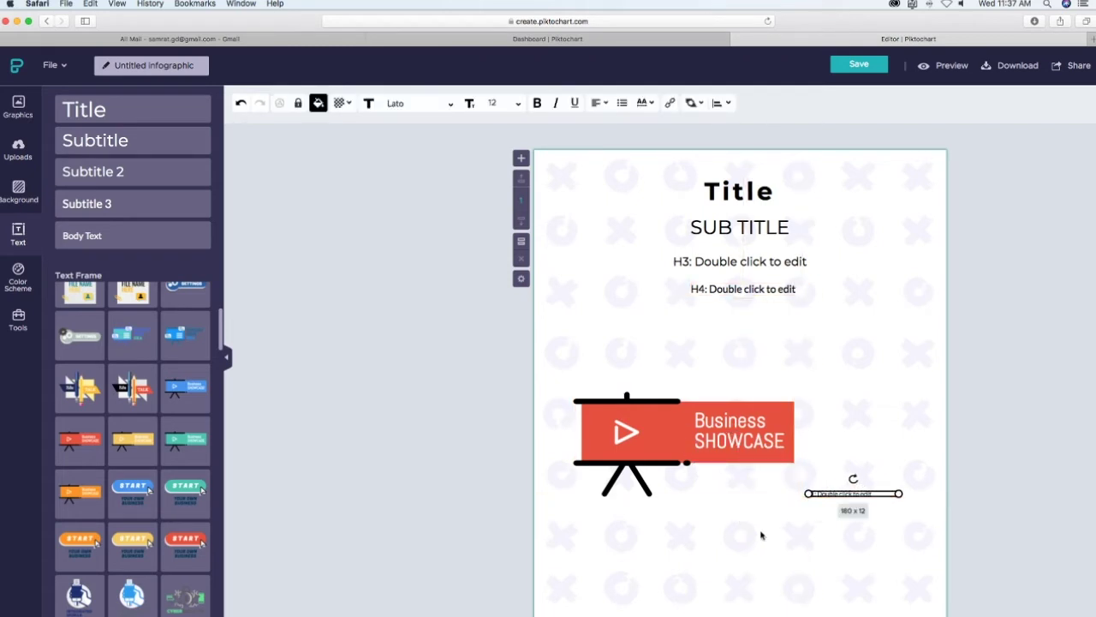
click(760, 535)
Add the orange Business Talk text frame below the Business Showcase graphic and shrink it to about 222 x 215.
scroll(692, 465, down, 3)
scroll(96, 370, down, 5)
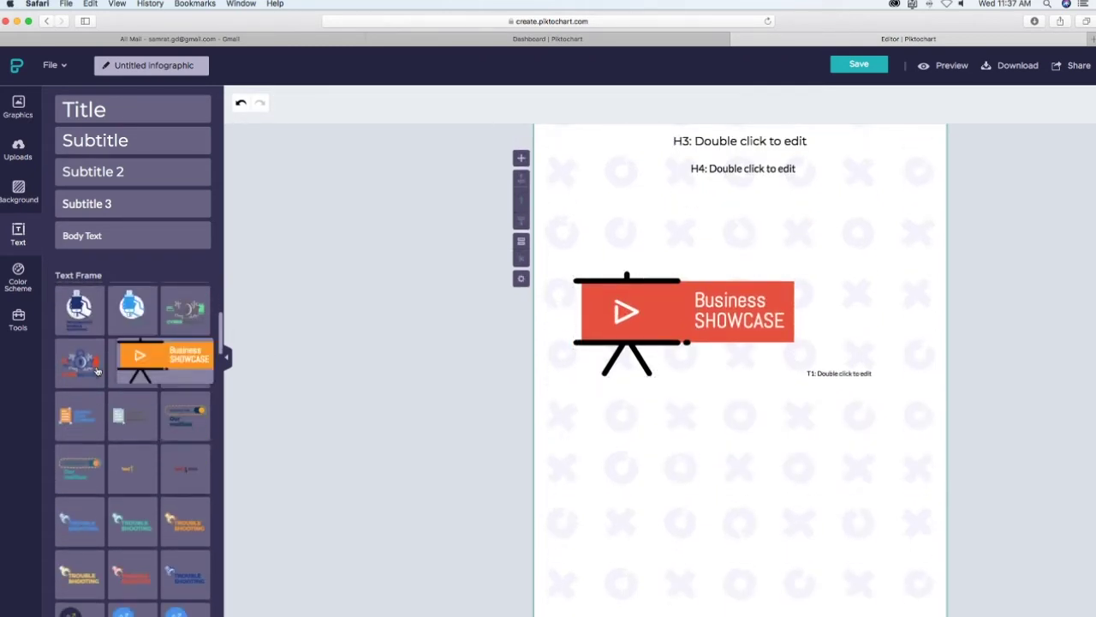
scroll(129, 411, down, 4)
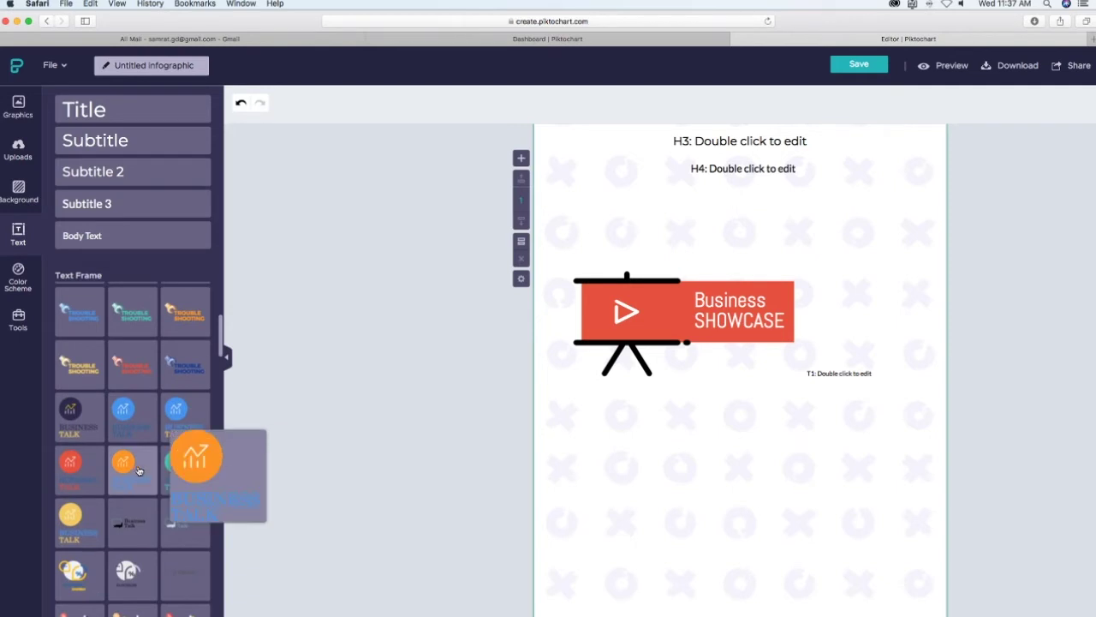
click(138, 471)
drag(718, 391, 639, 522)
scroll(639, 522, down, 2)
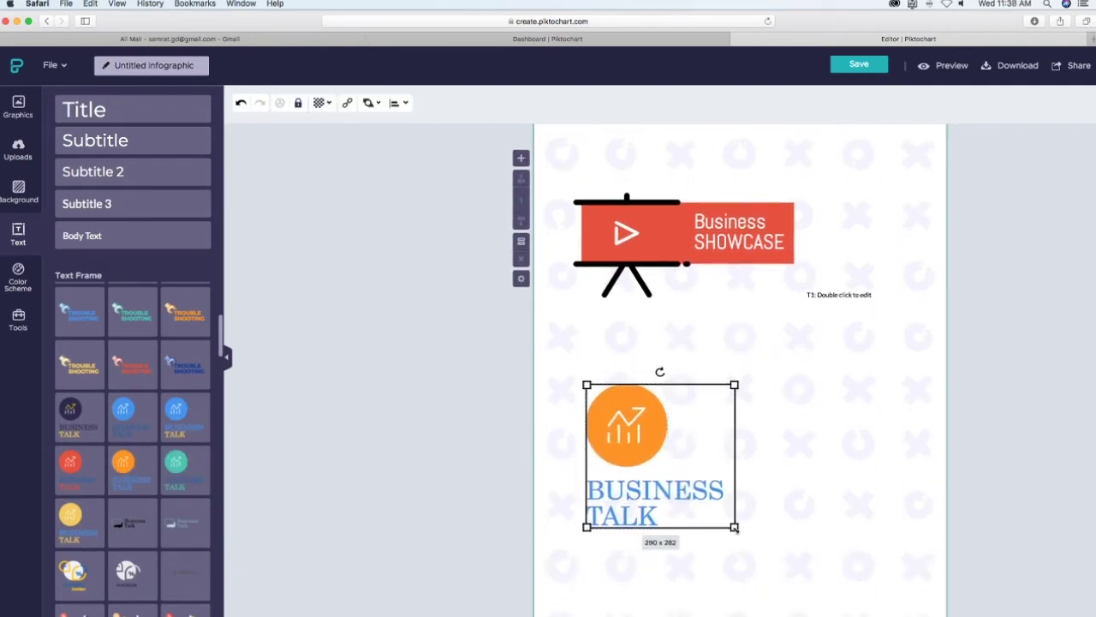
drag(734, 528, 699, 494)
Lock the Business Talk frame and unlock it again.
click(647, 424)
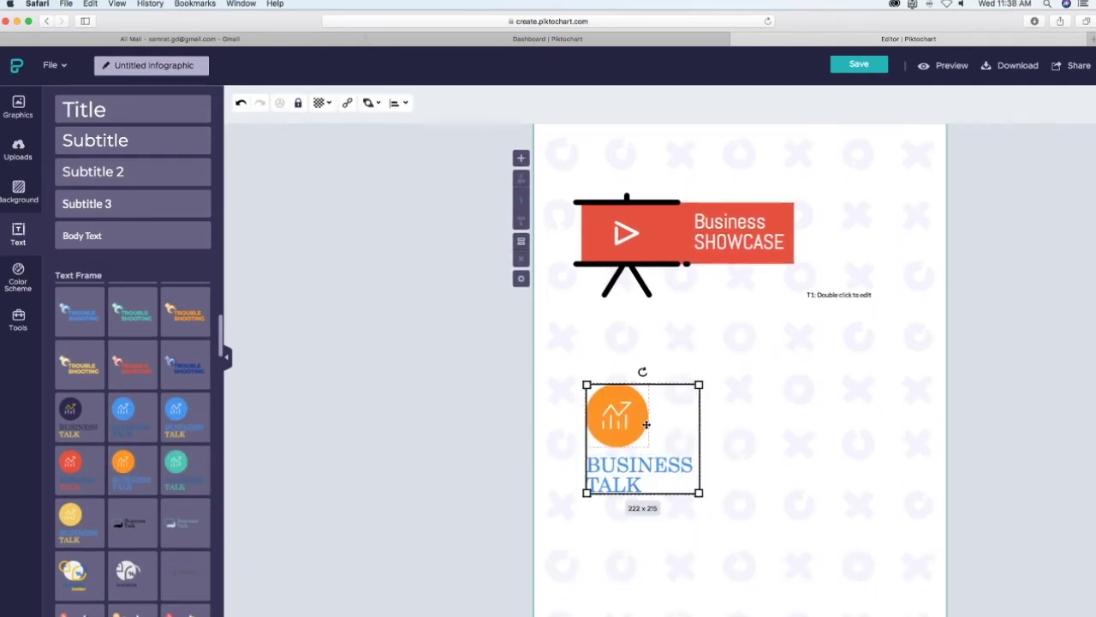
right_click(646, 424)
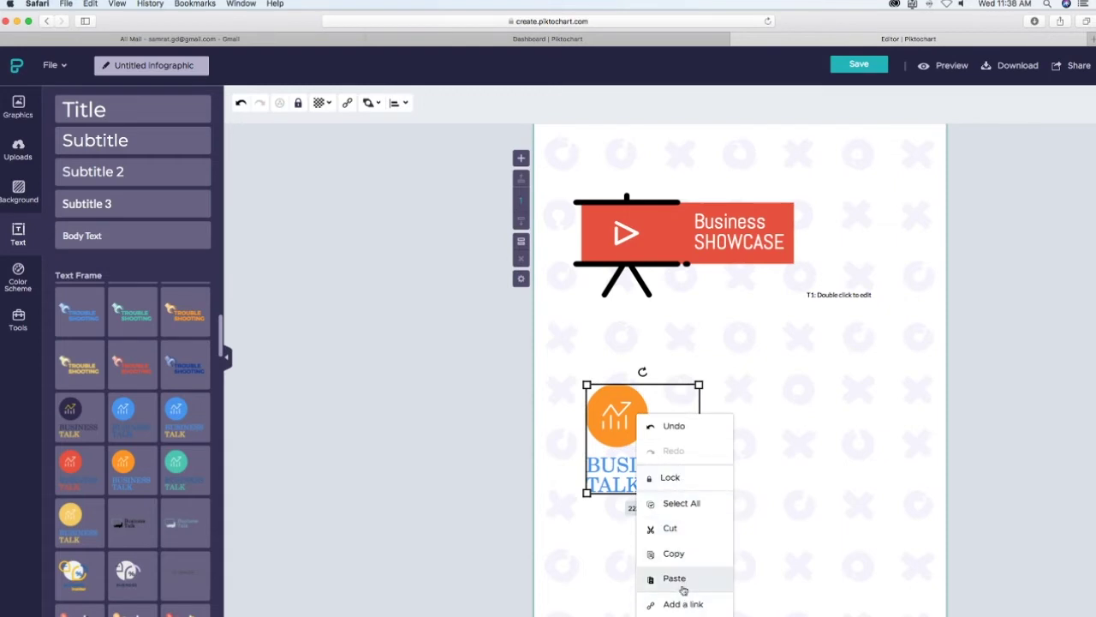
click(686, 478)
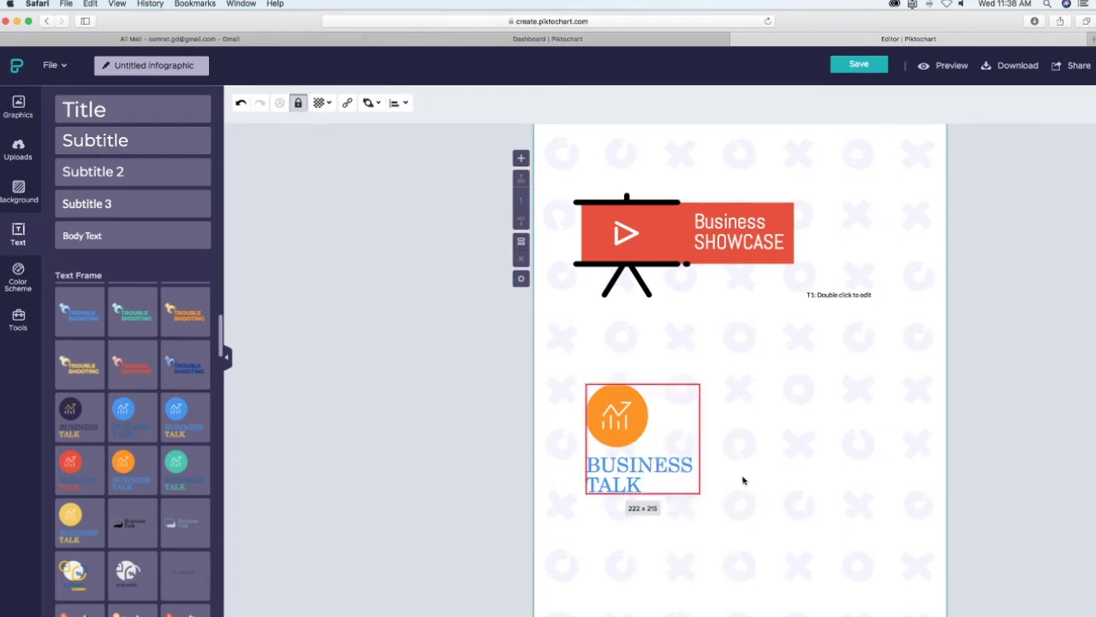
right_click(667, 452)
click(690, 304)
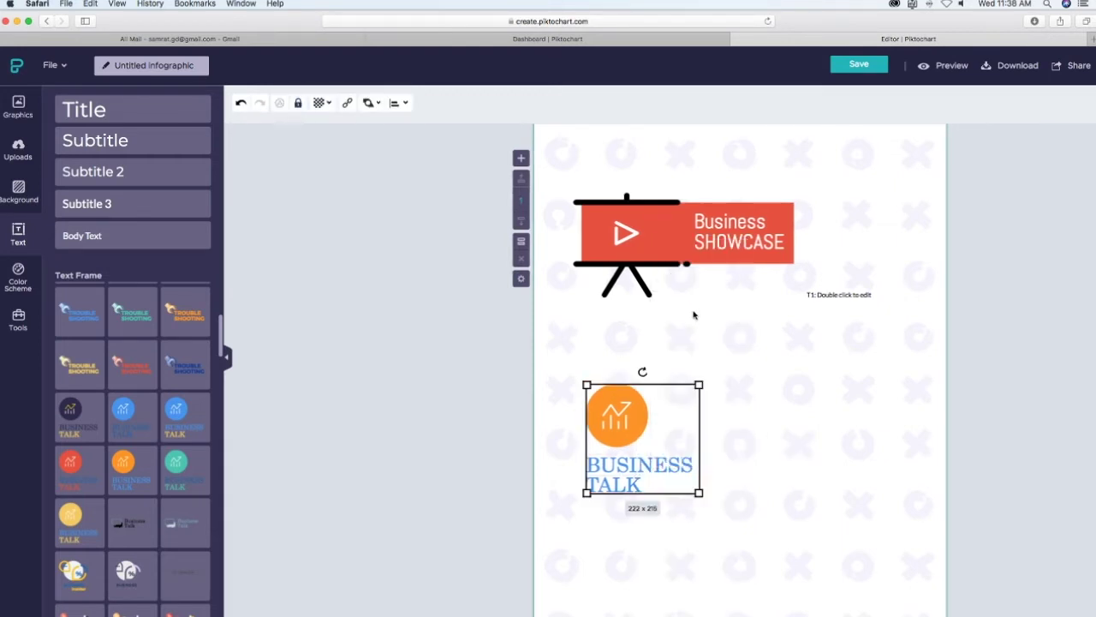
Replace the frame's word "TALK" with "asfsf" and "BUSINESS" with "gfegehe".
click(633, 475)
click(632, 479)
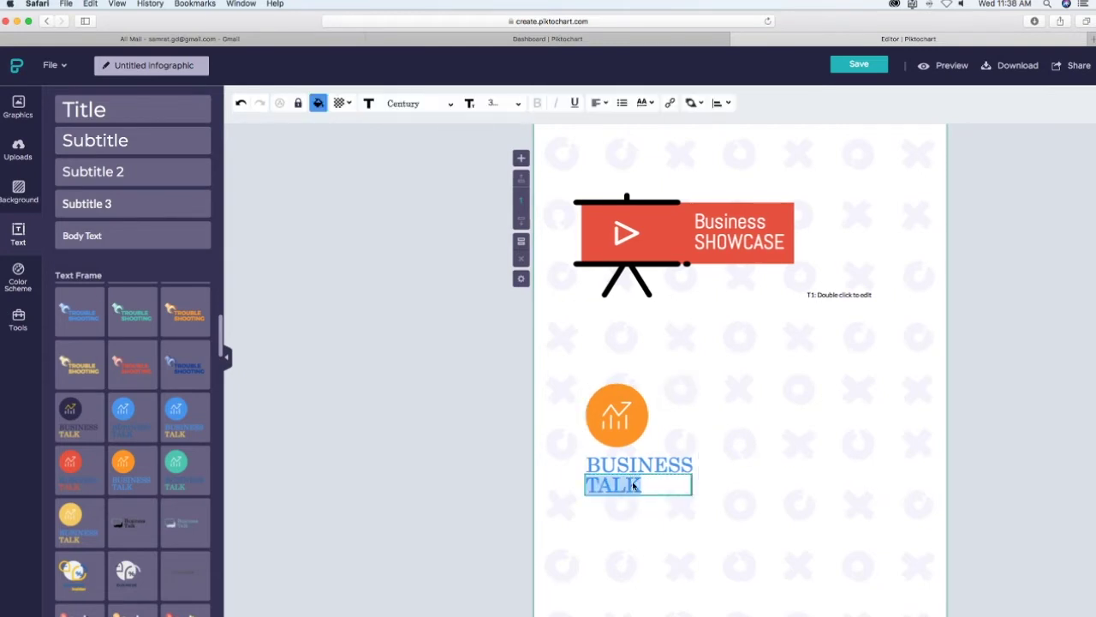
right_click(634, 486)
key(Escape)
text(asfsf)
click(665, 462)
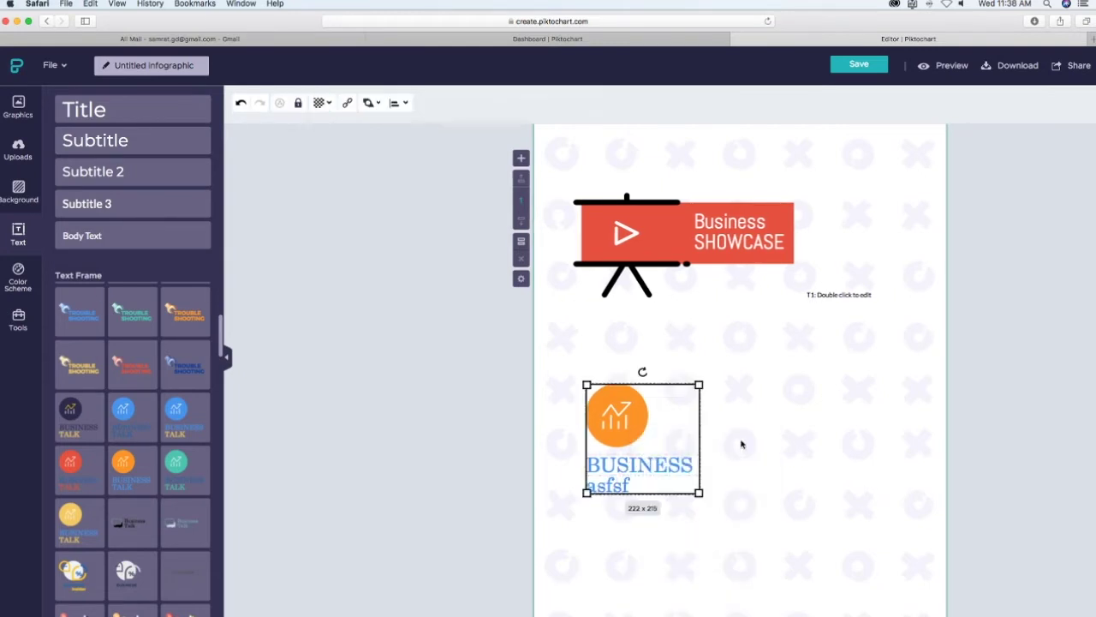
click(668, 466)
click(692, 506)
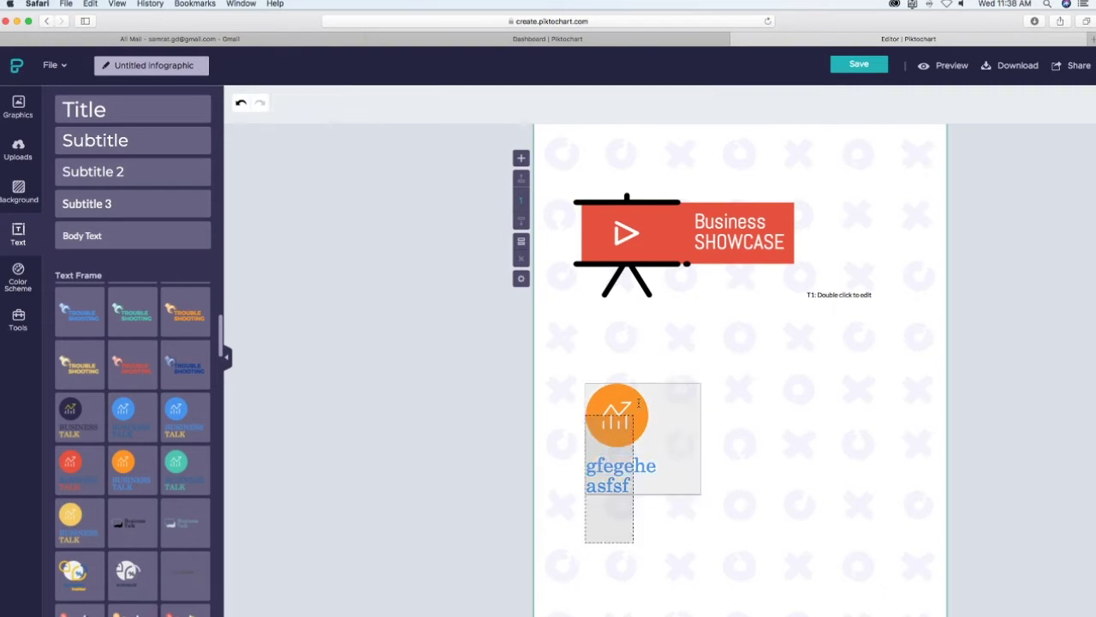
Delete the edited Business Talk frame with its orange icon from the page.
click(660, 392)
key(Delete)
scroll(664, 388, up, 4)
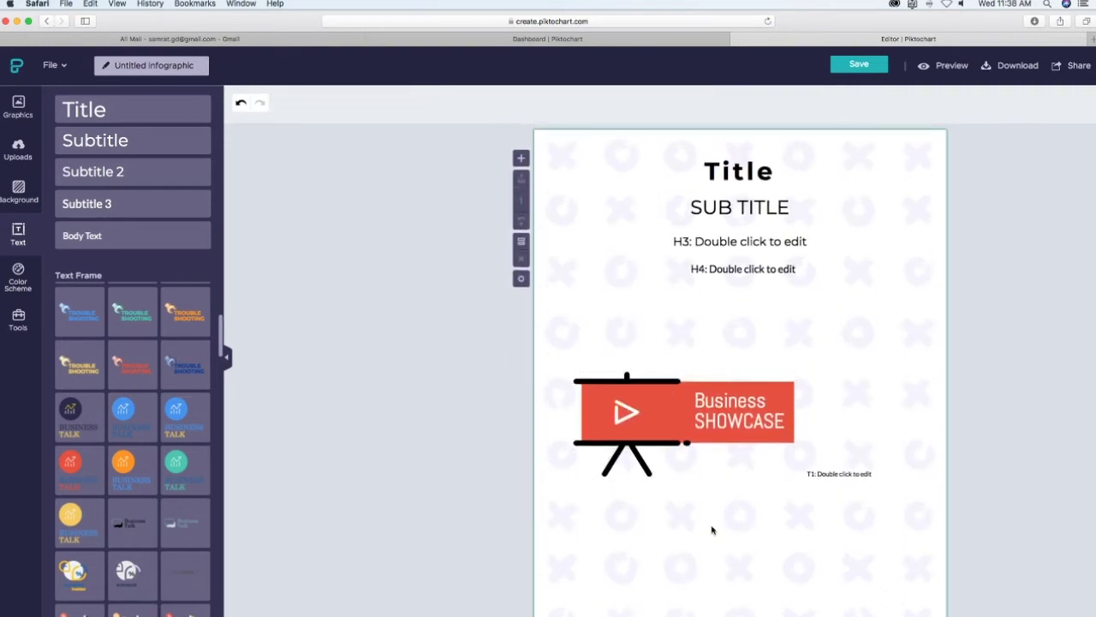
Move the Business Showcase graphic toward the page's left edge, then narrow the Title's text box and place it at the page's upper left.
key(super+z)
key(super+z)
key(super+z)
key(super+z)
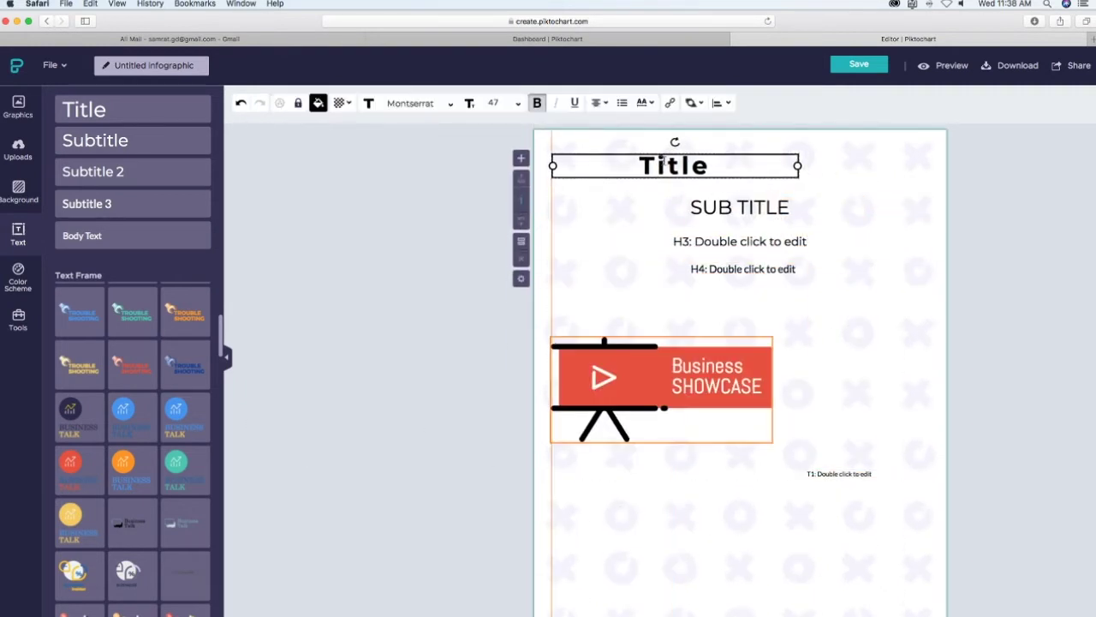
drag(798, 166, 638, 166)
Place SUB TITLE directly beneath the Title, set its font size to 27 and narrow its box to about 151 wide.
drag(736, 212, 685, 207)
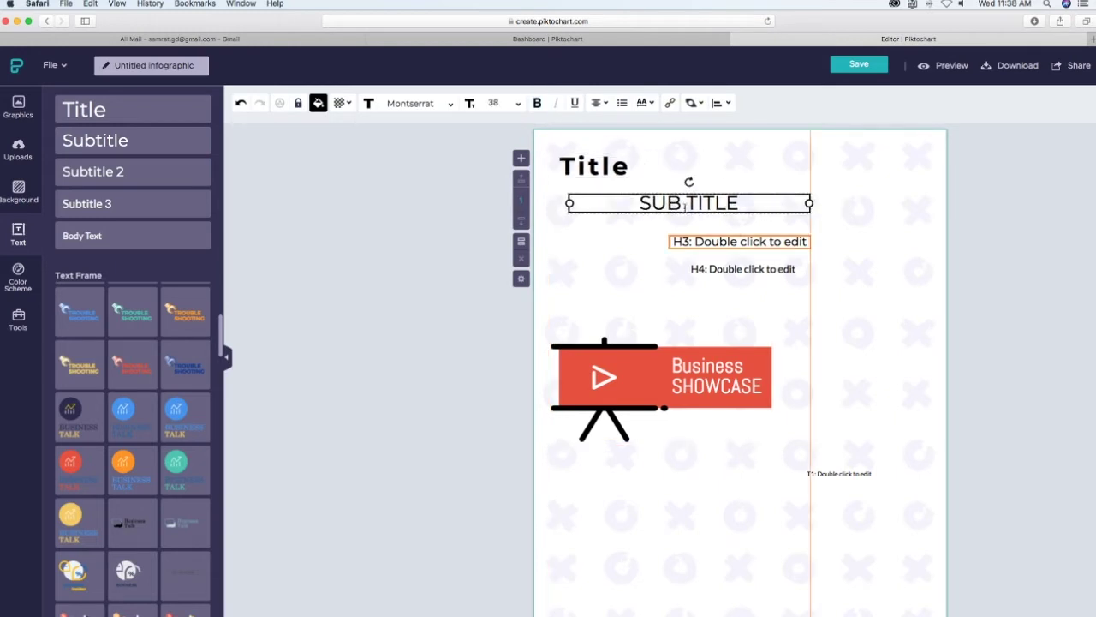
key(super+z)
key(super+z)
key(super+z)
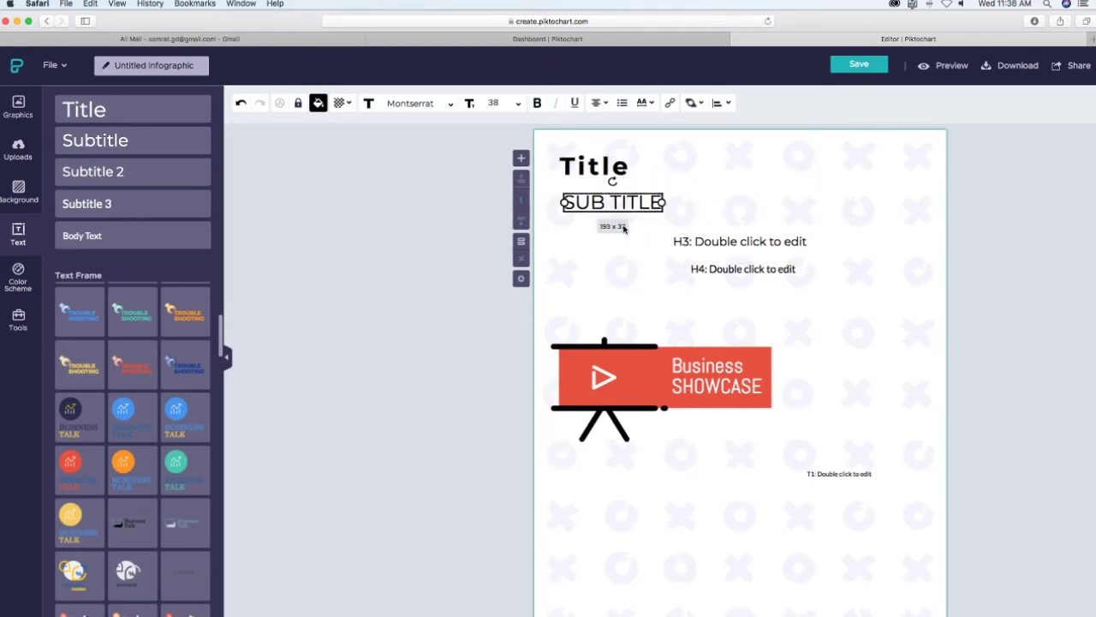
click(524, 103)
scroll(489, 210, up, 5)
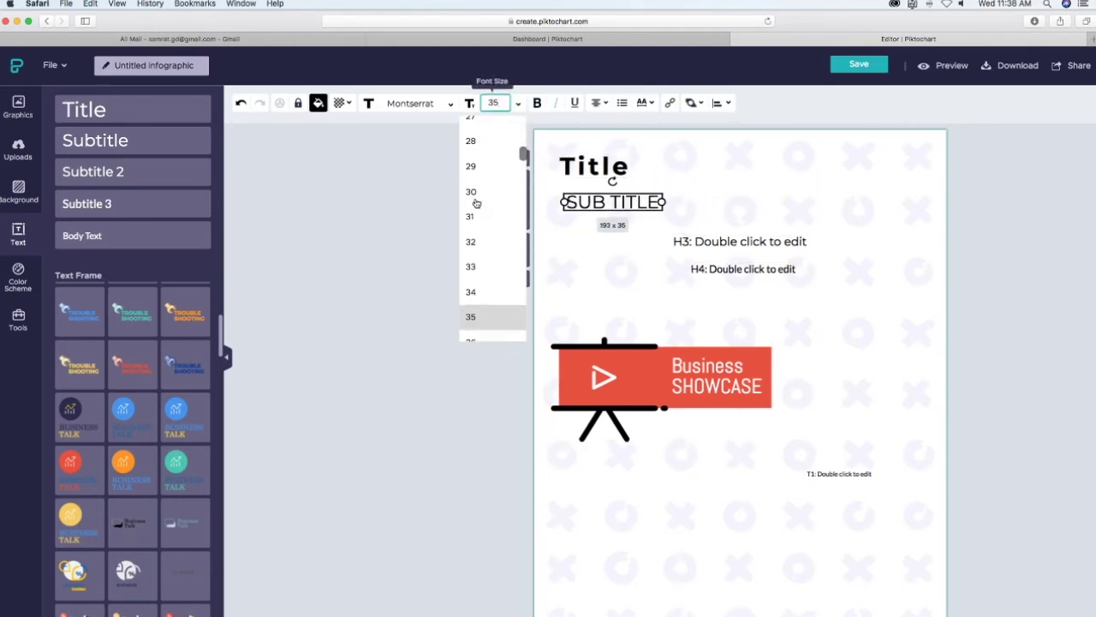
click(476, 122)
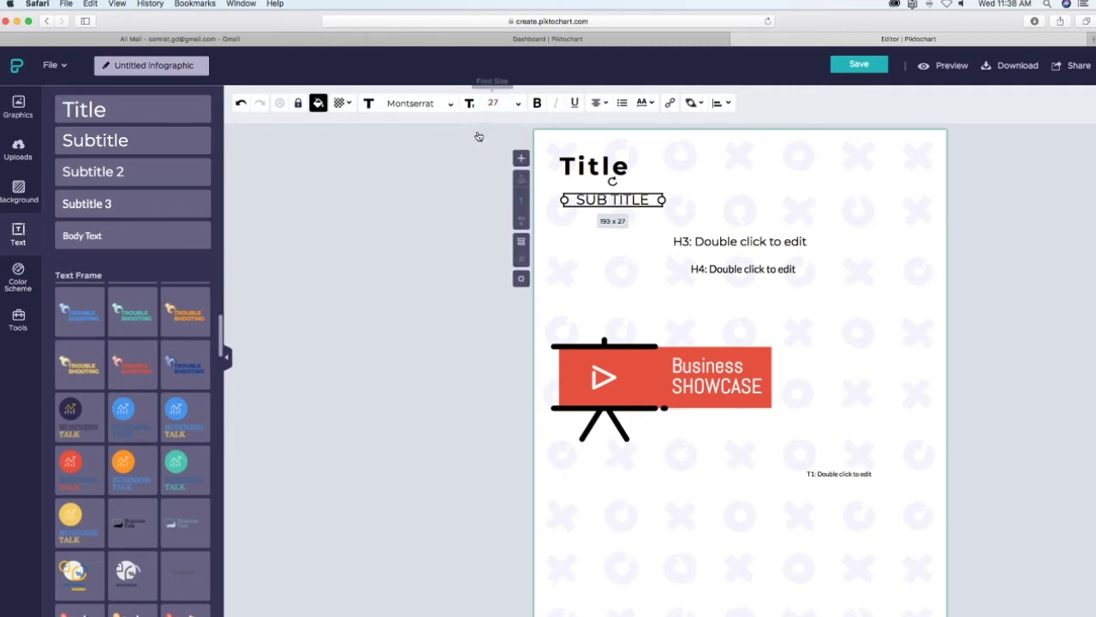
click(635, 200)
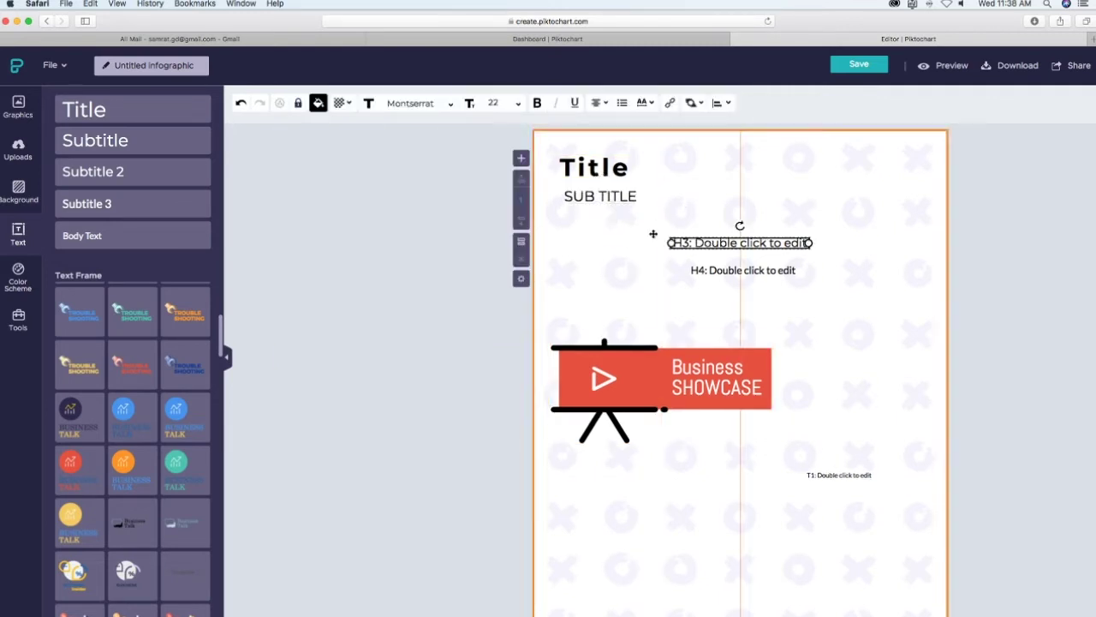
Move the H3 and H4 text lines beneath SUB TITLE at the page's left side and narrow the H4 box.
drag(670, 240, 557, 220)
drag(727, 272, 610, 241)
click(739, 241)
click(670, 241)
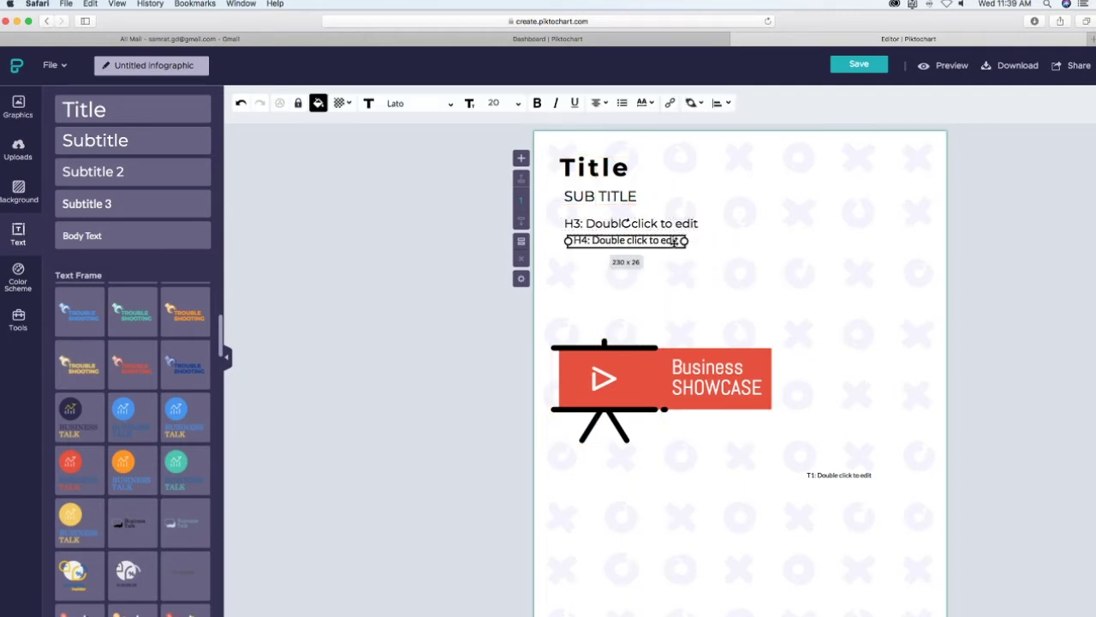
drag(685, 242, 677, 242)
click(738, 268)
Select the Title, SUB TITLE, H3 and H4 text boxes together and align them along their left edges.
drag(558, 264, 625, 168)
click(839, 176)
click(618, 170)
click(560, 277)
click(601, 197)
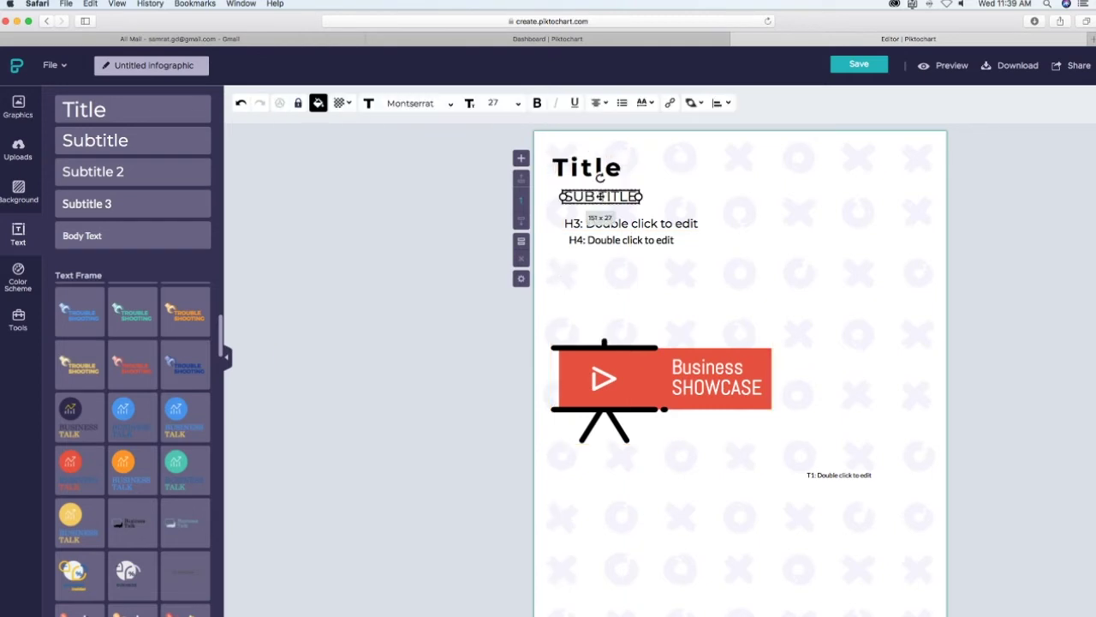
drag(571, 273, 631, 165)
click(722, 102)
click(690, 123)
click(762, 237)
Shrink the Business Showcase graphic to about 299 x 142 and move it to the page's upper-right area.
drag(698, 369, 698, 292)
drag(771, 367, 702, 335)
drag(679, 299, 875, 185)
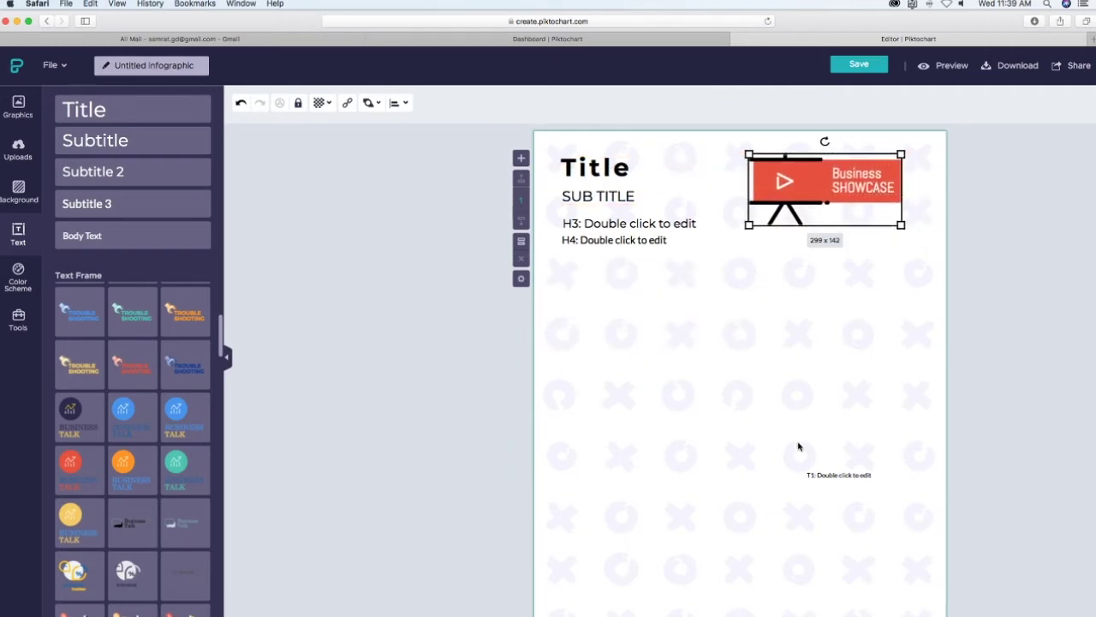
Move the T1 body text below the Business Showcase graphic and shift the graphic slightly to the right.
drag(814, 476, 858, 248)
drag(854, 190, 870, 190)
click(868, 244)
click(828, 276)
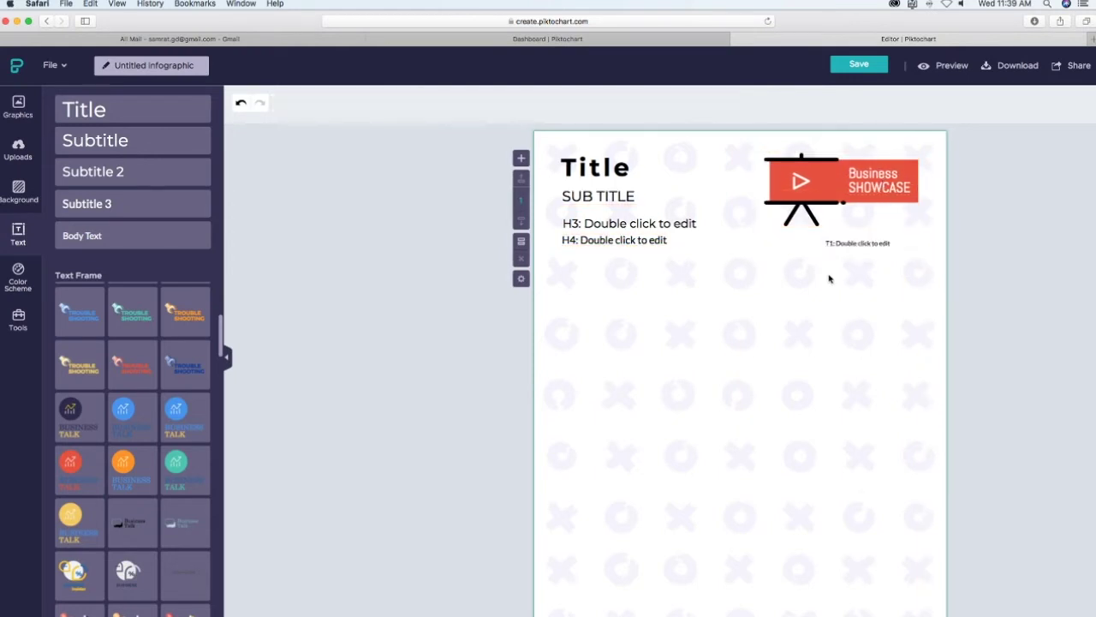
Shift the T1 body text to end flush with the Business Showcase graphic's right edge and narrow its box to about 132 wide.
click(826, 245)
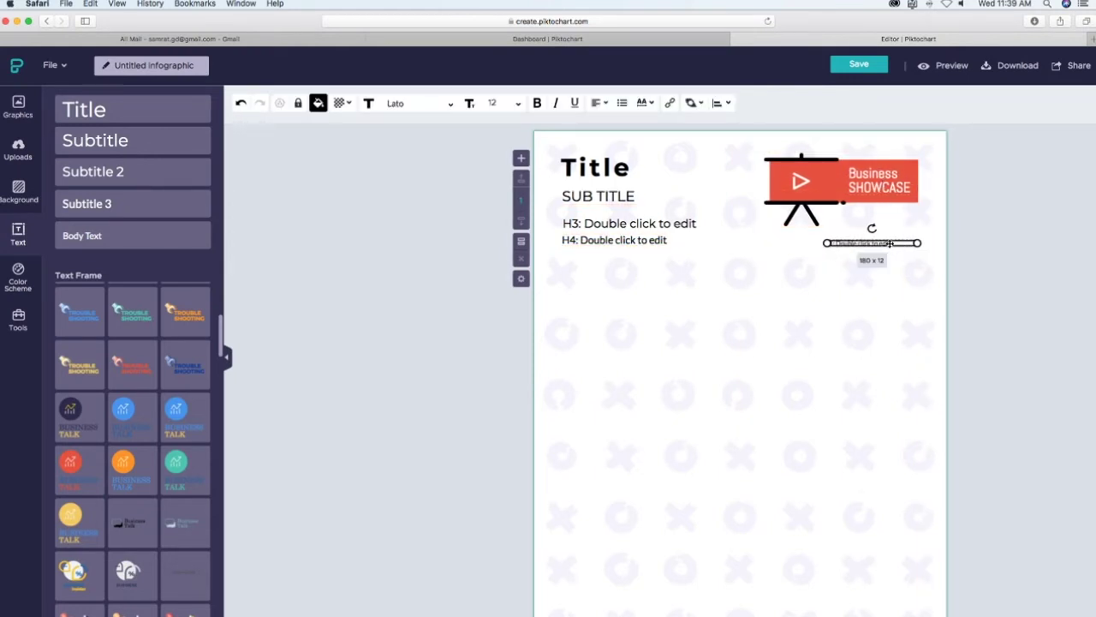
mouse_move(722, 104)
click(726, 123)
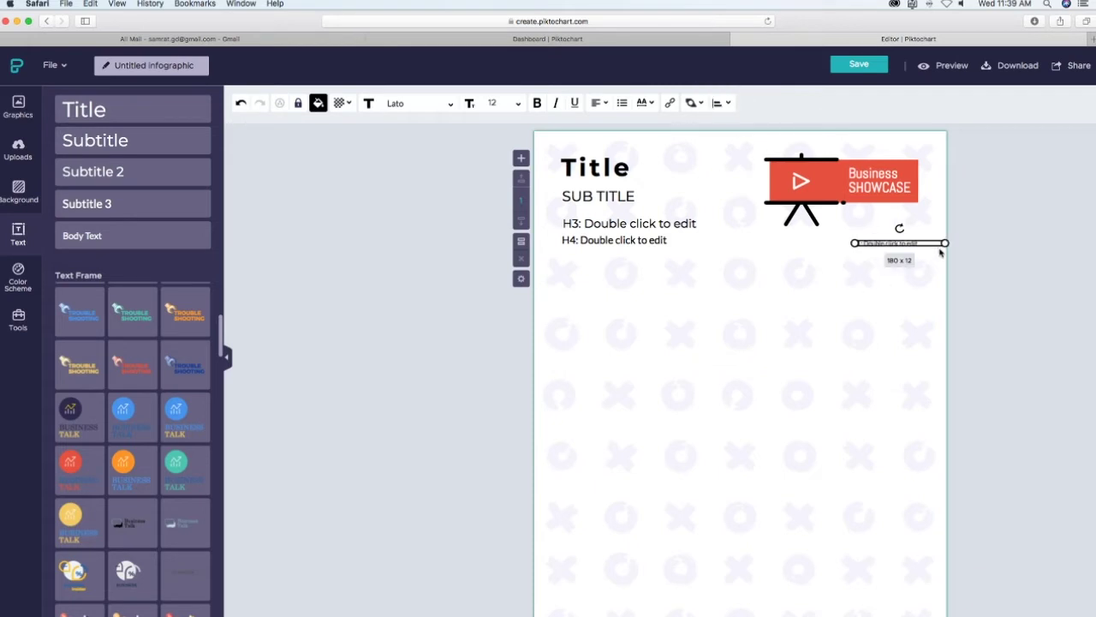
drag(944, 244, 924, 244)
click(840, 273)
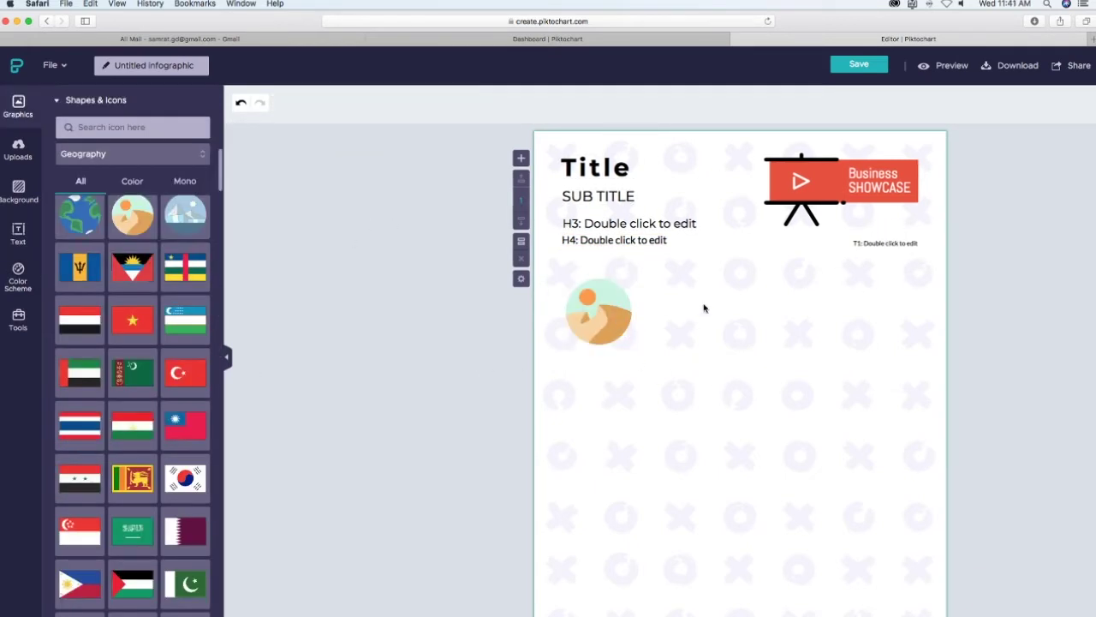
Duplicate the T1 body text, place the copy beside the round desert icon and widen its box to about 506.
click(889, 244)
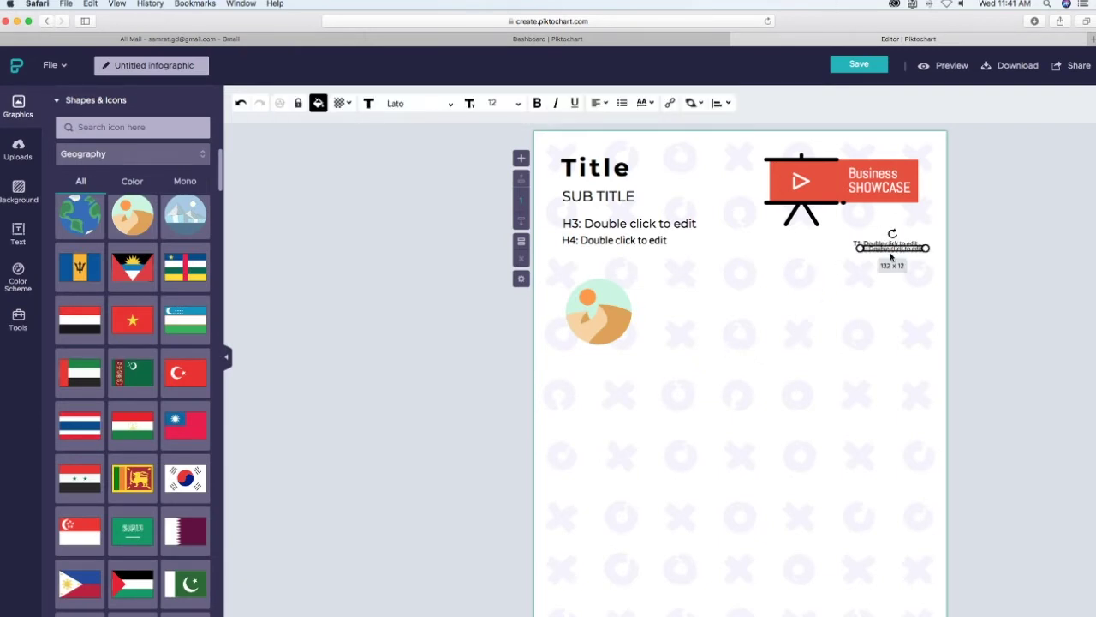
click(891, 256)
drag(877, 252, 676, 309)
click(722, 318)
drag(722, 308, 846, 306)
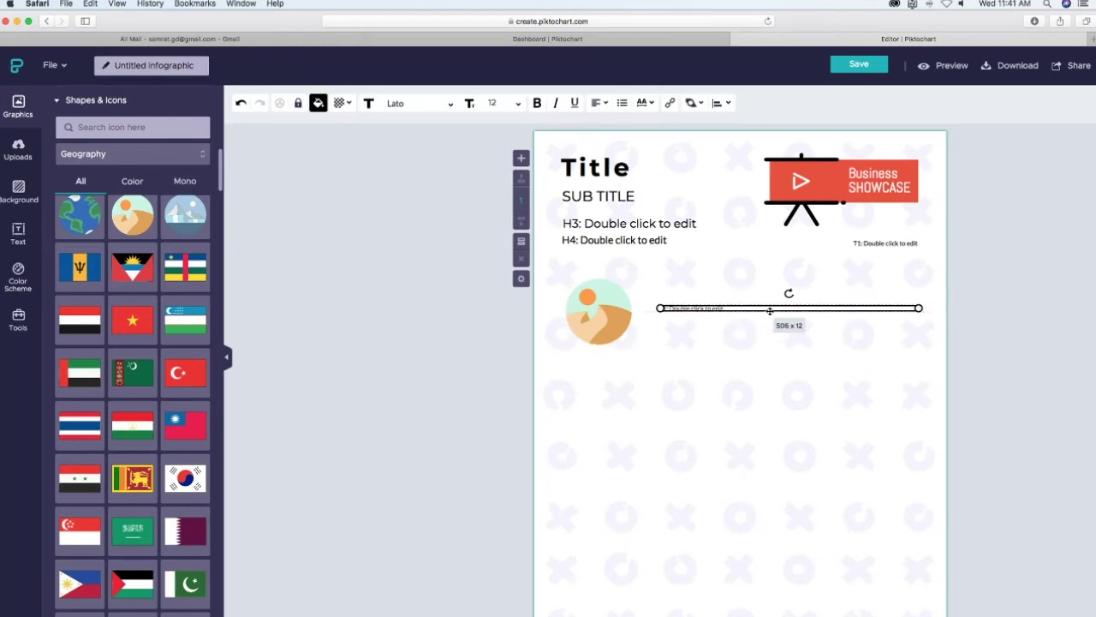
drag(696, 308, 688, 329)
click(627, 241)
click(605, 196)
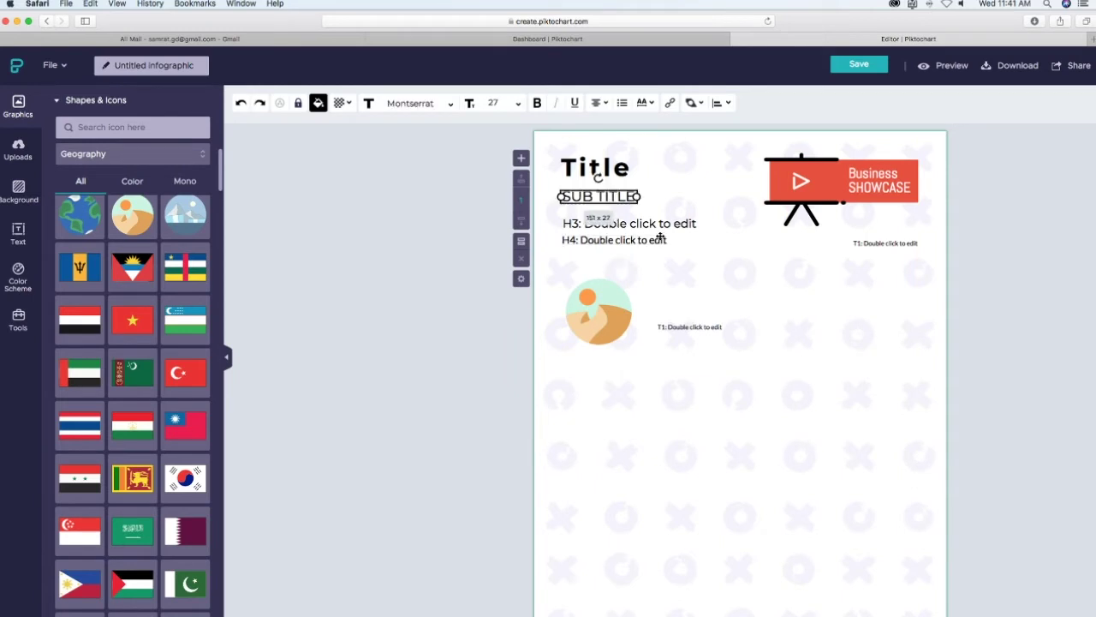
drag(617, 199, 686, 255)
key(BackSpace)
key(super+z)
key(super+z)
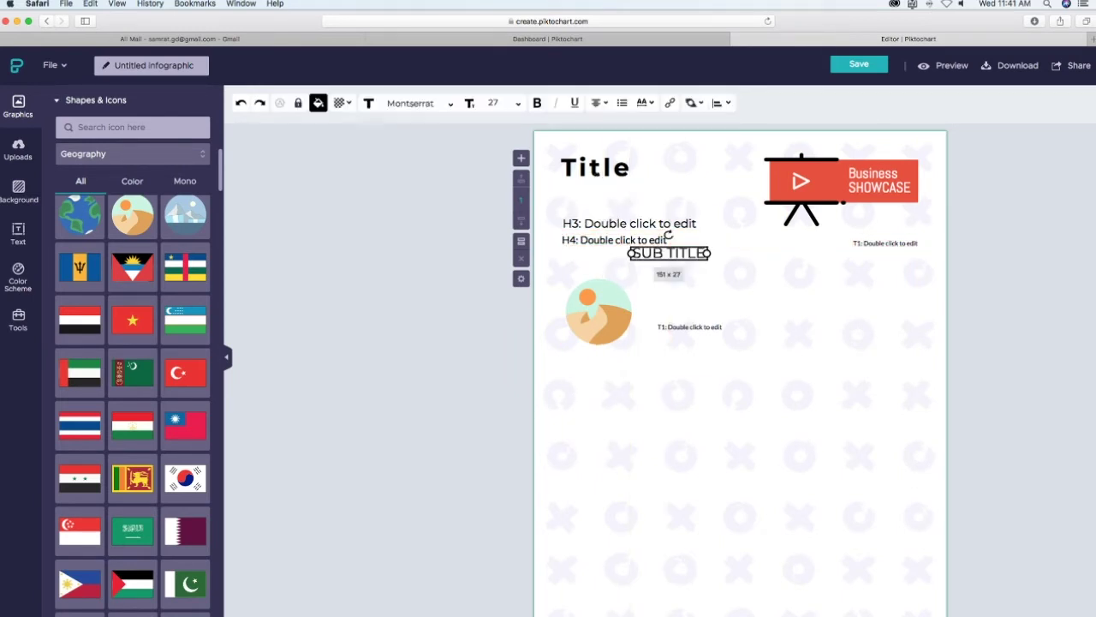
Place a copy of SUB TITLE above the T1 text beside the desert icon, make it bold at size 14 and narrow it to about 87.
drag(624, 205, 715, 307)
click(519, 108)
scroll(502, 146, up, 6)
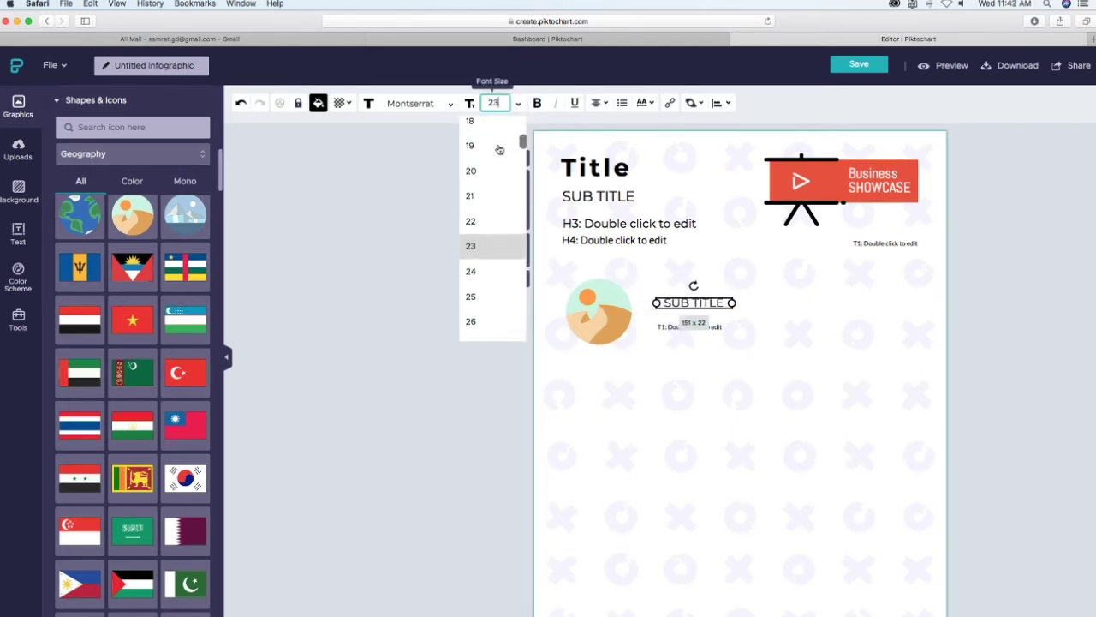
click(481, 156)
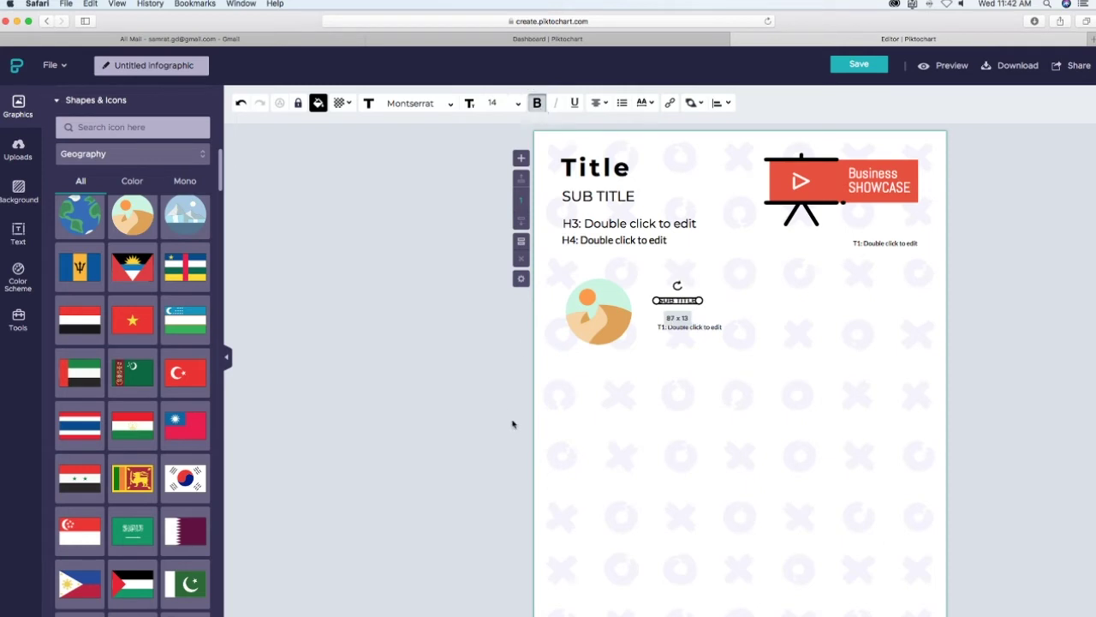
drag(680, 301, 686, 308)
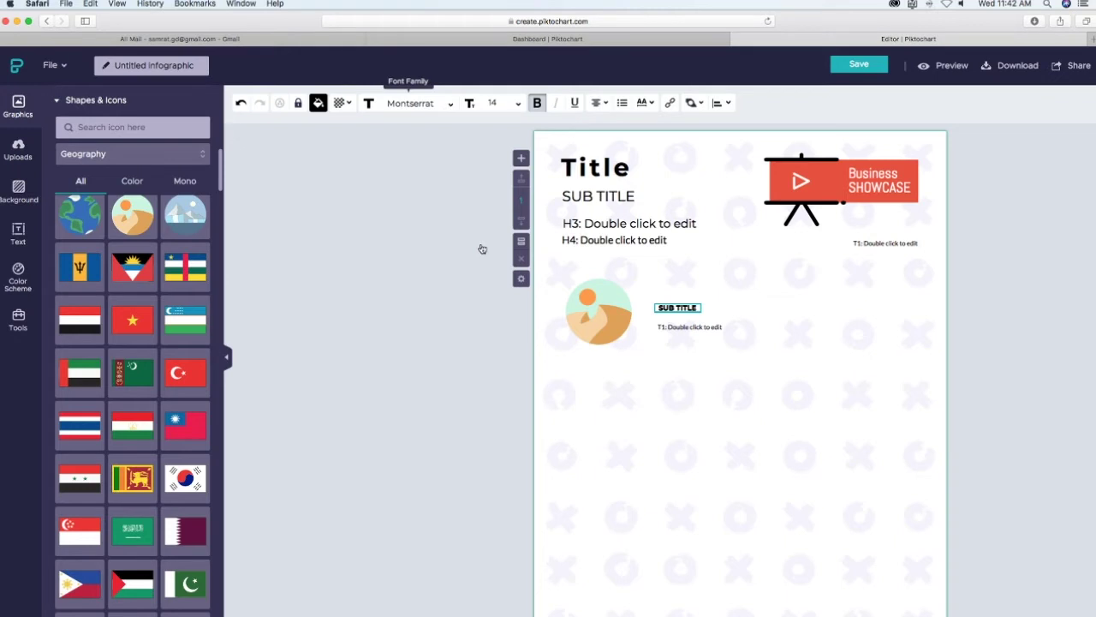
Change the font of the small SUB TITLE copy beside the desert icon to Arvo.
click(451, 105)
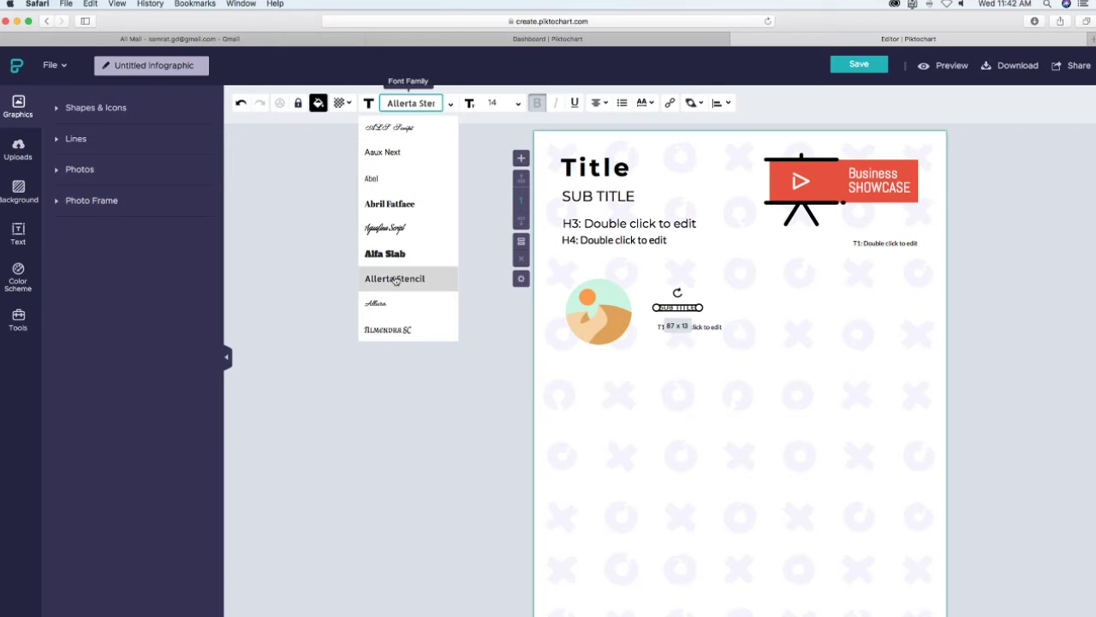
text(Arvo)
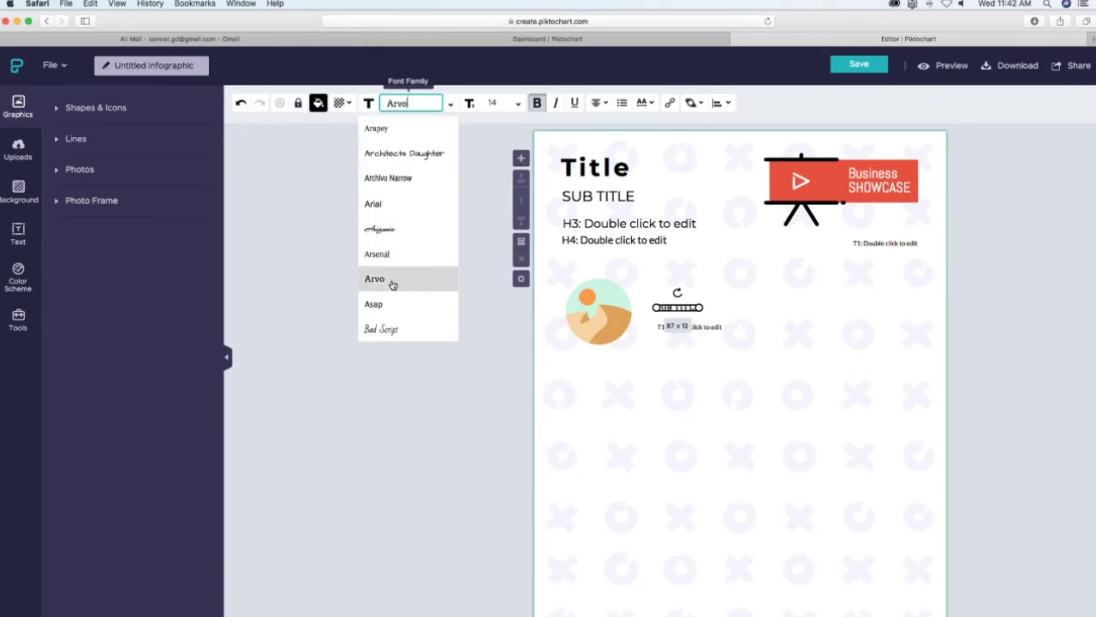
click(393, 282)
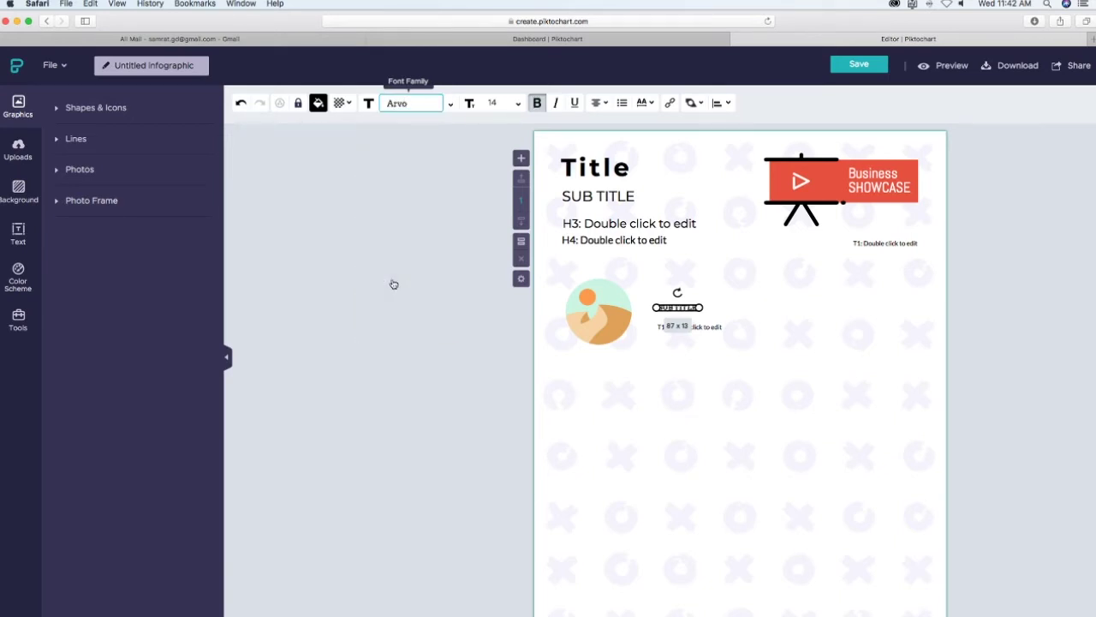
click(757, 314)
click(691, 308)
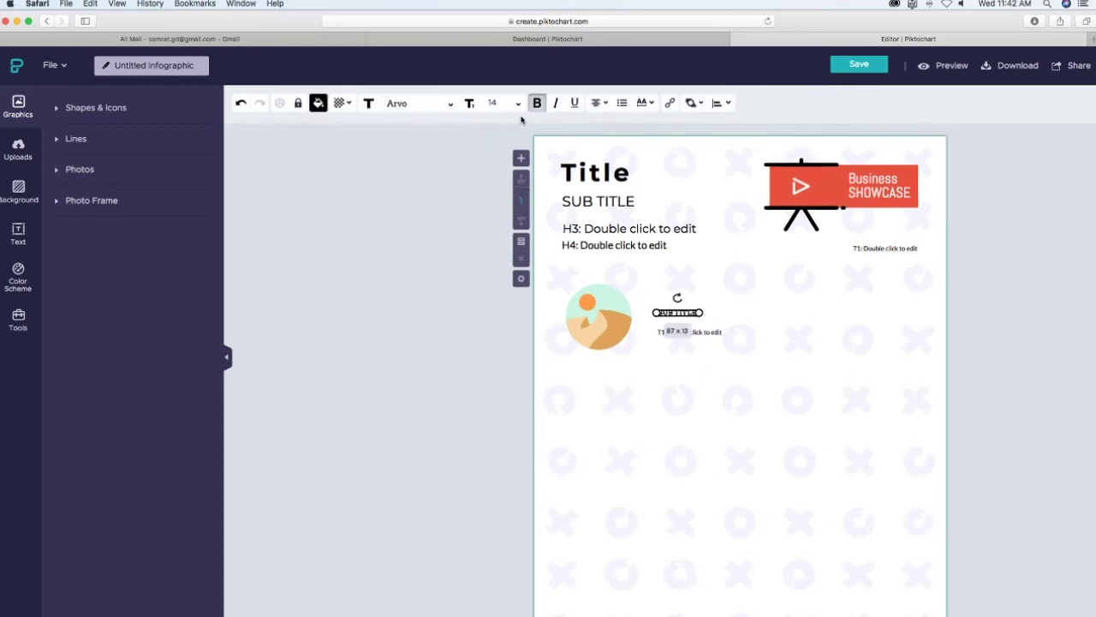
Set the copied subtitle's font size to 21, replace its text with "ICON" and fit its box to about 76 wide.
click(519, 103)
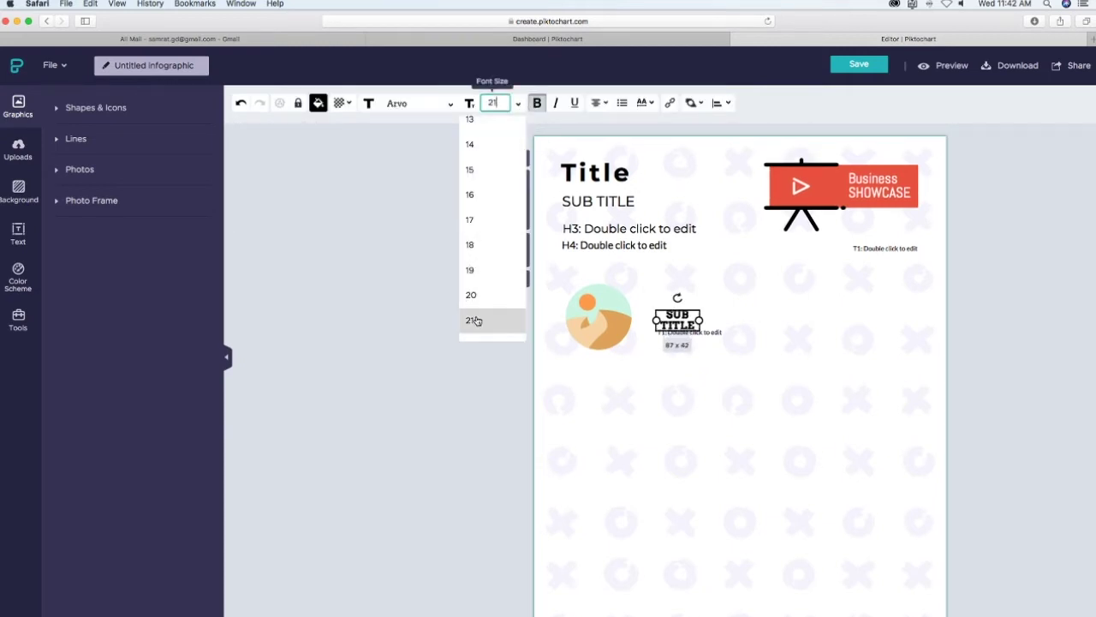
click(474, 320)
drag(700, 321, 767, 316)
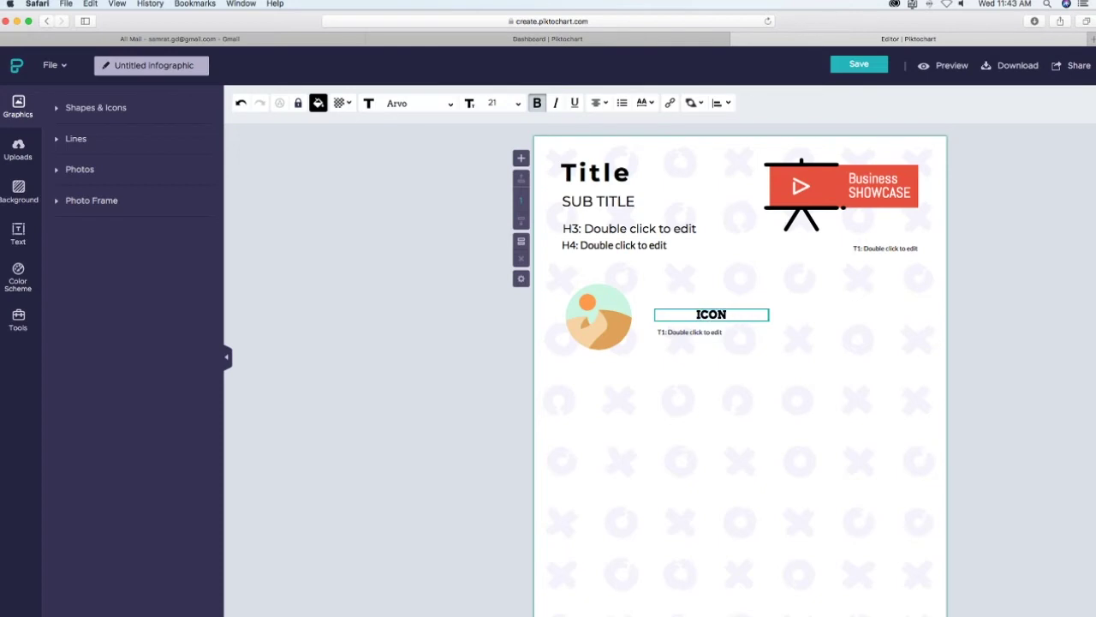
click(768, 330)
click(764, 315)
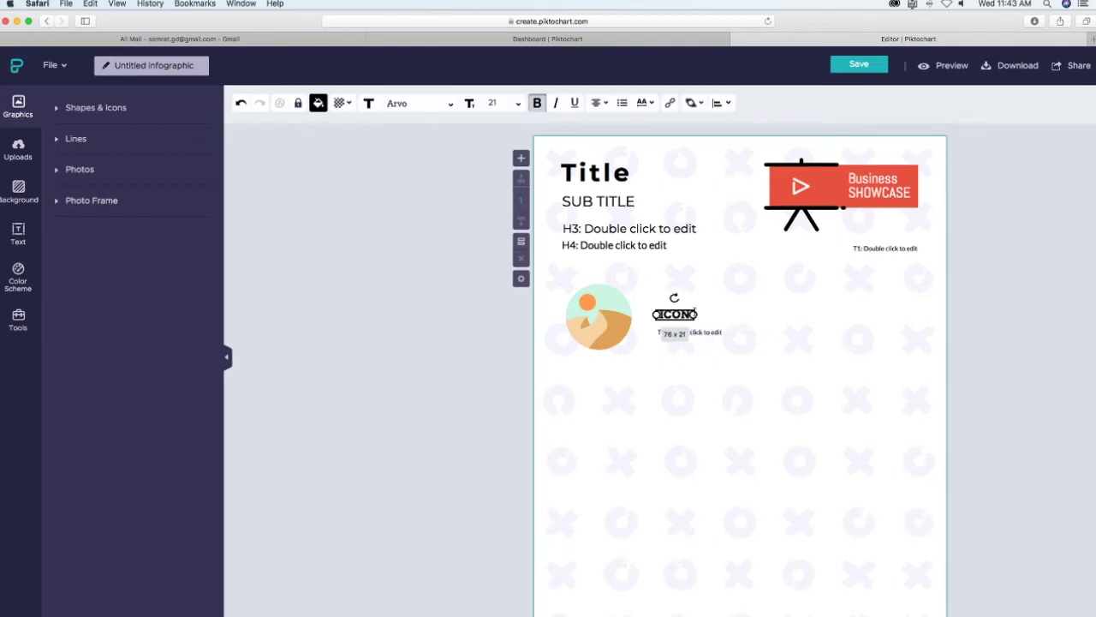
Shrink the round desert icon and line it up vertically with the ICON heading.
click(703, 373)
click(690, 332)
click(623, 326)
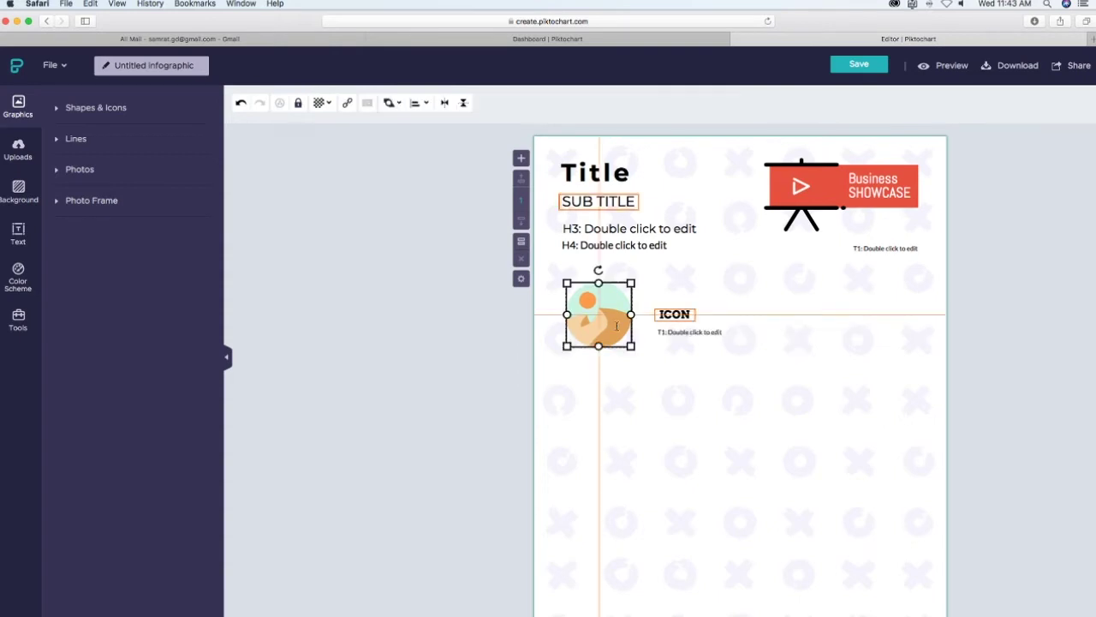
drag(633, 348, 595, 325)
click(666, 343)
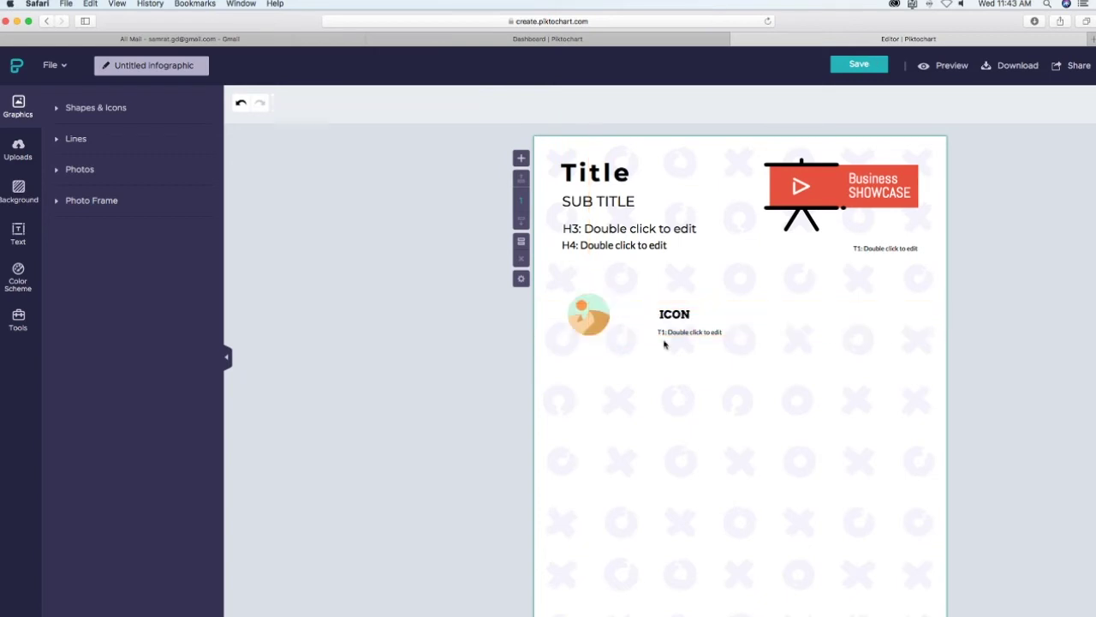
Move the ICON heading and its T1 text together to the left, closer to the desert icon.
click(681, 331)
drag(690, 317, 662, 317)
click(687, 407)
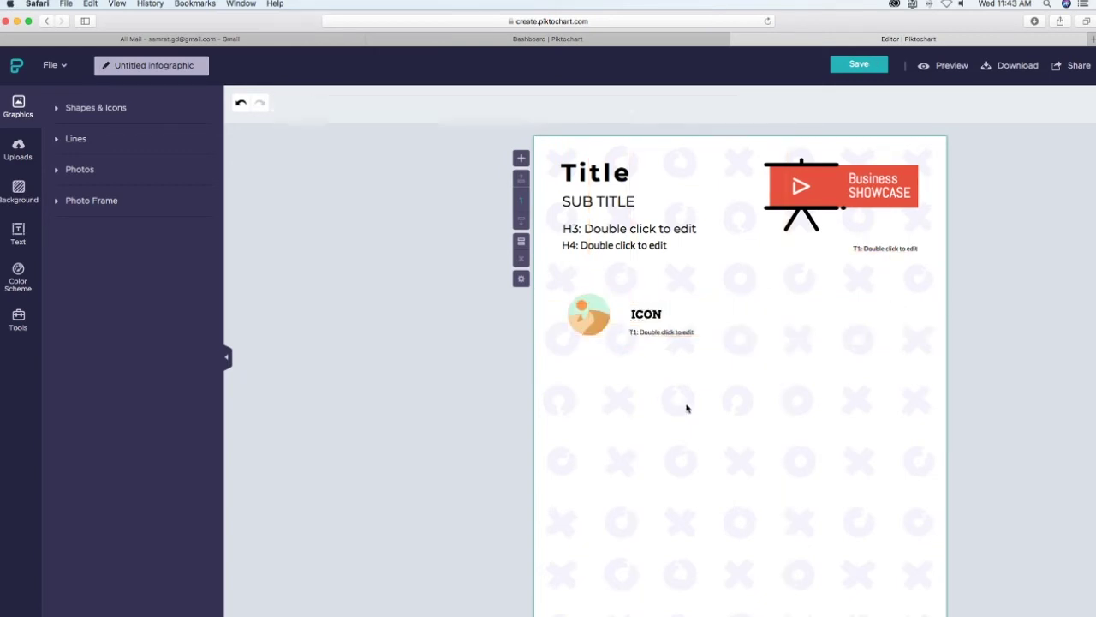
Add the sunrise-over-mountains photo from the "sunlight" stock photos and place it below the icon row.
scroll(669, 374, down, 4)
scroll(668, 374, up, 3)
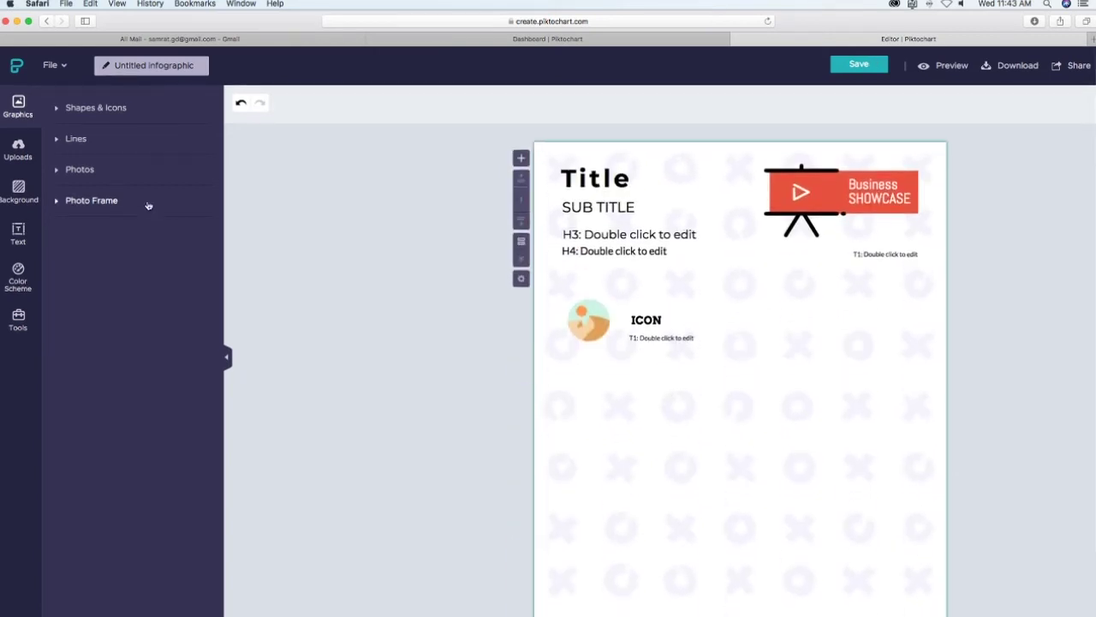
click(61, 172)
scroll(143, 433, down, 2)
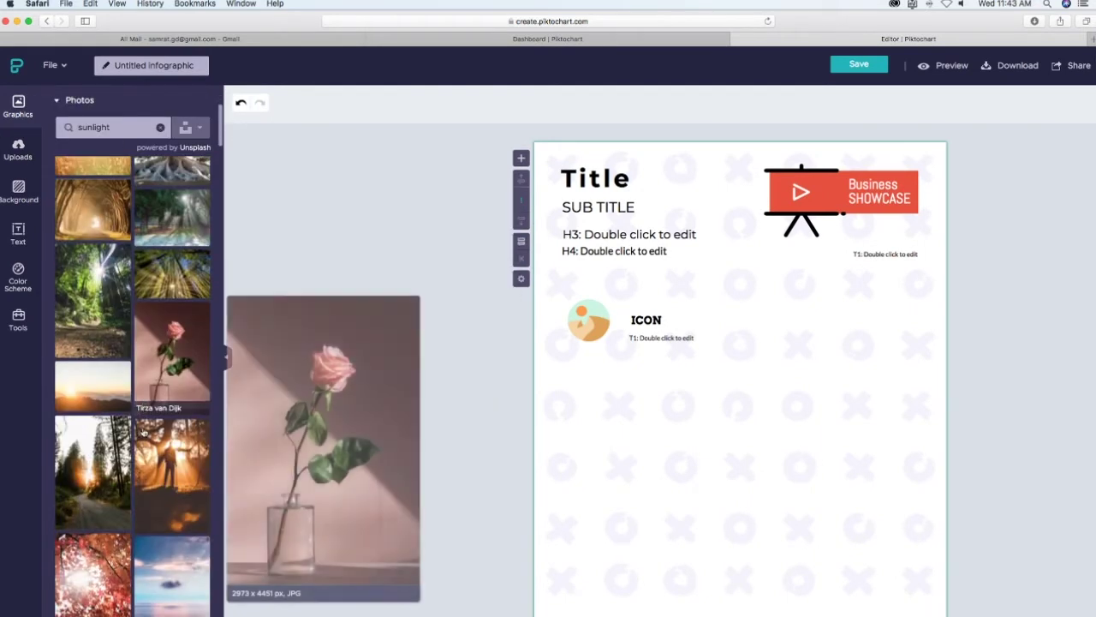
click(93, 385)
drag(705, 440, 702, 498)
scroll(615, 405, down, 3)
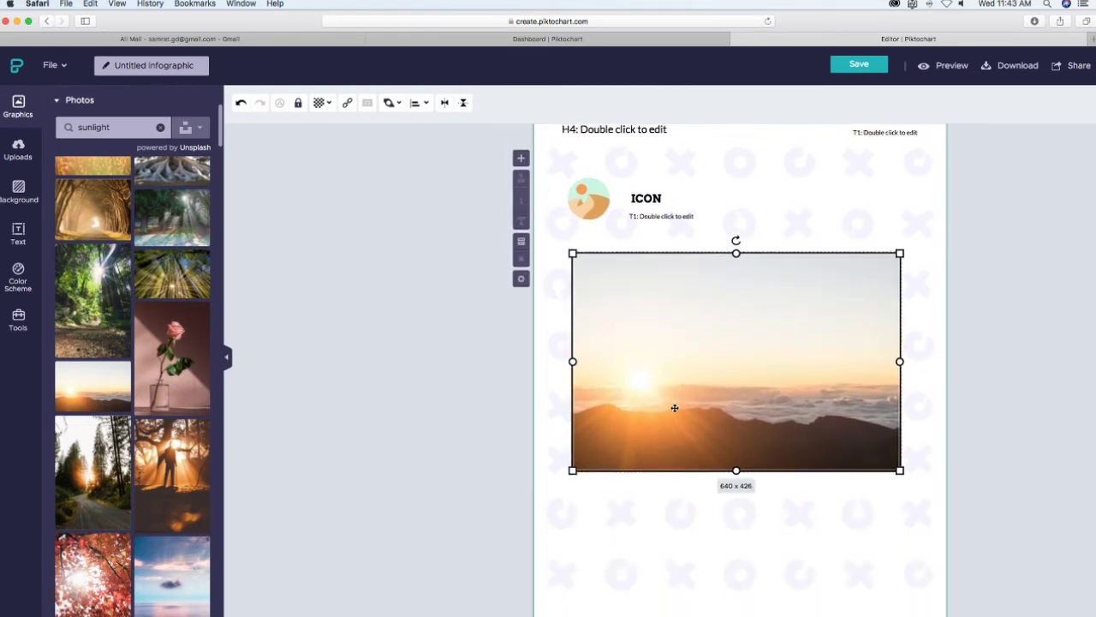
Place a copy of the upper-right T1 body text beneath the sunrise photo's lower-right corner.
click(680, 217)
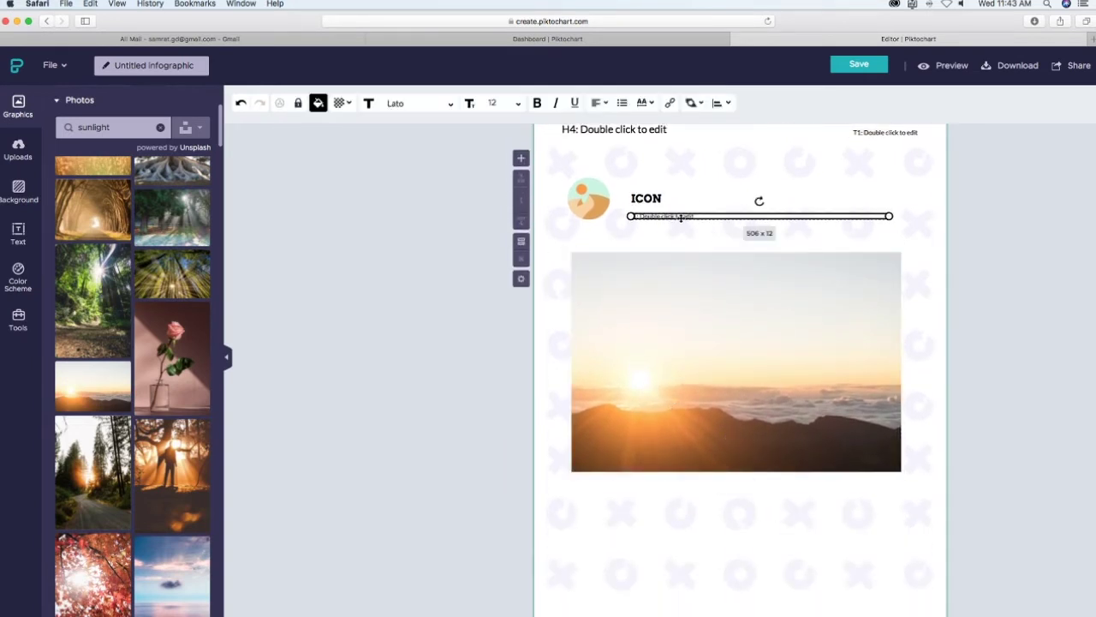
drag(888, 132, 865, 485)
click(847, 424)
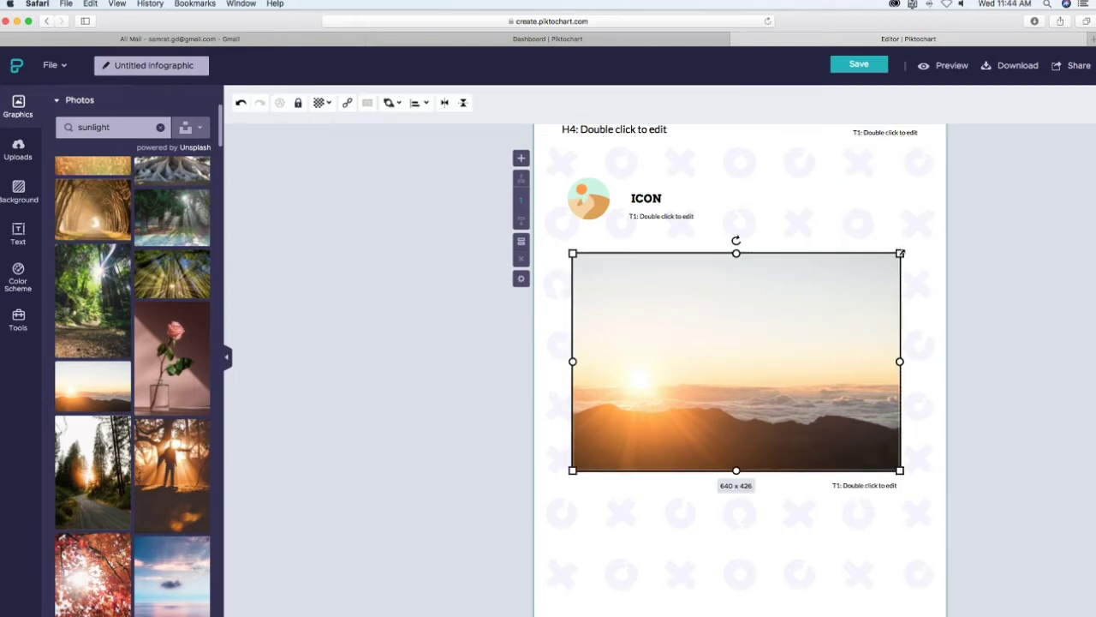
Enlarge the sunrise photo to nearly the page width and move its T1 caption just below the lower-right corner.
drag(900, 254, 947, 223)
drag(877, 279, 857, 294)
drag(865, 486, 866, 497)
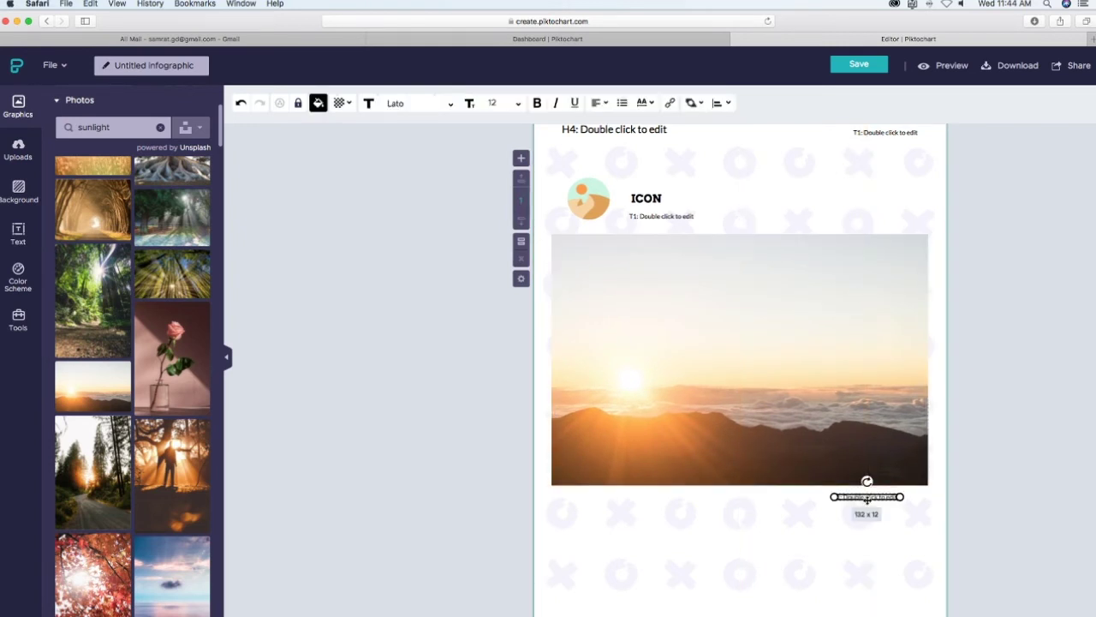
click(886, 538)
scroll(717, 360, up, 4)
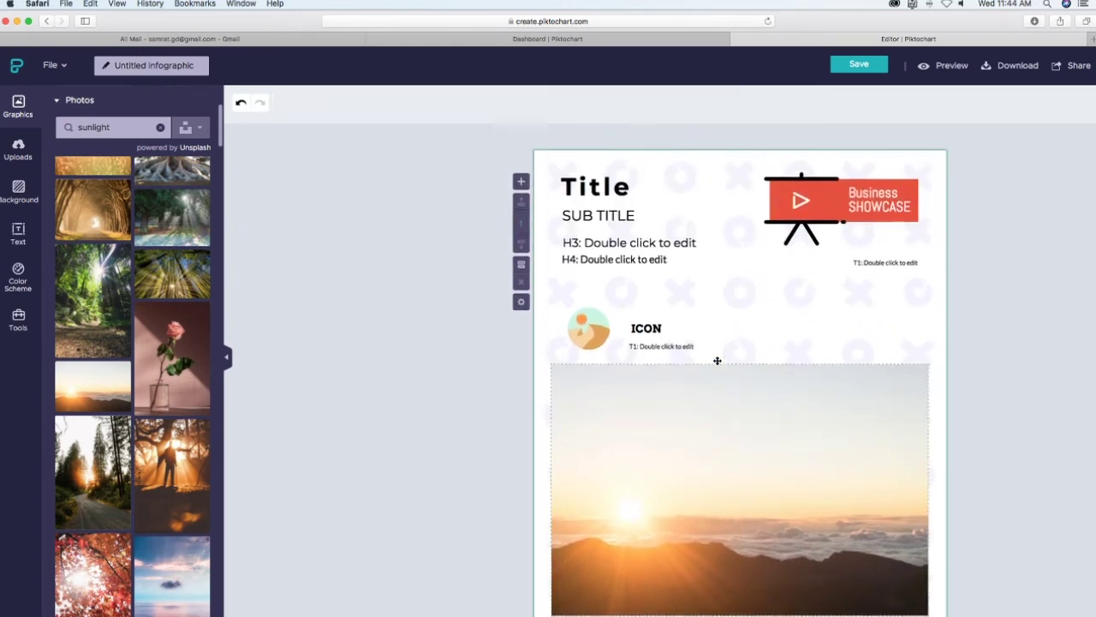
Move the H4 text above the photo's upper-right corner and lower the photo with both its captions, leaving the T1 text directly beneath ICON.
scroll(717, 362, down, 2)
drag(630, 170, 882, 258)
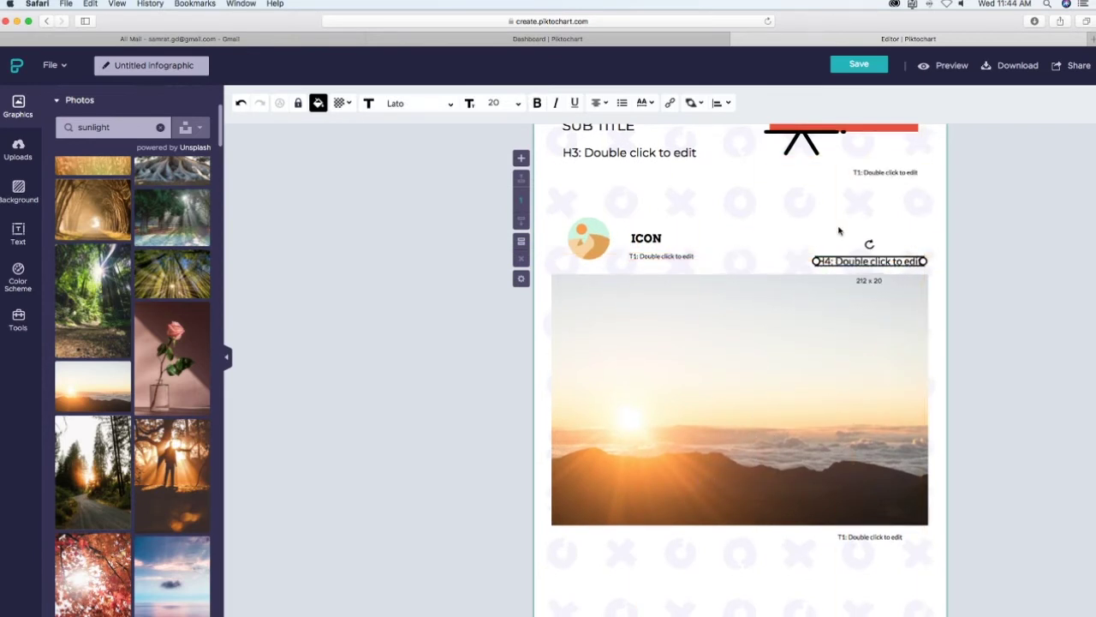
drag(871, 435, 872, 453)
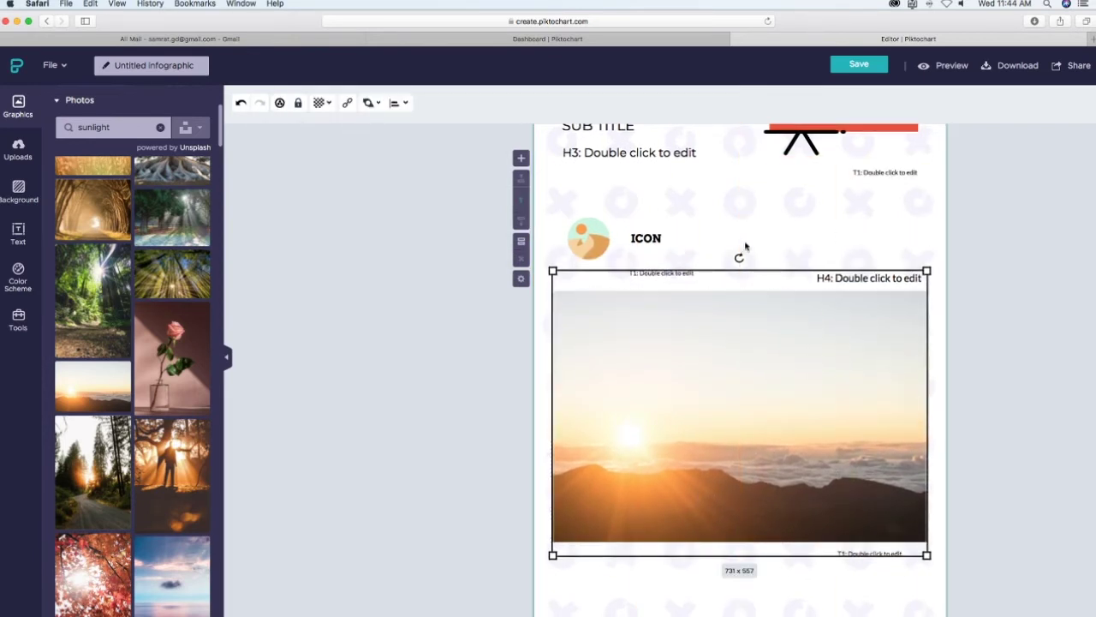
drag(663, 274, 664, 257)
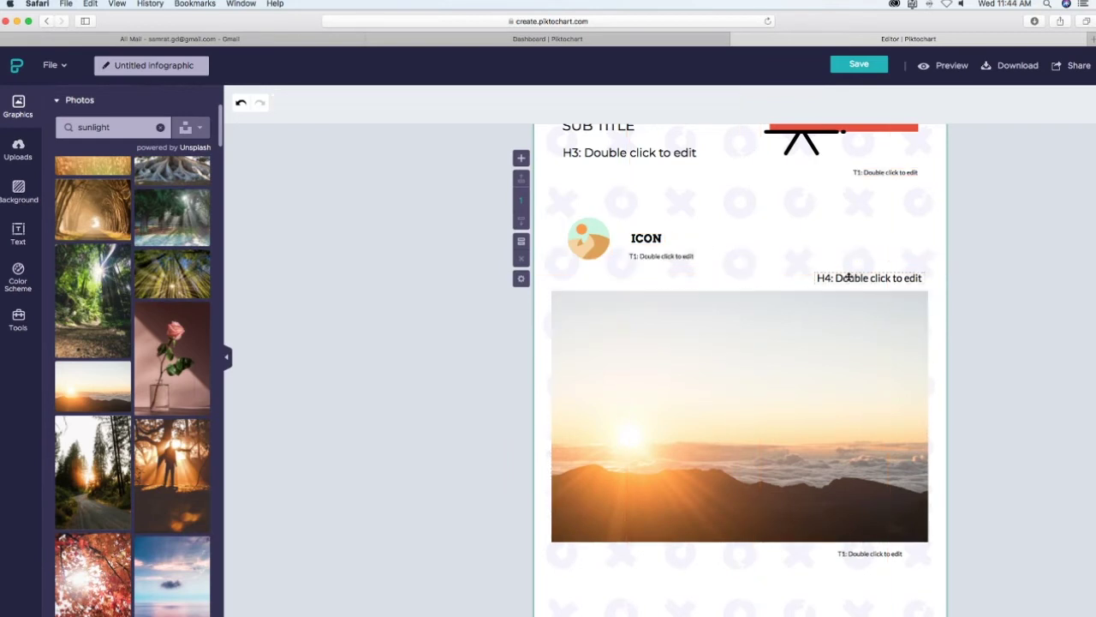
Set the H4 text above the photo to size 16 and adjust its alignment at the photo's upper-right corner.
click(846, 277)
click(519, 106)
click(484, 203)
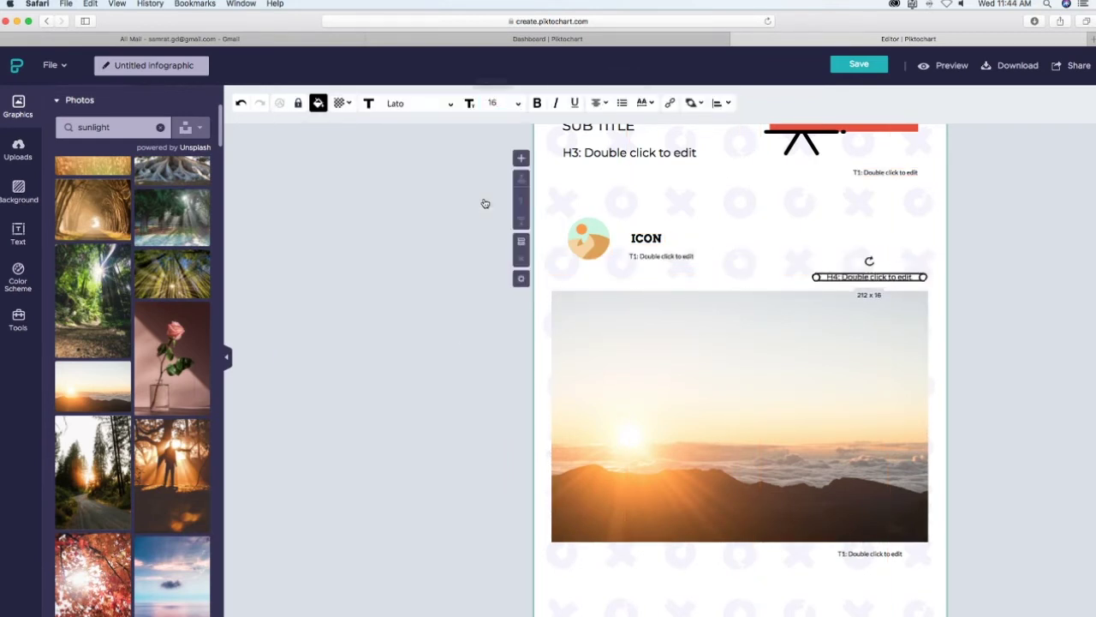
click(851, 251)
click(875, 275)
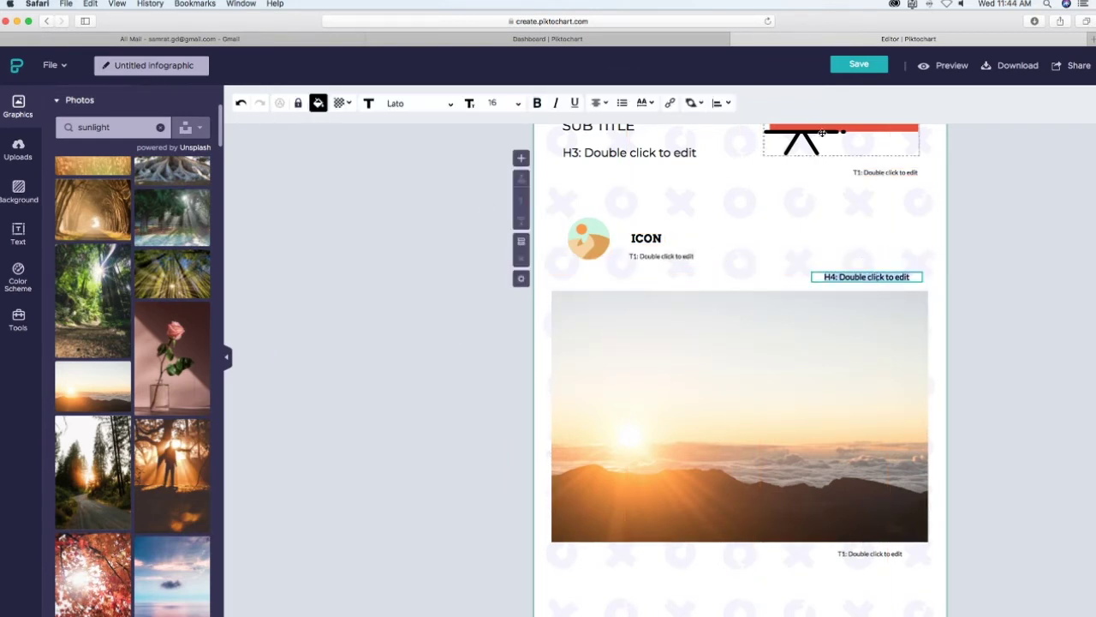
mouse_move(722, 104)
click(734, 128)
click(994, 299)
drag(920, 278, 901, 281)
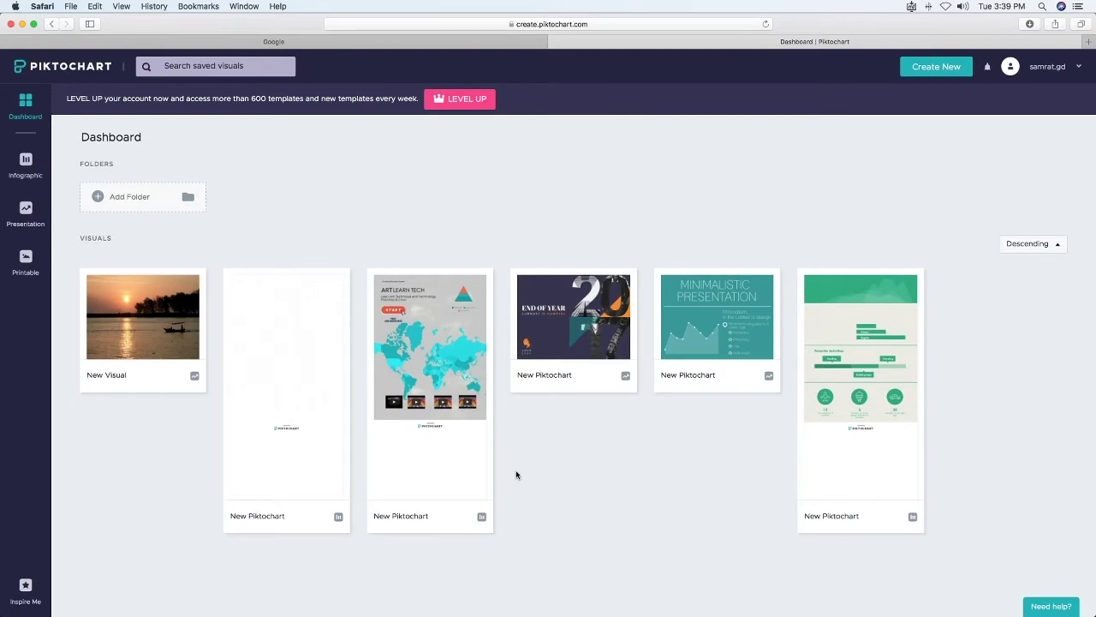
Browse the free infographic templates and the free presentation templates.
click(27, 160)
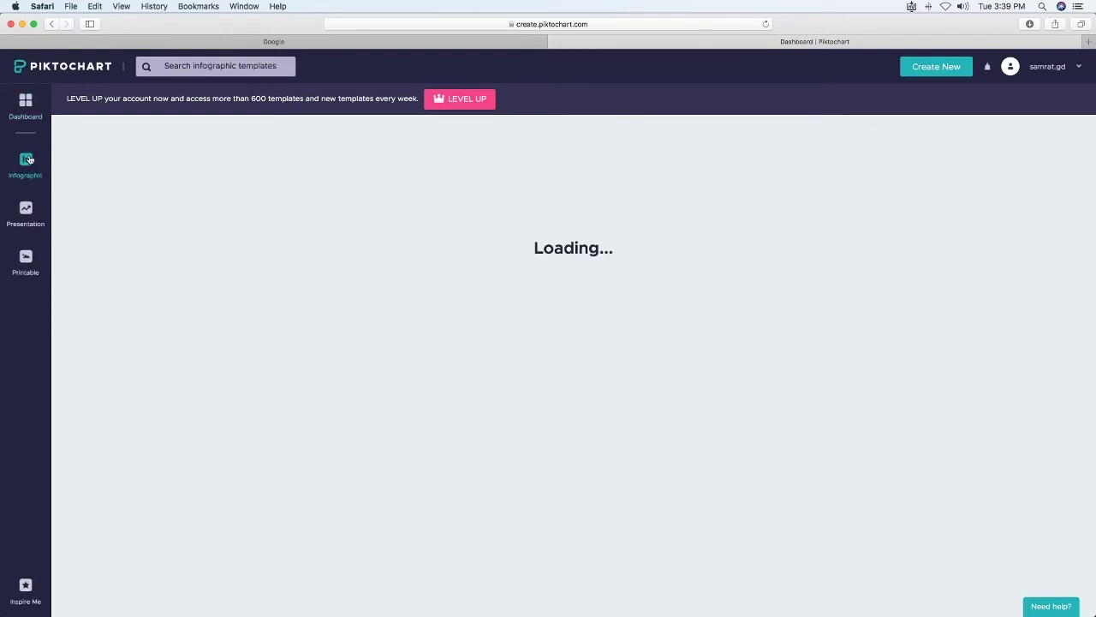
scroll(337, 268, down, 5)
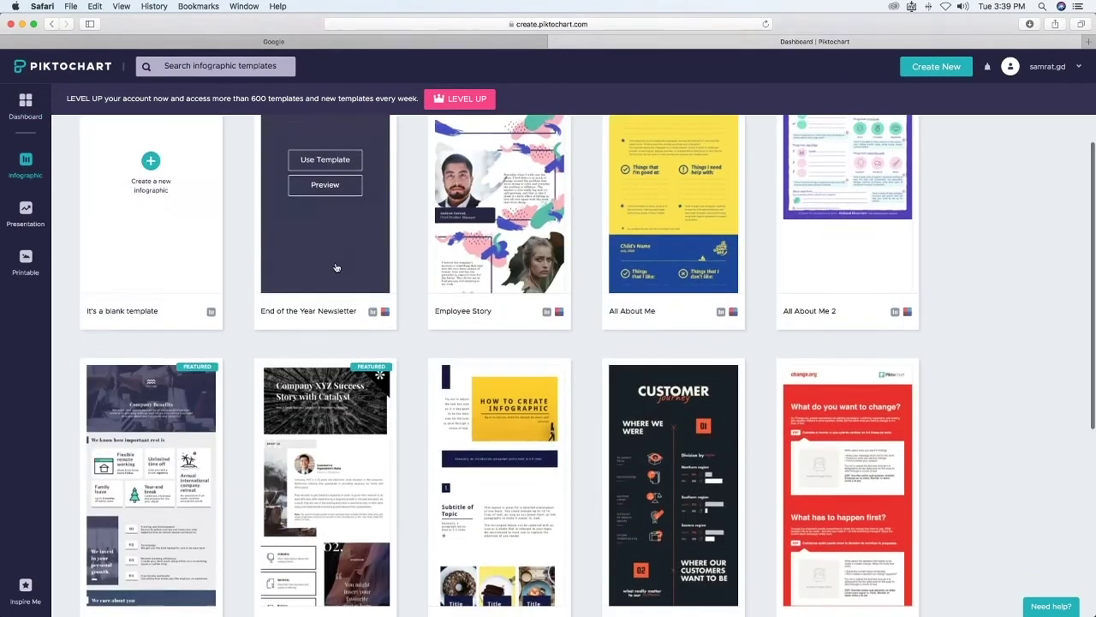
scroll(336, 265, down, 3)
click(25, 209)
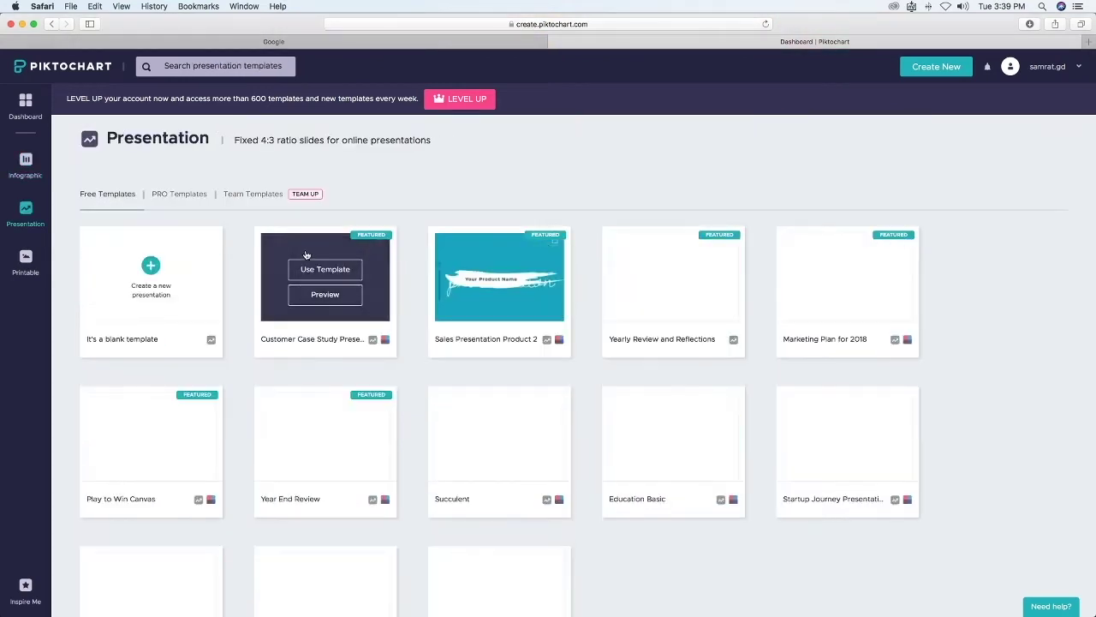
scroll(262, 304, down, 2)
scroll(262, 304, up, 3)
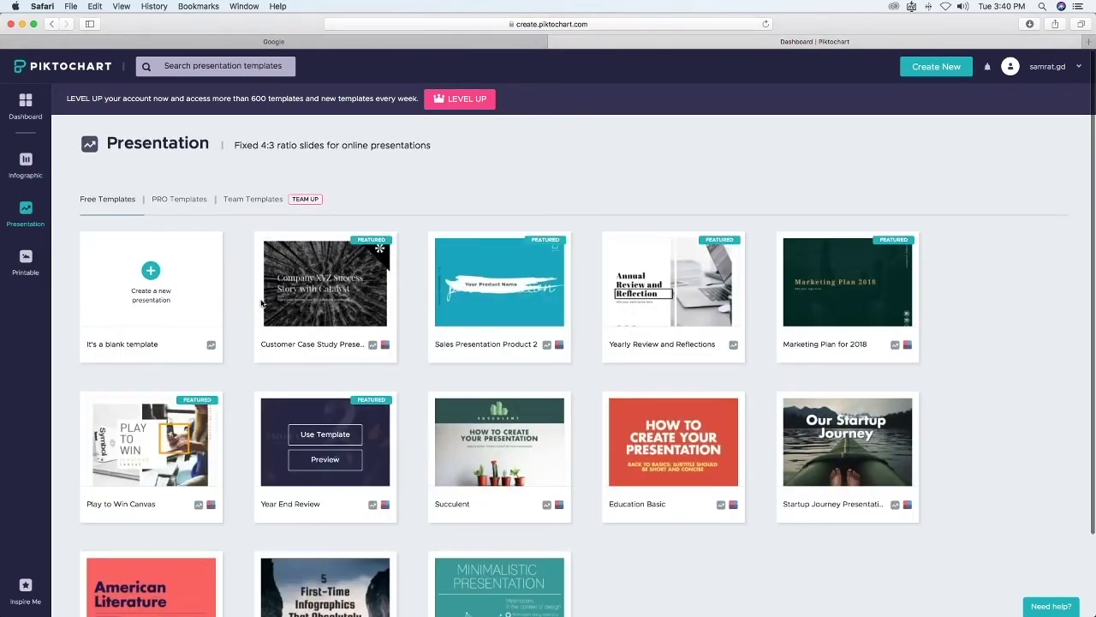
scroll(262, 304, down, 2)
scroll(636, 321, up, 2)
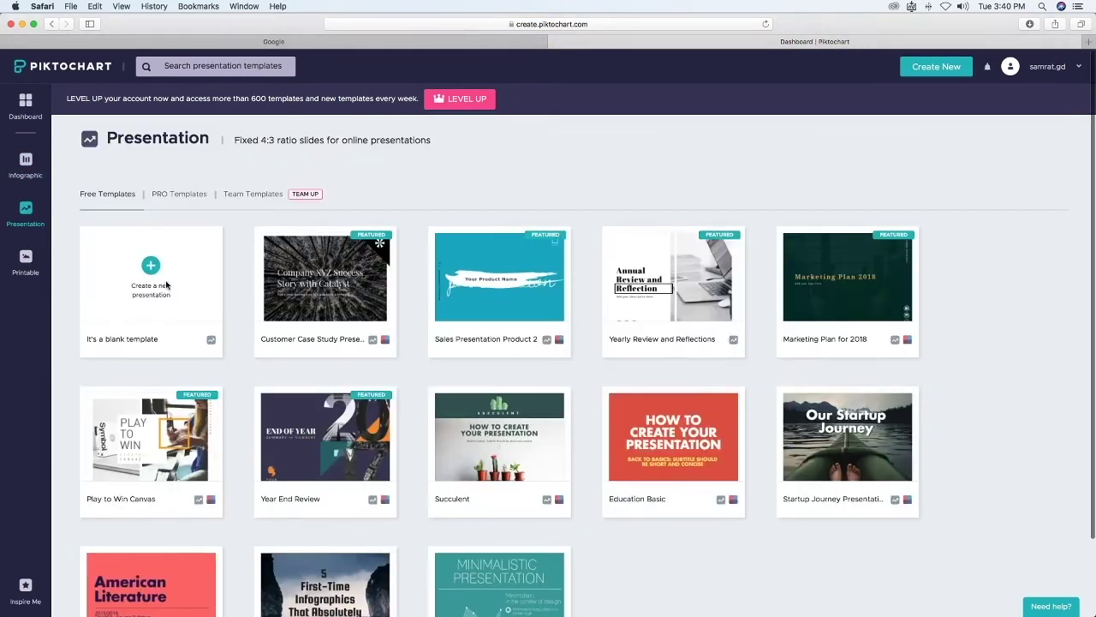
Browse the free printable templates for posters, reports and flyers.
click(26, 260)
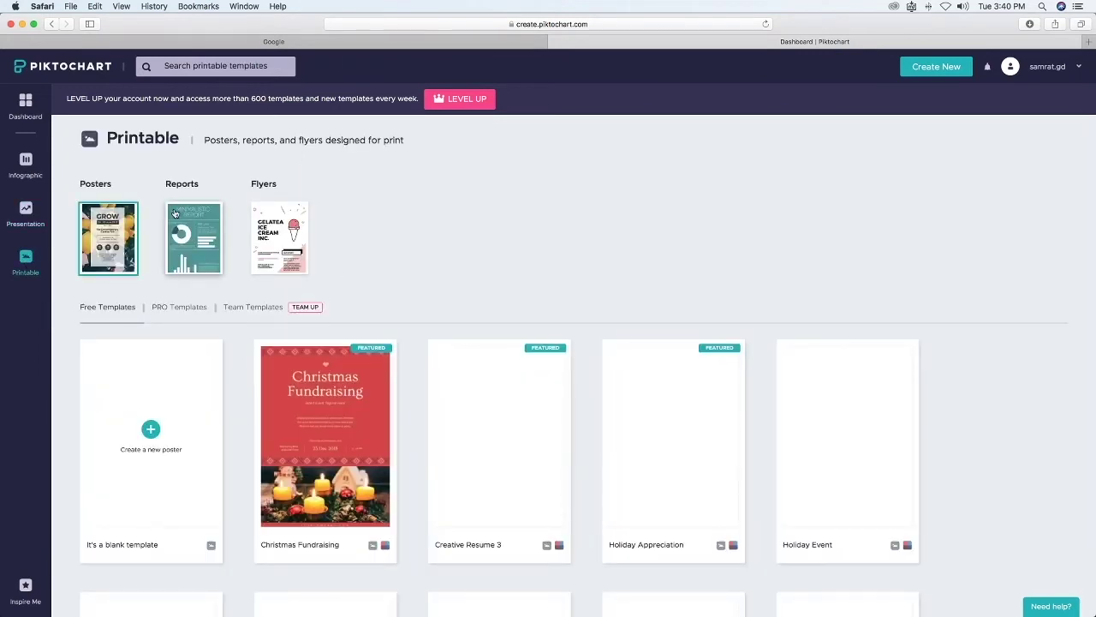
scroll(406, 351, down, 5)
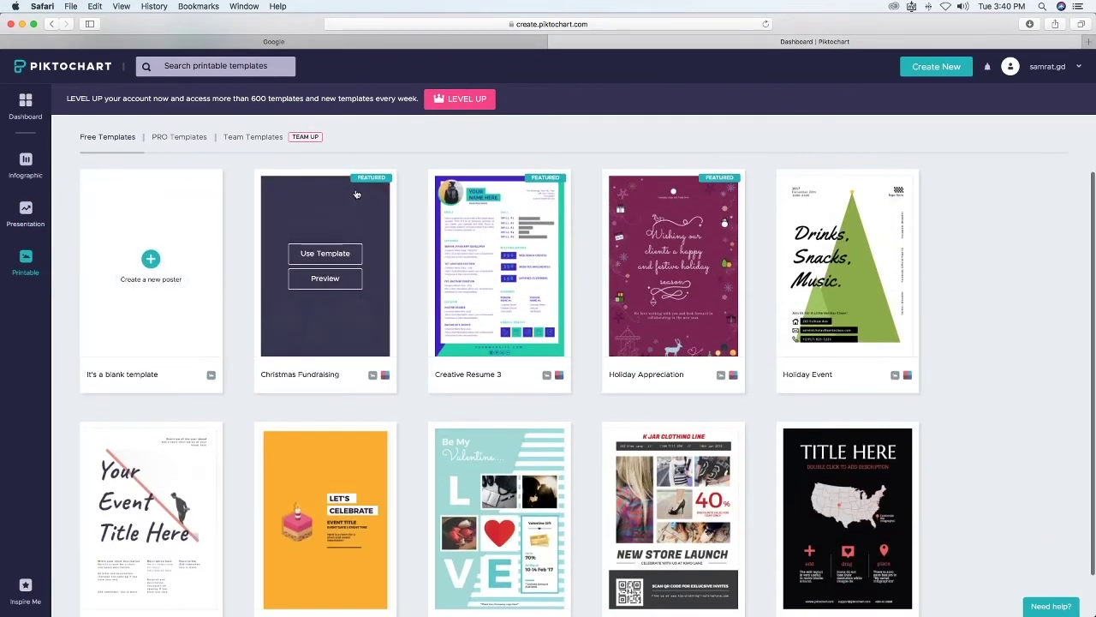
scroll(548, 403, down, 1)
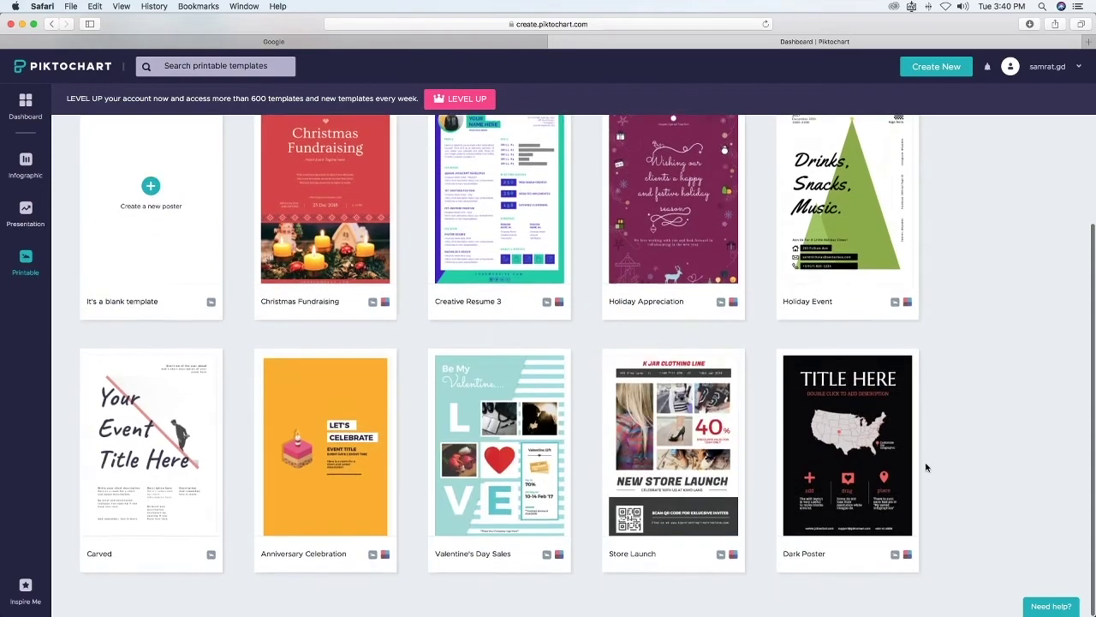
scroll(751, 454, up, 6)
click(194, 237)
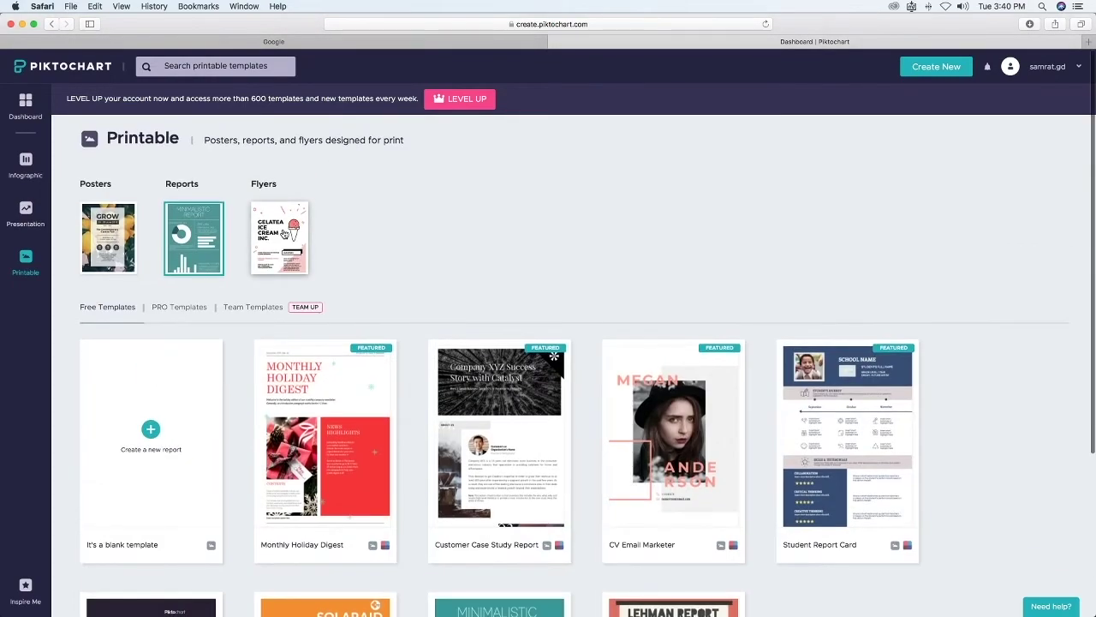
click(284, 234)
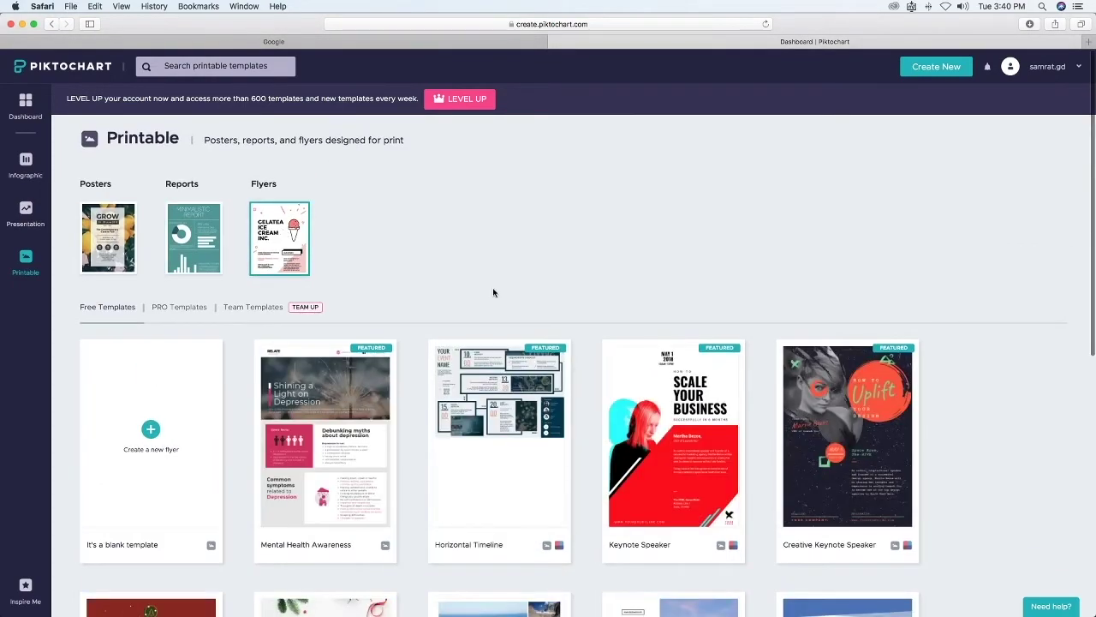
scroll(493, 287, down, 3)
scroll(403, 562, down, 5)
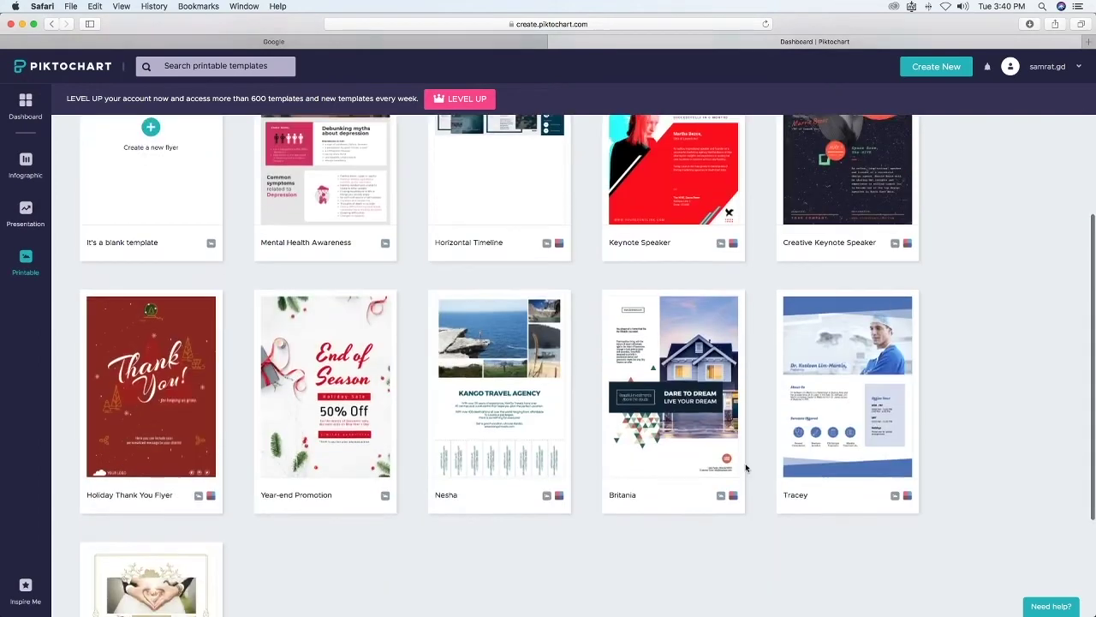
scroll(257, 411, up, 6)
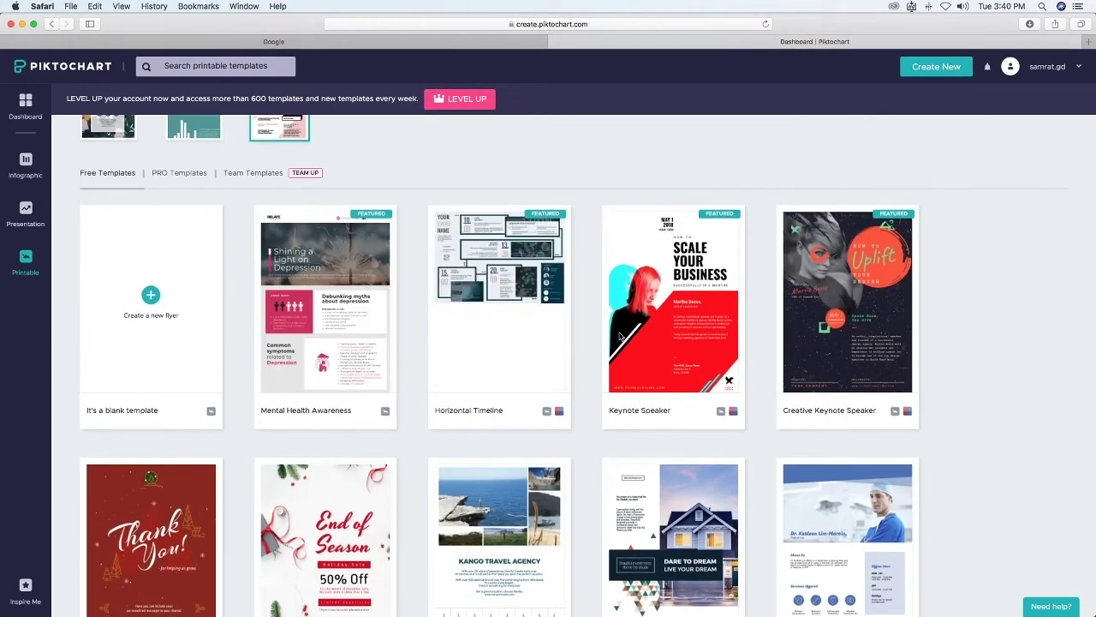
scroll(317, 325, up, 3)
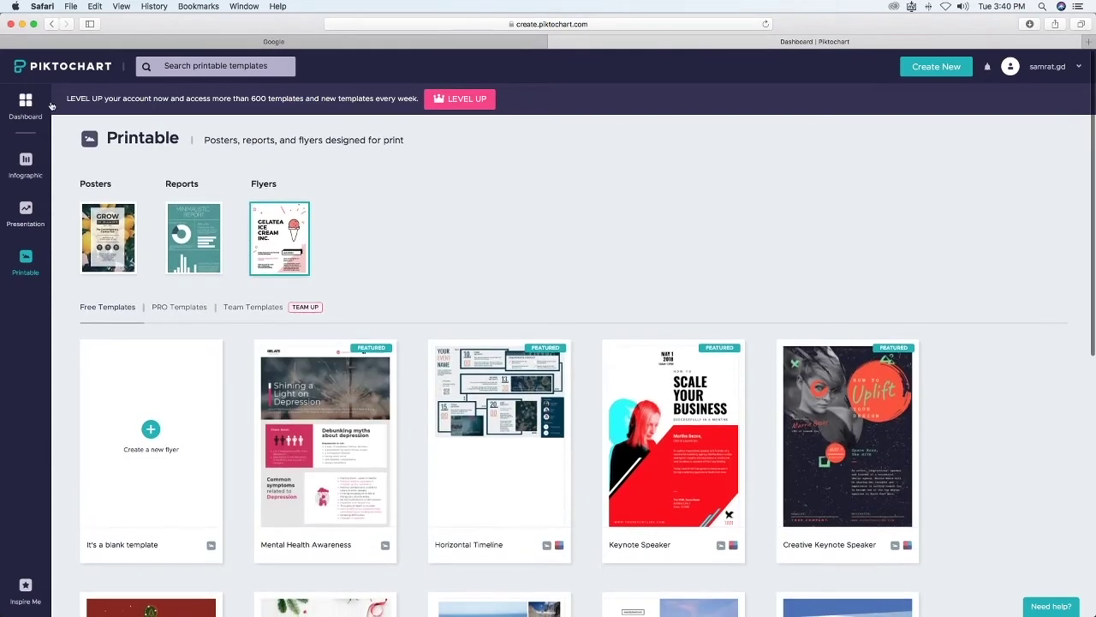
Review the infographic, presentation and printable creation choices and return to the dashboard of saved visuals.
click(947, 71)
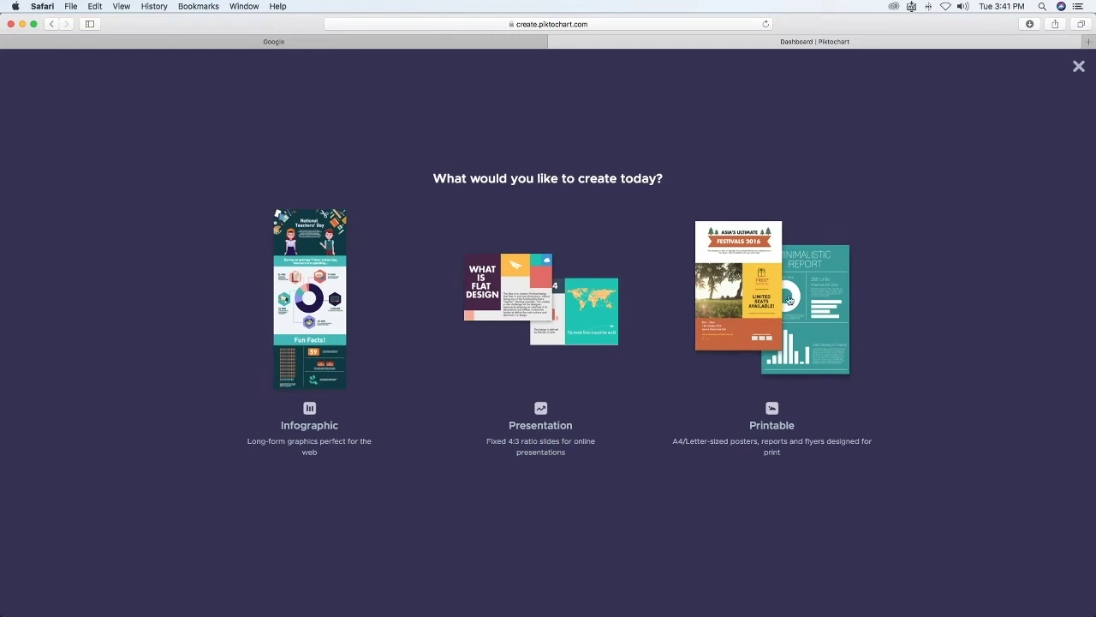
click(762, 323)
click(26, 107)
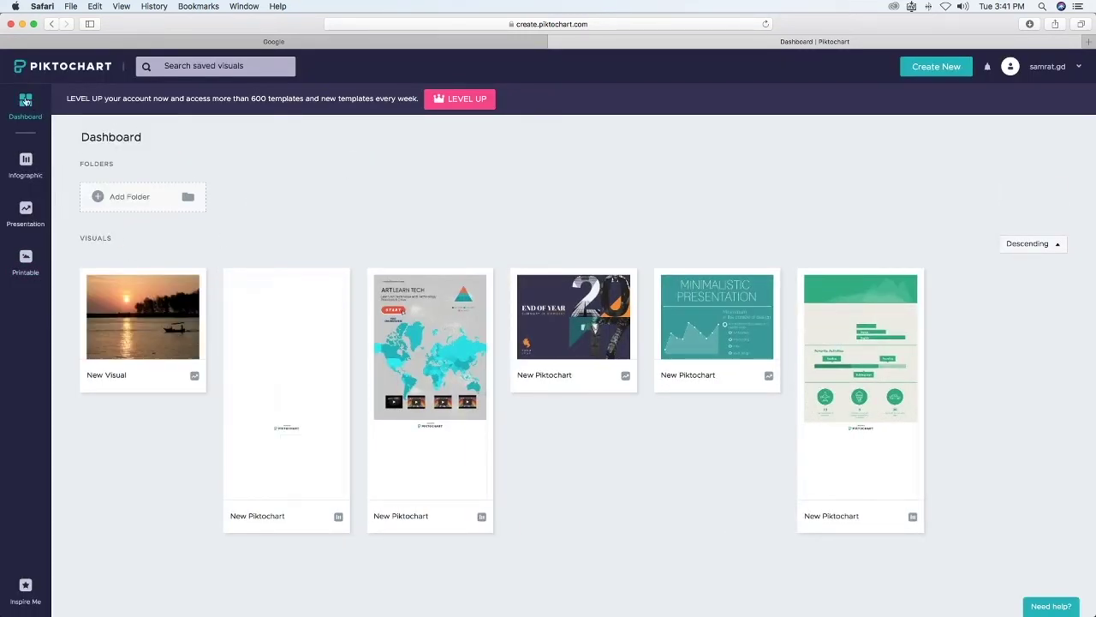
click(195, 66)
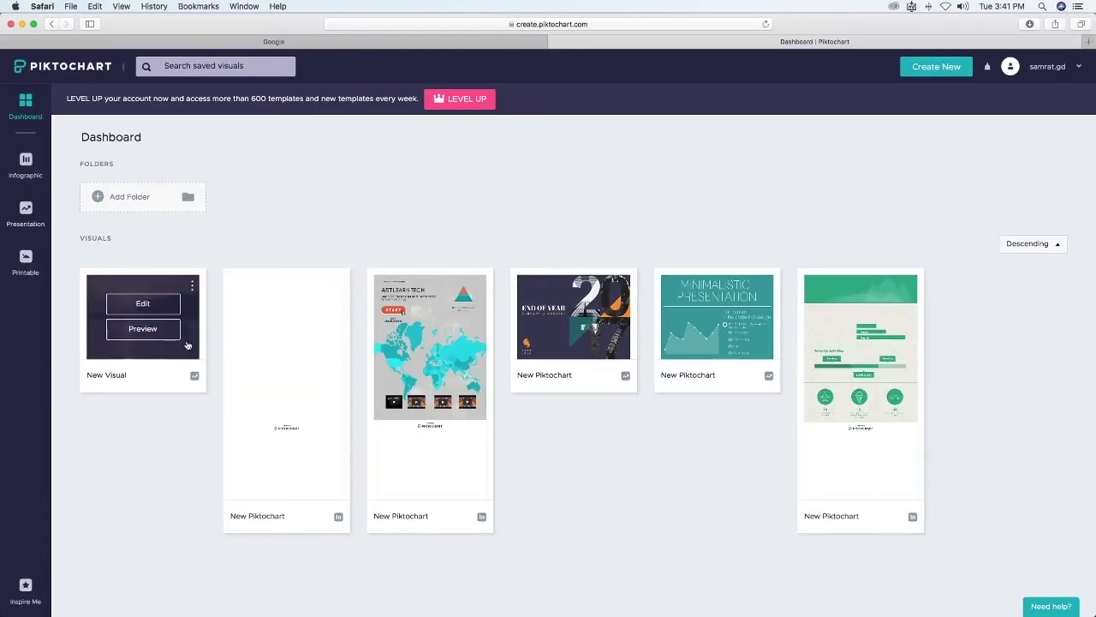
Open a blank presentation in the editor and display the stock photo library.
click(289, 375)
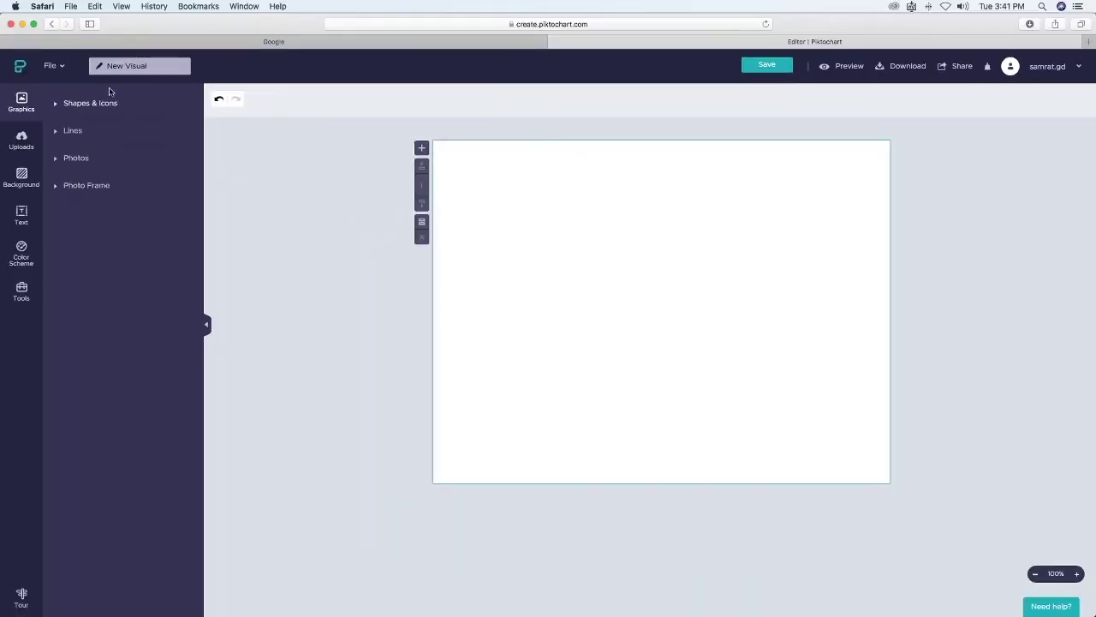
click(85, 103)
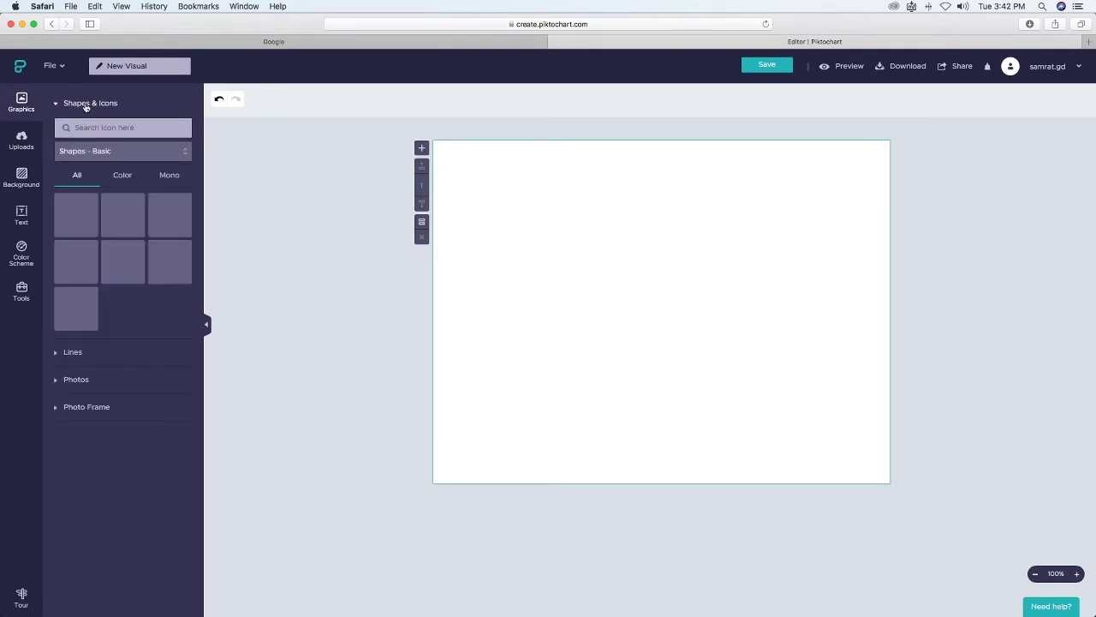
click(58, 352)
click(57, 219)
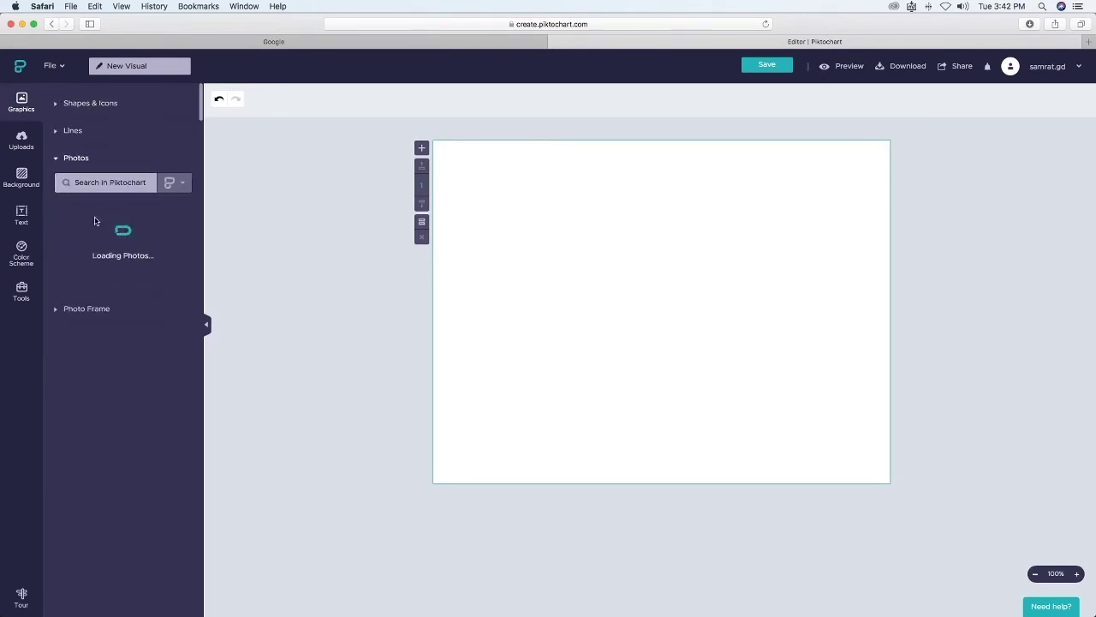
Add the stock photo of a boat moored off a sandy beach and scale it to fill the first slide.
mouse_move(152, 310)
scroll(151, 310, down, 4)
scroll(151, 310, down, 10)
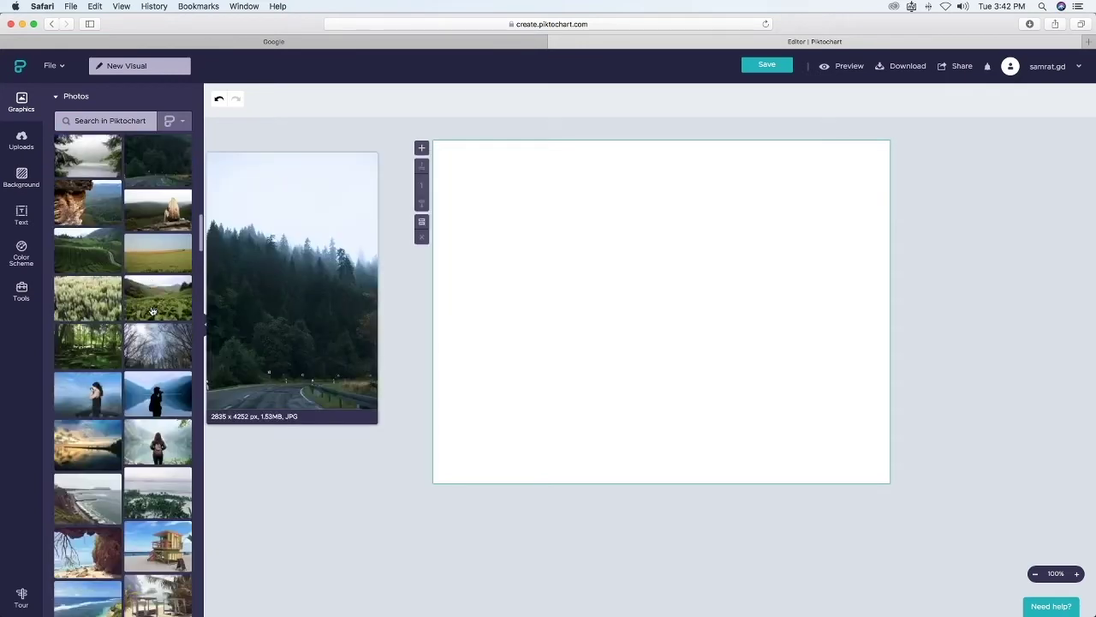
scroll(151, 310, down, 5)
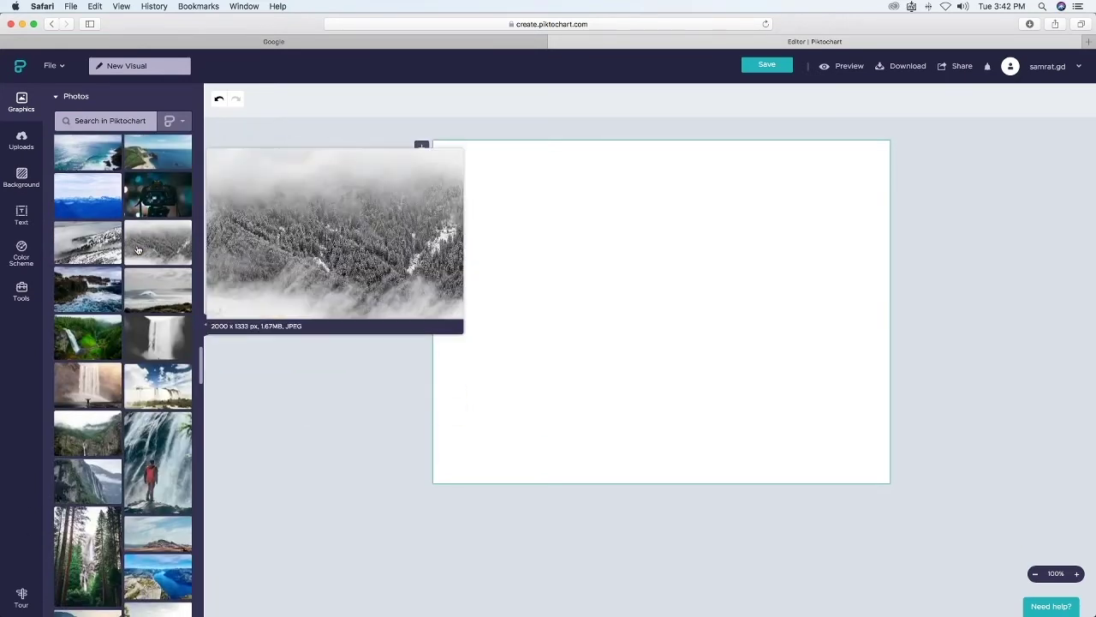
scroll(149, 341, up, 3)
click(158, 256)
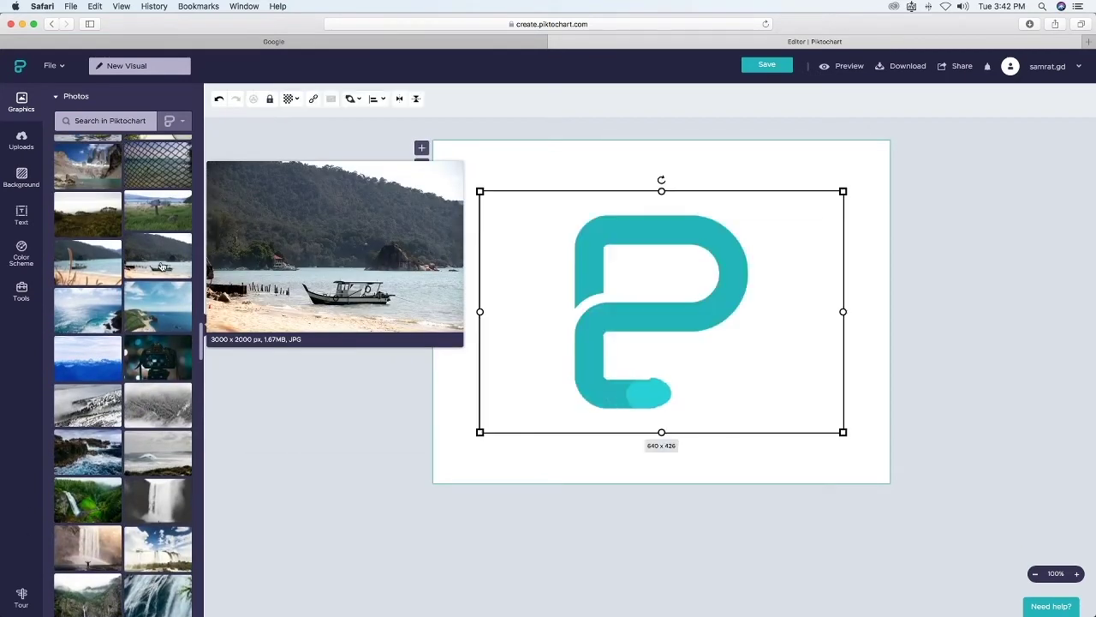
drag(800, 387, 894, 494)
drag(802, 411, 794, 403)
click(272, 309)
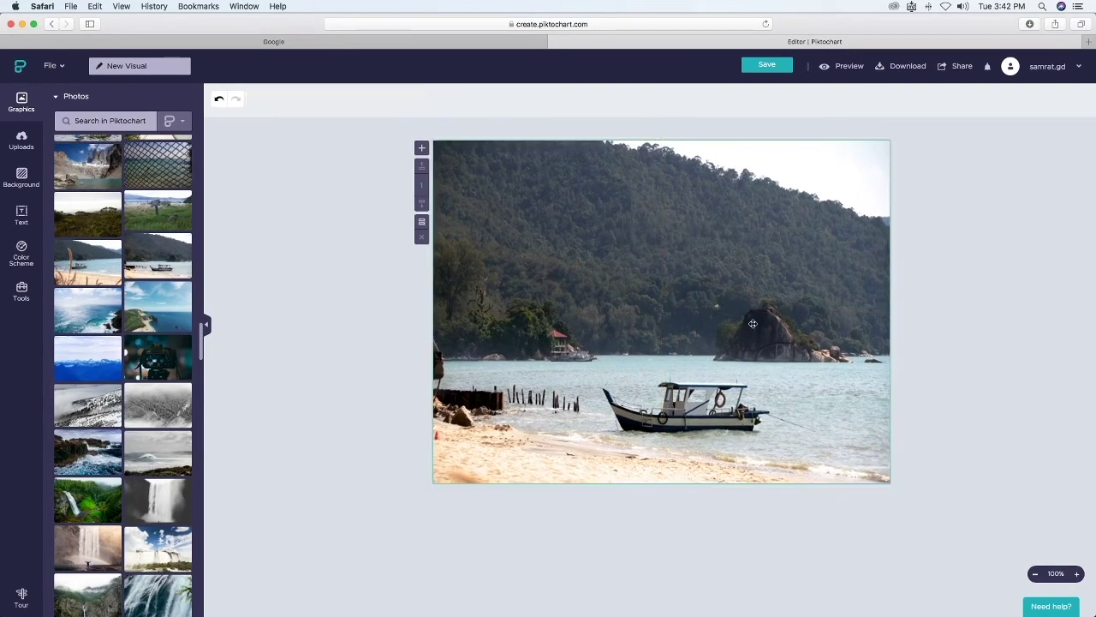
Add a second slide and fill it completely with the blue ocean and rocky coast photo.
click(420, 148)
drag(87, 308, 619, 426)
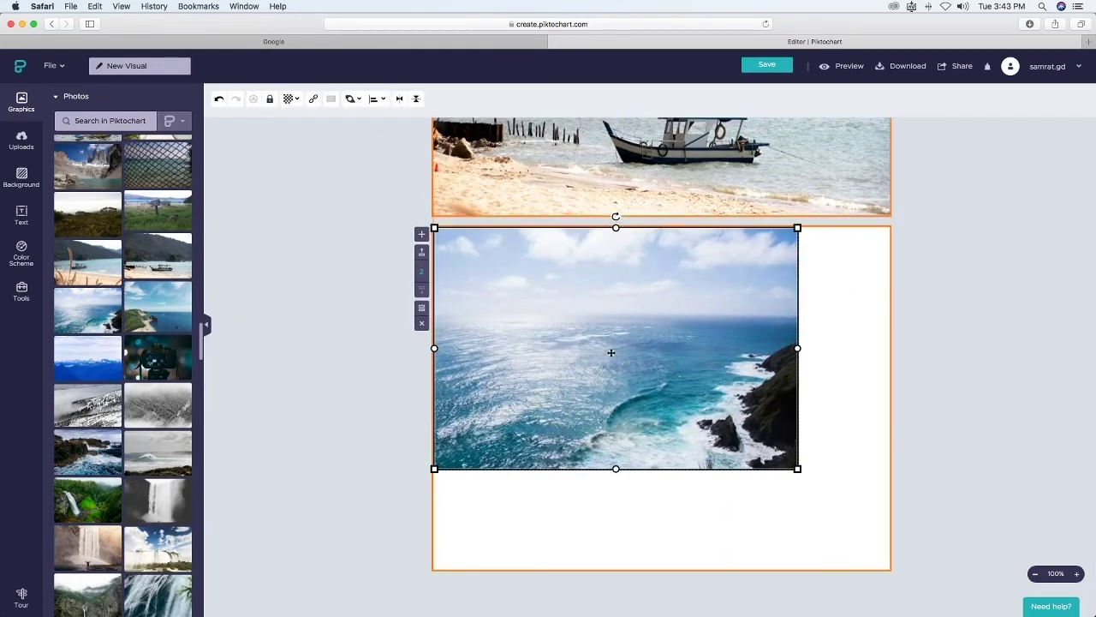
drag(868, 549, 883, 570)
drag(830, 485, 777, 486)
click(940, 453)
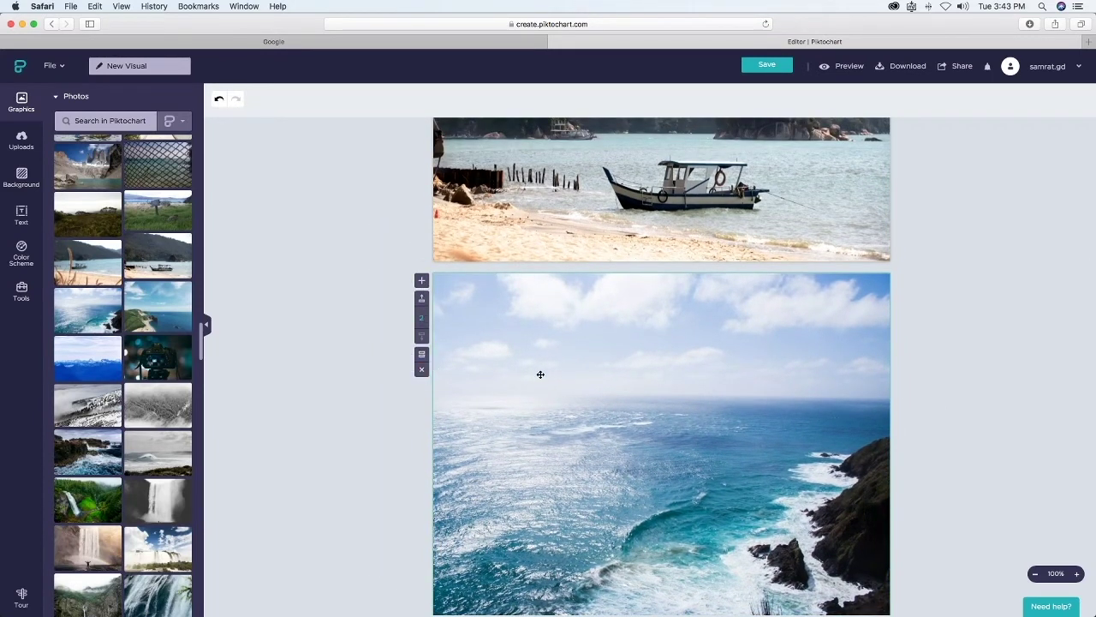
Add a third blank slide and search the stock photos for "Landscape".
click(421, 280)
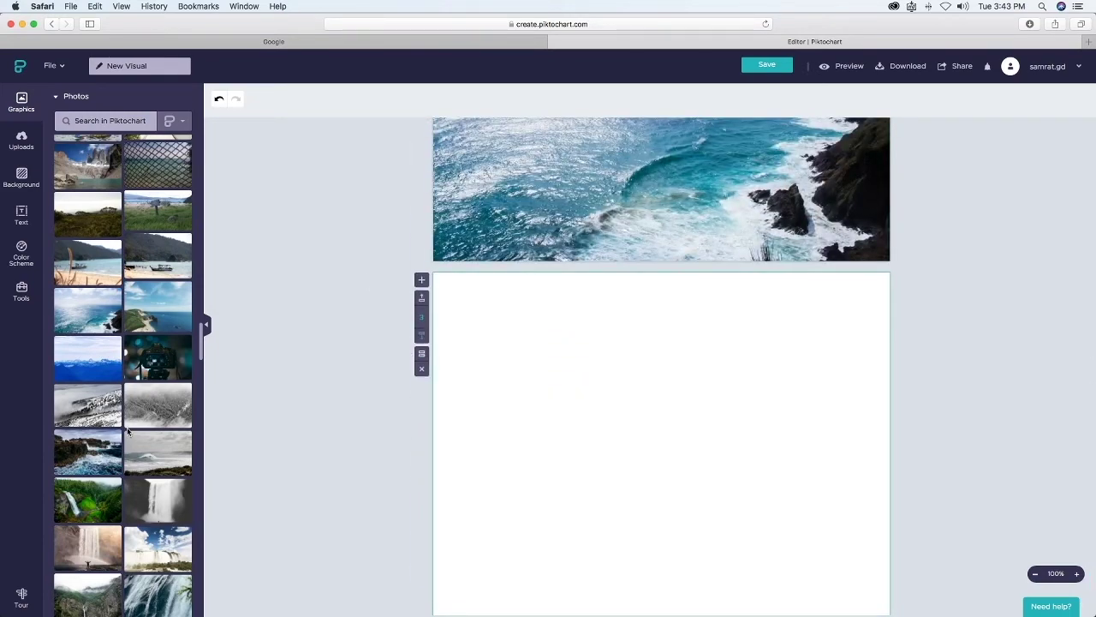
scroll(127, 433, down, 20)
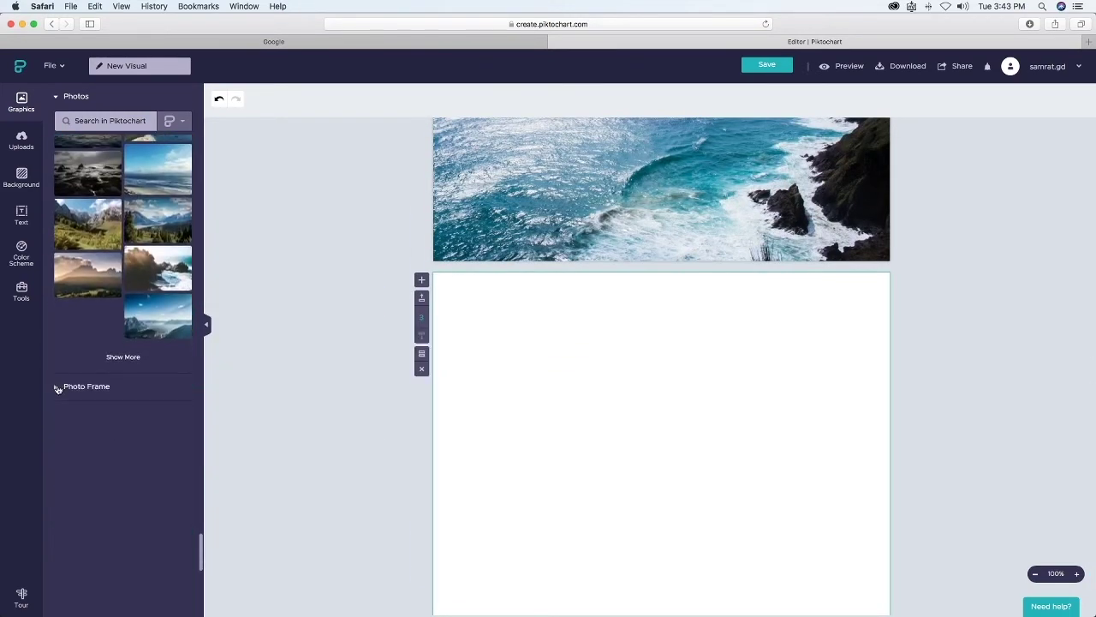
scroll(122, 343, up, 20)
click(102, 121)
text(l)
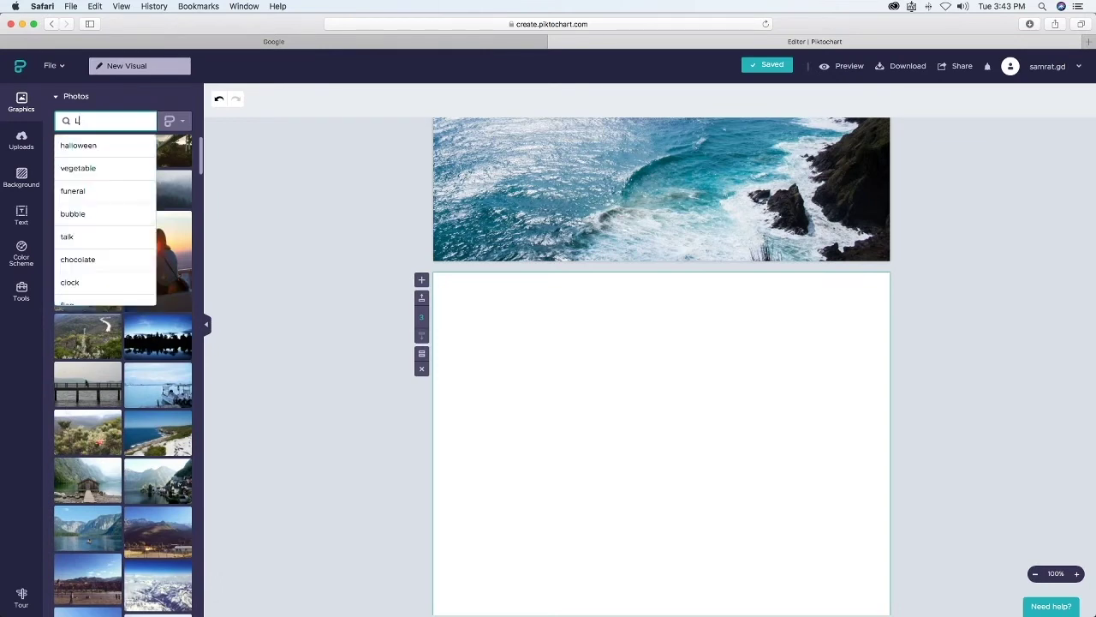
text(andscape)
key(Return)
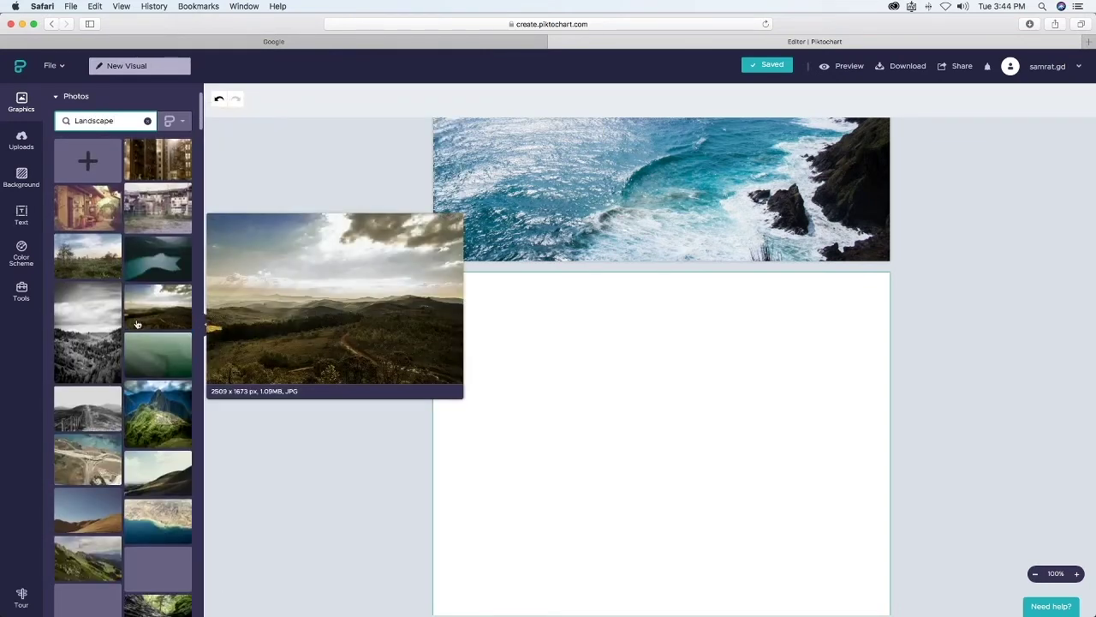
Add the photo of the green wooded hillside above a coastal village and enlarge it to fill the third slide.
scroll(138, 324, down, 3)
click(87, 394)
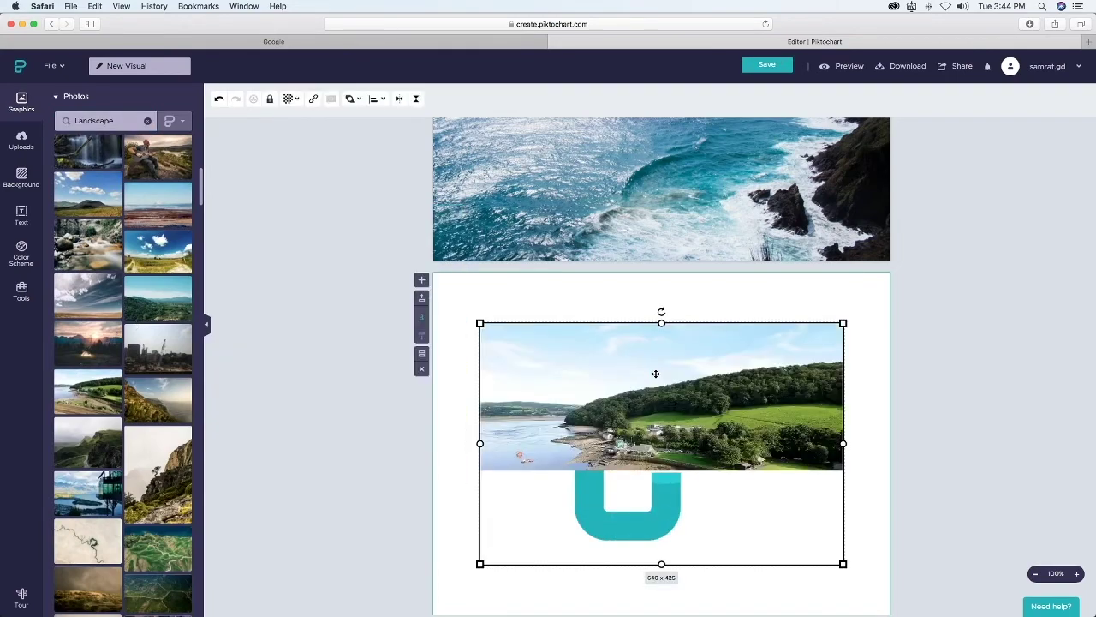
drag(742, 411, 696, 360)
drag(798, 467, 933, 572)
mouse_move(853, 487)
mouse_down()
mouse_move(761, 485)
mouse_move(849, 481)
mouse_up()
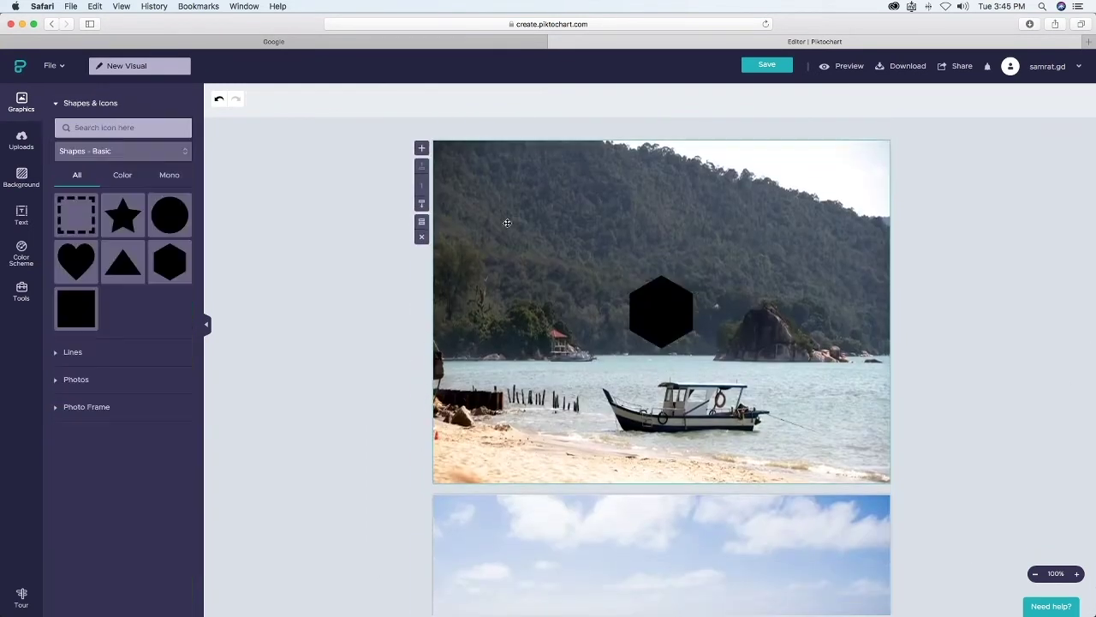
Move the black hexagon to the upper-left corner of the first slide's photo and colour it purple #9013FE.
drag(672, 318, 508, 212)
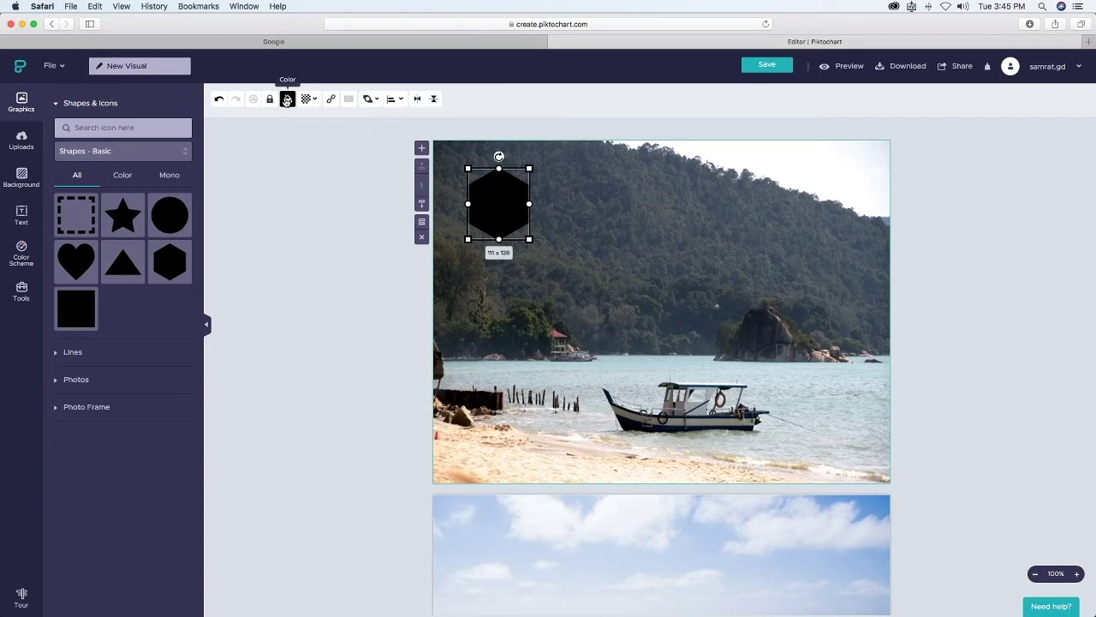
click(287, 99)
click(304, 158)
click(292, 168)
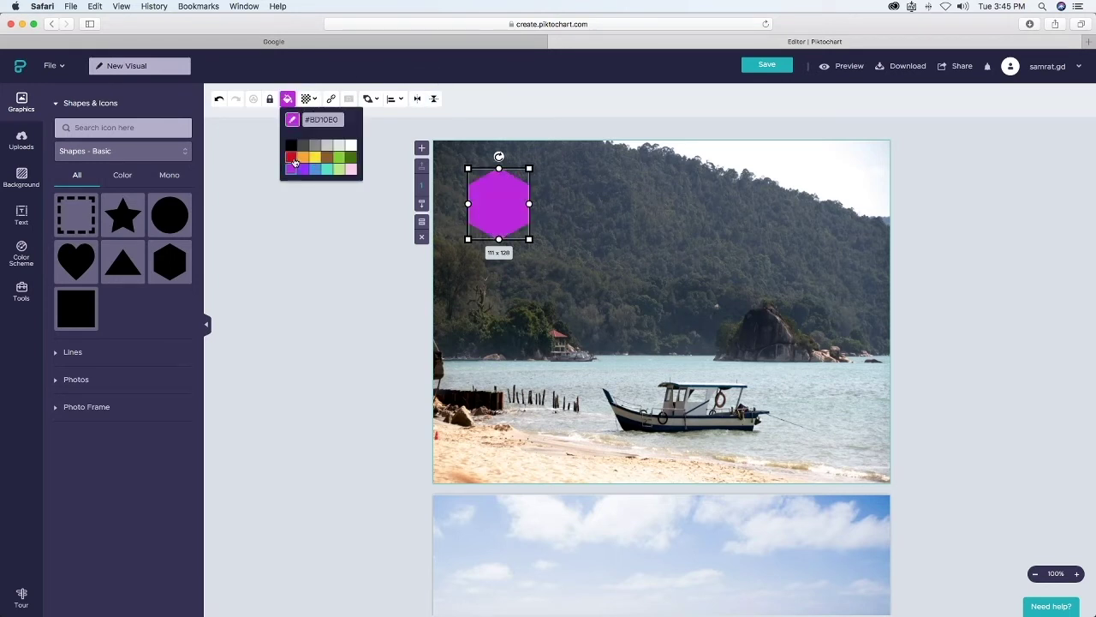
click(339, 157)
click(352, 157)
click(290, 157)
click(304, 168)
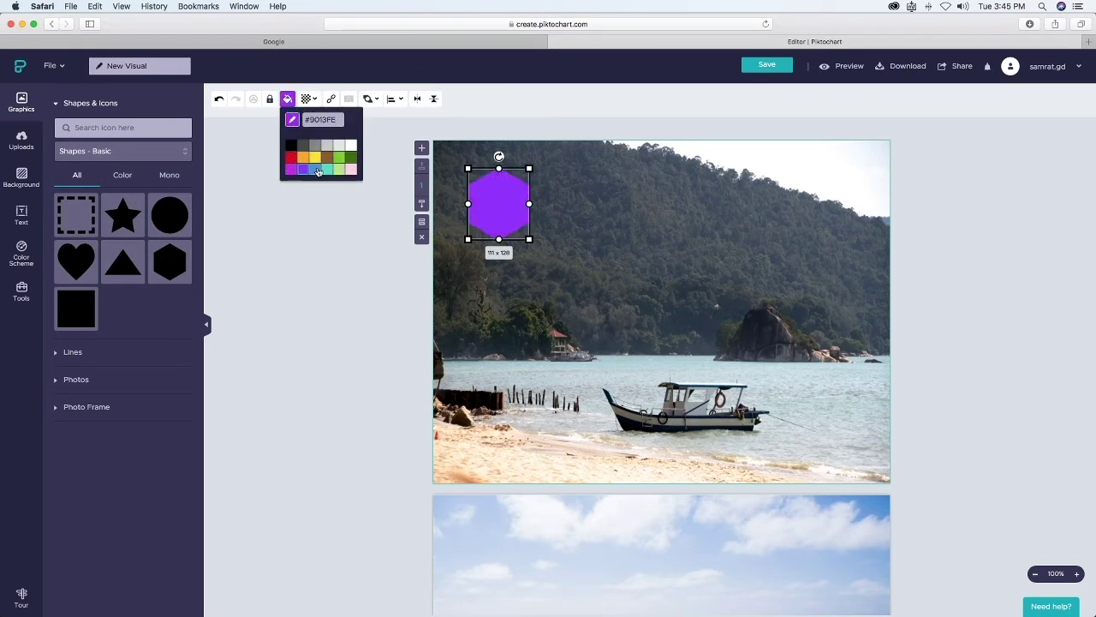
click(328, 208)
click(122, 175)
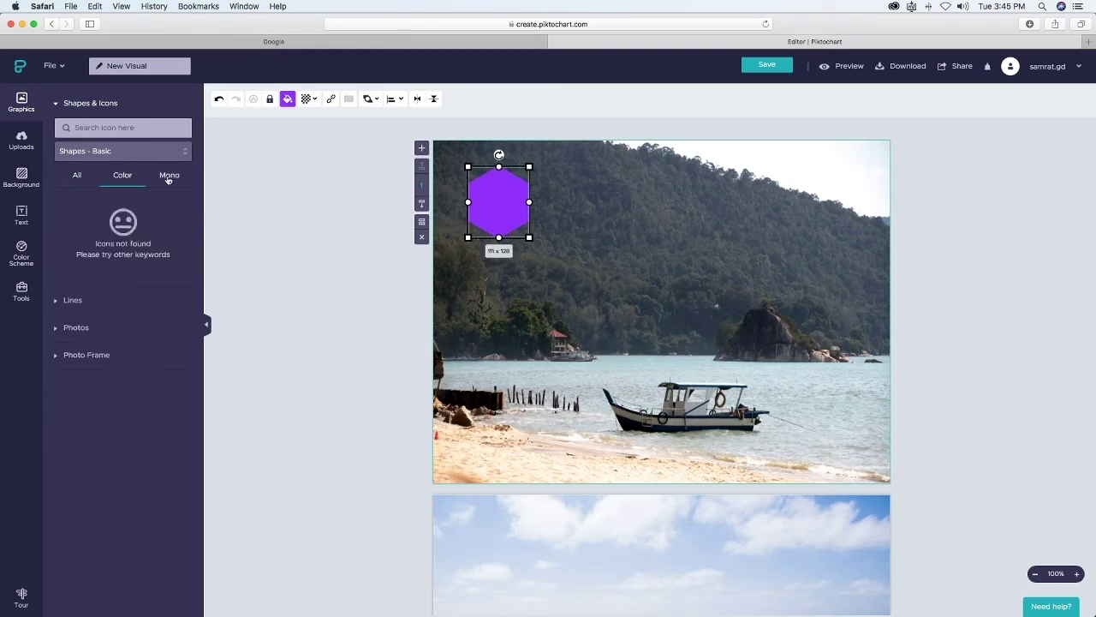
click(167, 179)
click(58, 104)
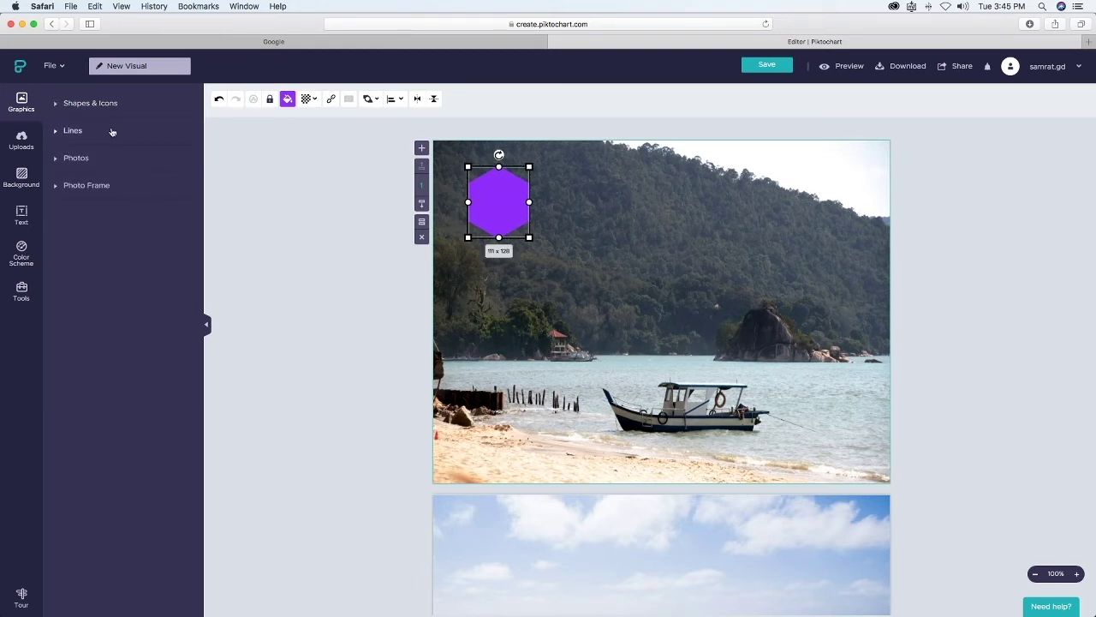
Add a title reading "ALT" to the first slide and set its font to Anton.
click(21, 216)
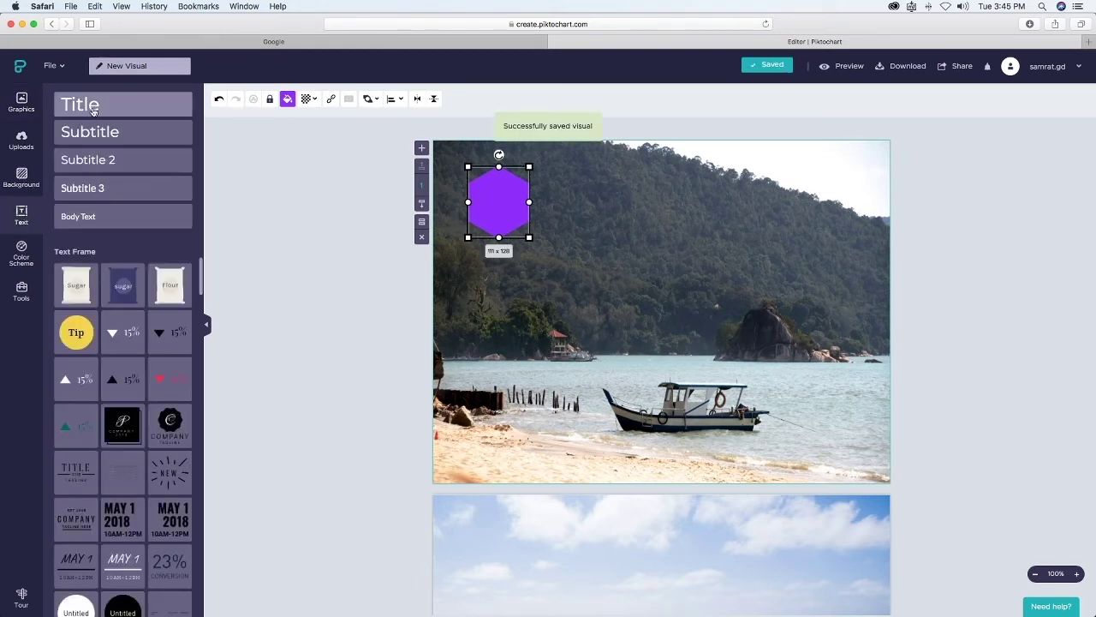
click(79, 104)
double_click(590, 318)
text(ALT)
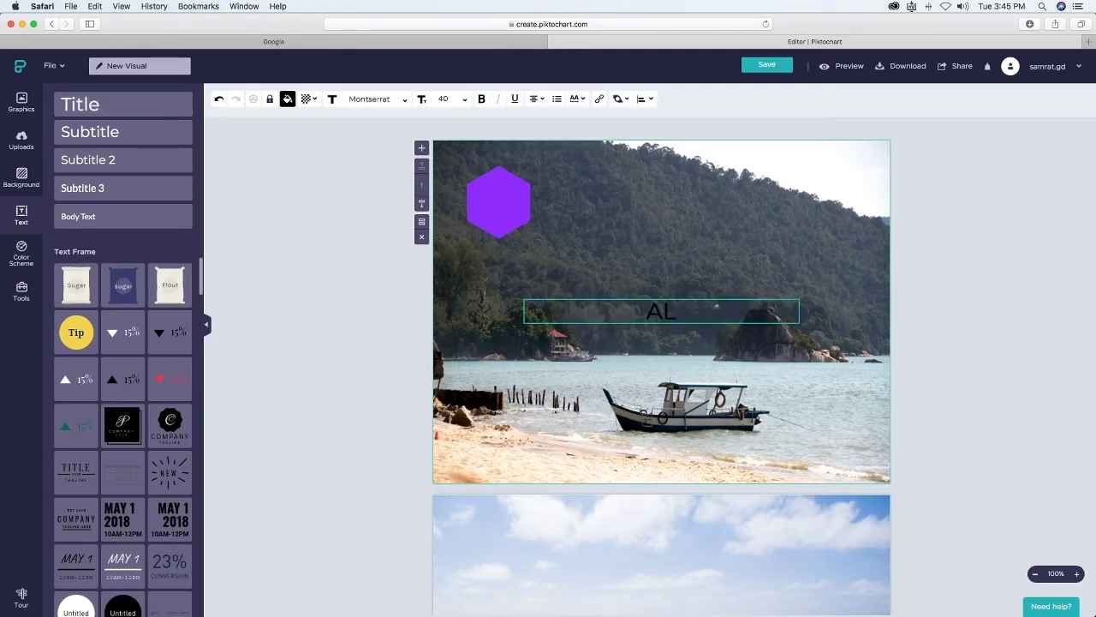
click(406, 100)
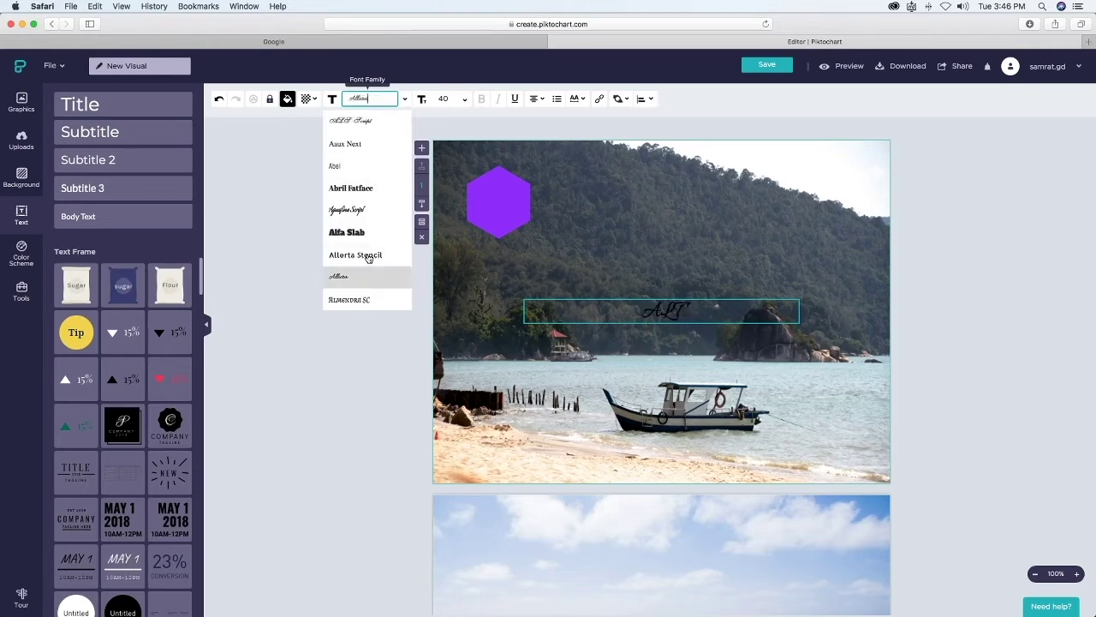
scroll(370, 252, down, 2)
click(341, 293)
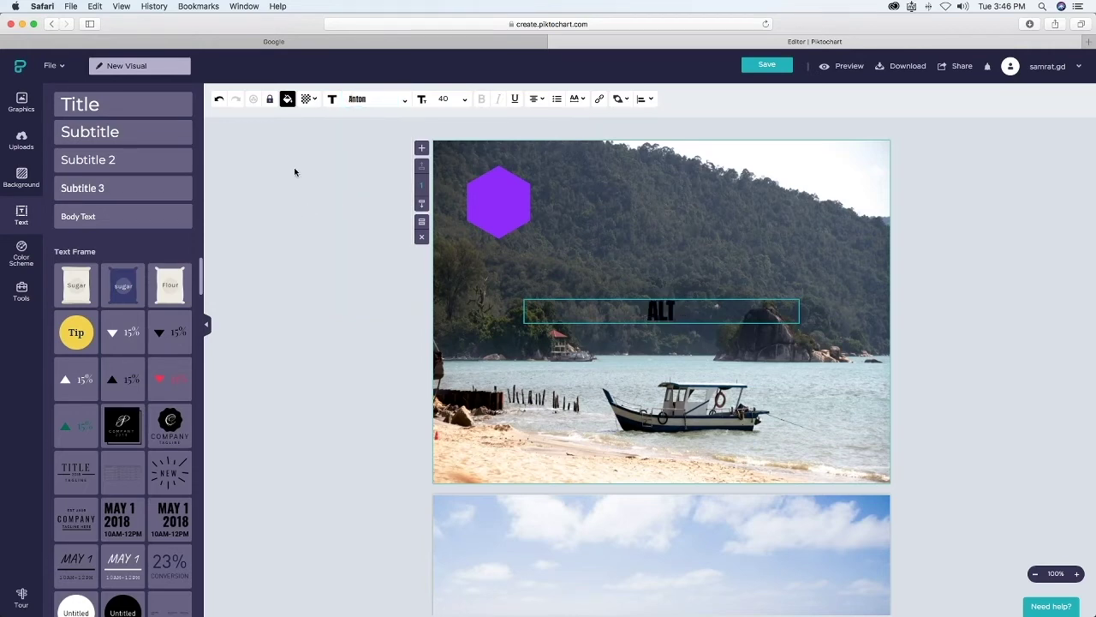
Colour the "ALT" title white and centre it over the purple hexagon.
click(287, 99)
click(351, 146)
click(346, 344)
drag(665, 312, 503, 204)
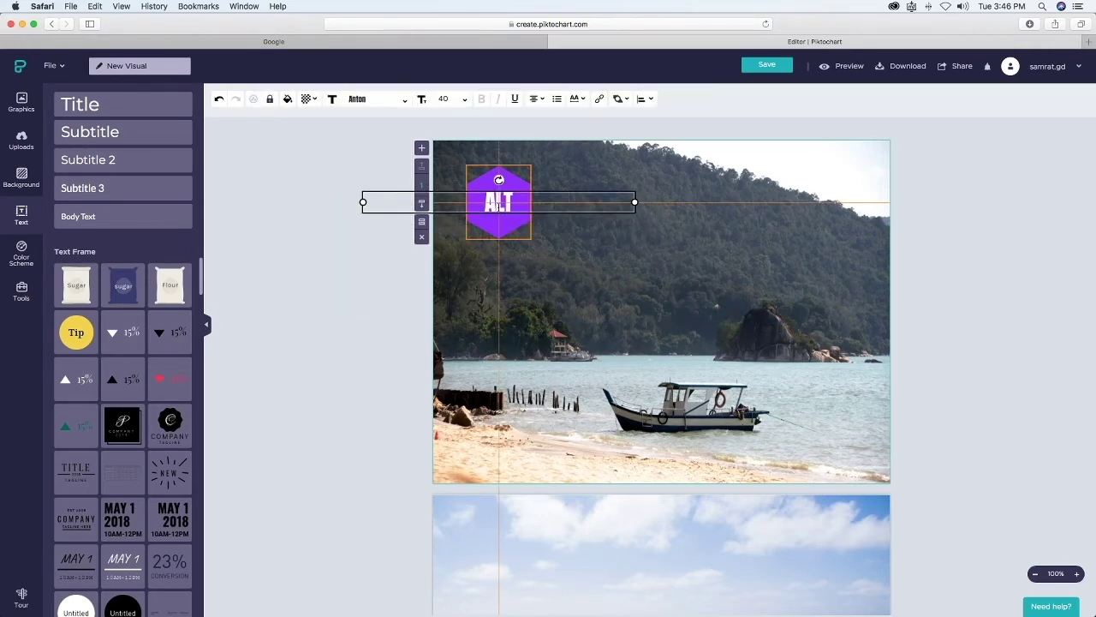
Set the "ALT" title's letter spacing to 7 and line height to 1.2, and narrow its box to fit inside the hexagon.
click(582, 100)
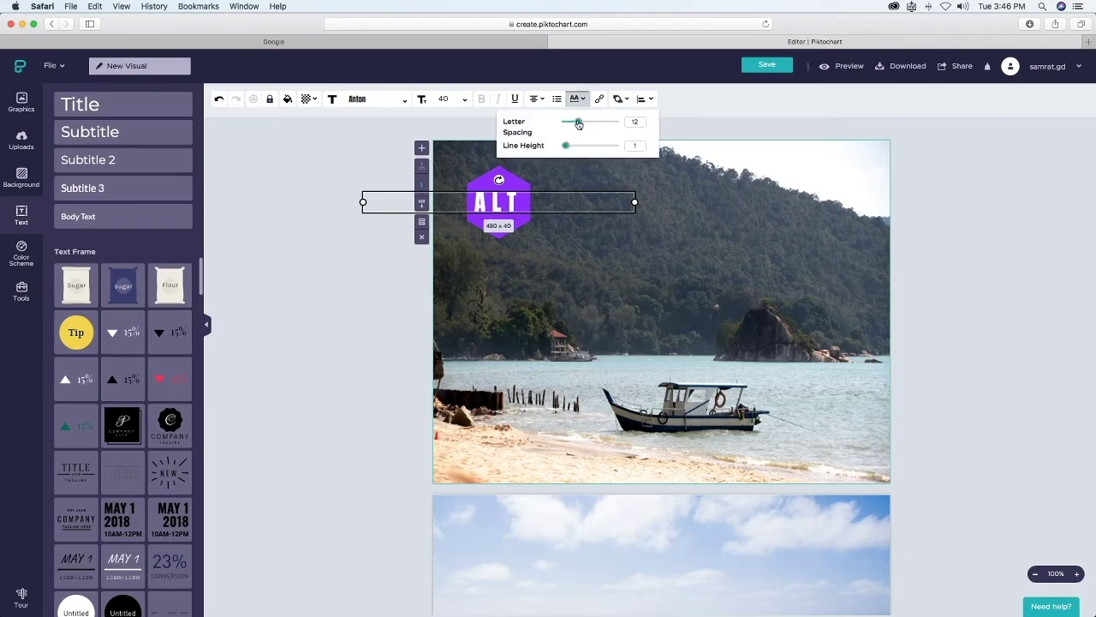
mouse_move(570, 148)
mouse_down()
mouse_move(597, 144)
mouse_move(568, 147)
mouse_up()
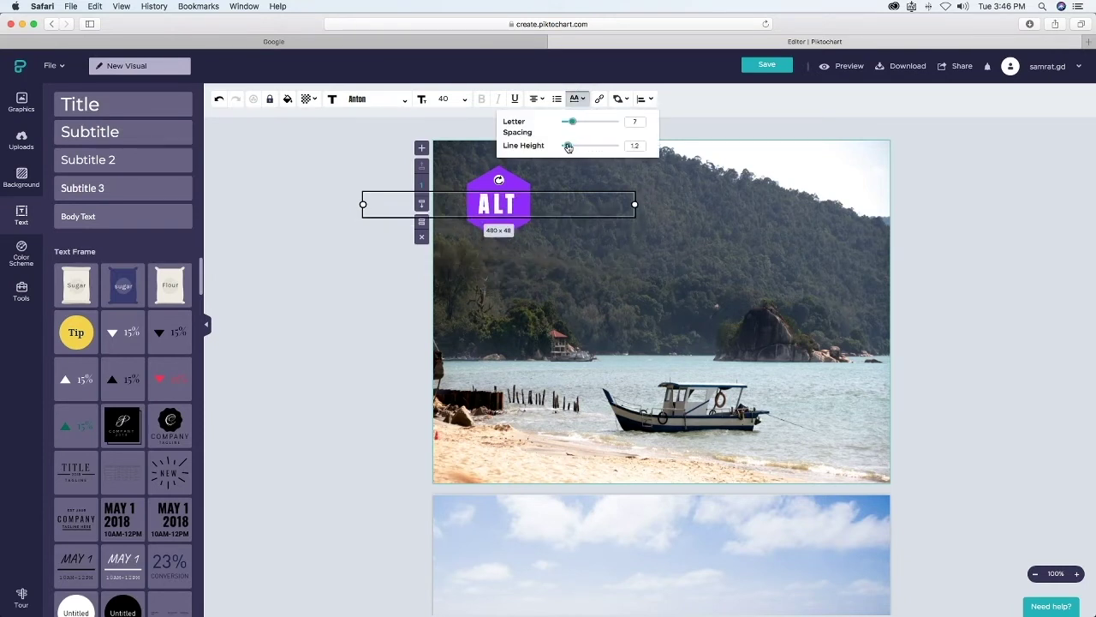
click(374, 220)
click(372, 211)
drag(363, 205, 498, 202)
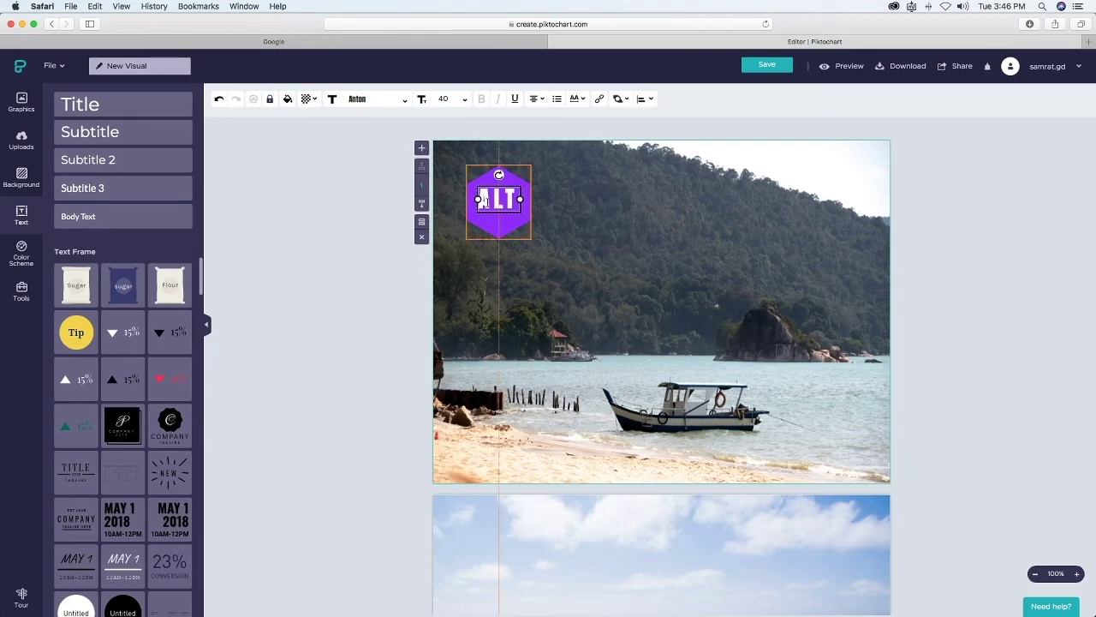
click(342, 248)
Add a subtitle reading "Lorem Ipsum Dolar Site" to the first slide and colour it light grey.
click(101, 133)
text(Lorem Ips)
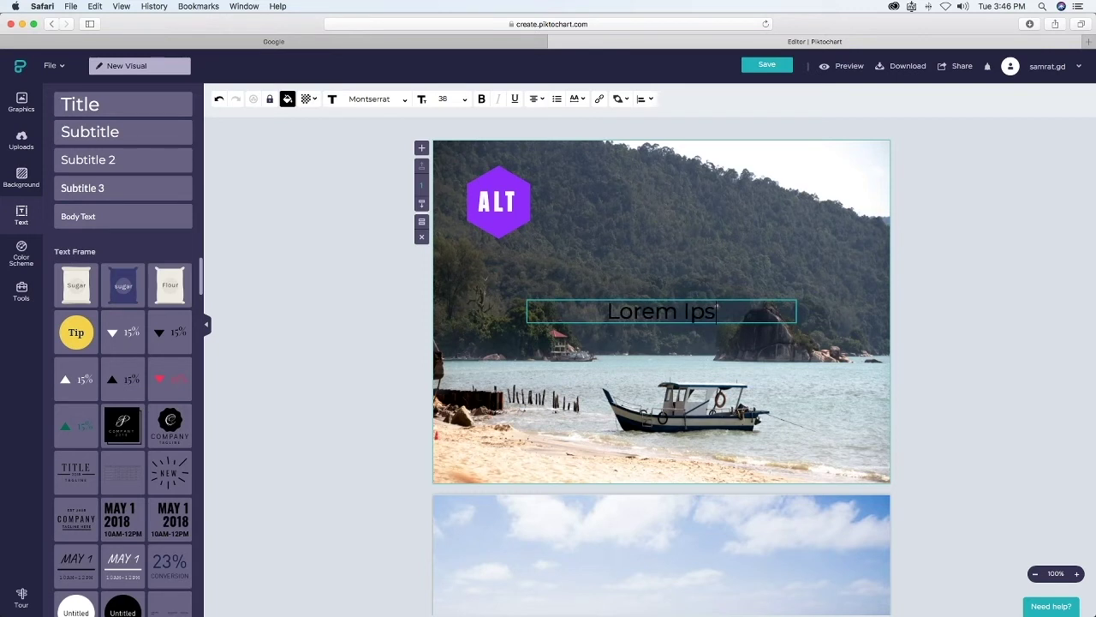
text(um Dolar Site)
key(ctrl+a)
click(288, 98)
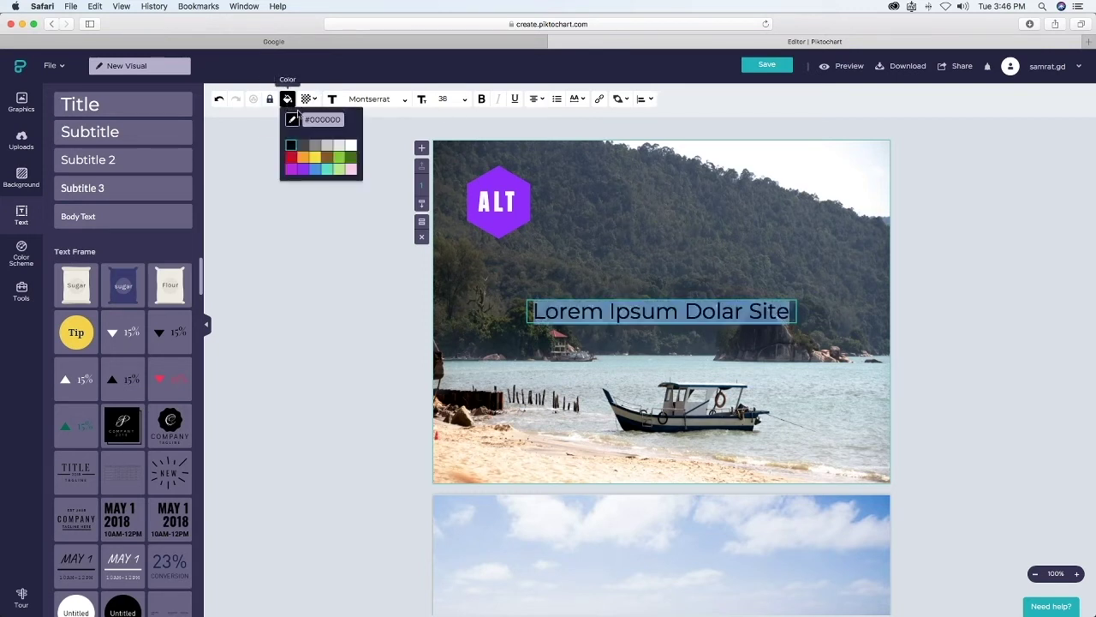
click(306, 168)
click(327, 148)
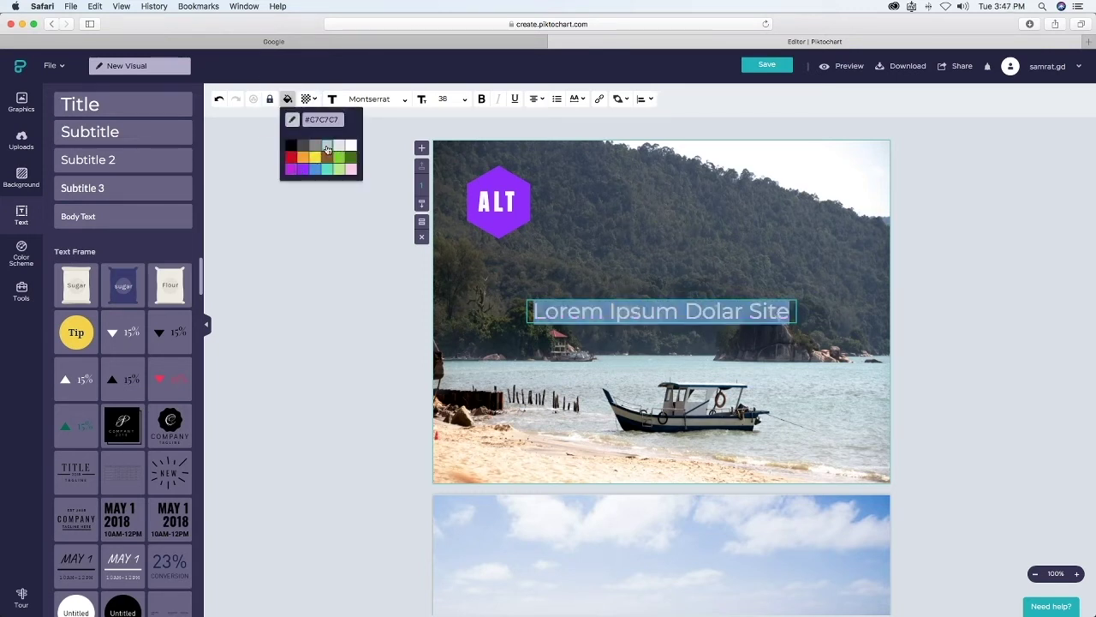
Make only the words "Lorem Ipsum" of the subtitle bold and move the subtitle beside the hexagon.
click(482, 100)
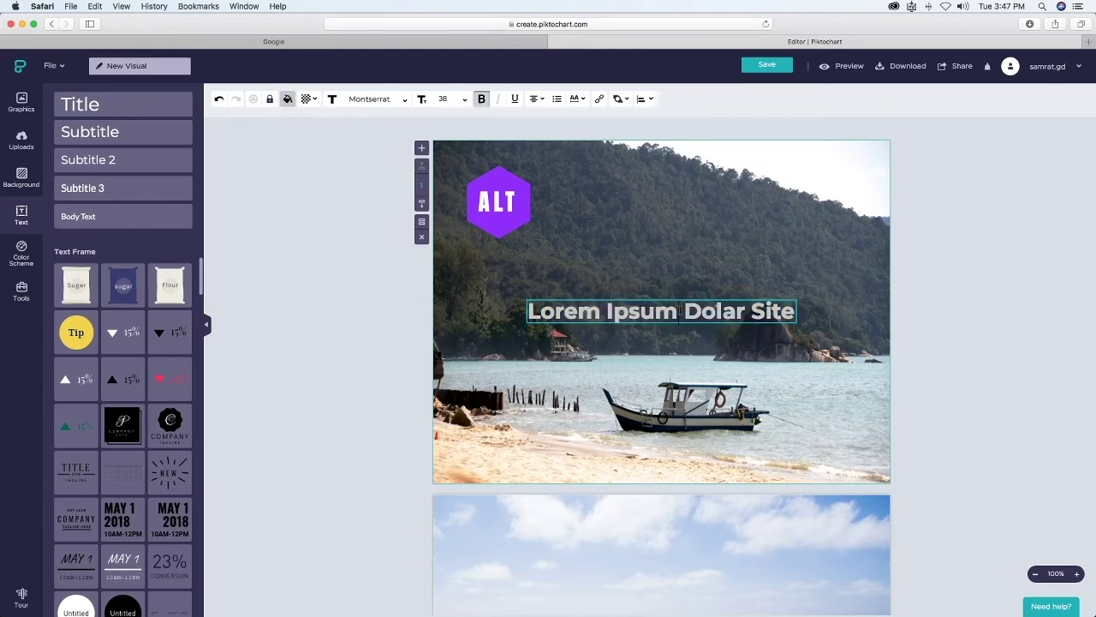
drag(684, 311, 795, 310)
click(482, 100)
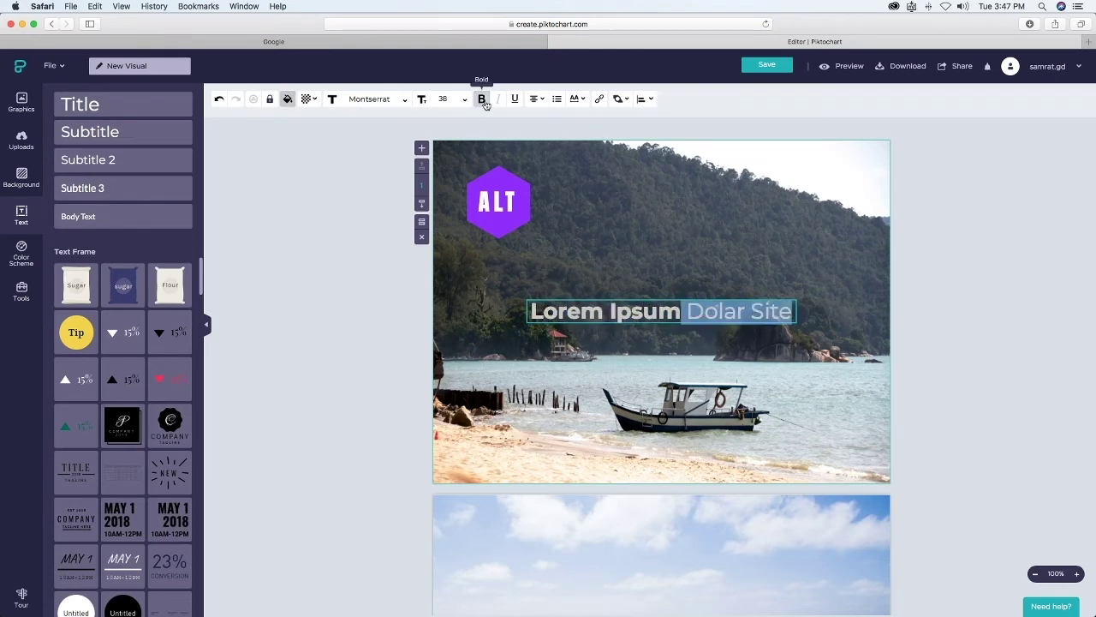
click(299, 253)
drag(657, 311, 676, 203)
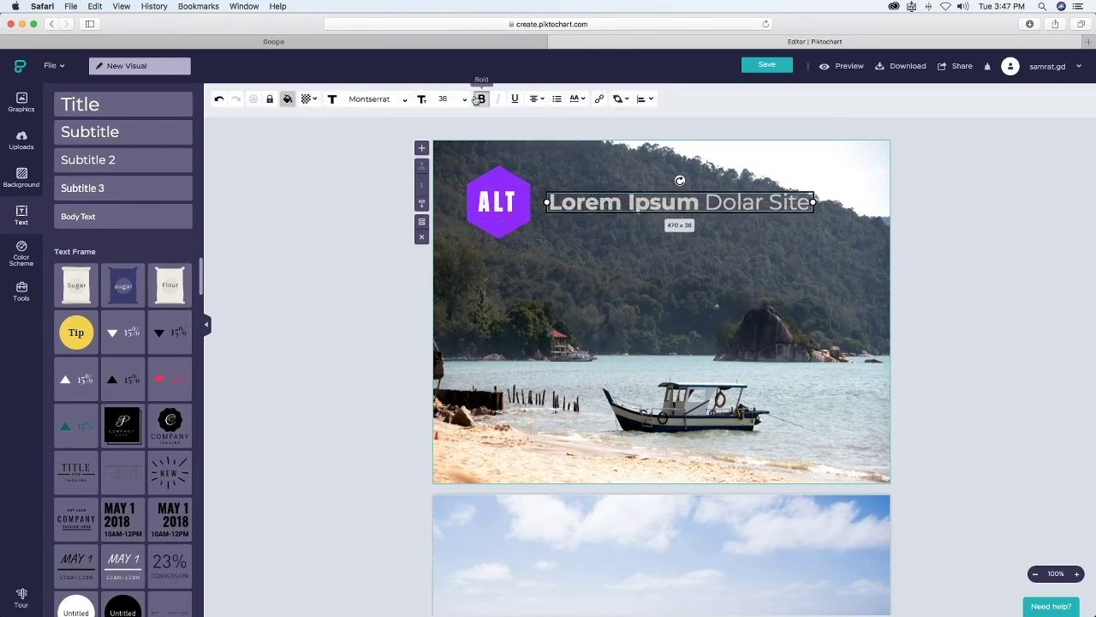
Set the subtitle's font size to 24, narrow its box to about 306 px and position it close to the hexagon.
click(443, 98)
text(14)
scroll(437, 223, down, 2)
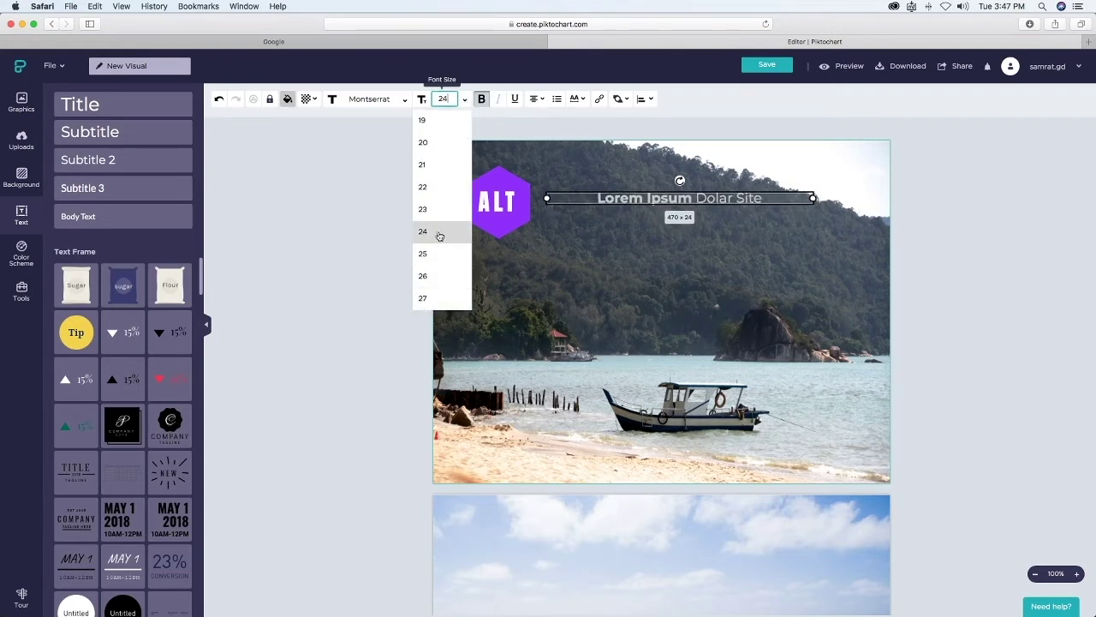
click(440, 236)
click(377, 241)
drag(578, 198, 601, 200)
click(963, 268)
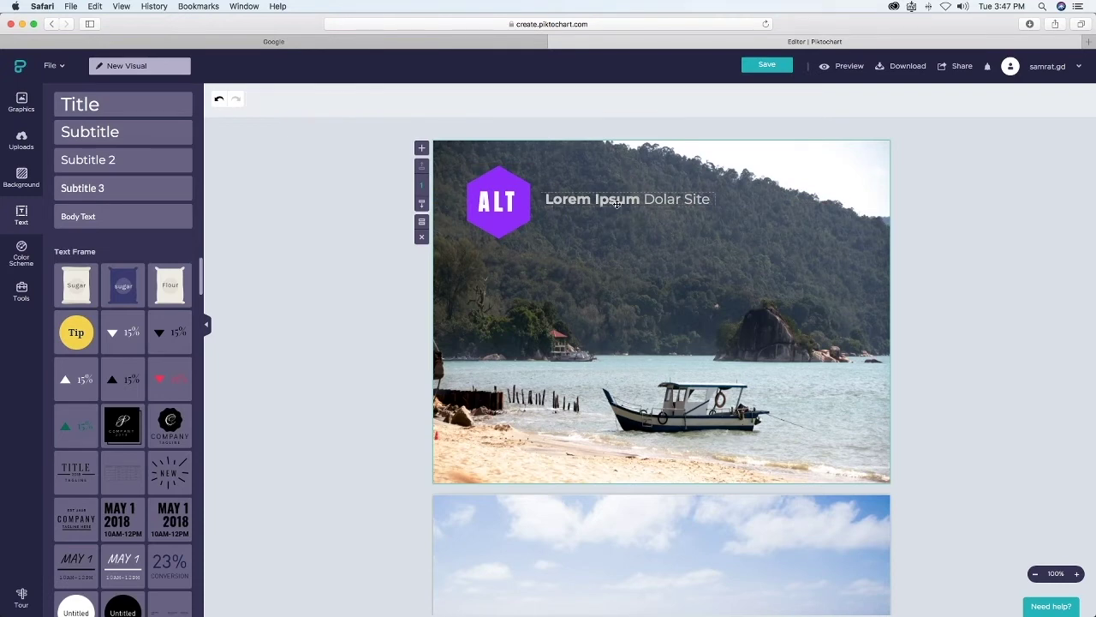
Recolour the "Lorem Ipsum Dolar Site" subtitle white.
click(611, 200)
mouse_move(288, 99)
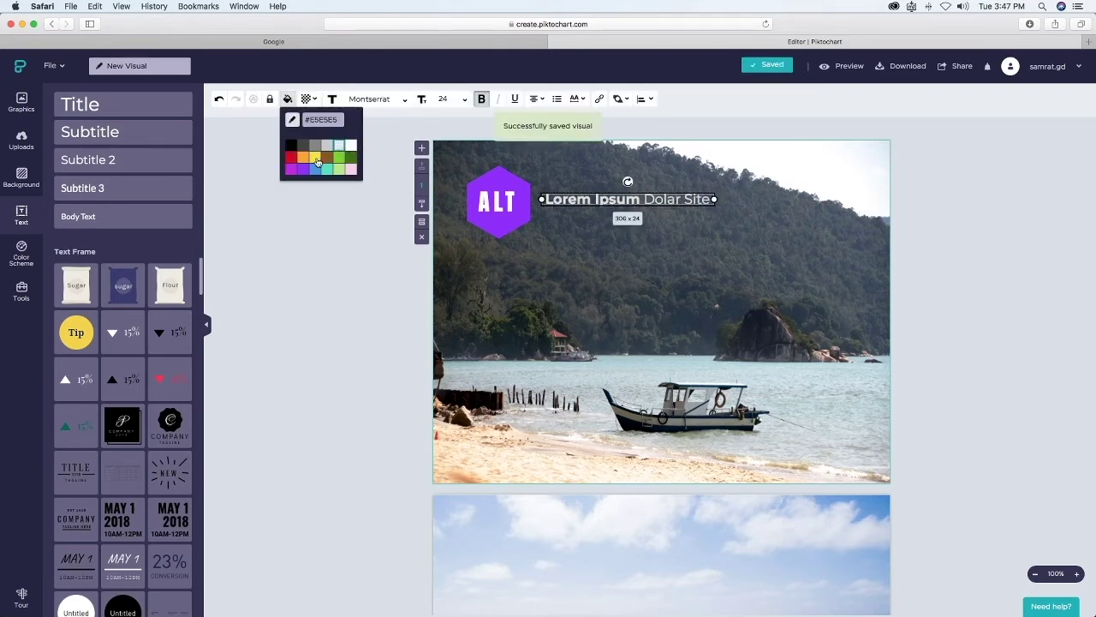
click(351, 145)
click(488, 264)
scroll(737, 320, down, 2)
scroll(738, 320, up, 2)
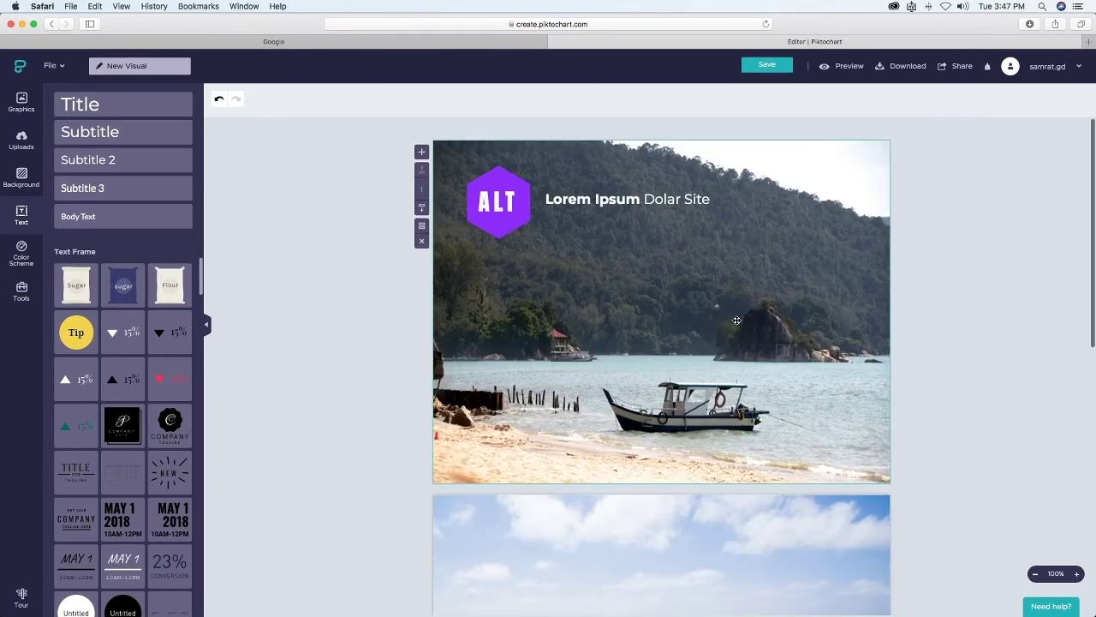
Add the red and black "Image Editing" text frame, shrink it and place it near the first slide's lower-right corner.
scroll(113, 398, down, 15)
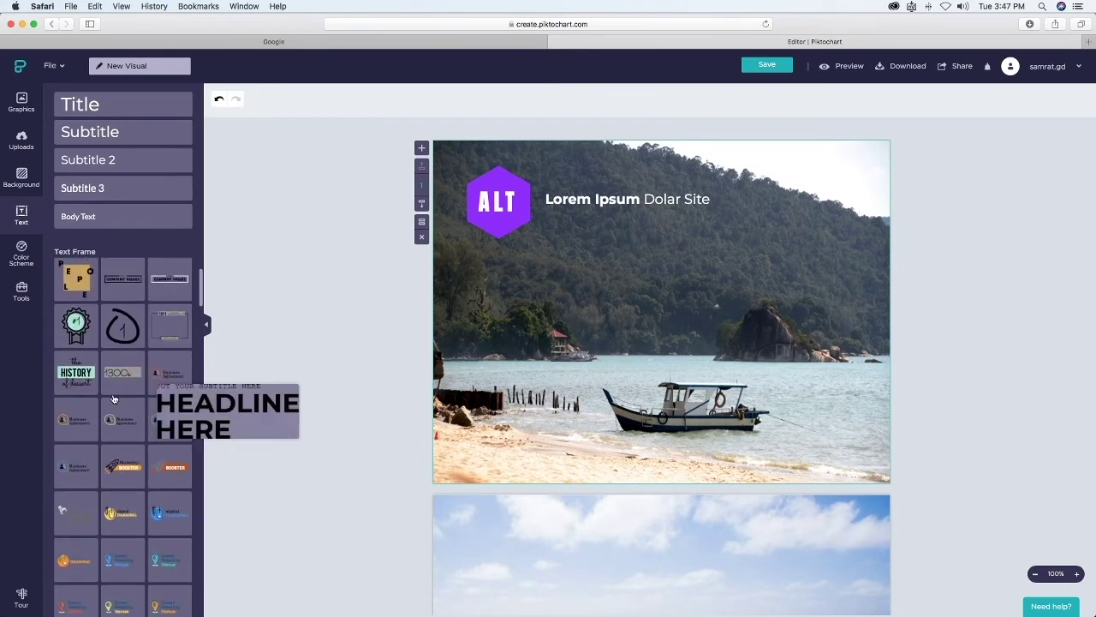
scroll(98, 300, up, 15)
scroll(117, 469, down, 10)
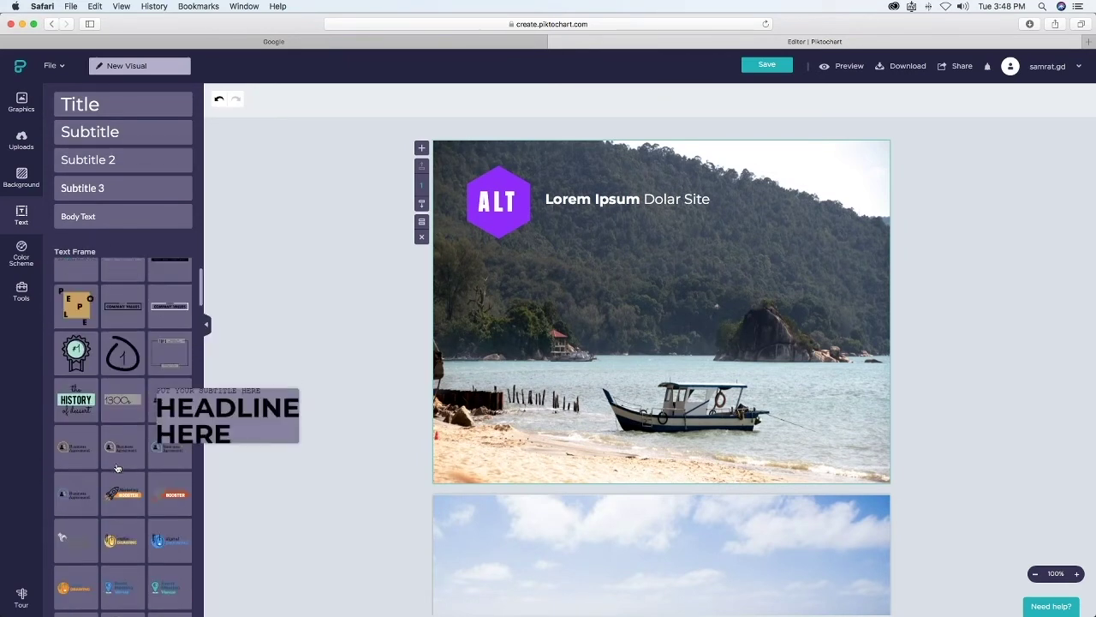
scroll(117, 469, down, 3)
click(76, 424)
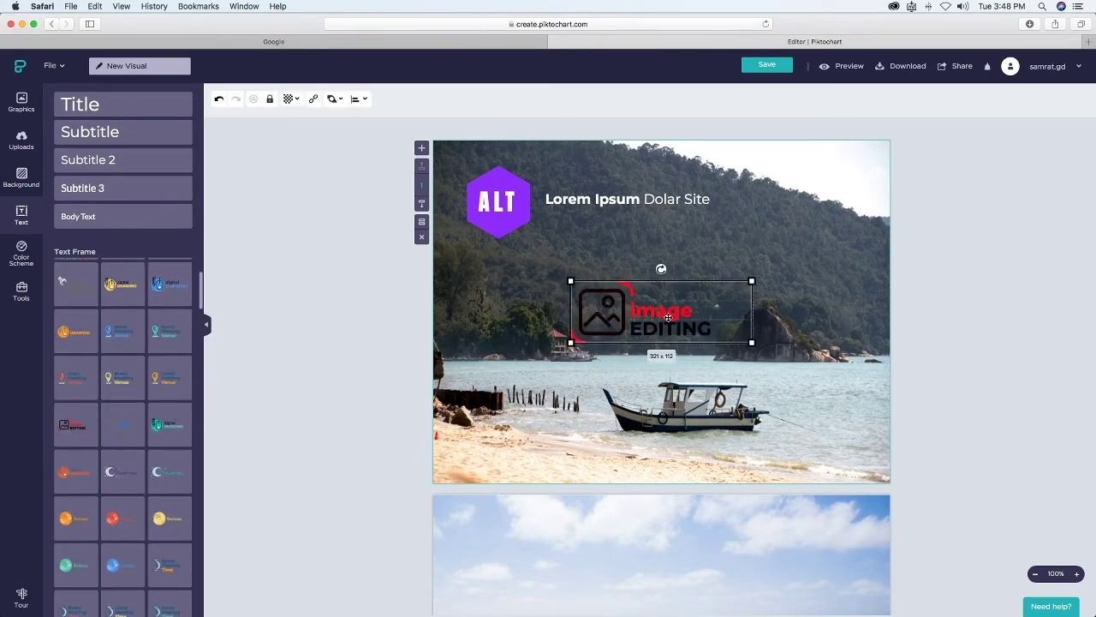
drag(719, 369, 551, 442)
drag(640, 411, 803, 449)
Change the text frame's wording to "Landscape Photography", then shrink it slightly and fit it into the slide's lower-right corner.
double_click(803, 449)
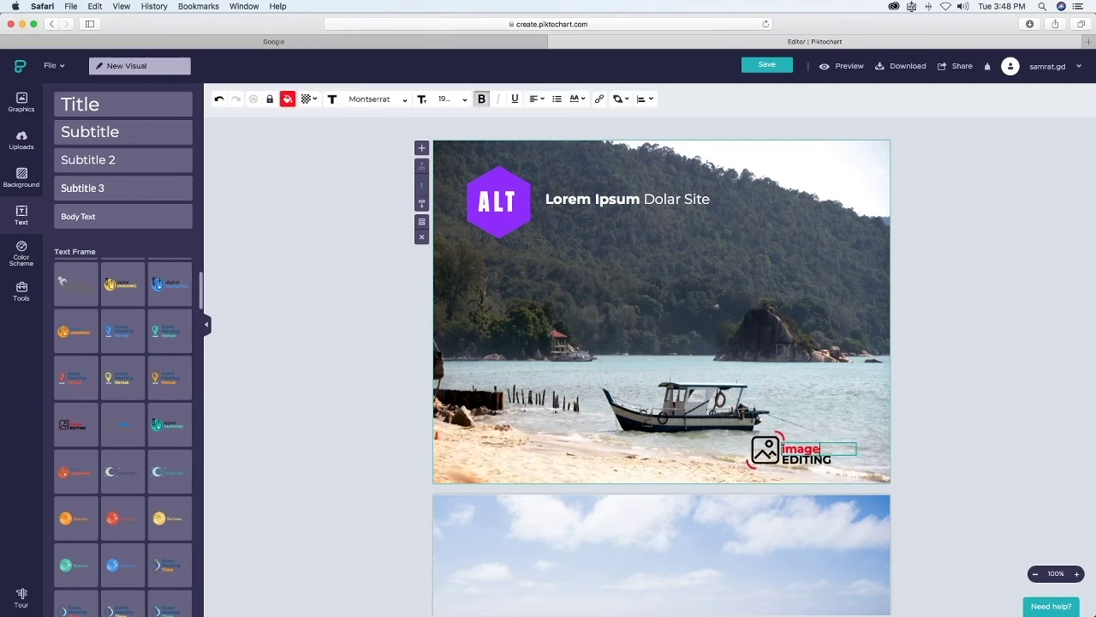
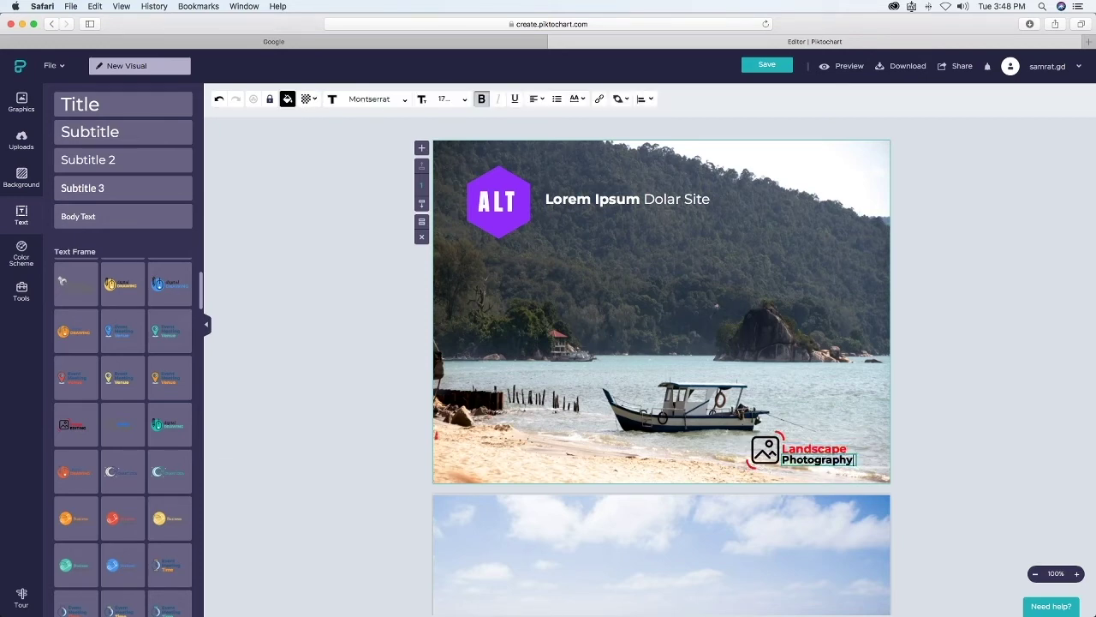
click(926, 471)
click(838, 464)
drag(856, 470, 834, 453)
click(911, 453)
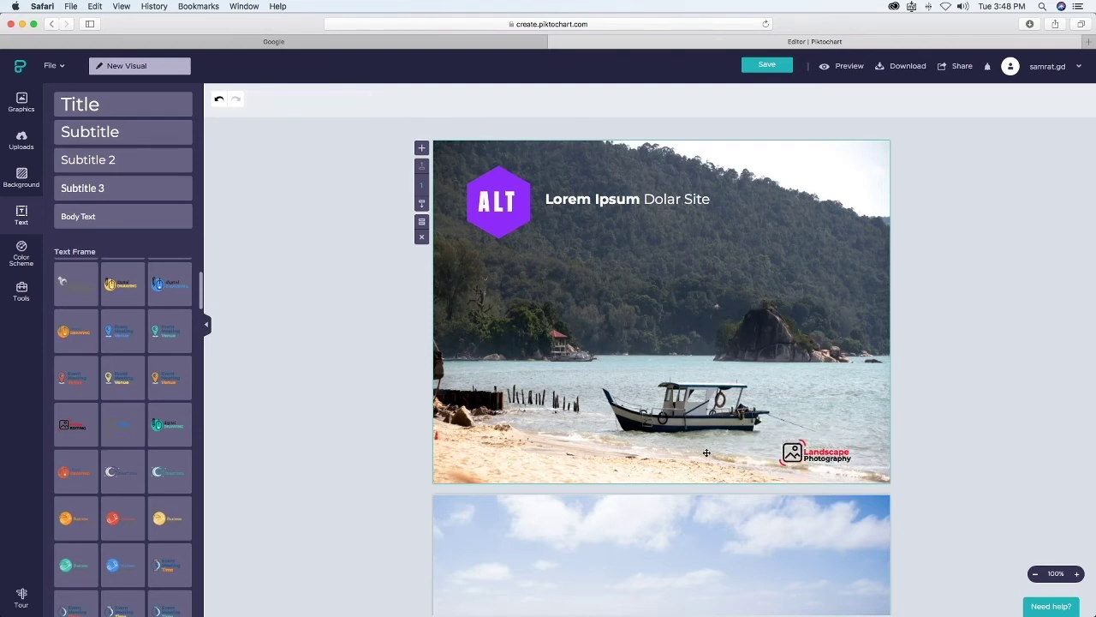
Duplicate the "Landscape Photography" text frame and place the copy in the second slide's upper-left corner.
scroll(577, 462, down, 5)
click(799, 181)
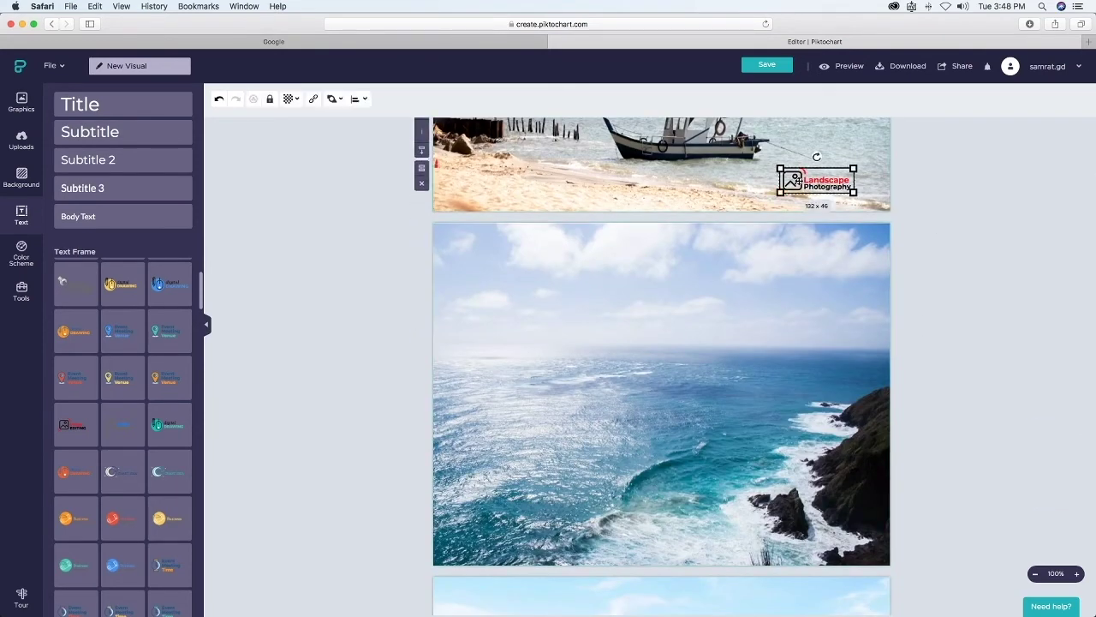
key(super+c)
key(super+v)
drag(816, 186, 487, 253)
click(506, 305)
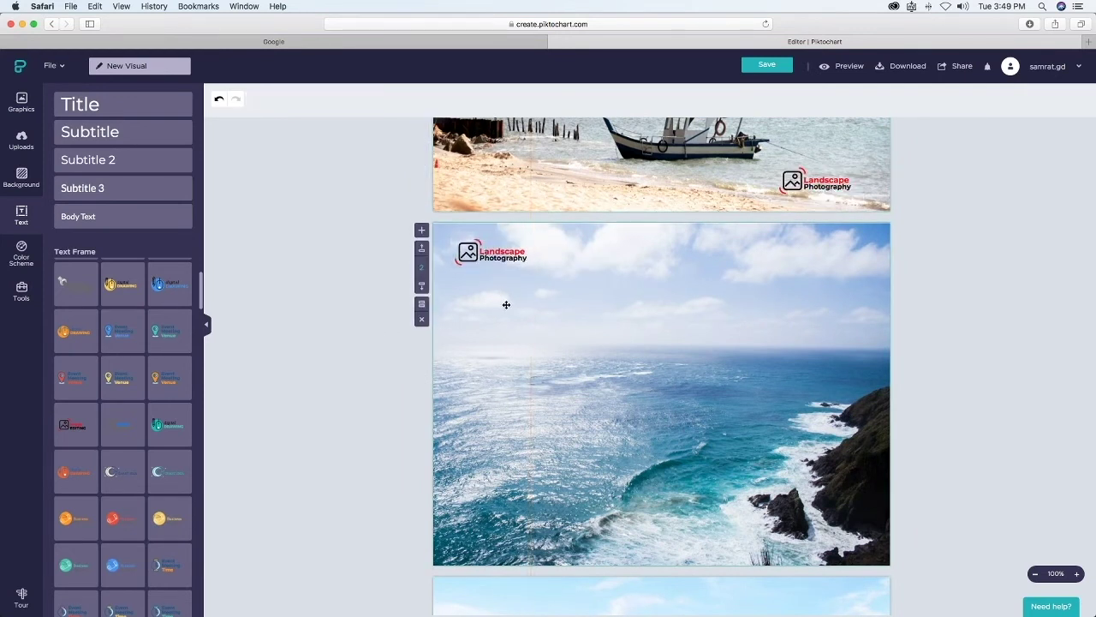
Add a bold "LOREM IPSUM" title to the second slide, narrow its box to about 314 px and place it beneath the text frame.
click(80, 104)
text(LOR)
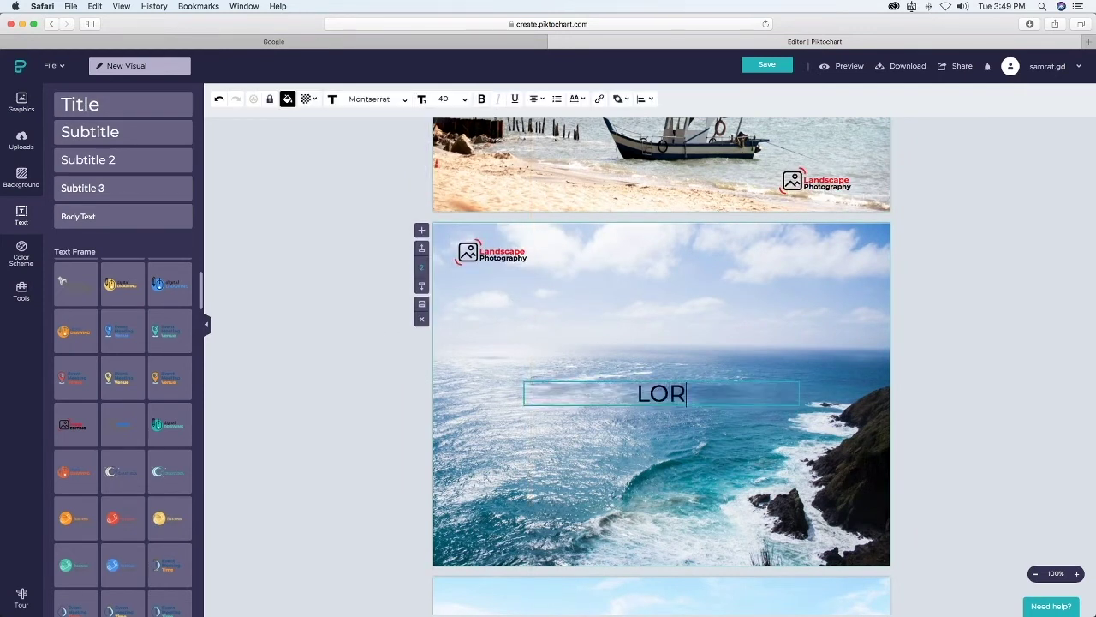
text(EM IPSUM)
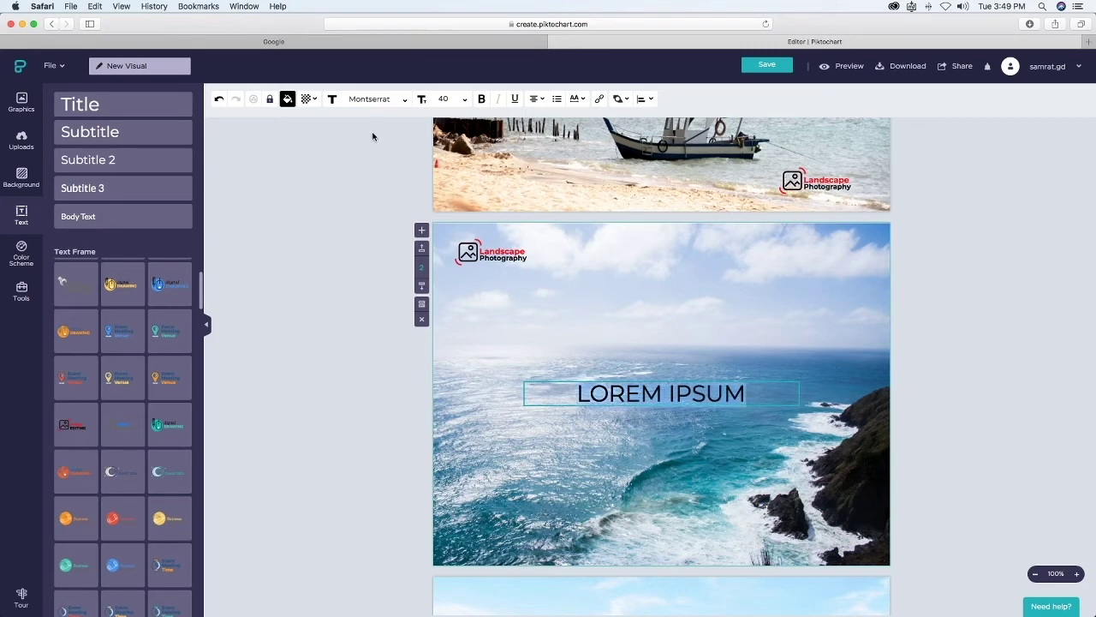
click(482, 100)
drag(650, 393, 584, 293)
drag(731, 294, 636, 294)
click(367, 352)
drag(549, 294, 551, 296)
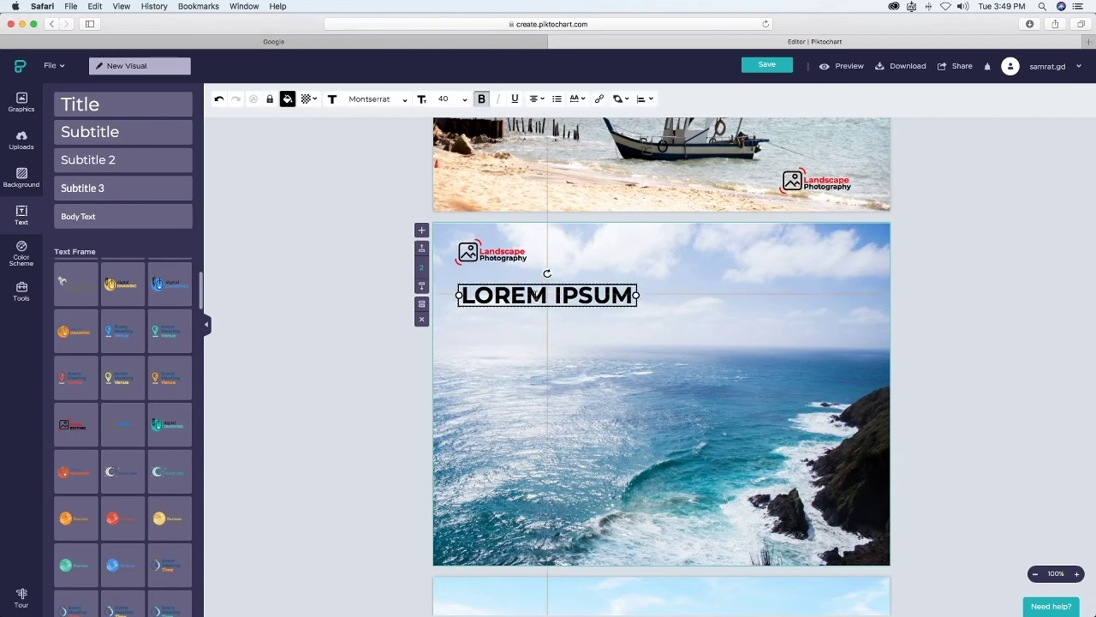
Add a dashed line and place it directly beneath the second slide's "LOREM IPSUM" title.
click(40, 250)
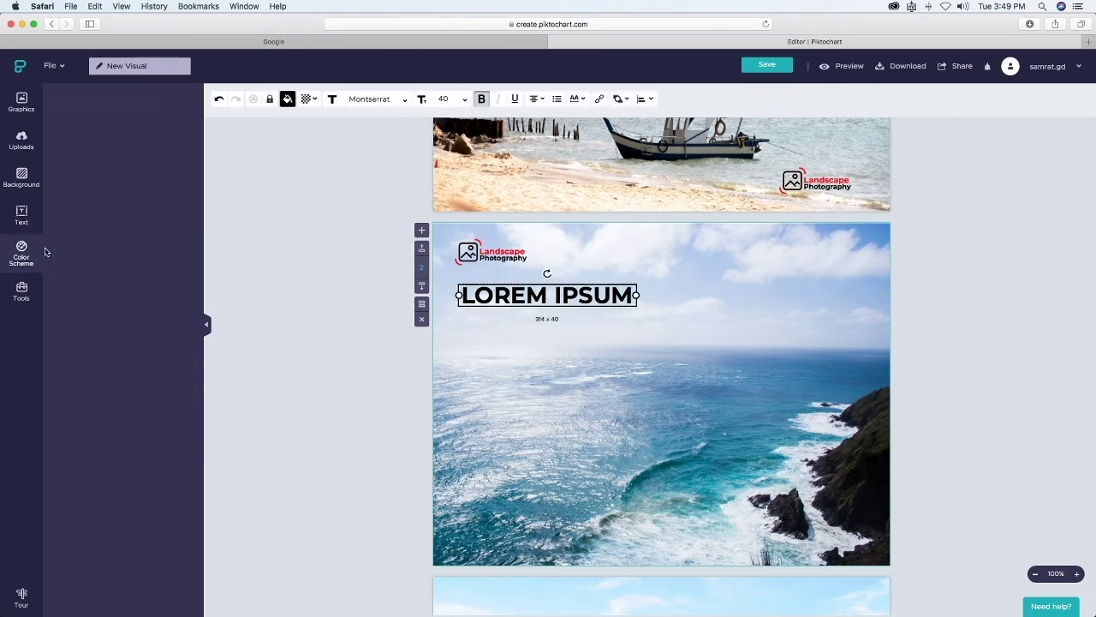
click(19, 292)
click(23, 104)
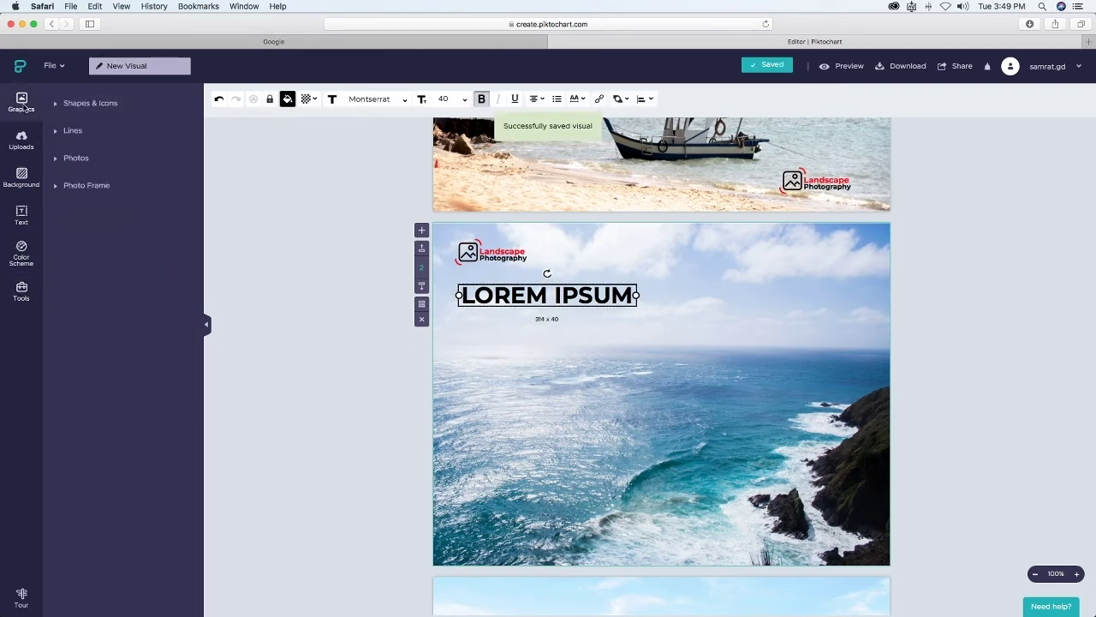
click(72, 131)
click(75, 171)
drag(651, 392, 497, 313)
click(486, 349)
click(336, 418)
click(384, 414)
Copy the "Lorem Ipsum Dolar Site" subtitle from the first slide and place it under the second slide's dashed line.
scroll(583, 317, up, 5)
click(607, 191)
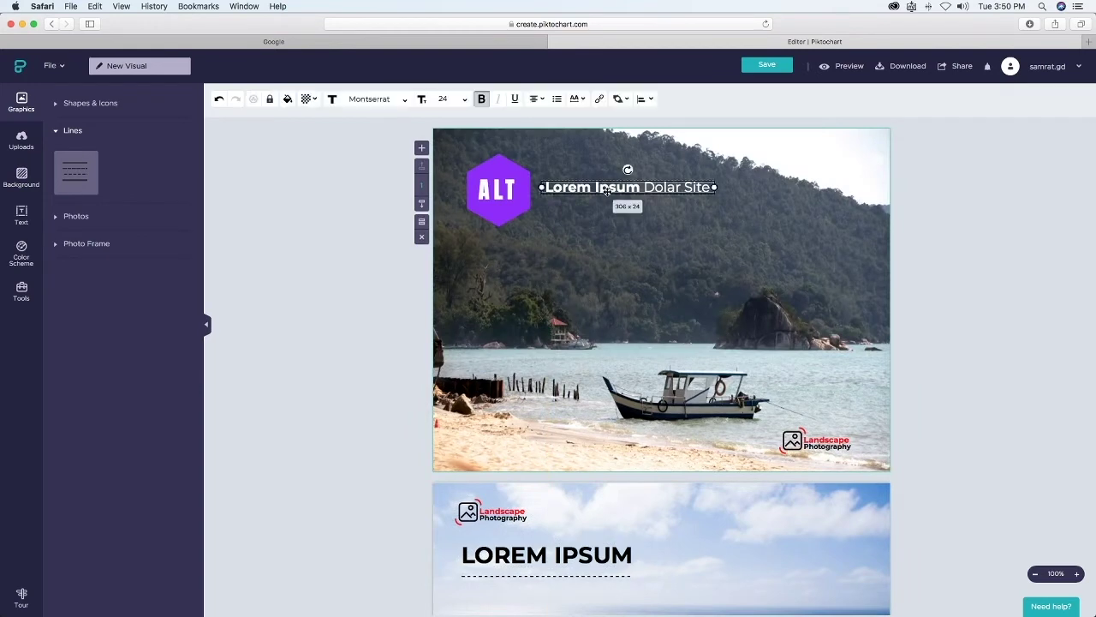
key(super+c)
scroll(582, 326, down, 4)
click(555, 360)
key(super+v)
drag(631, 346, 510, 387)
Recolour the second slide's subtitle blue and align it beneath the dashed line.
click(288, 100)
click(296, 220)
click(506, 379)
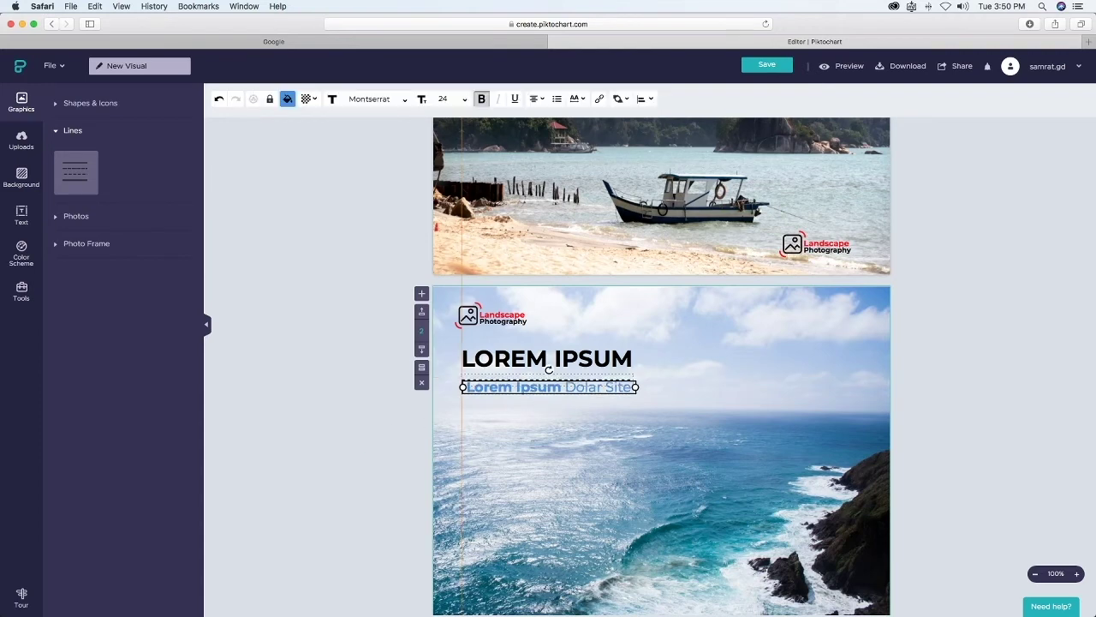
click(291, 412)
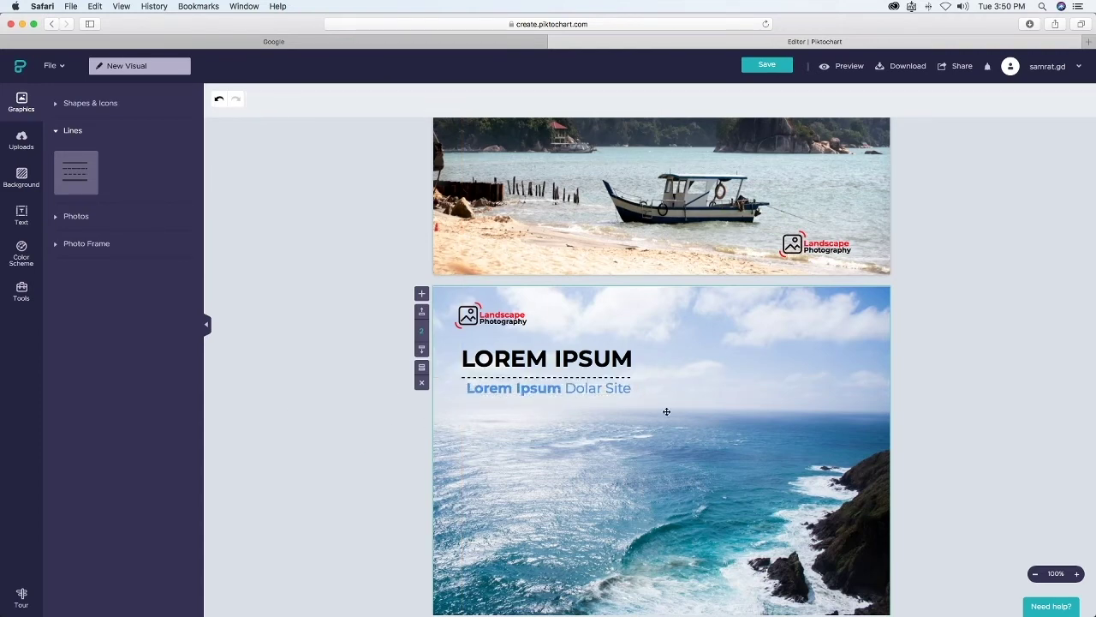
Copy the second slide's text frame, title, dashed line and subtitle together onto the third slide.
scroll(704, 411, down, 5)
scroll(704, 411, up, 3)
click(497, 161)
shift+click(523, 204)
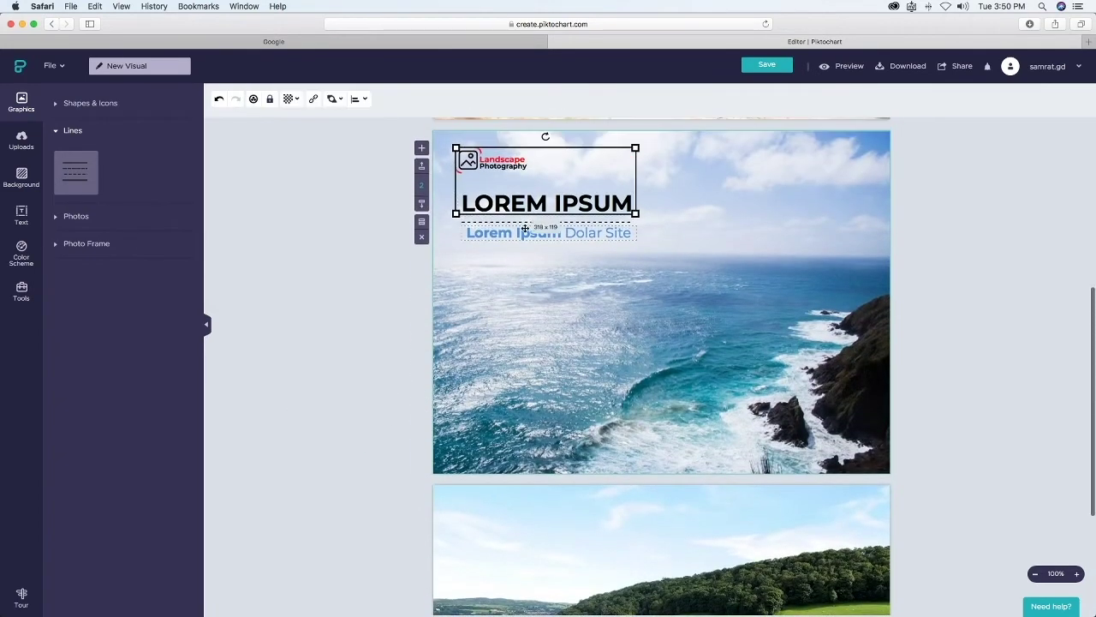
drag(525, 227, 573, 233)
key(super+c)
scroll(573, 257, down, 2)
click(449, 488)
key(super+v)
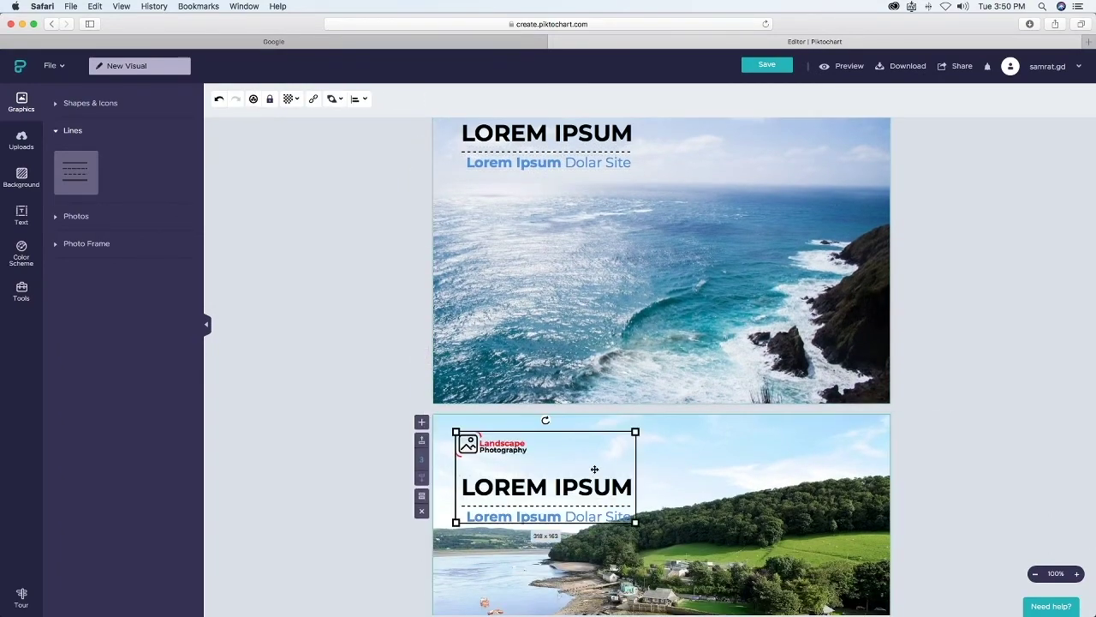
click(540, 540)
scroll(540, 539, down, 3)
scroll(498, 377, up, 5)
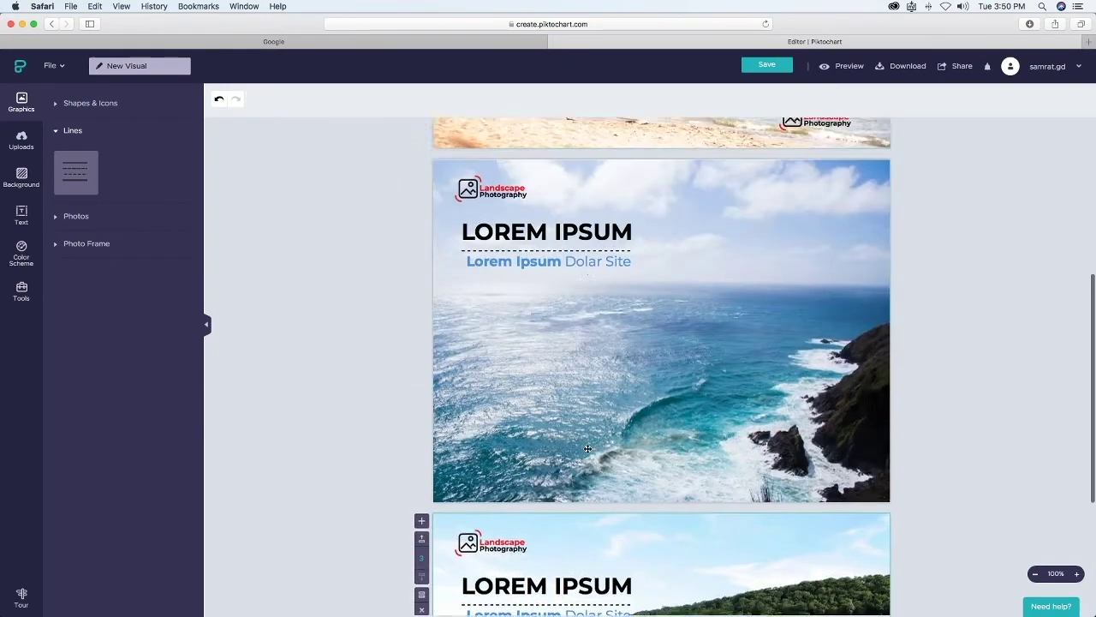
Try a purple title with an orange subtitle on the third slide.
scroll(498, 377, down, 5)
click(498, 338)
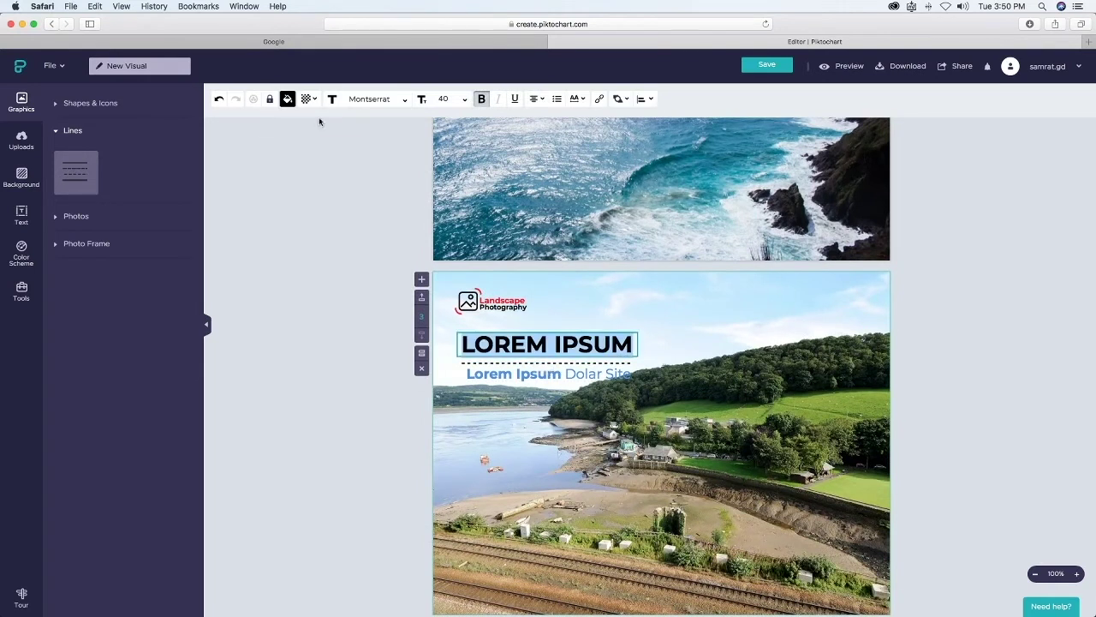
click(287, 99)
click(296, 172)
click(305, 296)
click(525, 374)
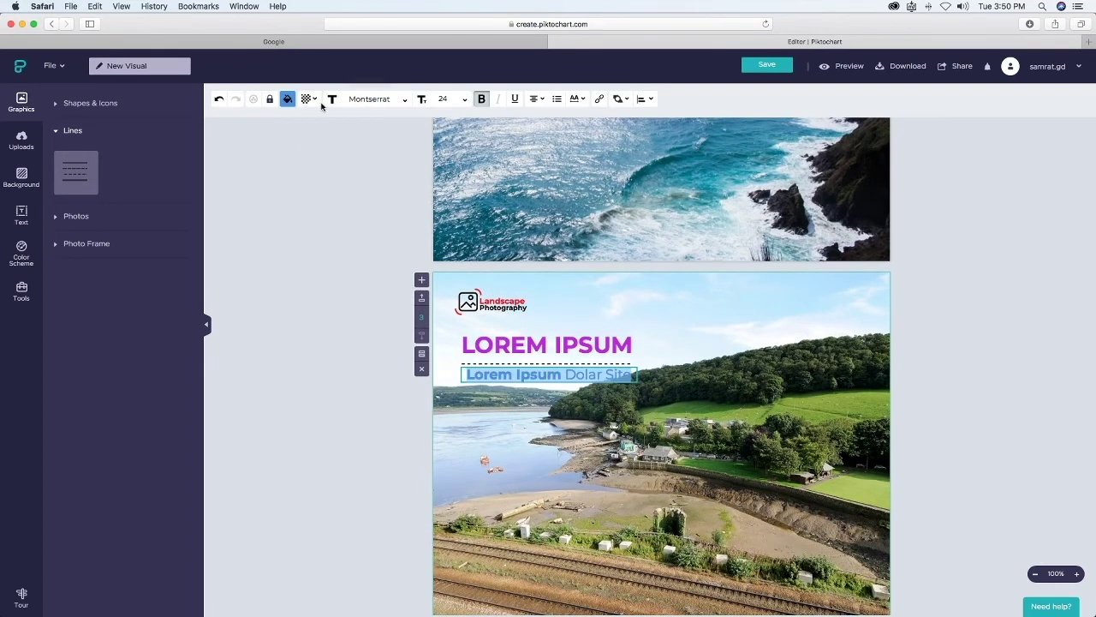
click(288, 99)
click(282, 344)
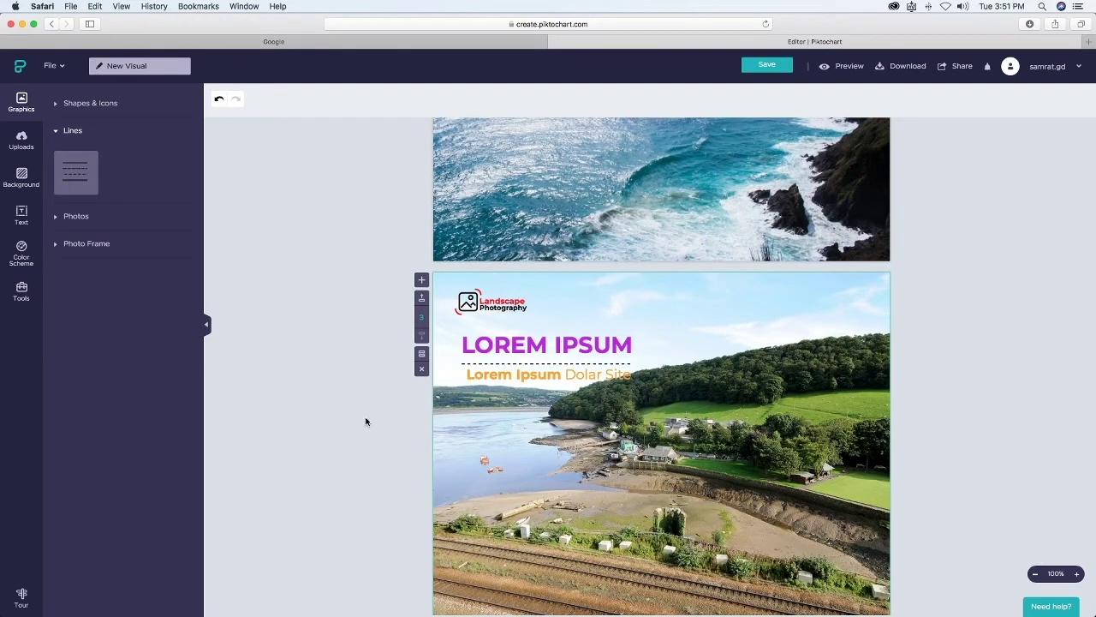
Recolour the third slide's title bright green and its subtitle purple (#BD10E0).
click(513, 346)
click(289, 99)
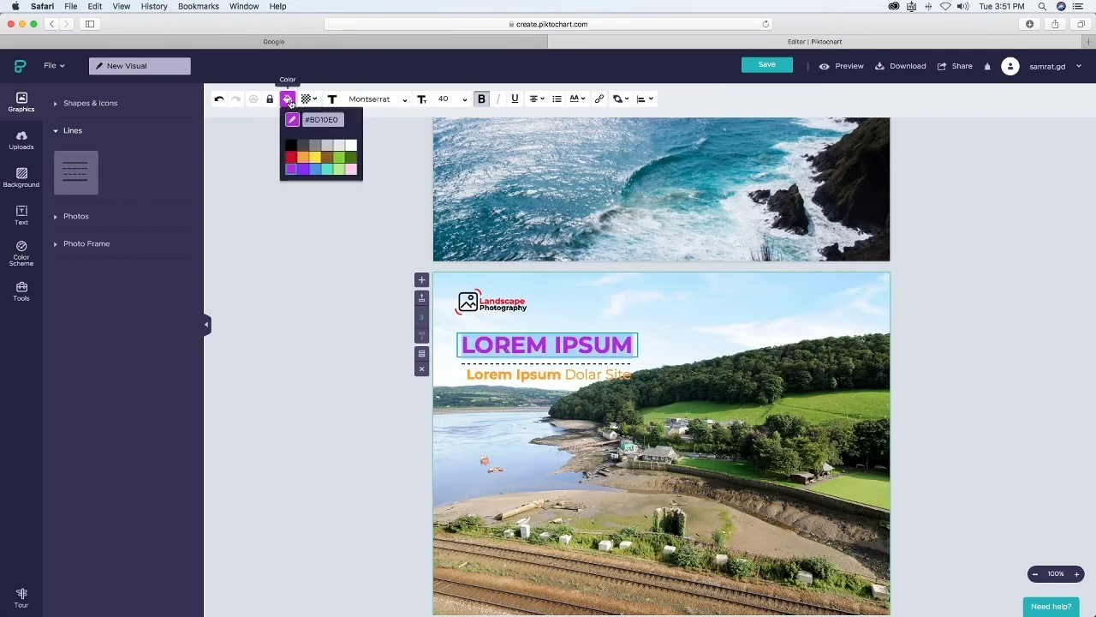
click(343, 161)
click(526, 375)
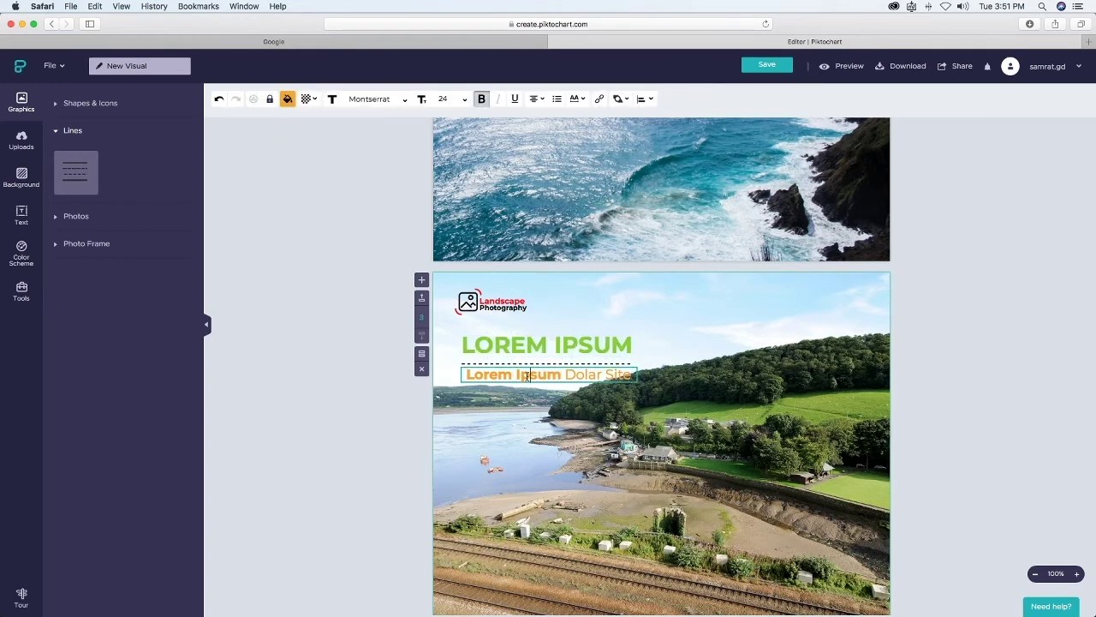
click(288, 98)
click(290, 169)
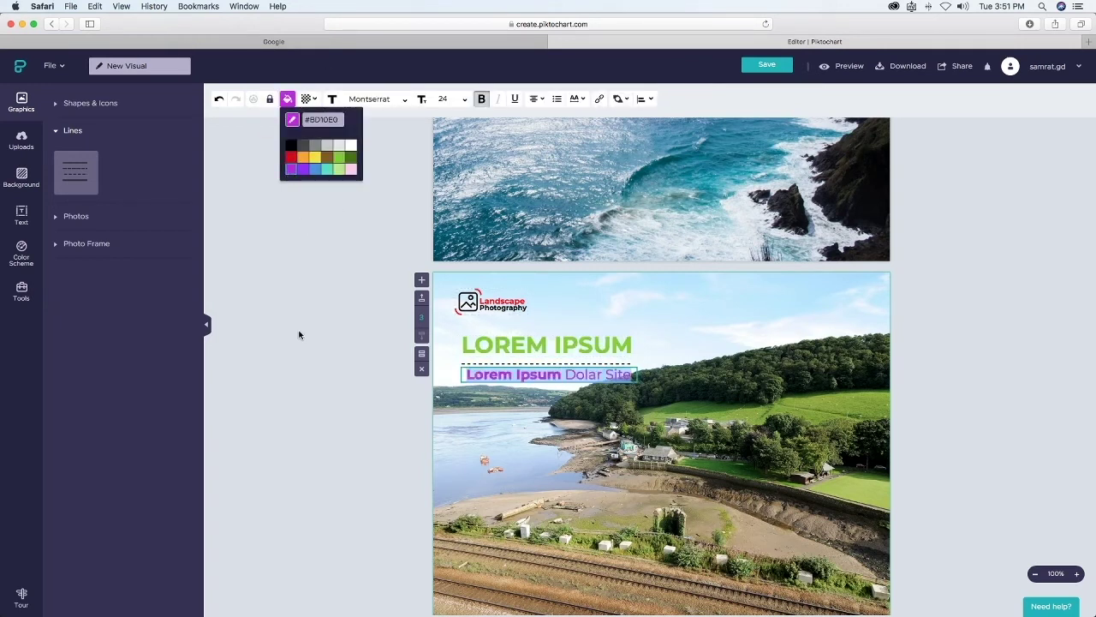
click(298, 335)
Try several patterned background images on the blank fourth slide, from blue waves through to black polka dots.
scroll(442, 284, down, 3)
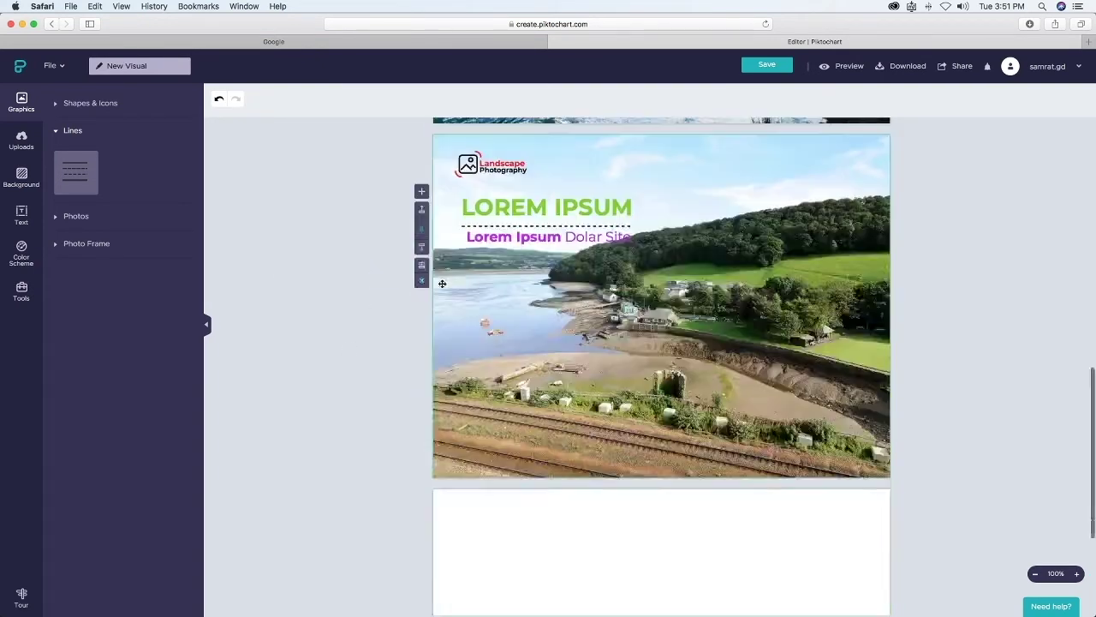
scroll(442, 283, down, 3)
click(22, 177)
scroll(141, 382, down, 1)
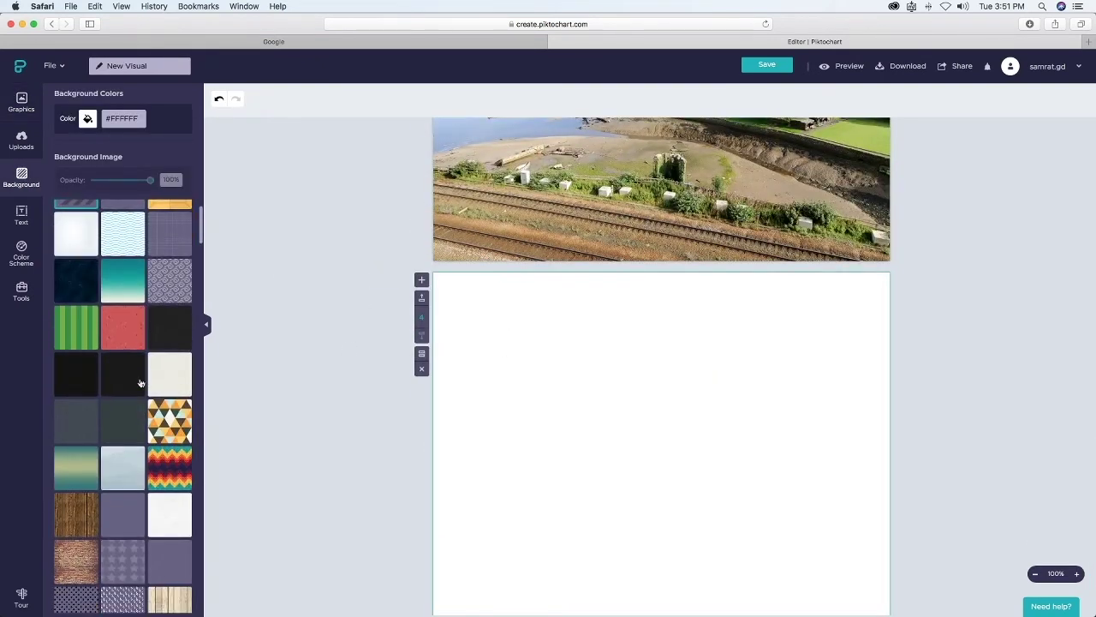
click(123, 227)
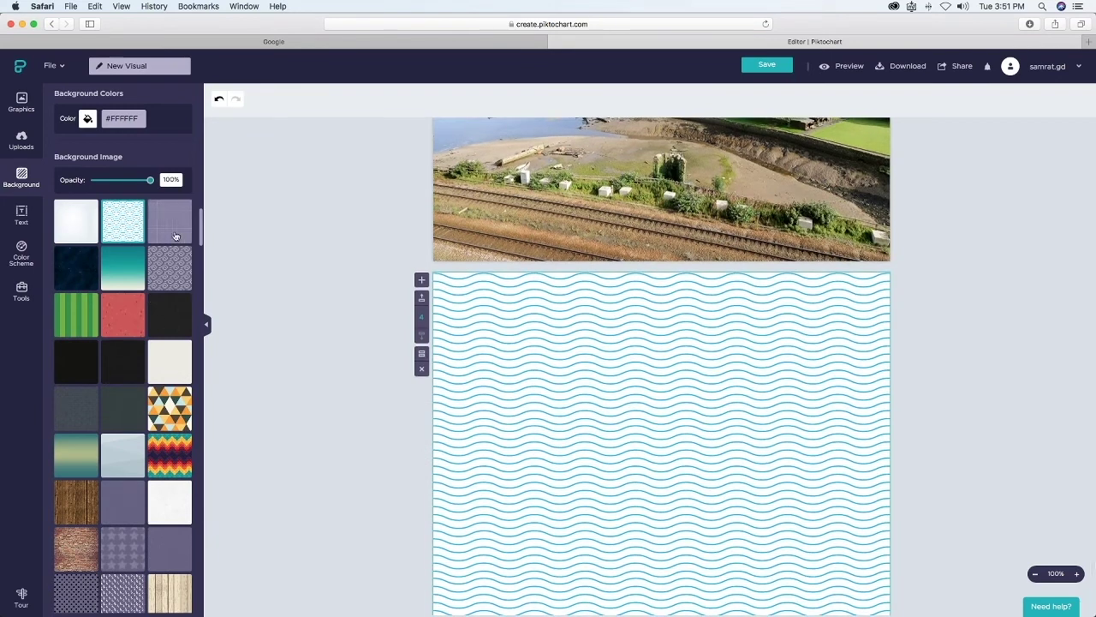
click(174, 236)
click(74, 320)
click(76, 501)
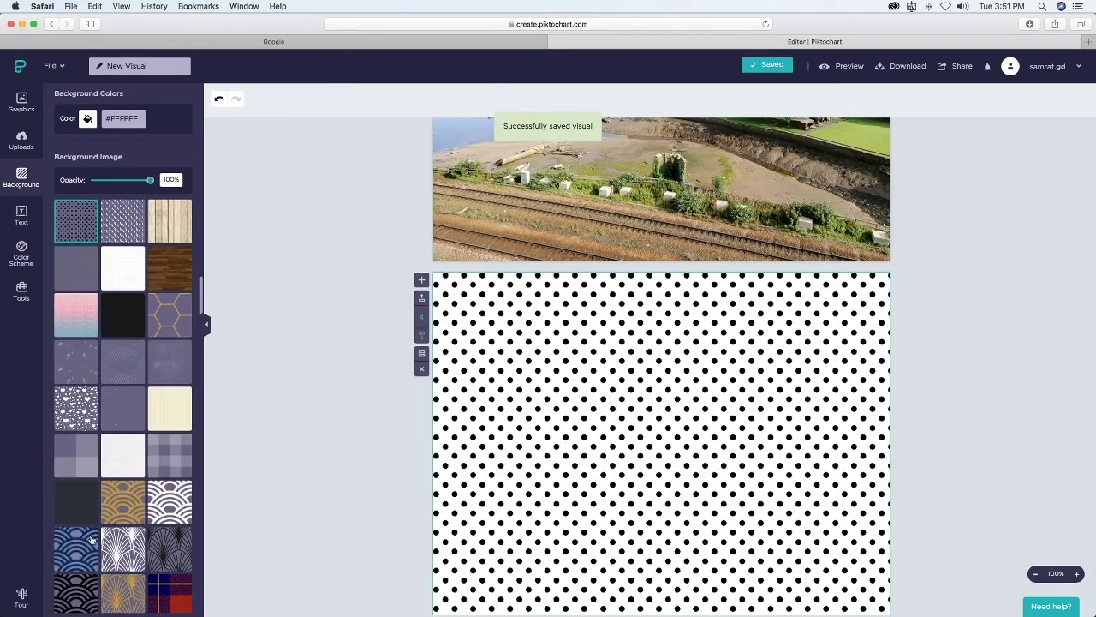
Clear the fourth slide's polka-dot background and apply the fine diagonal-stripe pattern instead.
scroll(92, 538, down, 15)
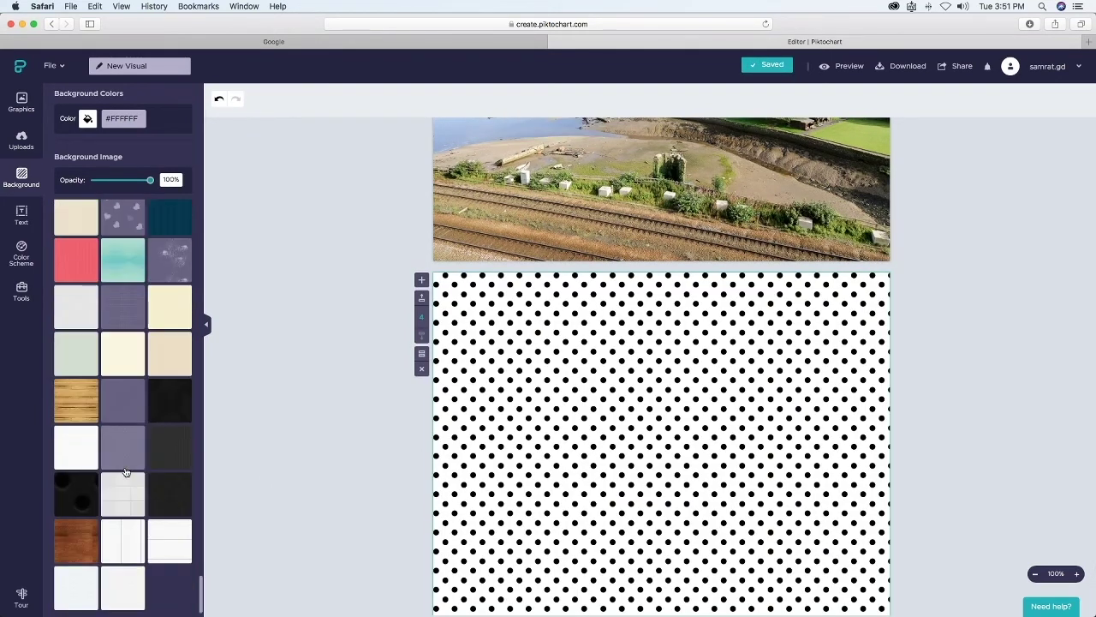
scroll(125, 472, up, 15)
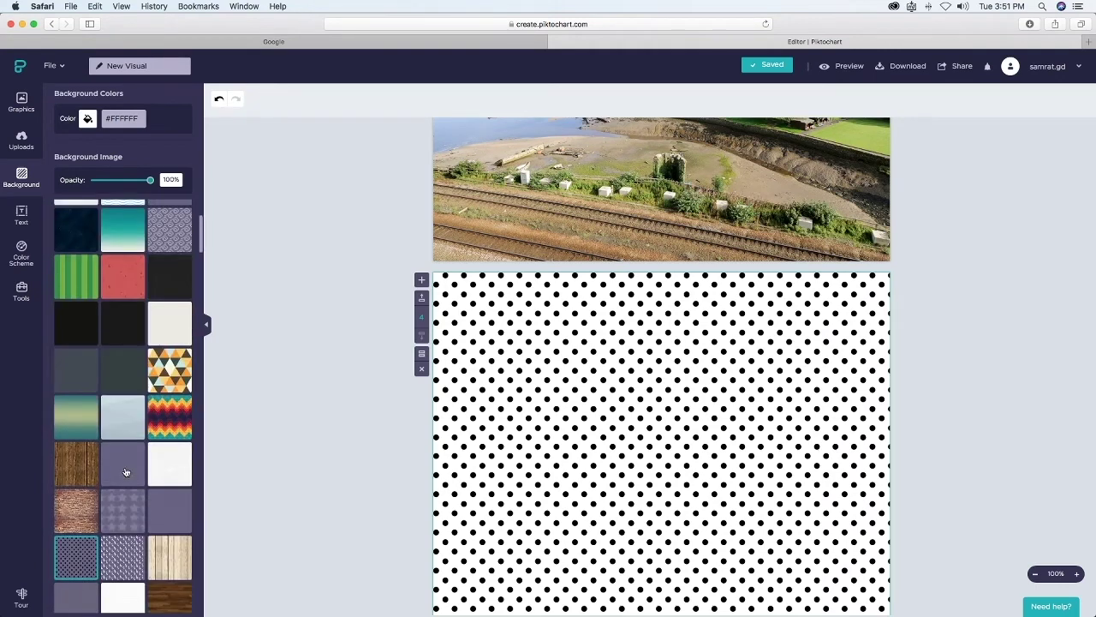
scroll(124, 472, up, 3)
click(75, 222)
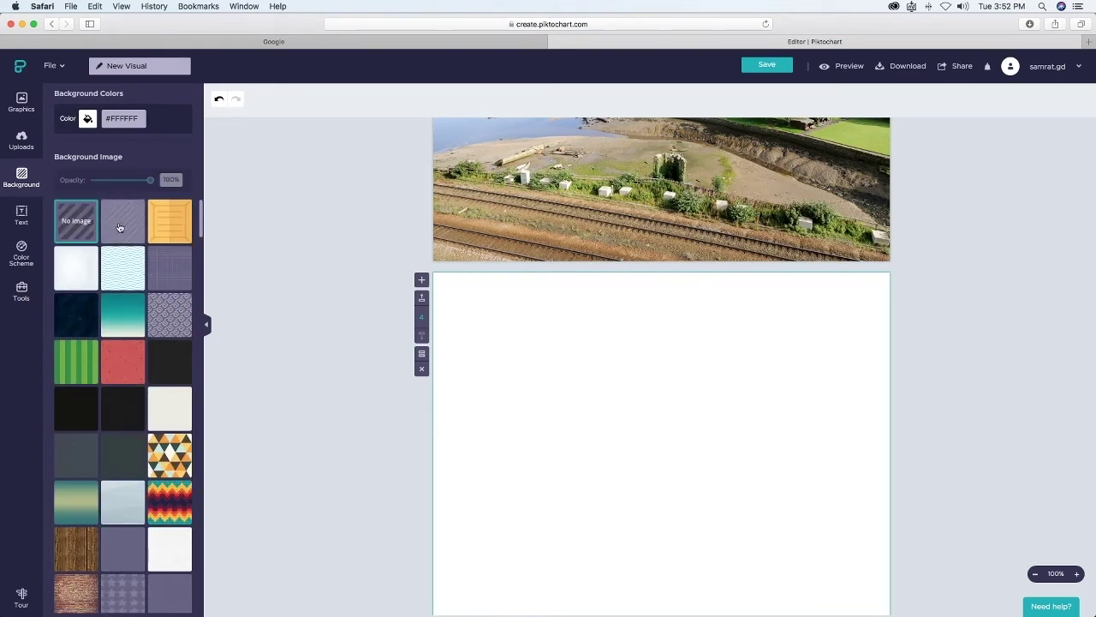
click(126, 232)
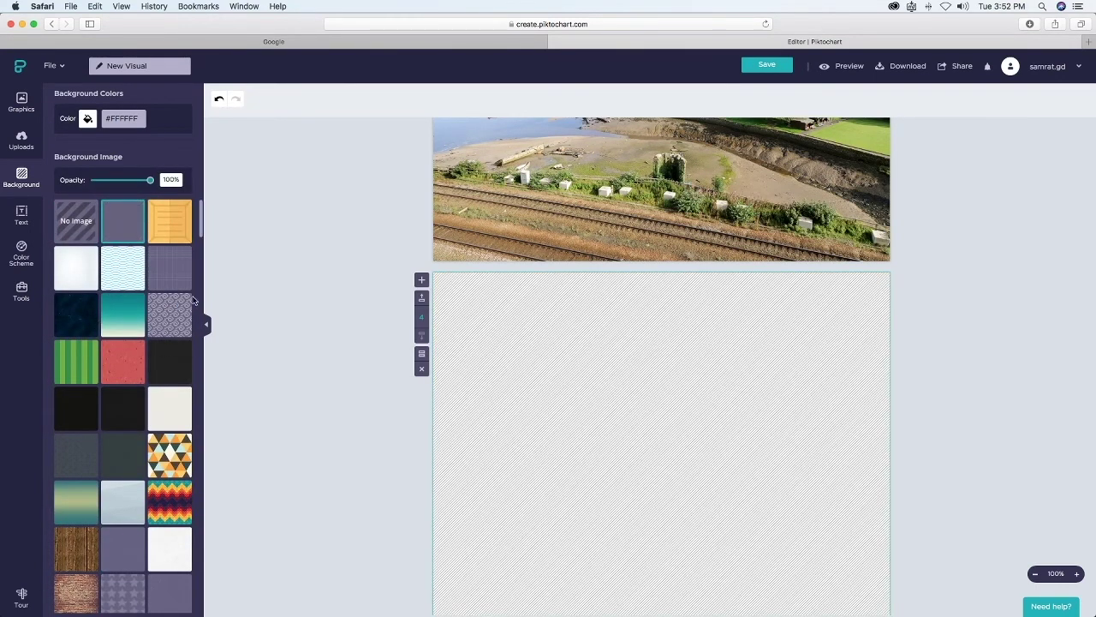
Upload an image from the "SS" folder inside "Graphics Backup" on the Macintosh HD.
click(22, 141)
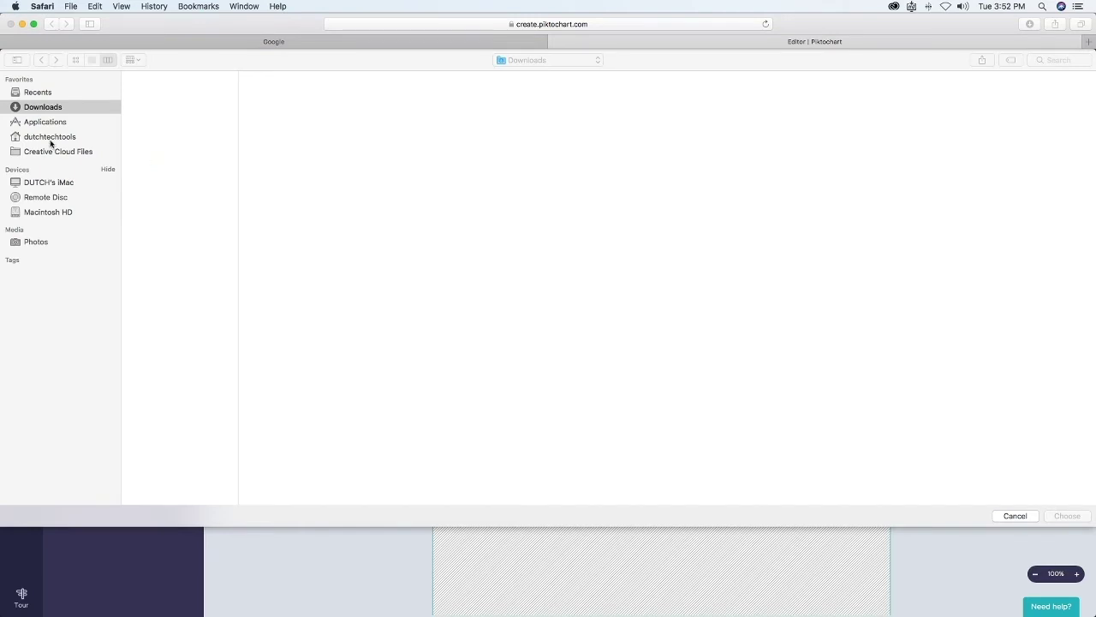
click(43, 181)
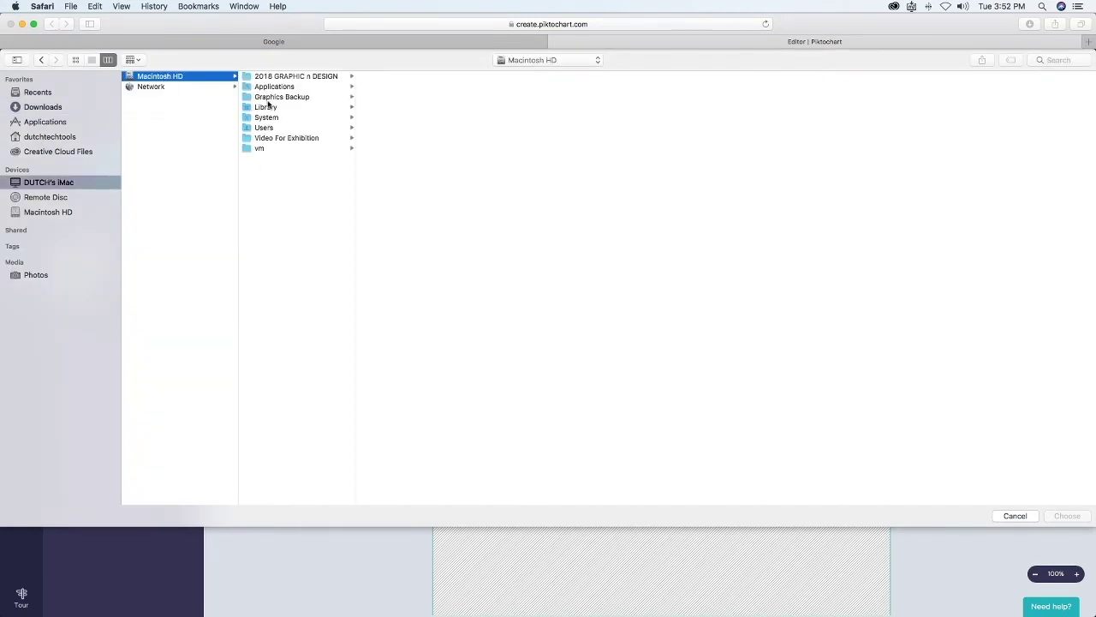
click(276, 97)
click(408, 117)
click(493, 117)
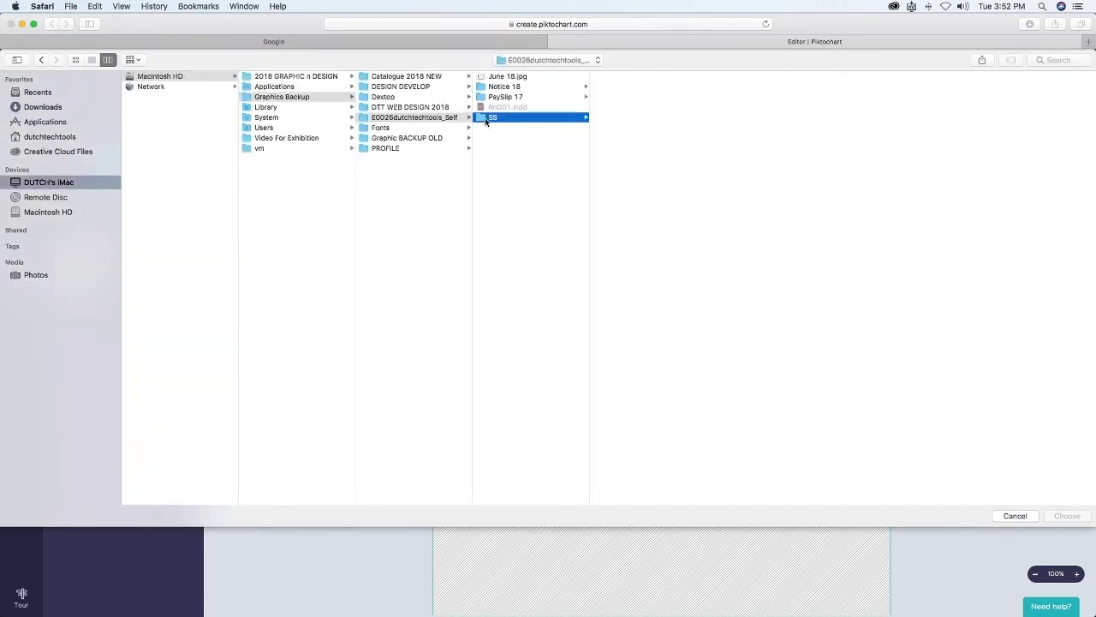
click(627, 190)
click(1067, 515)
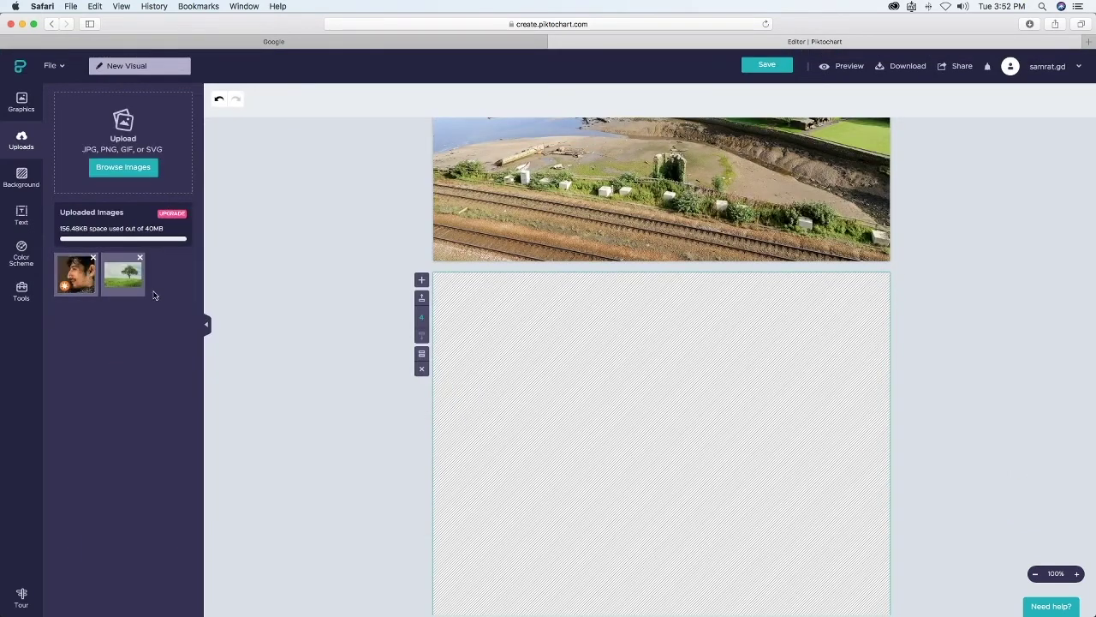
Add the uploaded portrait photo to the fourth slide, shrink it in proportion and place it near the upper-left corner.
click(83, 275)
scroll(642, 364, down, 1)
drag(796, 531, 669, 362)
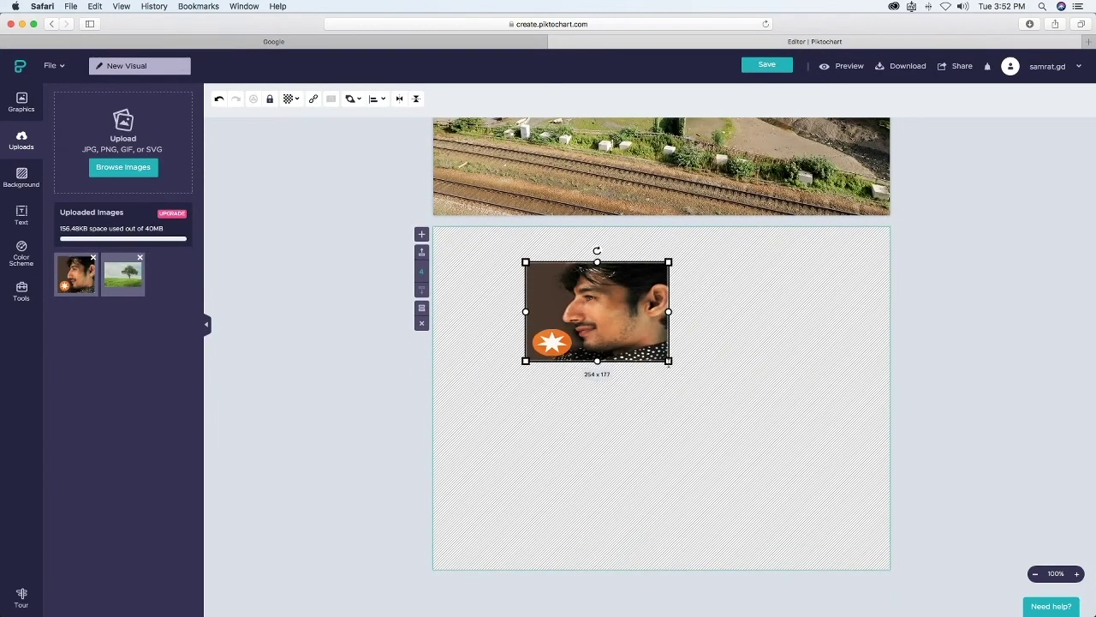
key(super+z)
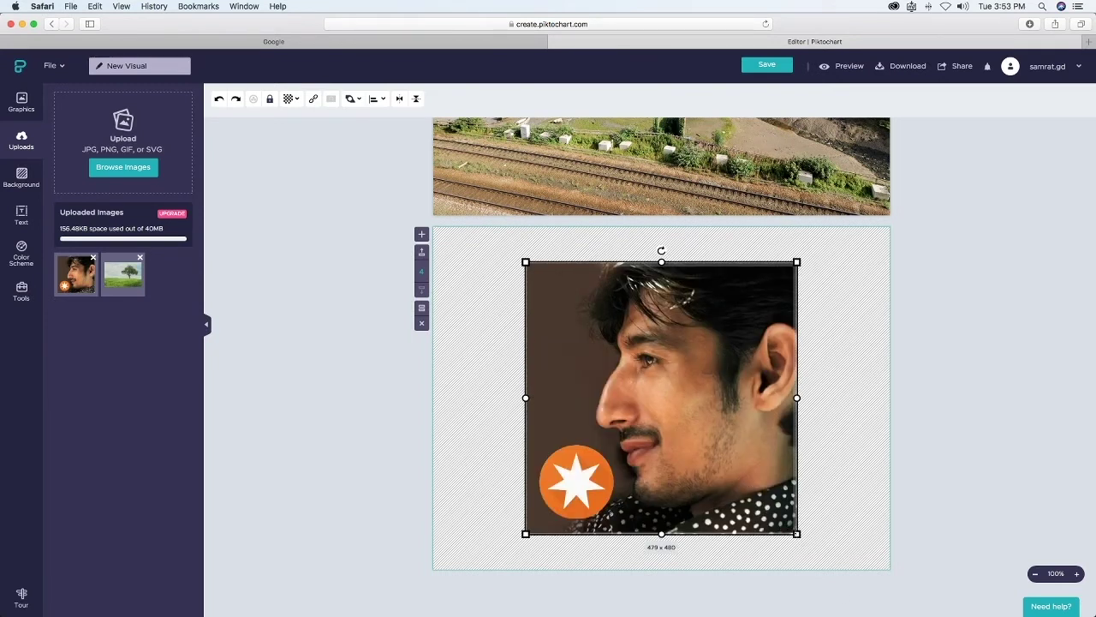
drag(797, 533, 531, 375)
Copy the "Landscape Photography" text frame from the third slide onto the fourth slide.
scroll(531, 374, up, 5)
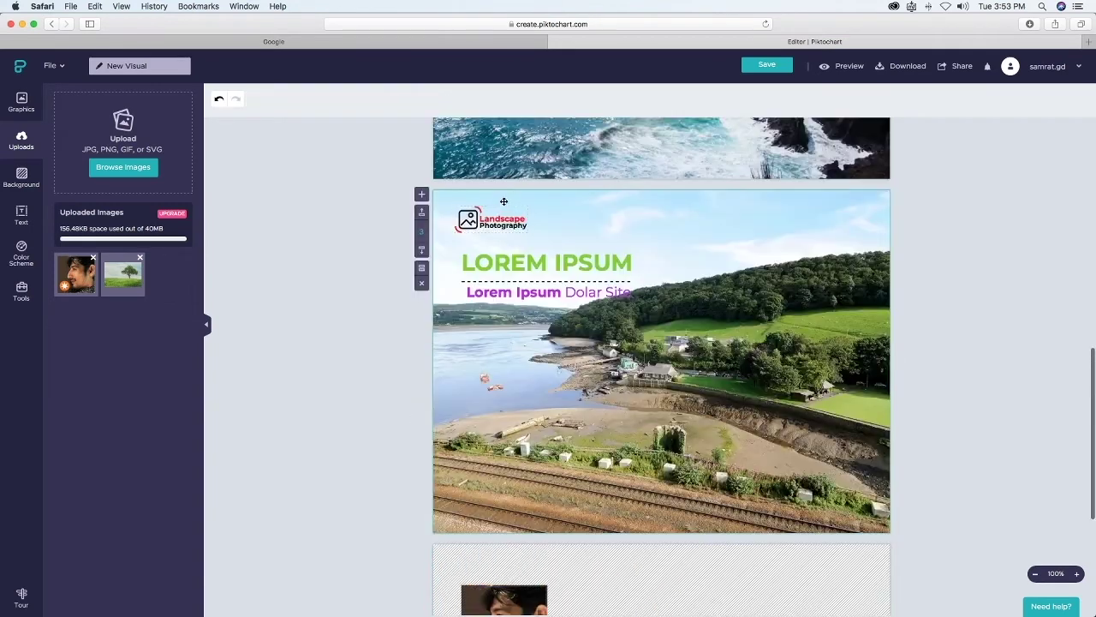
click(510, 219)
key(super+c)
scroll(648, 399, down, 4)
key(super+v)
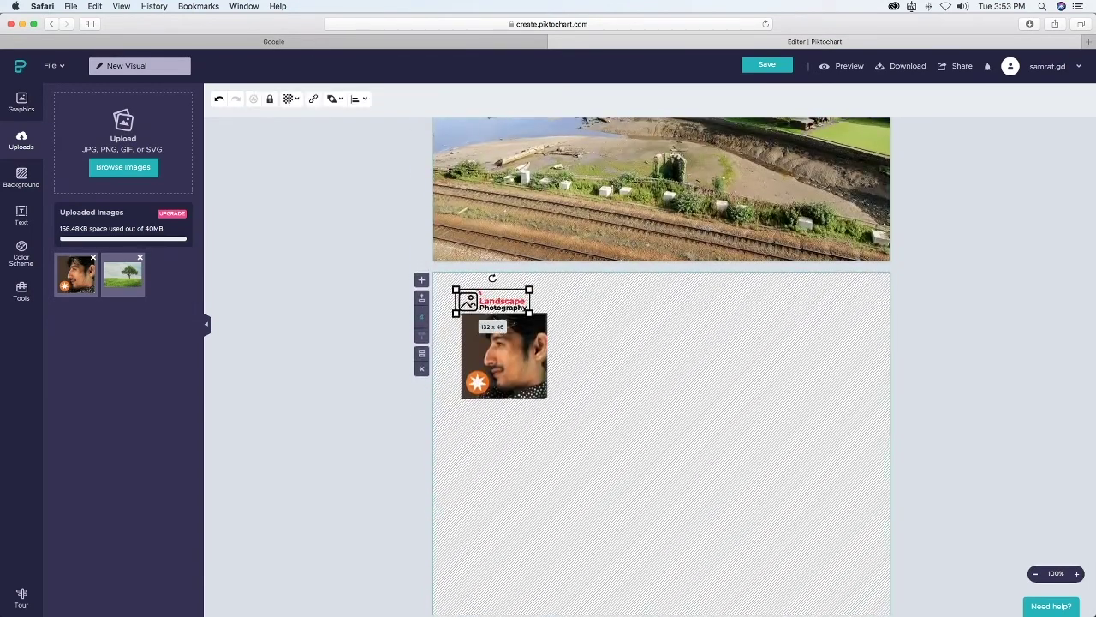
Move the "Landscape Photography" text frame to the fourth slide's upper-right corner and shift the portrait slightly down.
drag(489, 306, 824, 303)
drag(524, 345, 524, 350)
click(382, 423)
scroll(673, 427, down, 1)
Add a subtitle text box reading "Lorem Ipsum" below the portrait on the fourth slide.
click(22, 214)
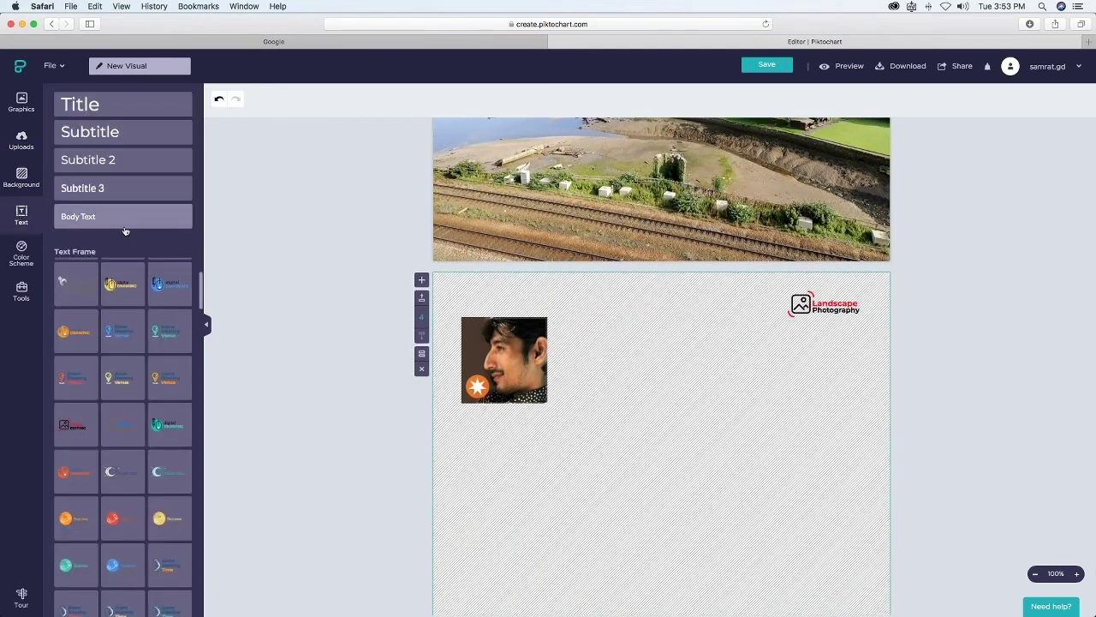
click(110, 140)
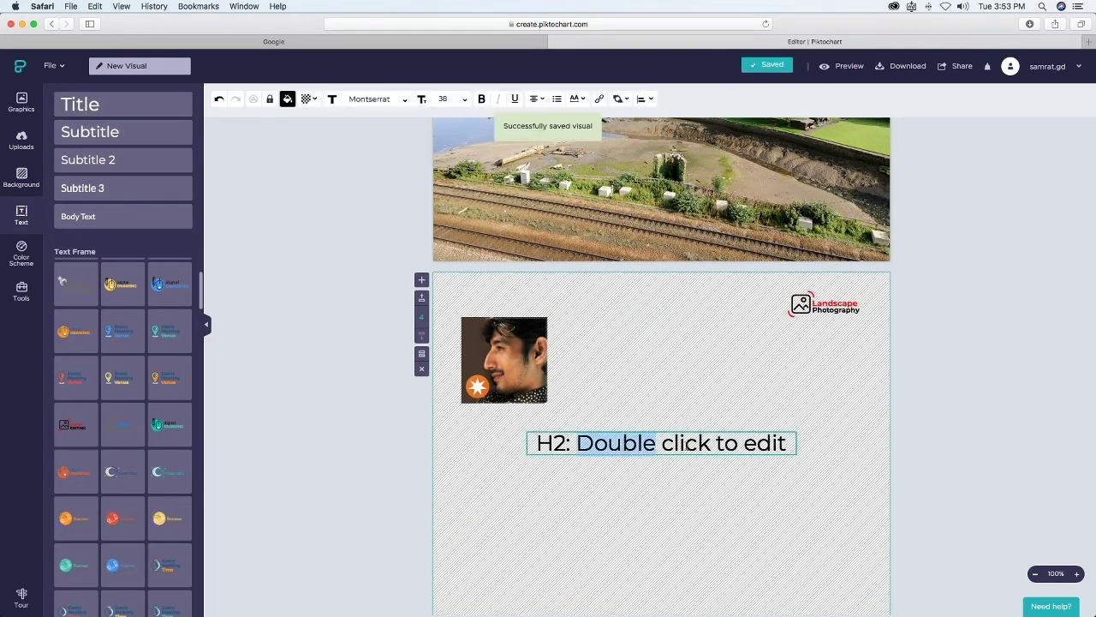
key(super+s)
key(Escape)
text(Lo)
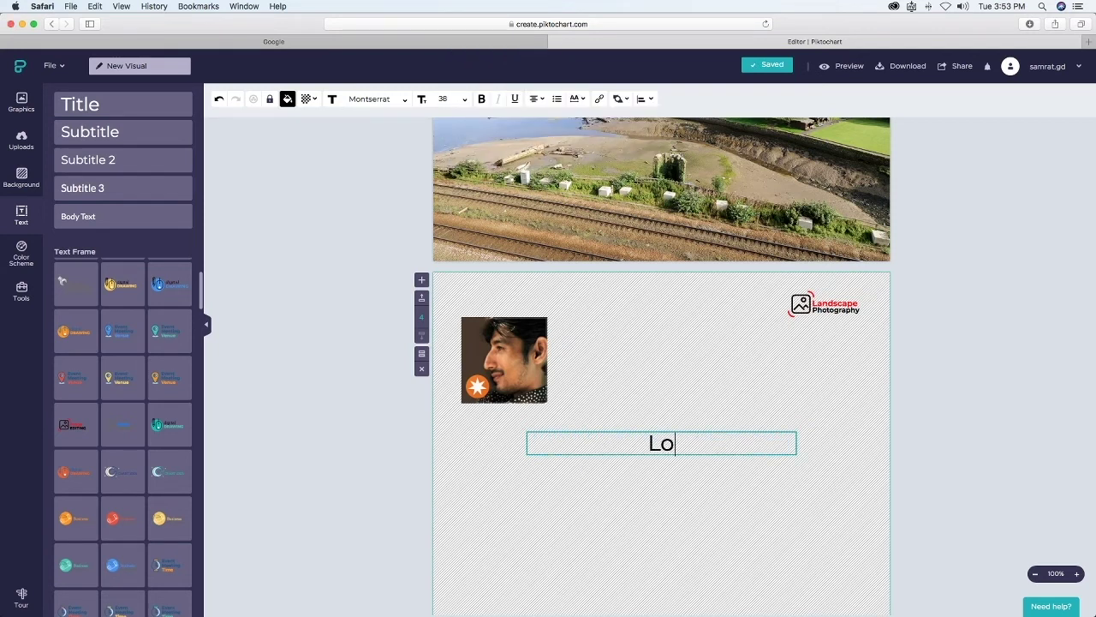
text(rem Ipsum)
Set the font size of the "Lorem Ipsum" subtitle to 16.
key(super+a)
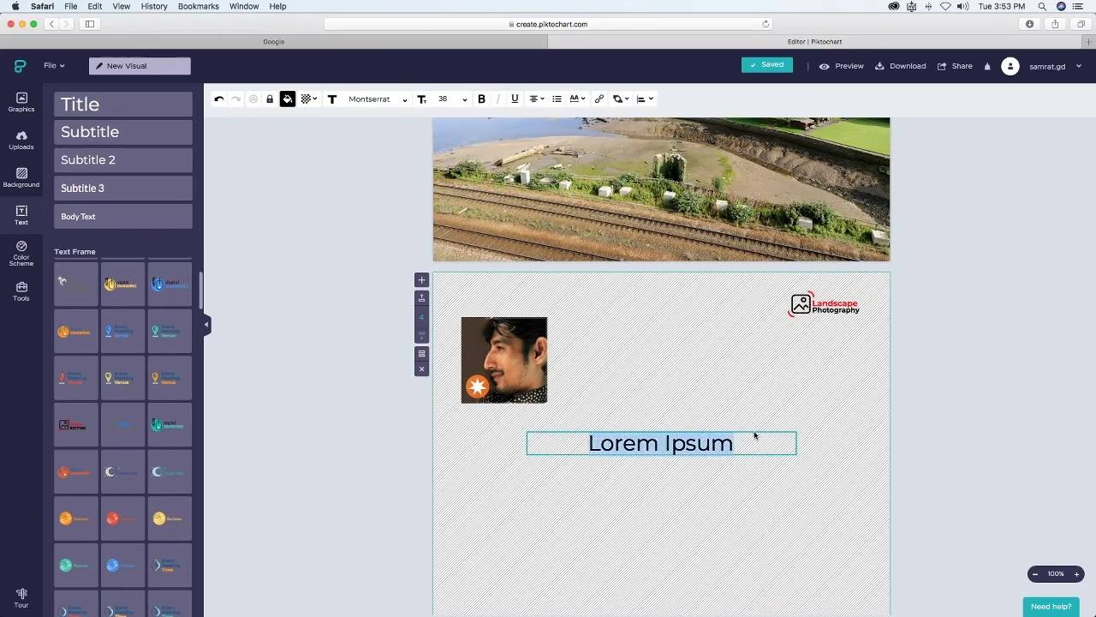
click(464, 99)
scroll(433, 177, up, 5)
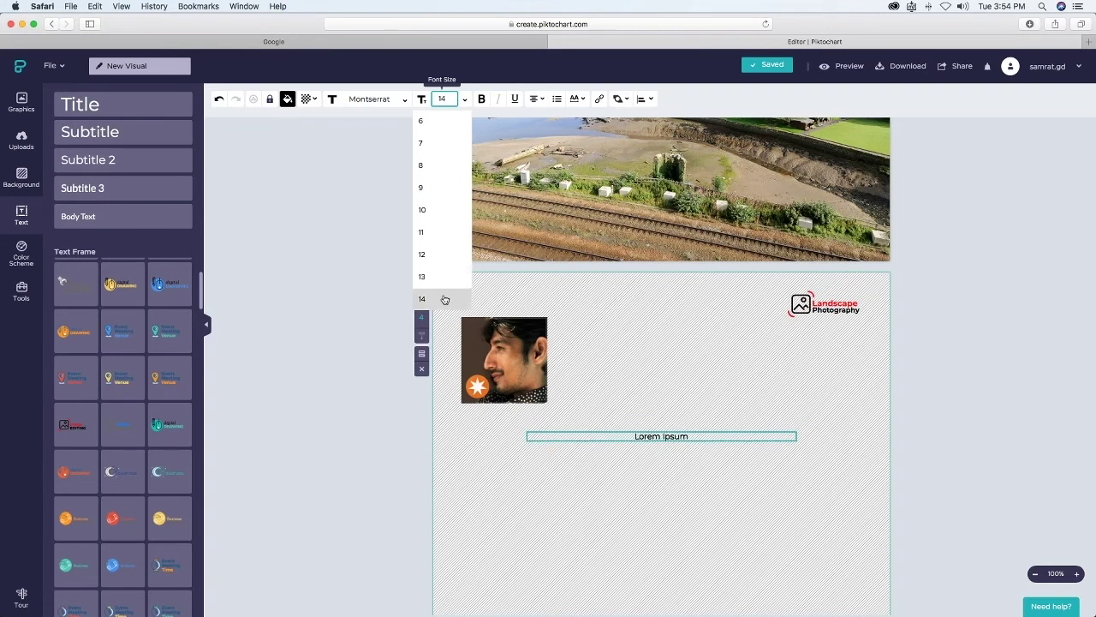
scroll(445, 299, down, 2)
click(444, 280)
click(527, 444)
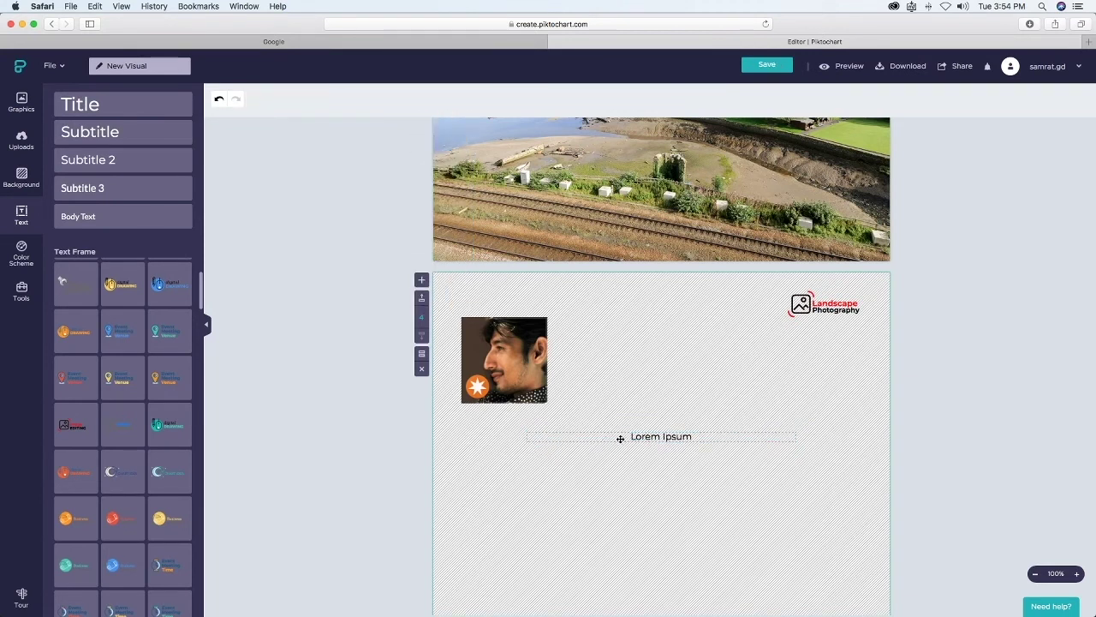
Place the "Lorem Ipsum" text just right of the portrait, duplicate it directly beneath and set the copy's font size to 12.
drag(783, 438, 607, 399)
click(588, 387)
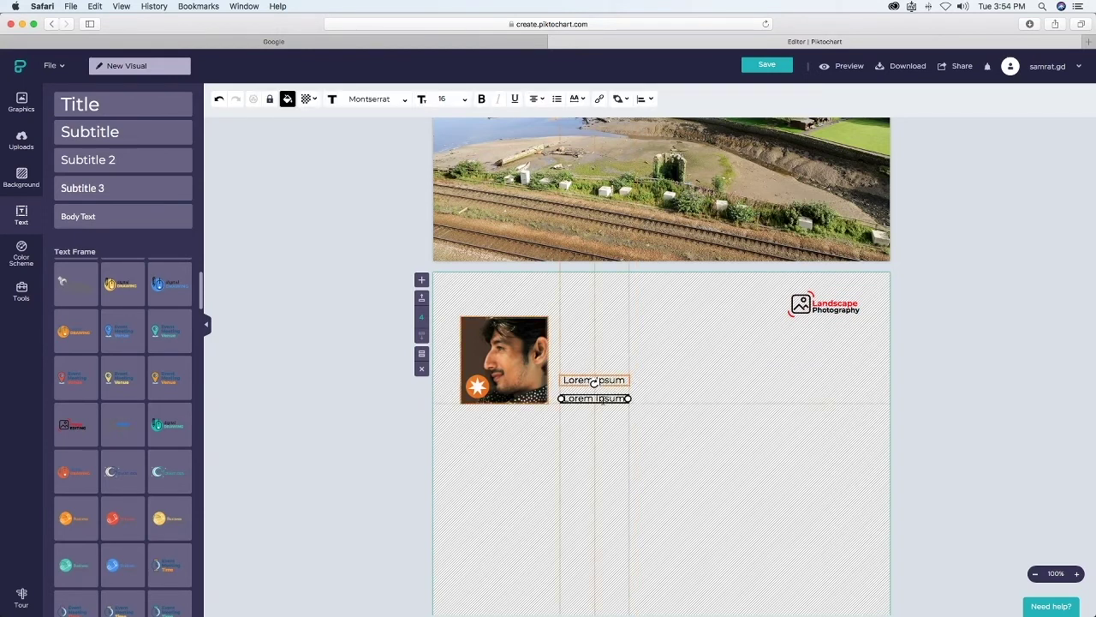
click(444, 99)
click(439, 181)
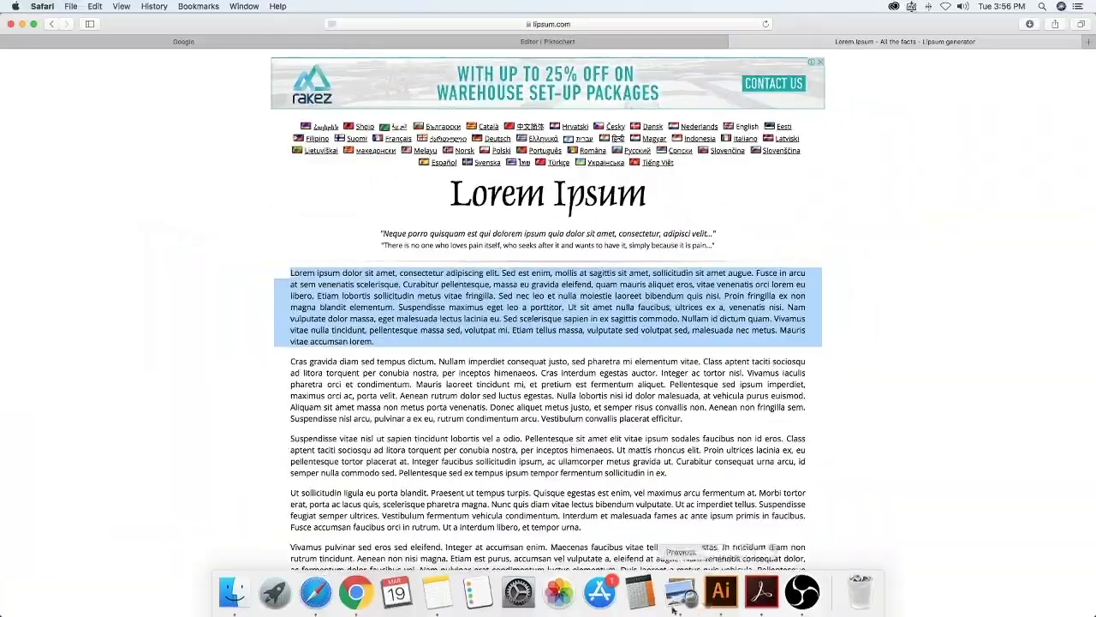
Replace the body text placeholder below the portrait with the copied first paragraph from the Lorem Ipsum generator page.
click(514, 41)
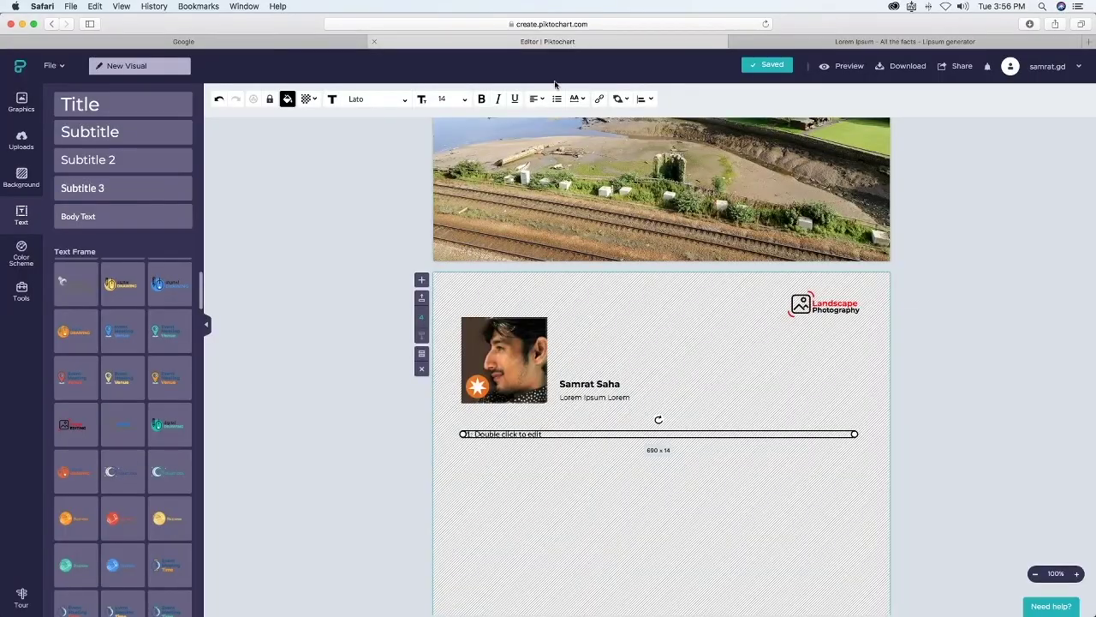
double_click(523, 434)
key(super+v)
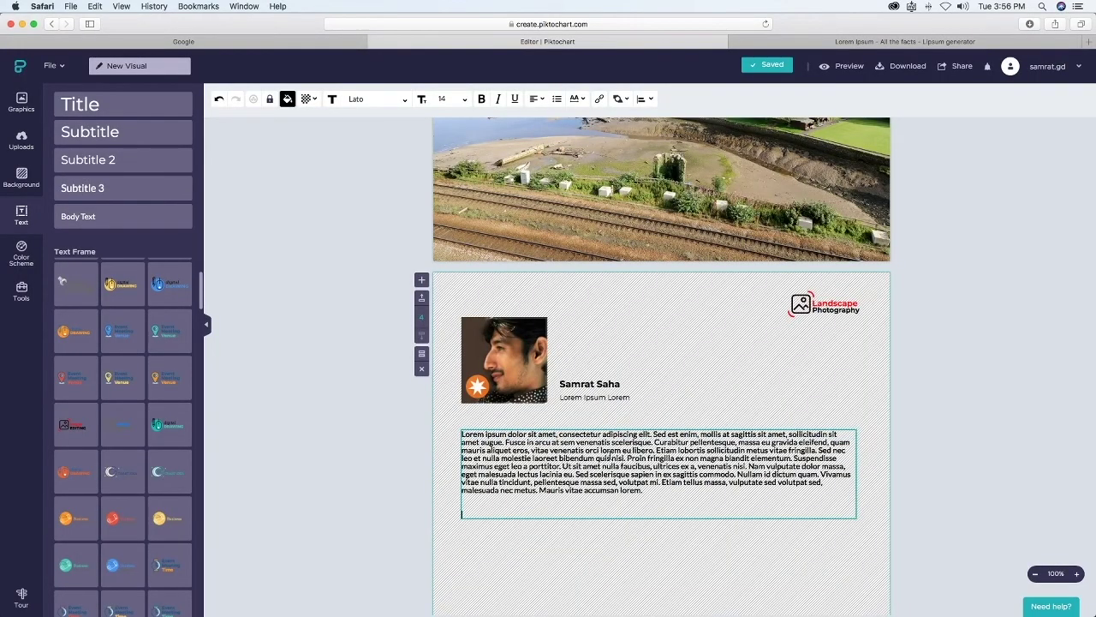
Increase the line height of the whole pasted Lorem Ipsum paragraph.
key(super+a)
click(481, 98)
click(482, 98)
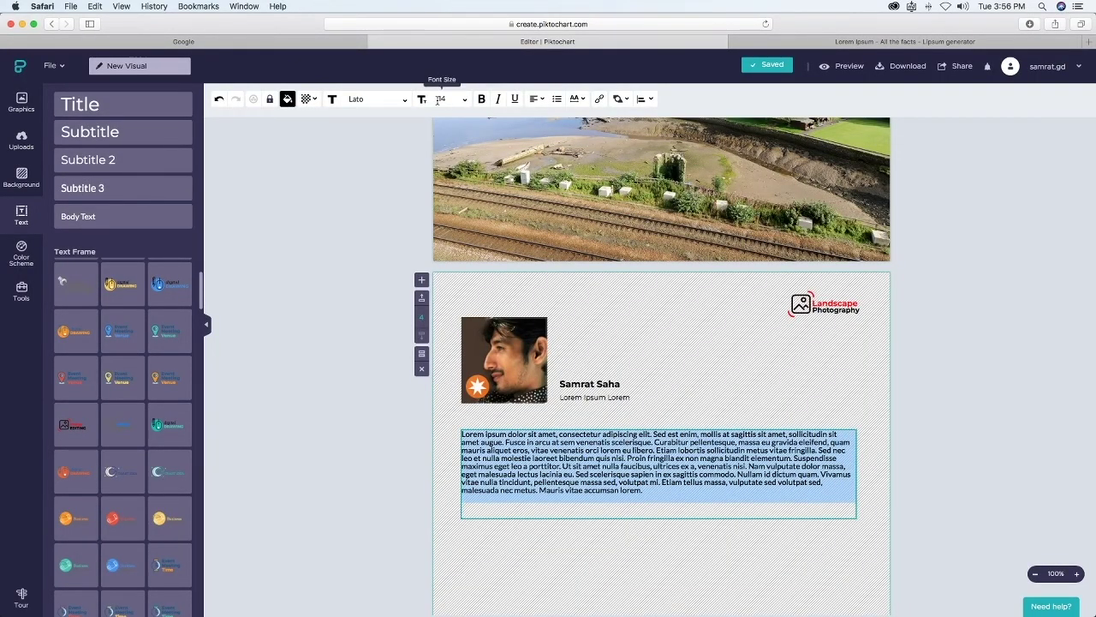
click(588, 101)
drag(574, 150, 566, 125)
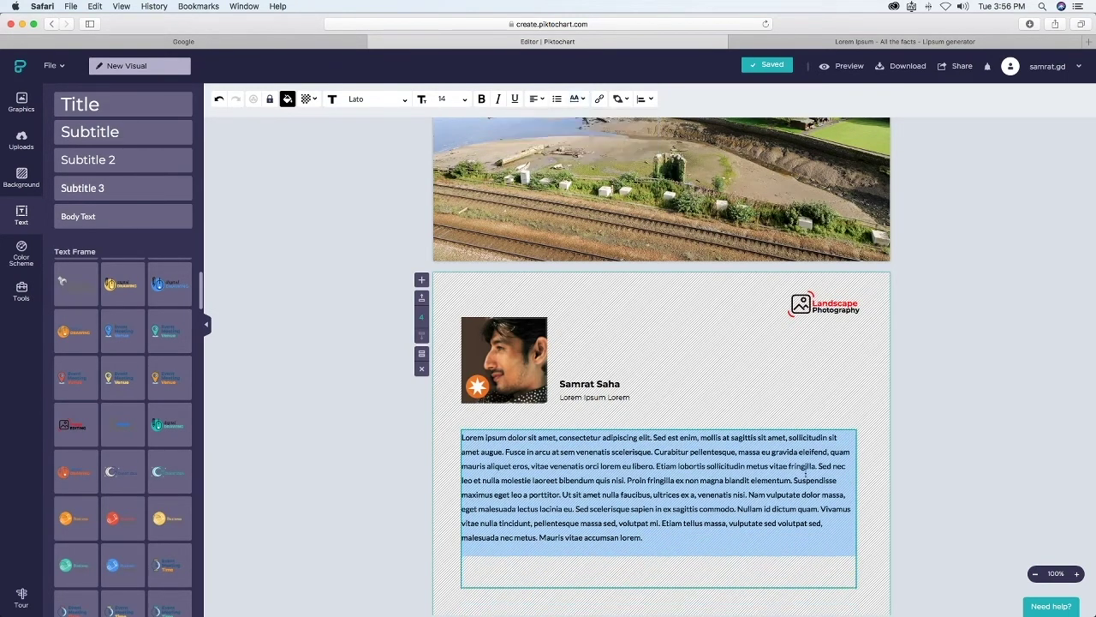
Split the text into two paragraphs before "Sed nec", separated by a blank line, and remove the stray line break after it.
click(821, 464)
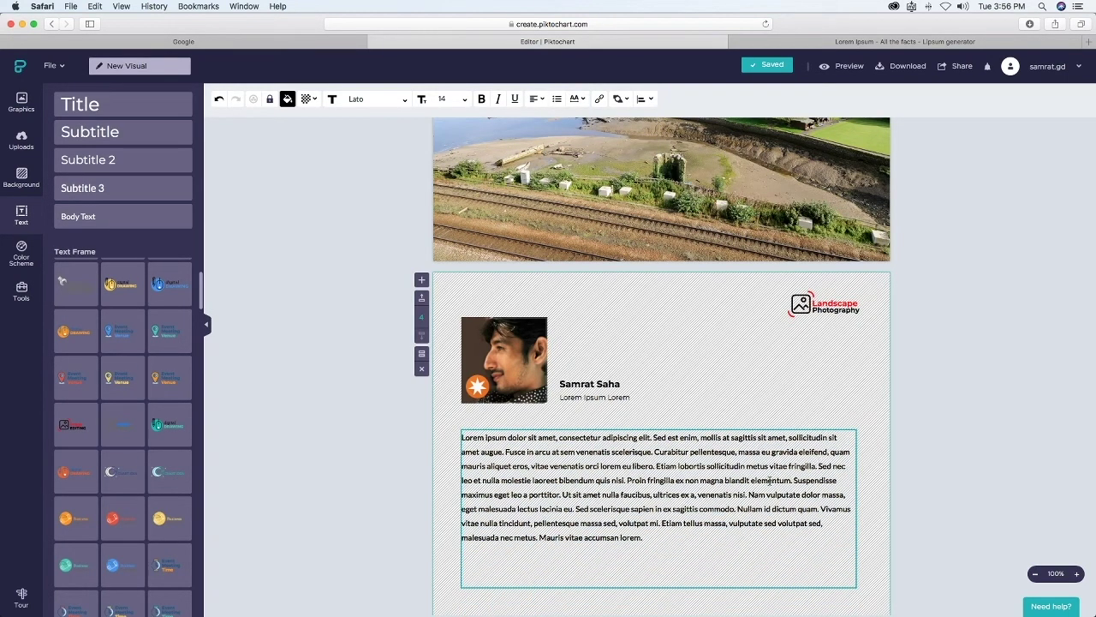
key(Return)
key(Return)
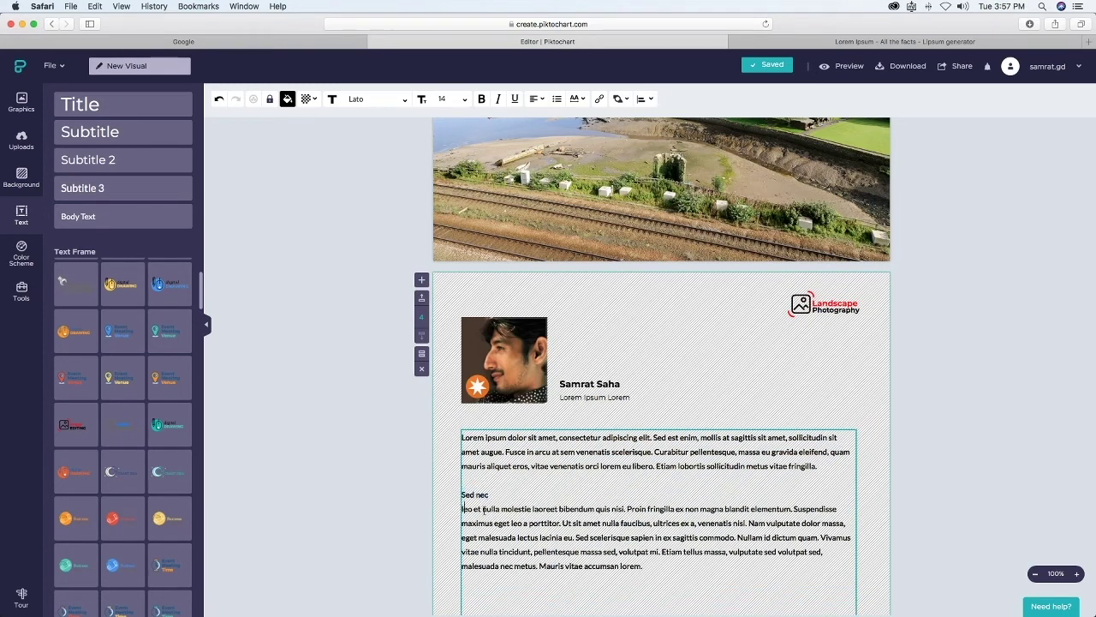
key(BackSpace)
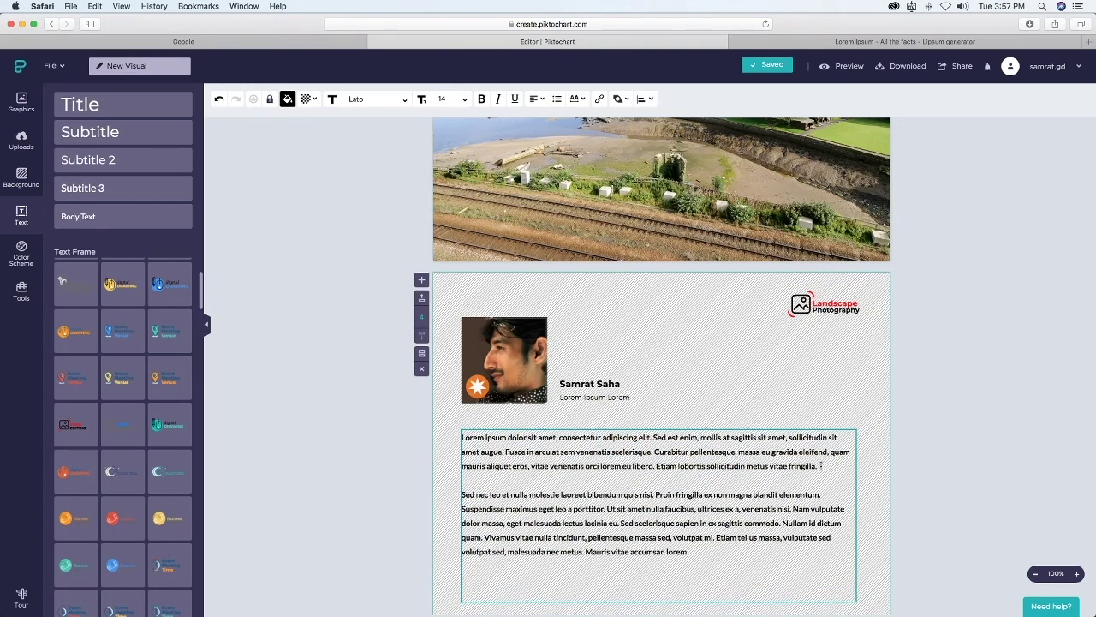
Reduce the line height of both body paragraphs slightly.
key(super+a)
drag(576, 145, 572, 147)
click(576, 347)
scroll(576, 435, down, 1)
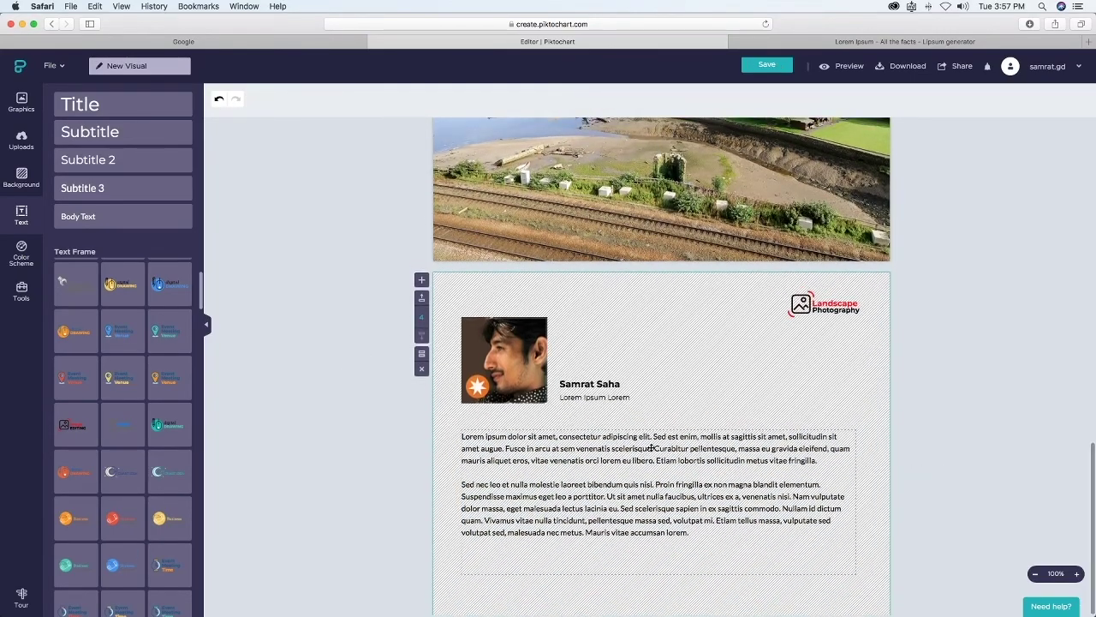
Move the body text block slightly down, widening the gap beneath the portrait.
click(617, 474)
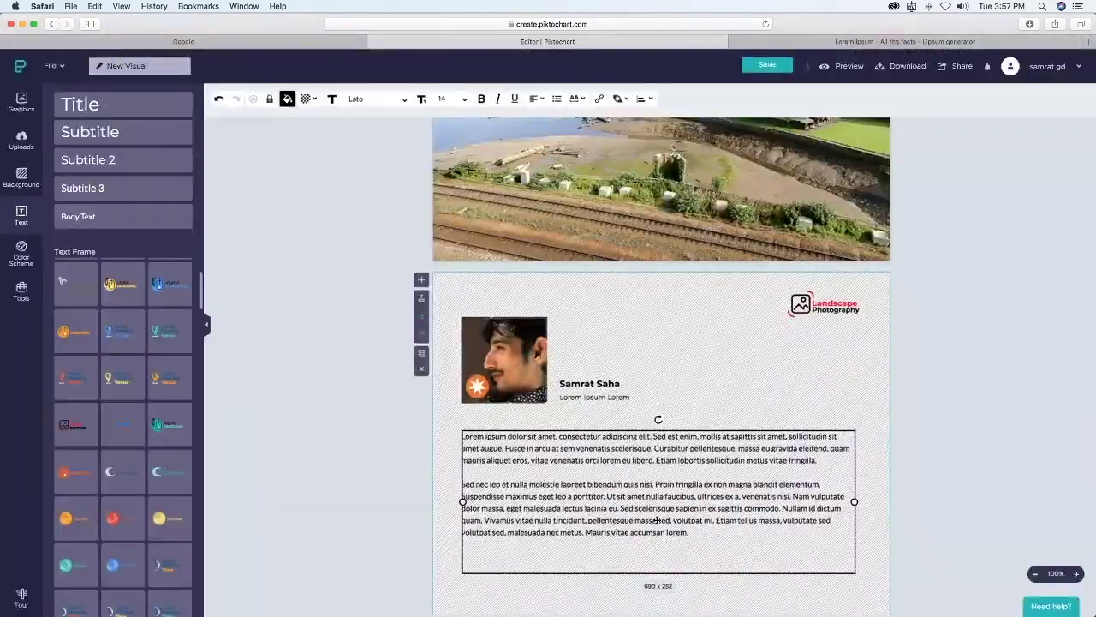
click(749, 504)
click(651, 575)
mouse_move(651, 574)
mouse_down()
mouse_move(654, 555)
mouse_move(653, 584)
mouse_up()
scroll(991, 472, down, 1)
scroll(988, 473, up, 1)
click(987, 473)
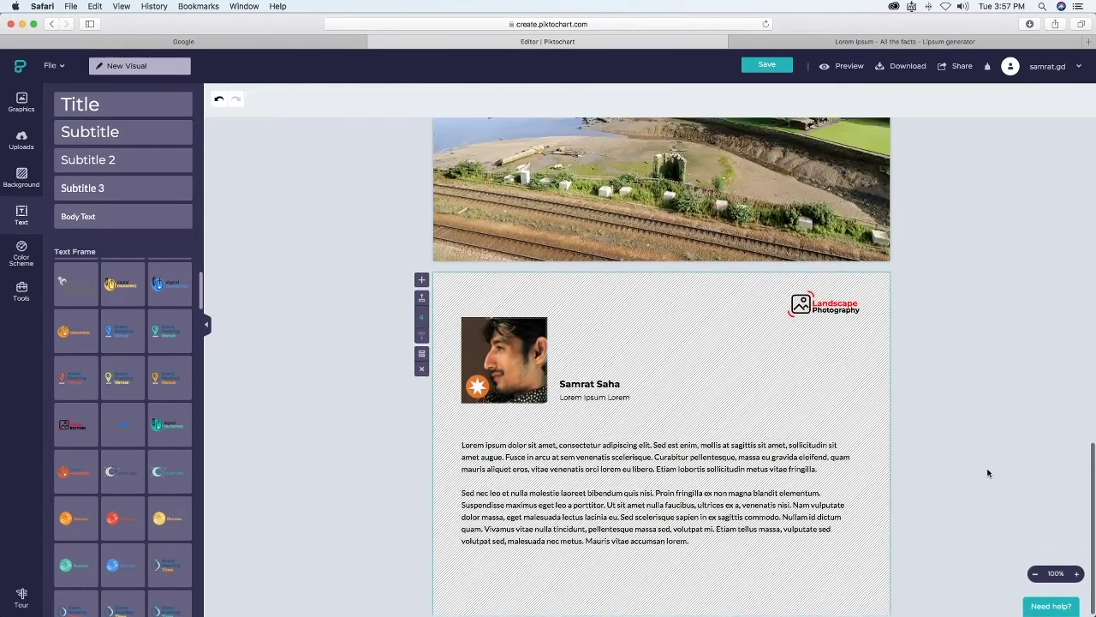
Copy the "Lorem Ipsum Lorem" line below the body text's right end and change it to "Sign :" followed by the person's name.
click(607, 446)
scroll(94, 463, down, 5)
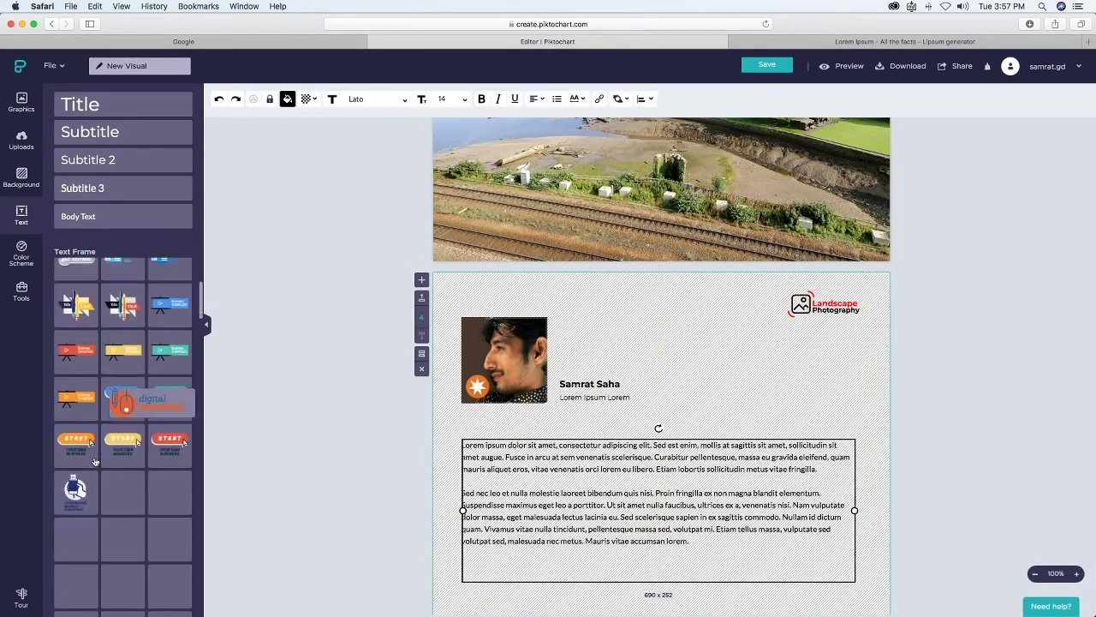
click(594, 397)
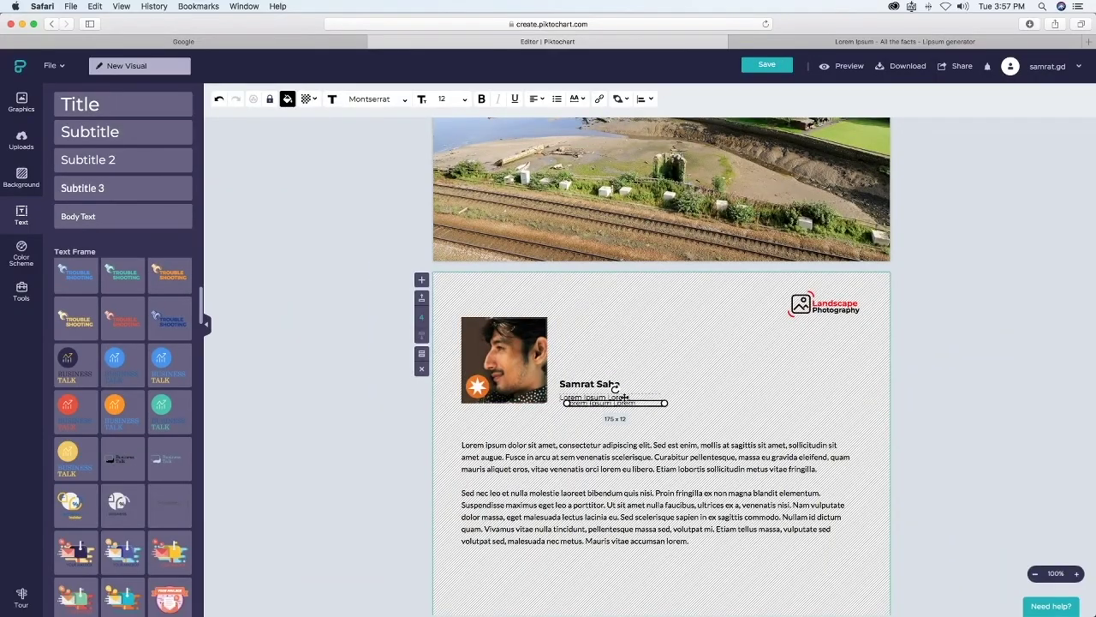
drag(624, 396, 769, 582)
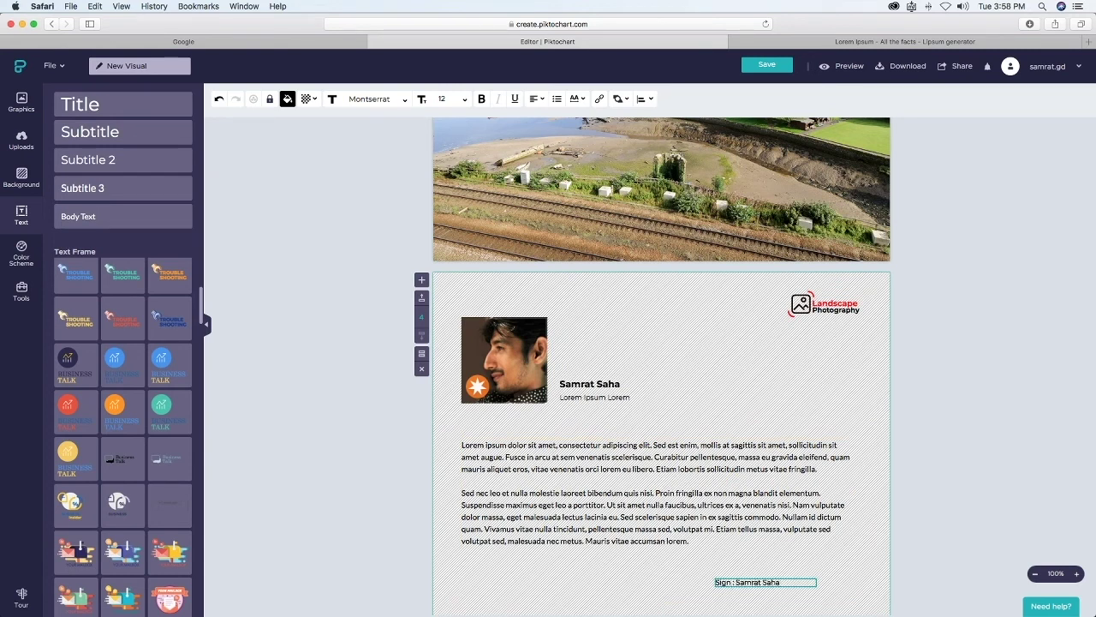
Set the signature line in a handwritten script font at size 21.
click(383, 100)
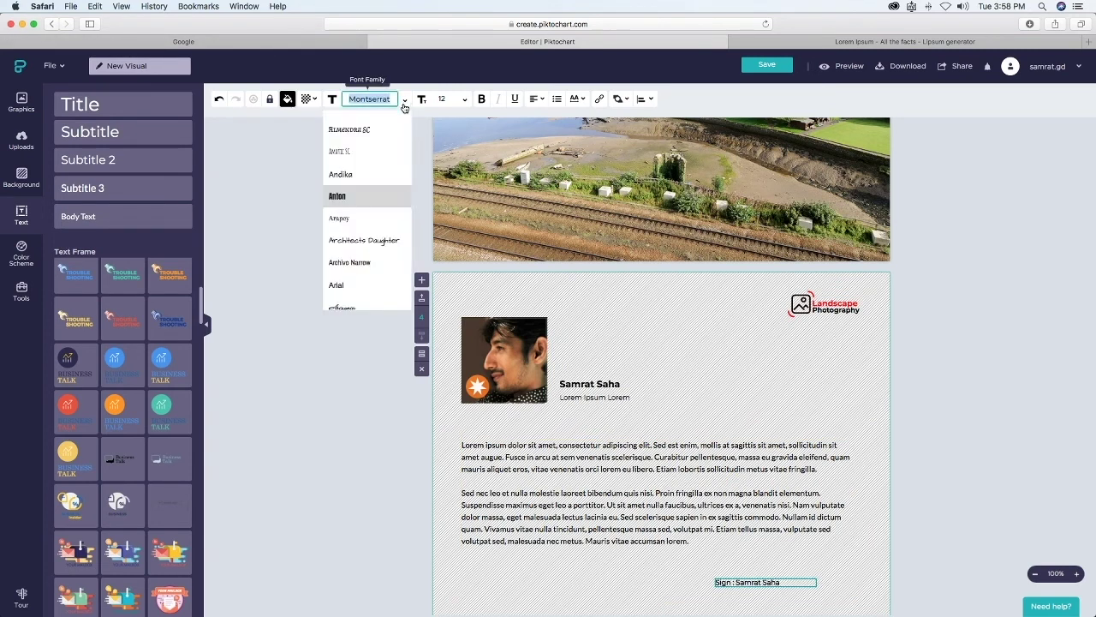
click(366, 246)
click(442, 99)
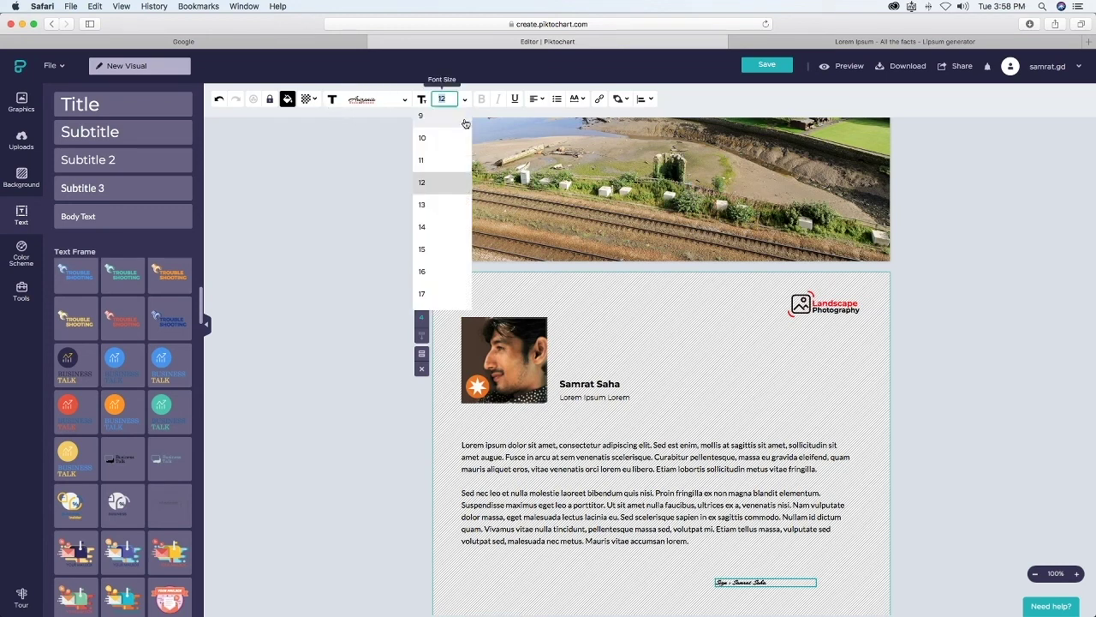
scroll(432, 296, down, 2)
click(434, 294)
click(397, 453)
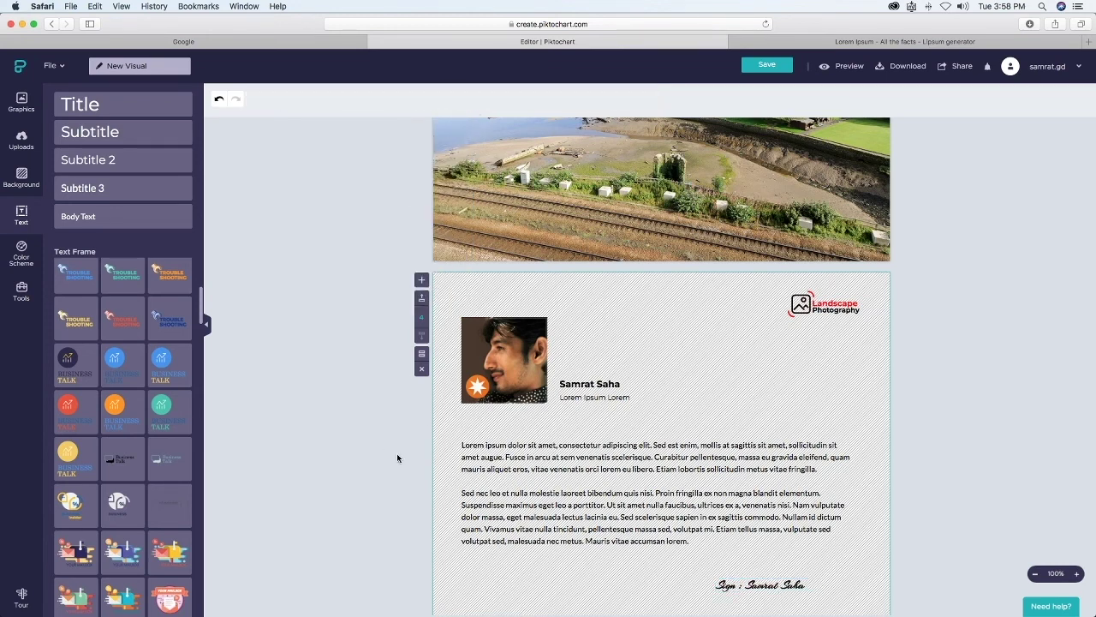
Move the signature further right and split it into two lines, "Sign" and the person's name, removing the colon.
drag(779, 584, 816, 592)
scroll(815, 591, down, 2)
double_click(782, 546)
drag(782, 547, 726, 543)
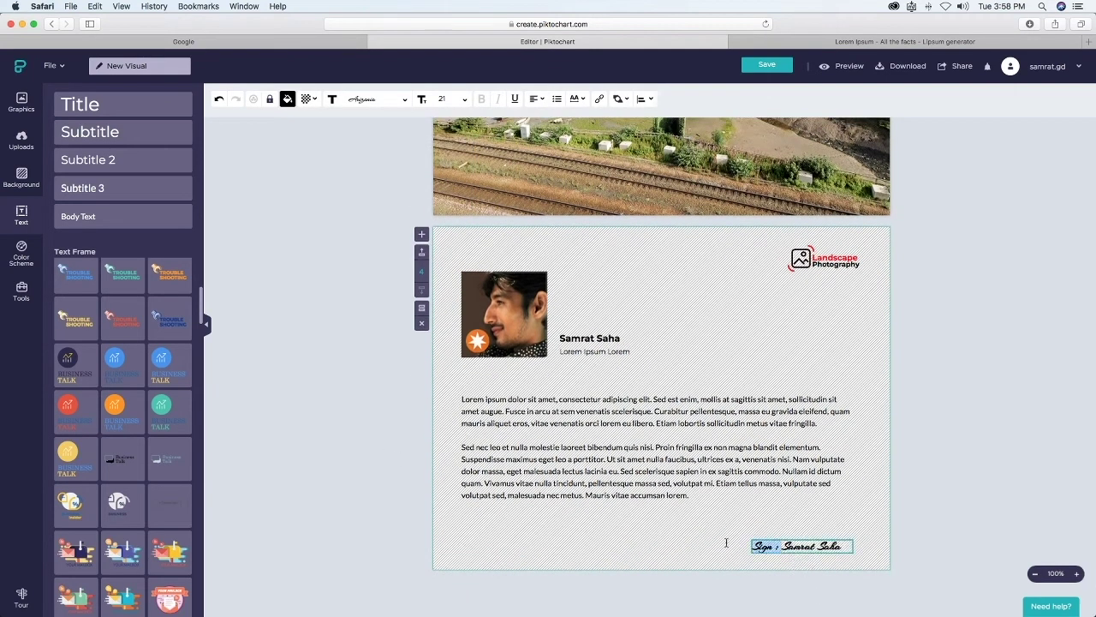
click(969, 524)
double_click(782, 592)
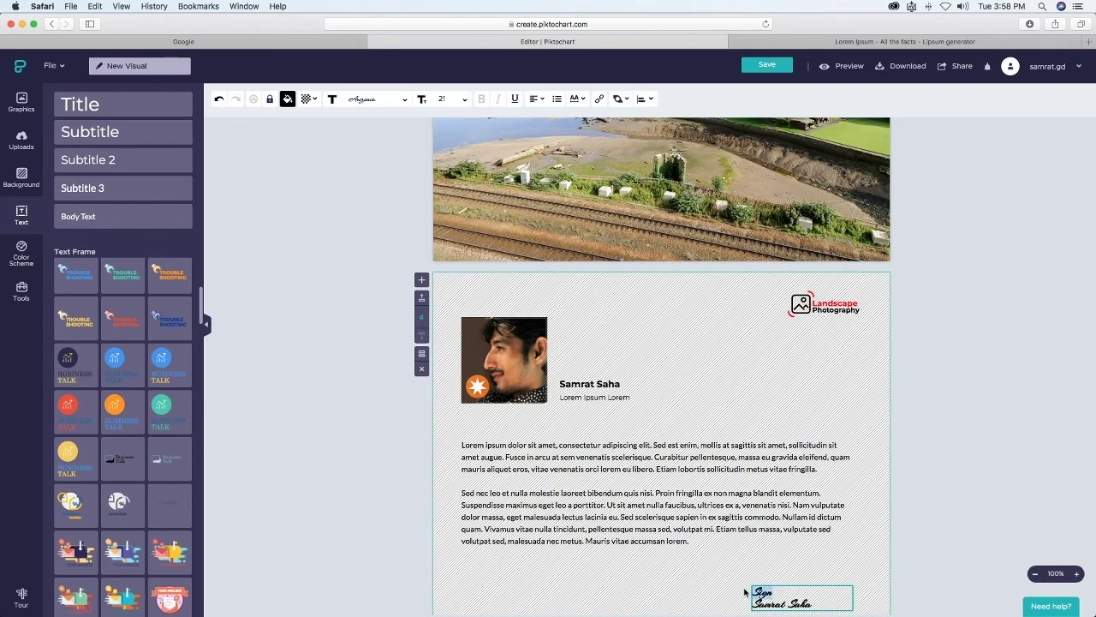
Reduce the font size of the two-line signature.
click(576, 99)
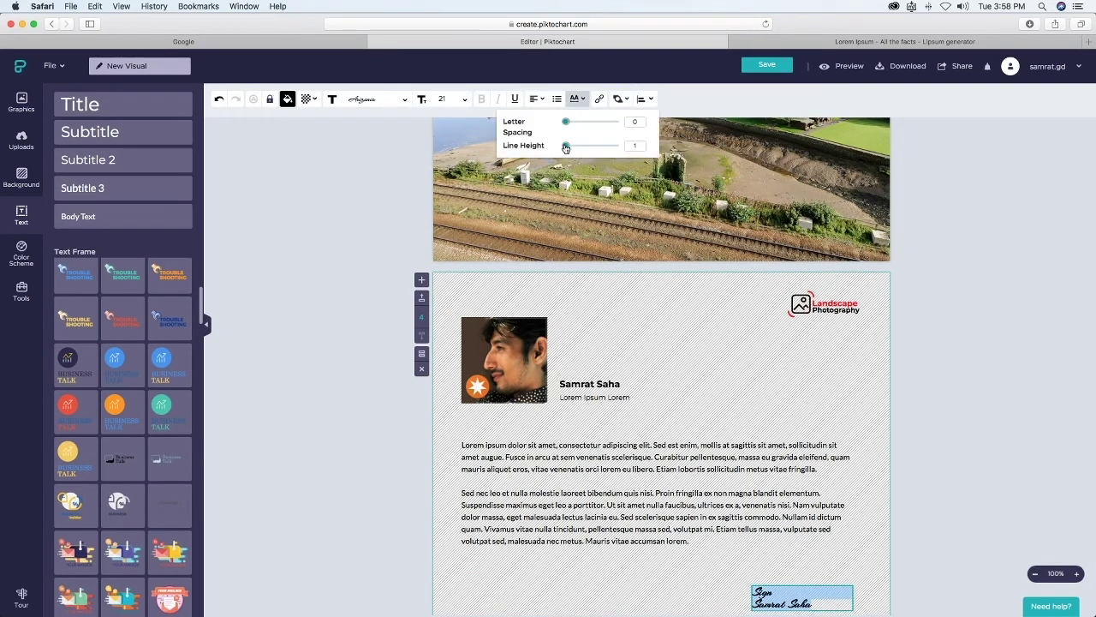
click(452, 99)
click(434, 232)
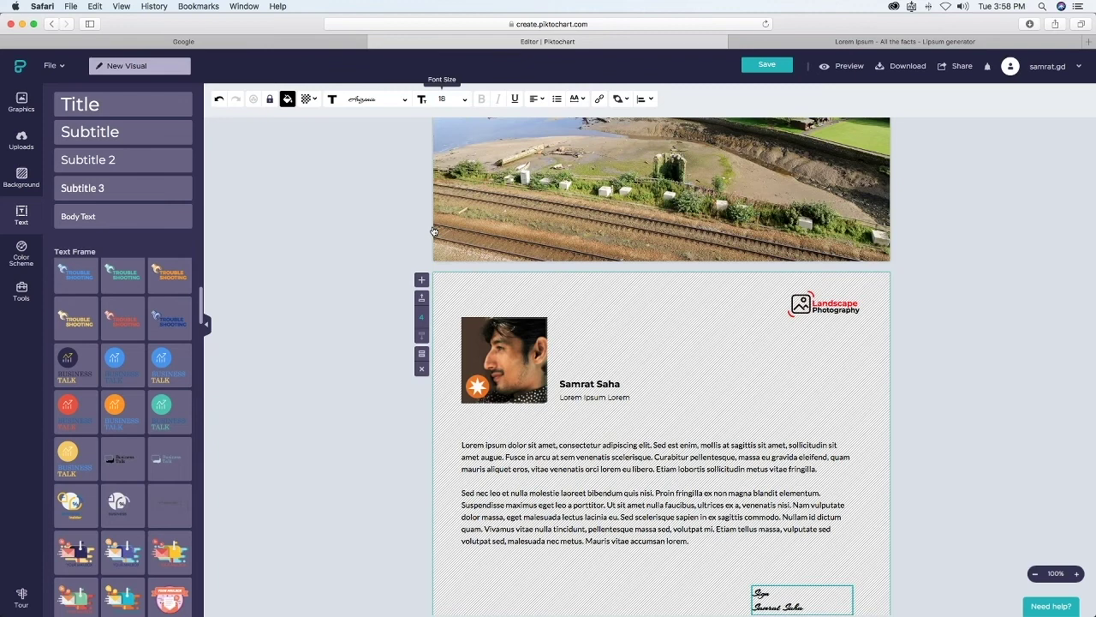
click(465, 102)
click(433, 183)
click(1030, 462)
Shift the signature, body text, portrait and the two lines beside the portrait slightly upward on the fourth slide.
scroll(826, 551, down, 1)
drag(769, 602, 763, 579)
drag(657, 505, 657, 493)
drag(518, 341, 518, 332)
click(593, 384)
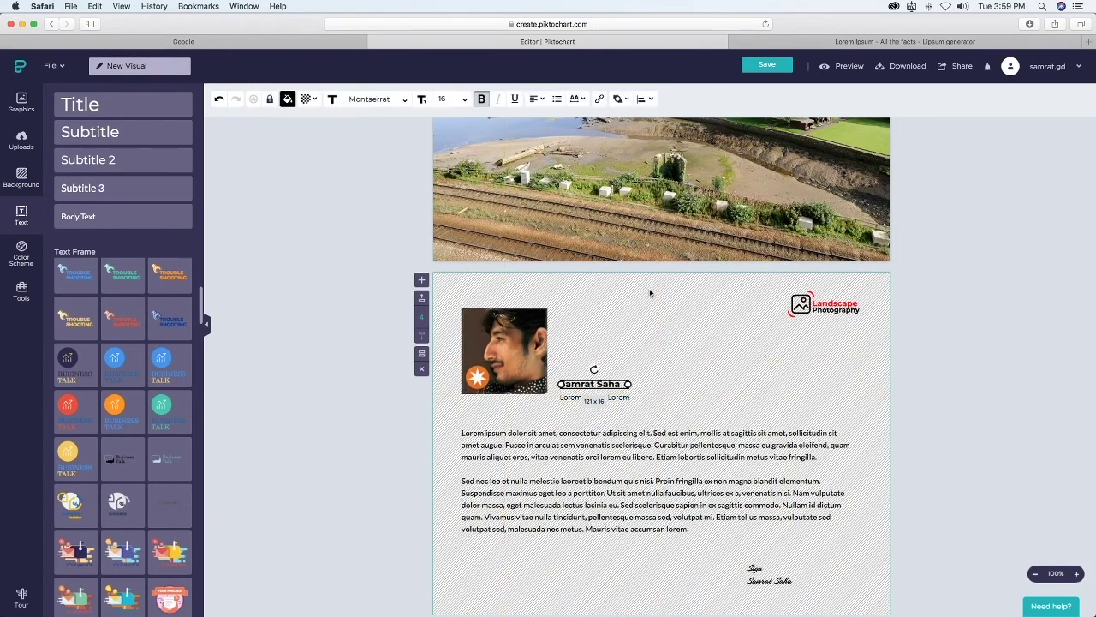
shift+click(572, 398)
drag(572, 398, 573, 391)
drag(565, 437, 565, 431)
click(579, 406)
Copy the "Lorem Ipsum Lorem" line from beside the portrait and place the copy next to the signature.
click(591, 391)
key(super+c)
key(super+v)
mouse_move(607, 395)
mouse_down()
mouse_move(730, 547)
mouse_move(780, 563)
mouse_move(783, 591)
mouse_move(712, 581)
mouse_up()
Remove the word "Sign" from the signature and align the handwritten name just beneath the copied "Lorem Ipsum Lorem" line.
double_click(764, 584)
click(945, 543)
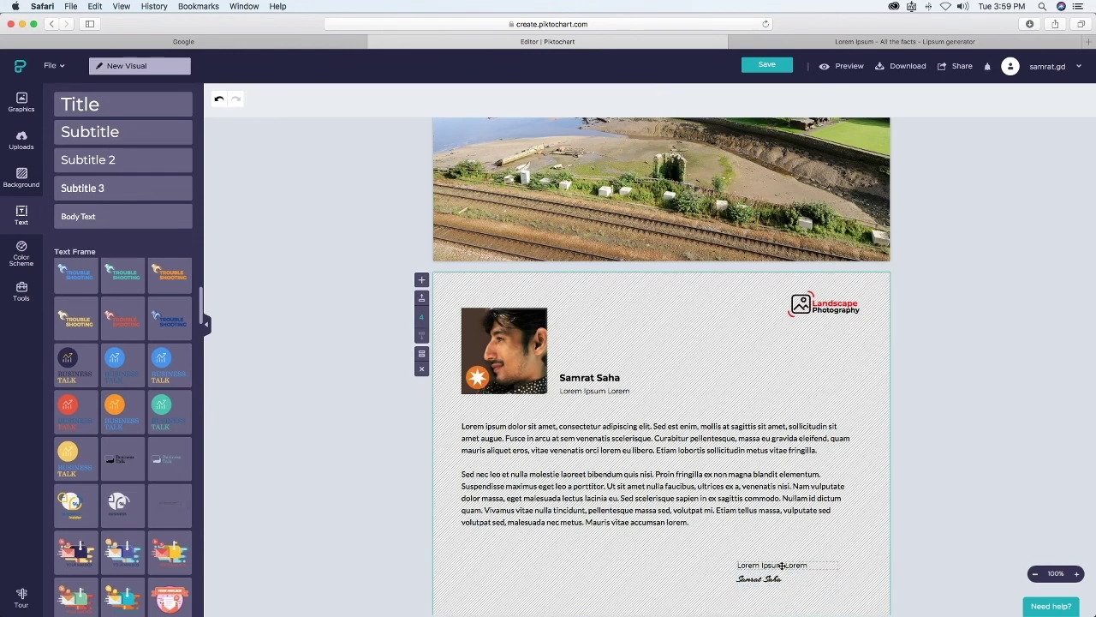
drag(780, 580, 780, 584)
click(587, 411)
scroll(599, 418, down, 2)
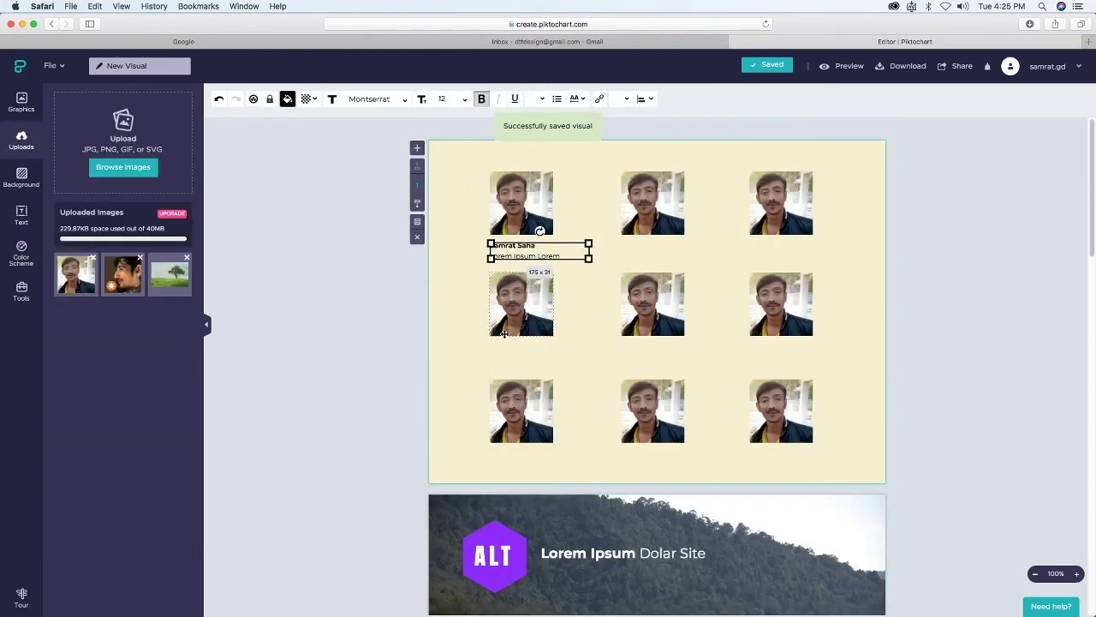
Delete the other eight portraits from the cream slide, keeping the first with its two caption lines, and adjust the name line.
key(Delete)
click(523, 245)
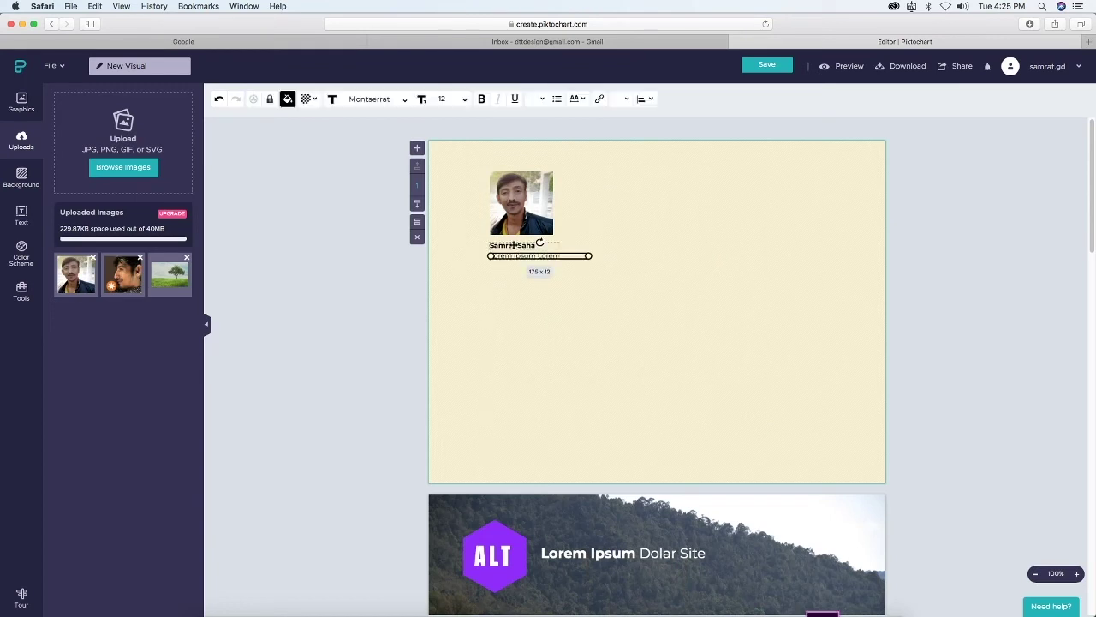
click(494, 147)
Combine the portrait with its name and subtitle, move it toward the slide's left edge and place a copy directly below.
click(522, 255)
shift+click(523, 245)
shift+click(531, 198)
drag(532, 197, 510, 316)
key(super+v)
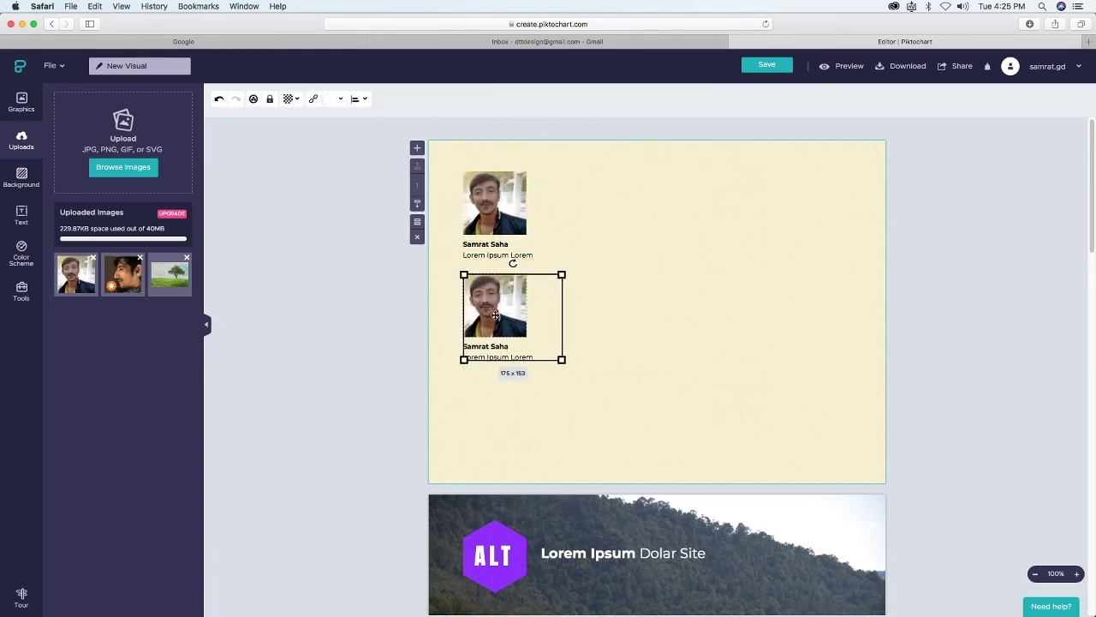
Add a third captioned portrait at the bottom of the column and nudge it up to even the spacing.
key(super+v)
drag(524, 225, 513, 419)
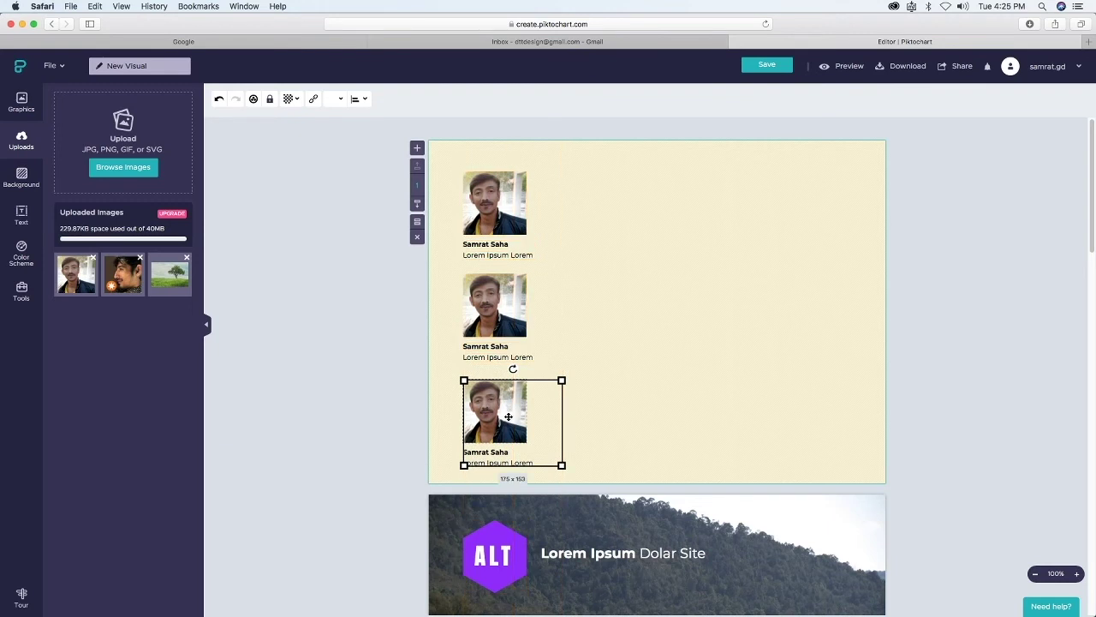
key(Up)
key(Up)
key(Up)
Duplicate the column of three captioned portraits twice to the right, forming a three-by-three grid.
drag(480, 357, 748, 221)
key(super+v)
key(super+v)
click(931, 254)
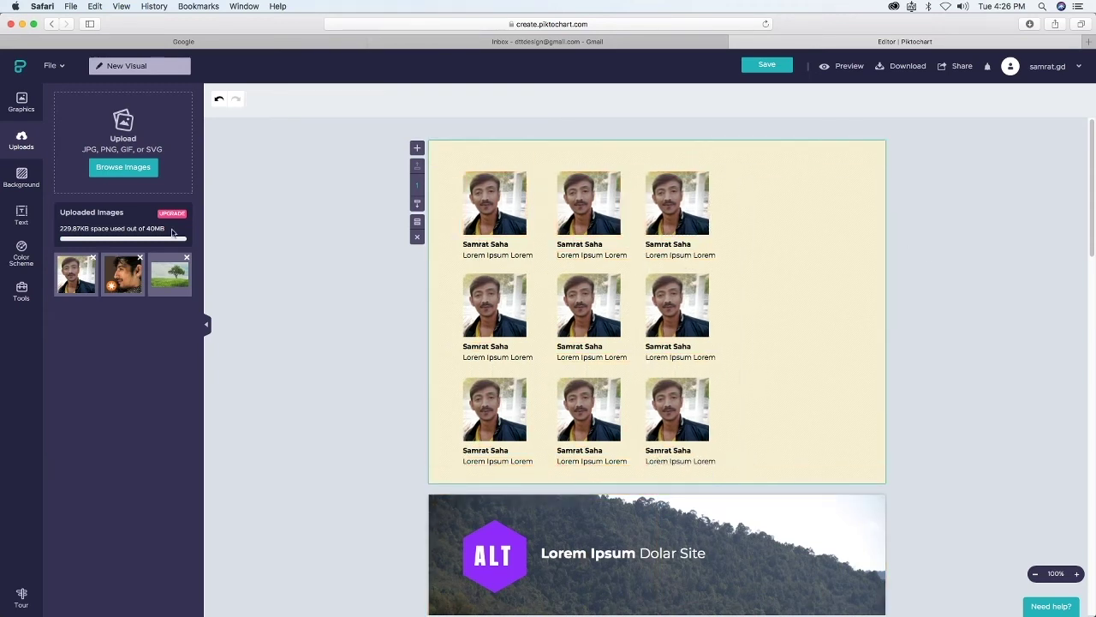
Add the stock photo of snowy mountains under a blue sky to the cream slide and enlarge it to 860 x 612.
click(21, 102)
scroll(85, 171, up, 10)
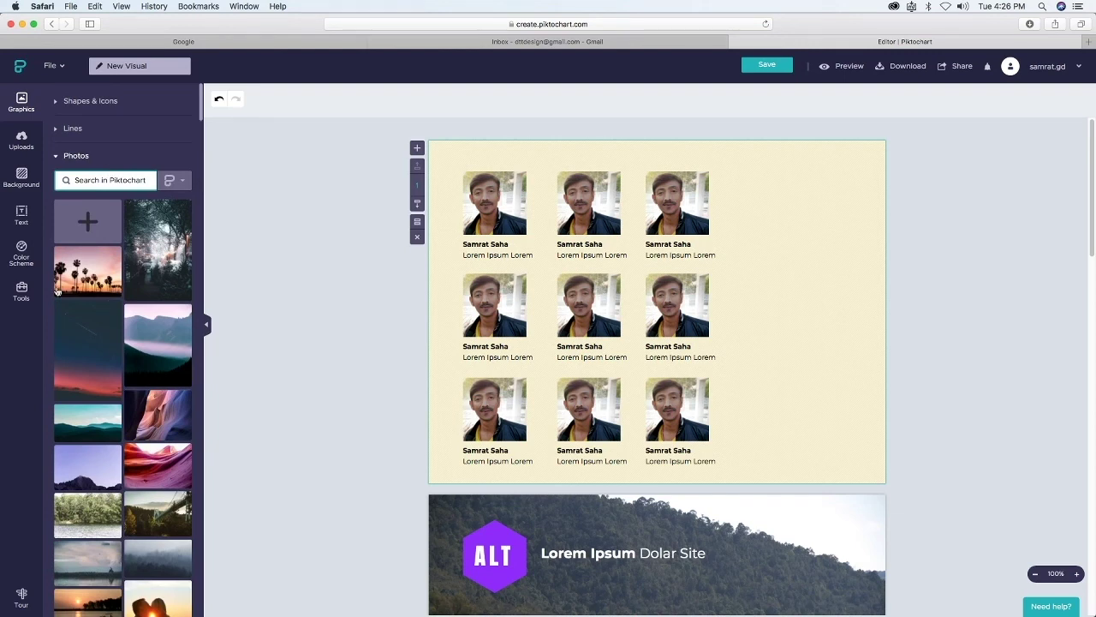
scroll(86, 283, down, 10)
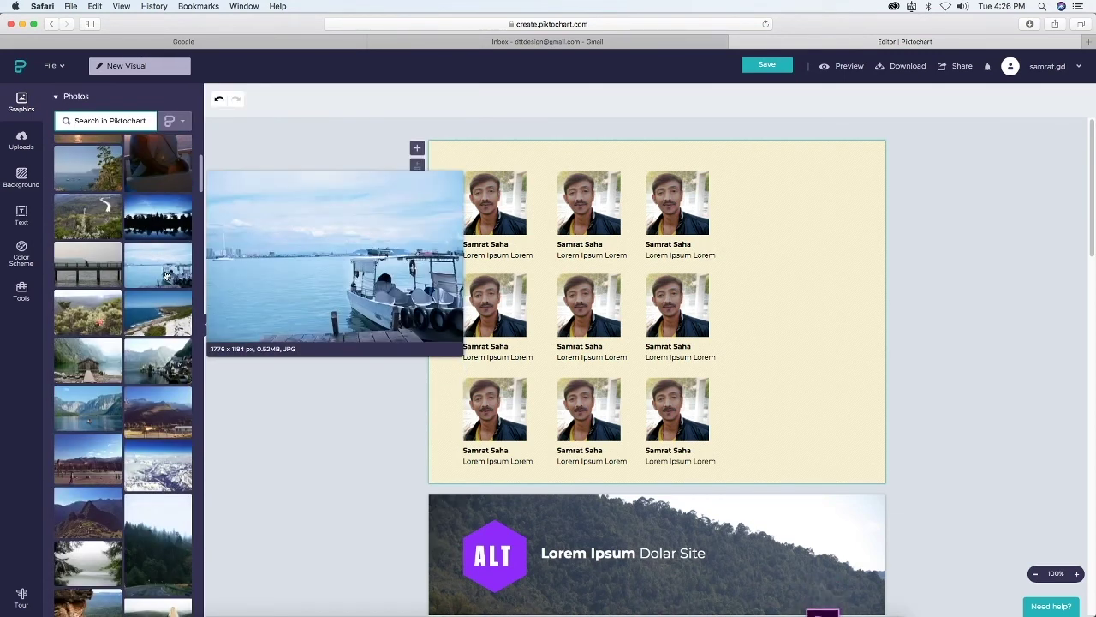
scroll(145, 460, down, 4)
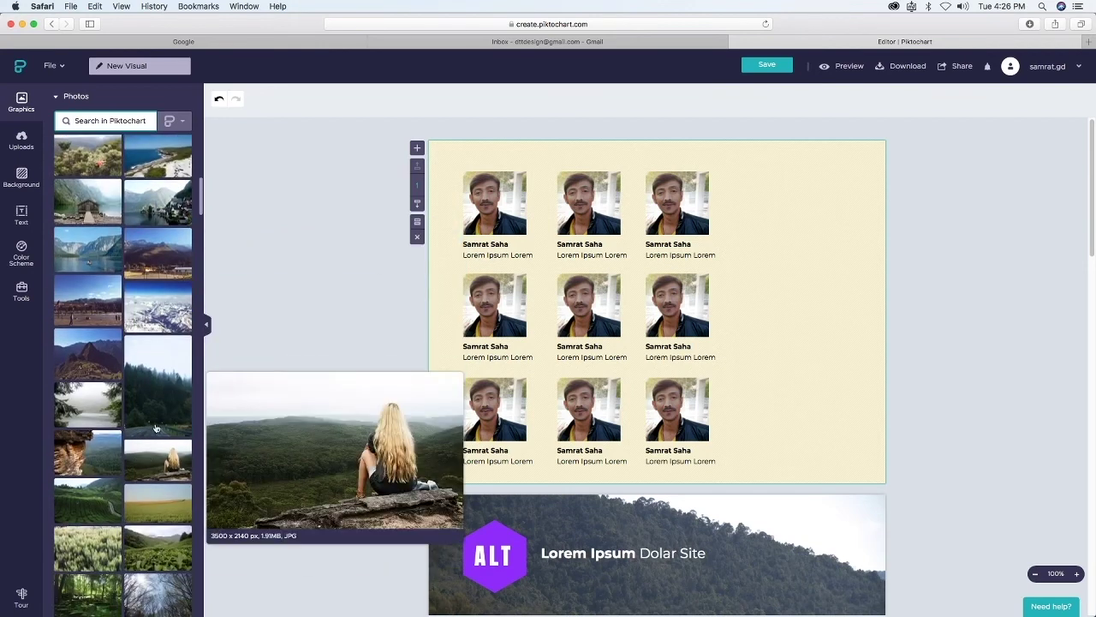
scroll(155, 427, down, 10)
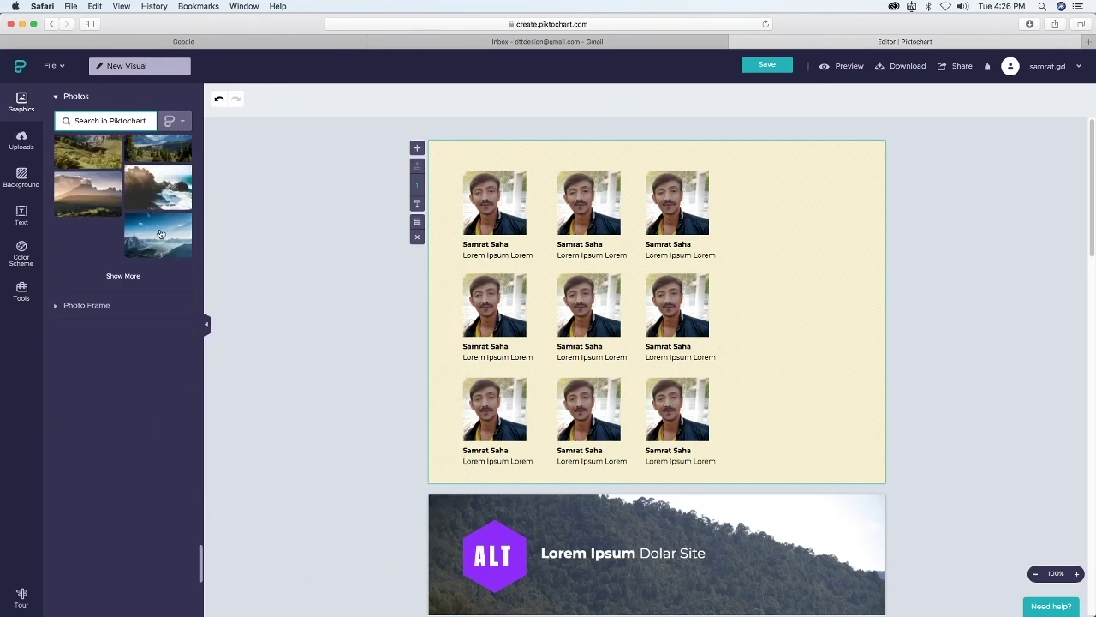
click(161, 234)
drag(777, 359, 1005, 303)
drag(700, 377, 575, 482)
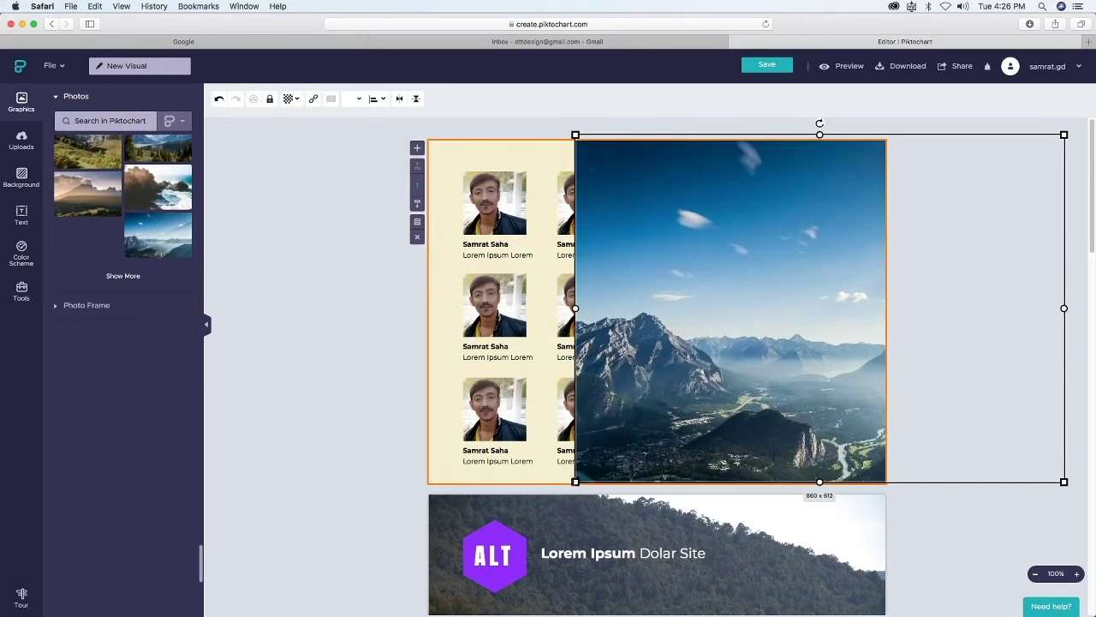
Flip the mountain photo horizontally and shift it right until all three portrait columns are uncovered.
mouse_move(770, 313)
mouse_down()
mouse_move(485, 317)
mouse_move(777, 312)
mouse_up()
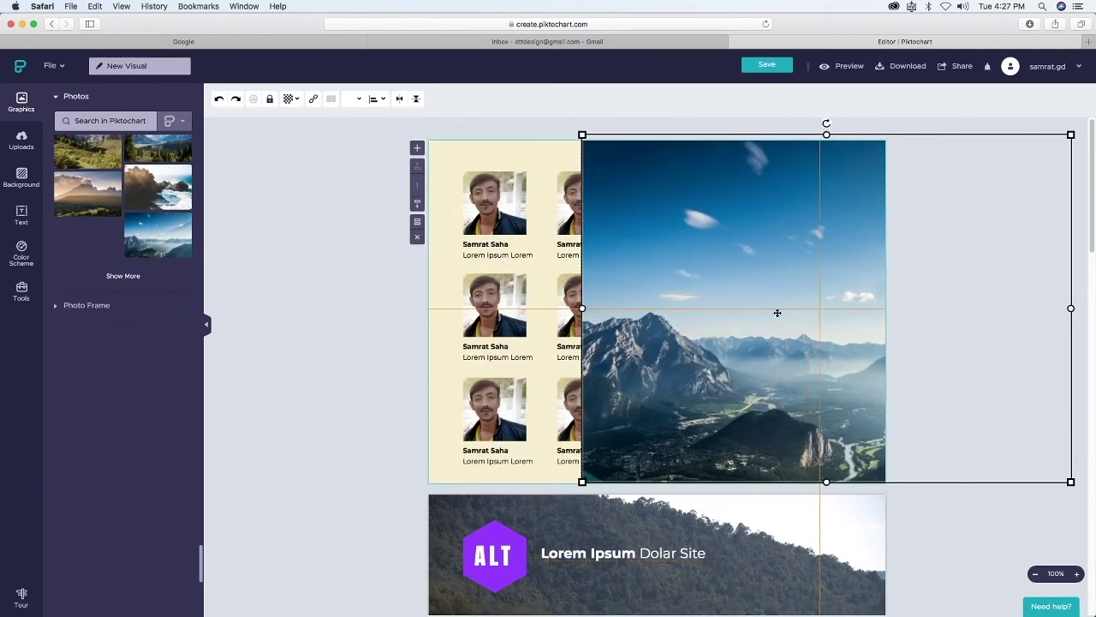
click(399, 99)
drag(822, 399, 924, 397)
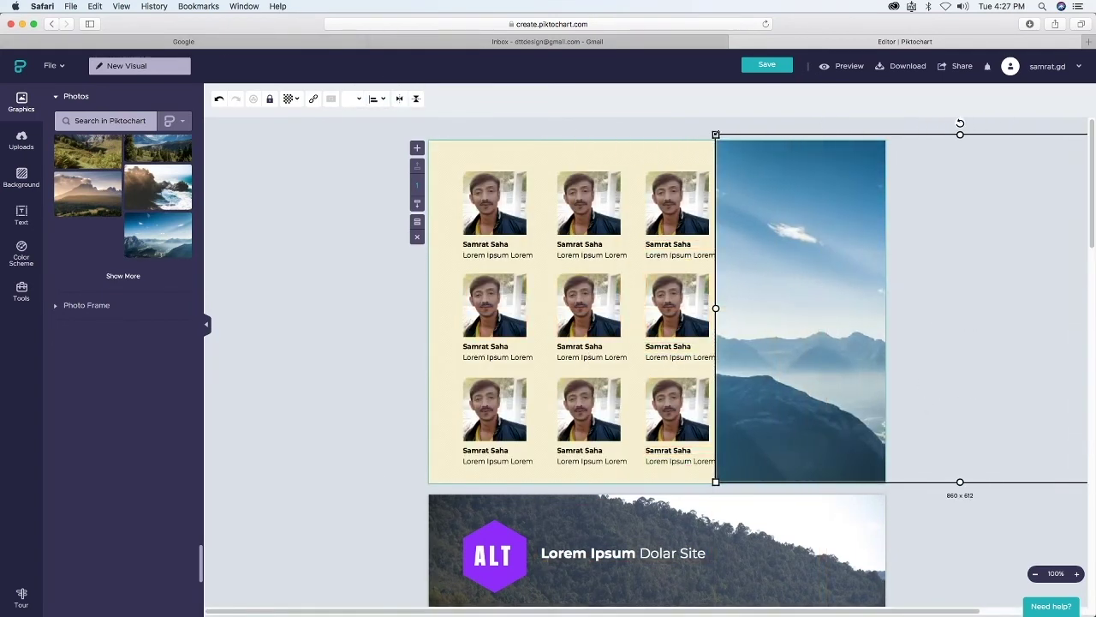
Scale the mountain photo down to 740 x 527 and place it as a vertical strip beside the portrait grid.
drag(716, 134, 783, 179)
drag(864, 373, 813, 347)
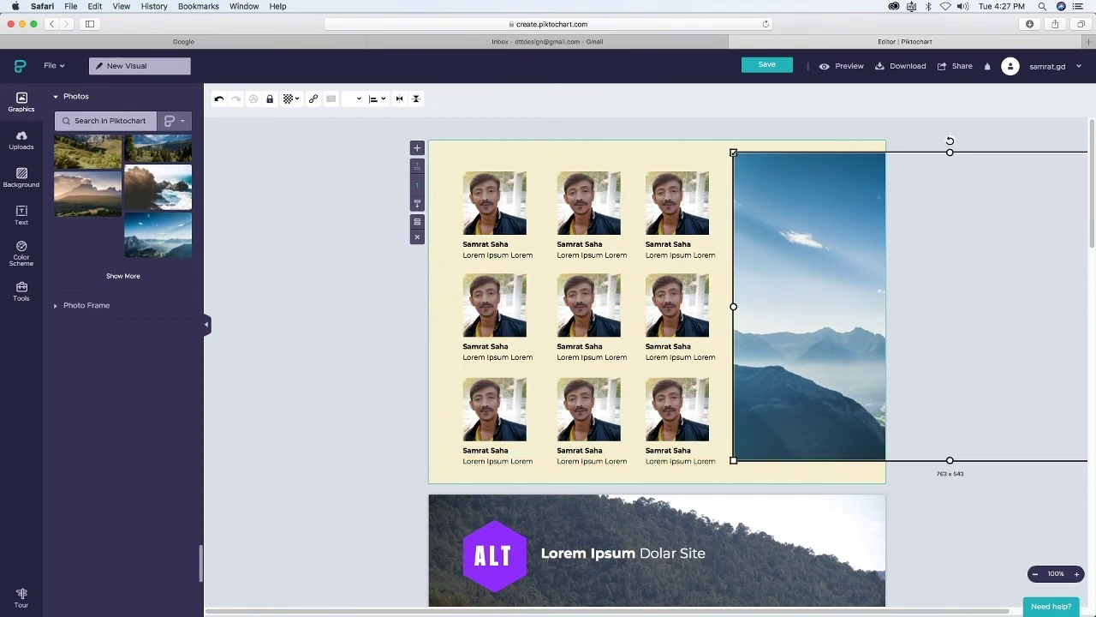
drag(734, 460, 765, 437)
drag(836, 358, 800, 377)
drag(729, 173, 710, 159)
drag(785, 260, 834, 268)
Review the slides, preview the visual and return to editing.
click(630, 352)
scroll(721, 329, down, 6)
click(723, 328)
scroll(723, 328, up, 6)
click(848, 67)
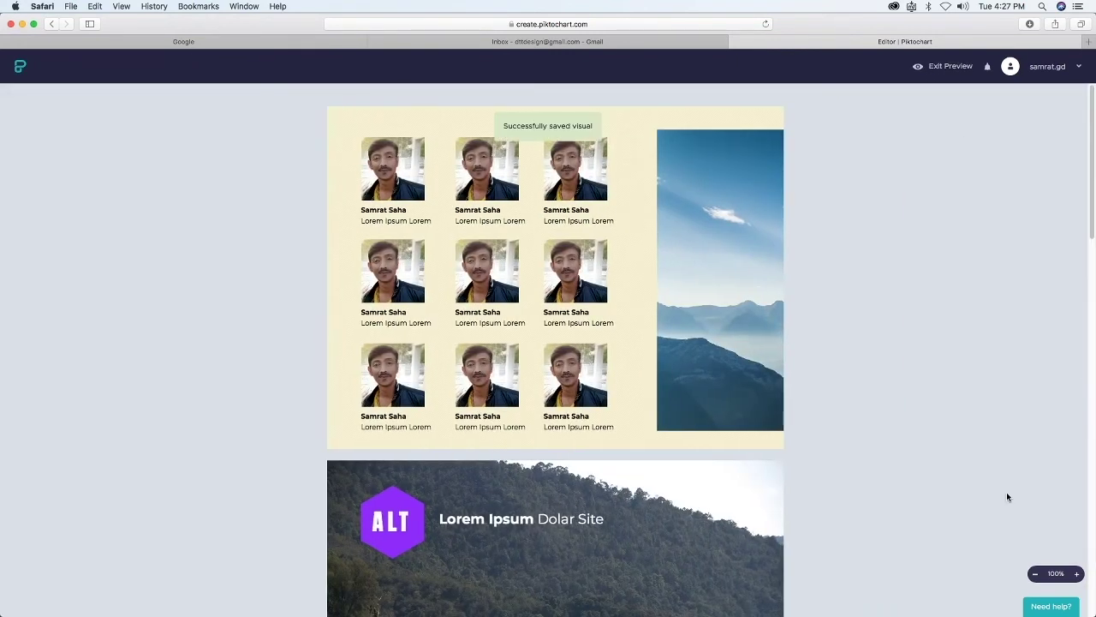
click(950, 67)
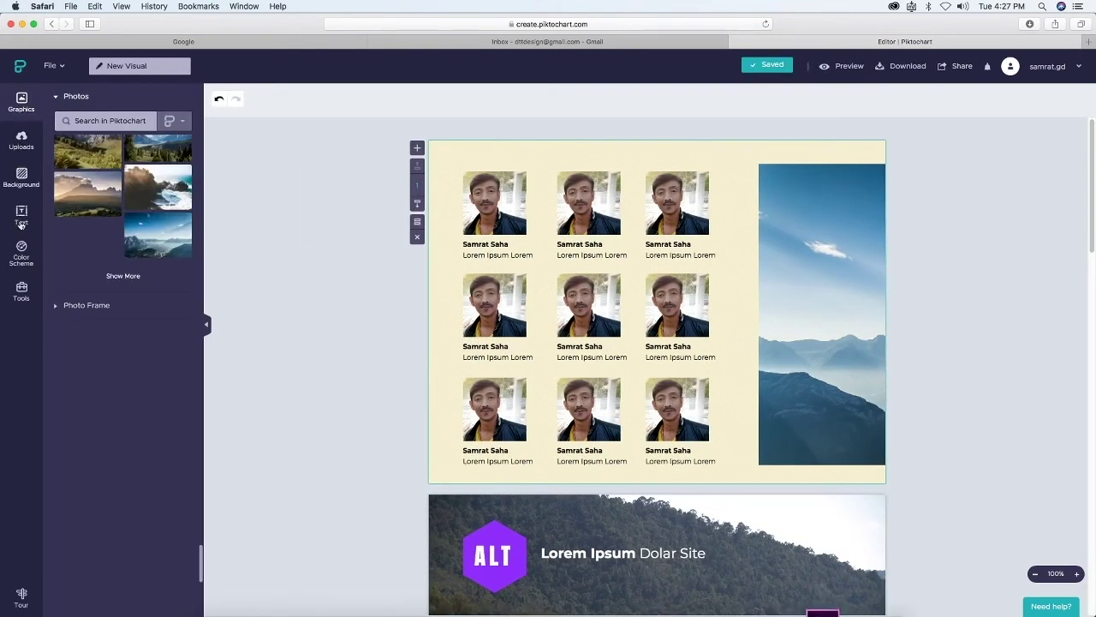
Add a title text reading LOREMIPSUM on the portrait slide, in bold at font size 95.
click(22, 221)
click(103, 106)
double_click(741, 310)
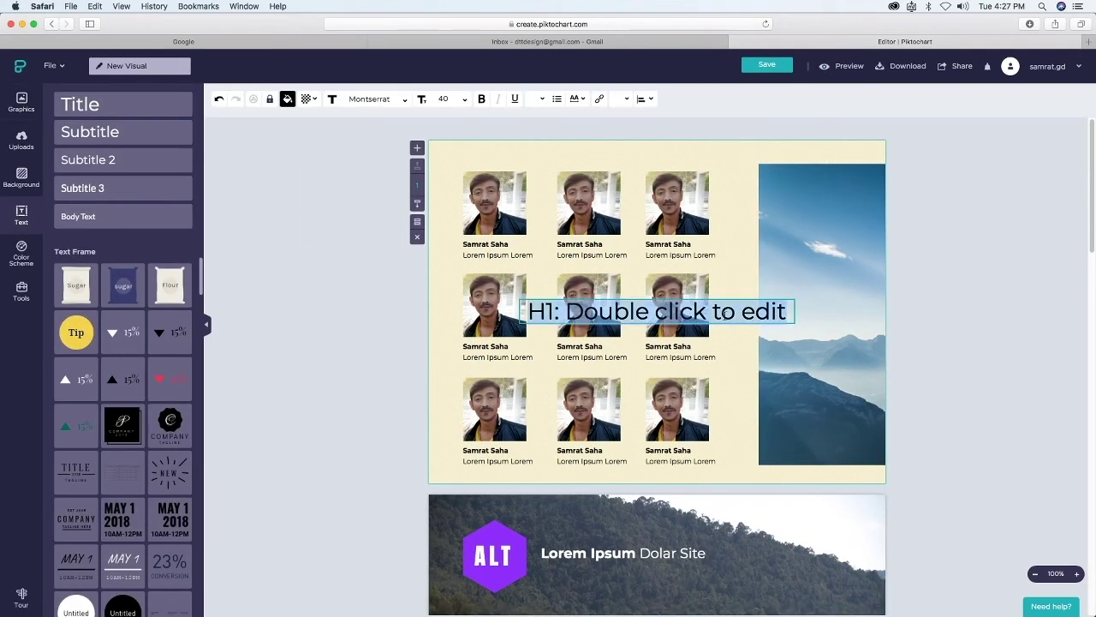
text(LOREMIP)
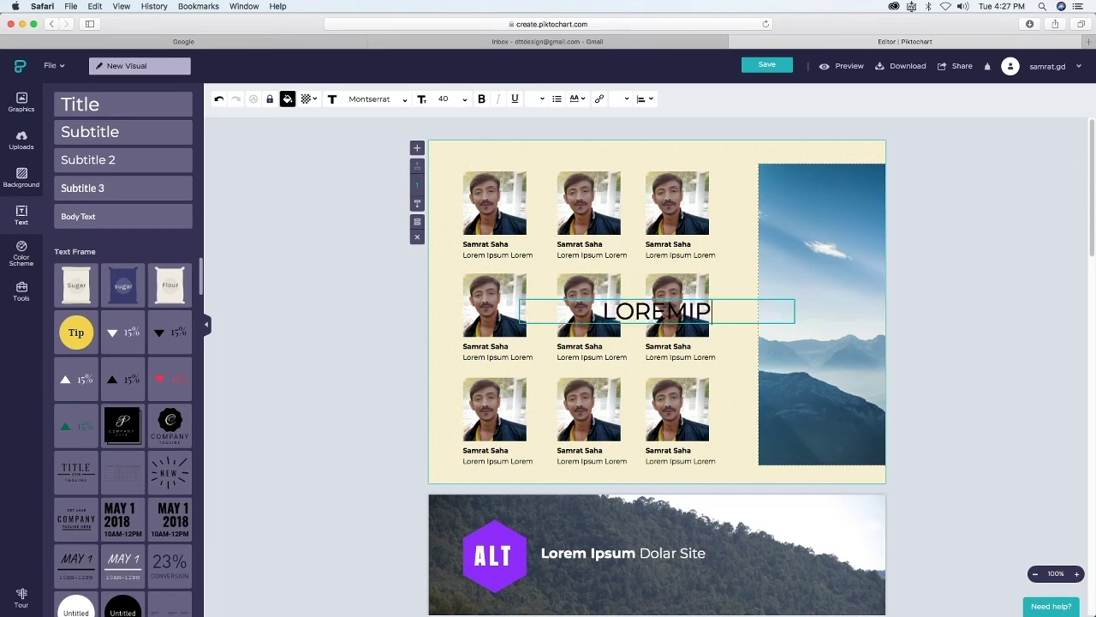
text(SUM)
key(super+a)
click(484, 100)
click(465, 99)
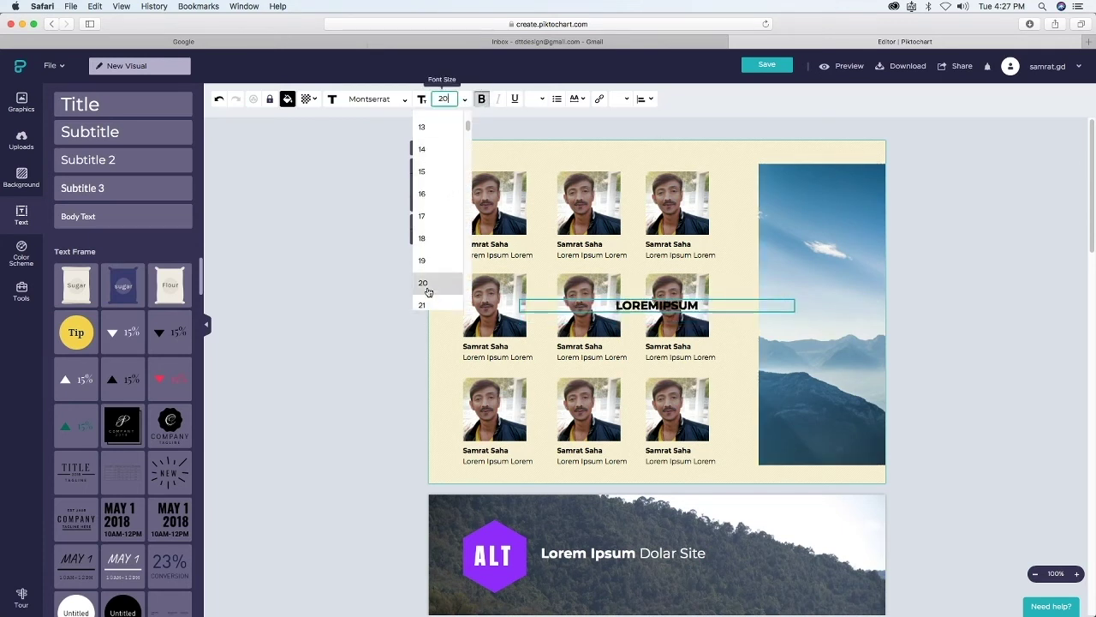
scroll(435, 302, down, 10)
click(436, 296)
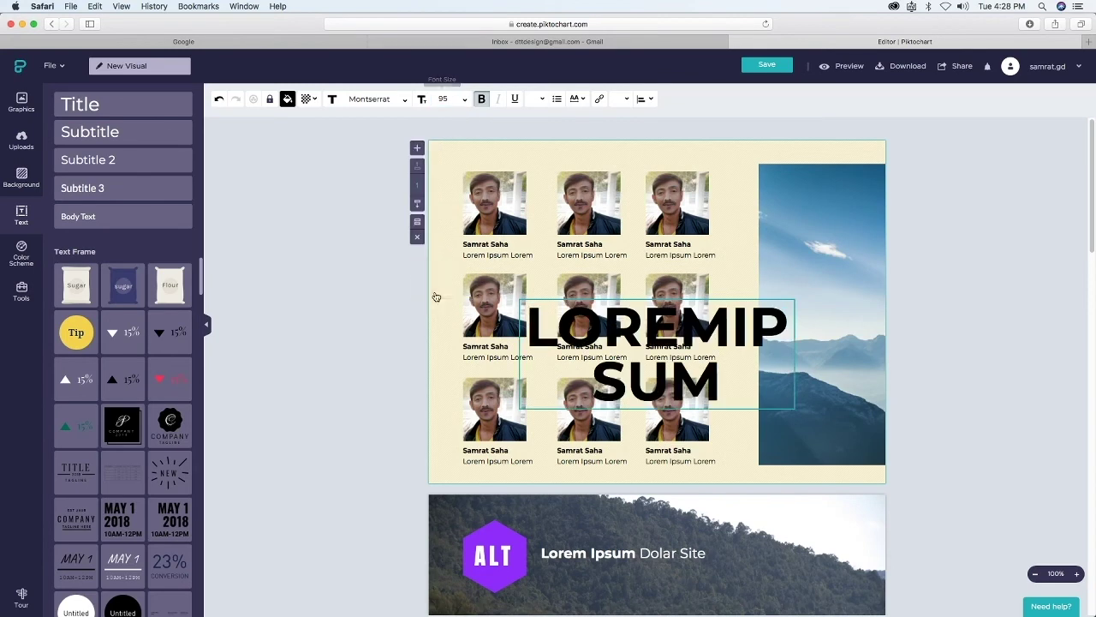
Narrow the title's text box to about 174 wide and stack its letters over the mountain photo.
click(774, 330)
drag(794, 354, 851, 208)
drag(861, 334, 876, 332)
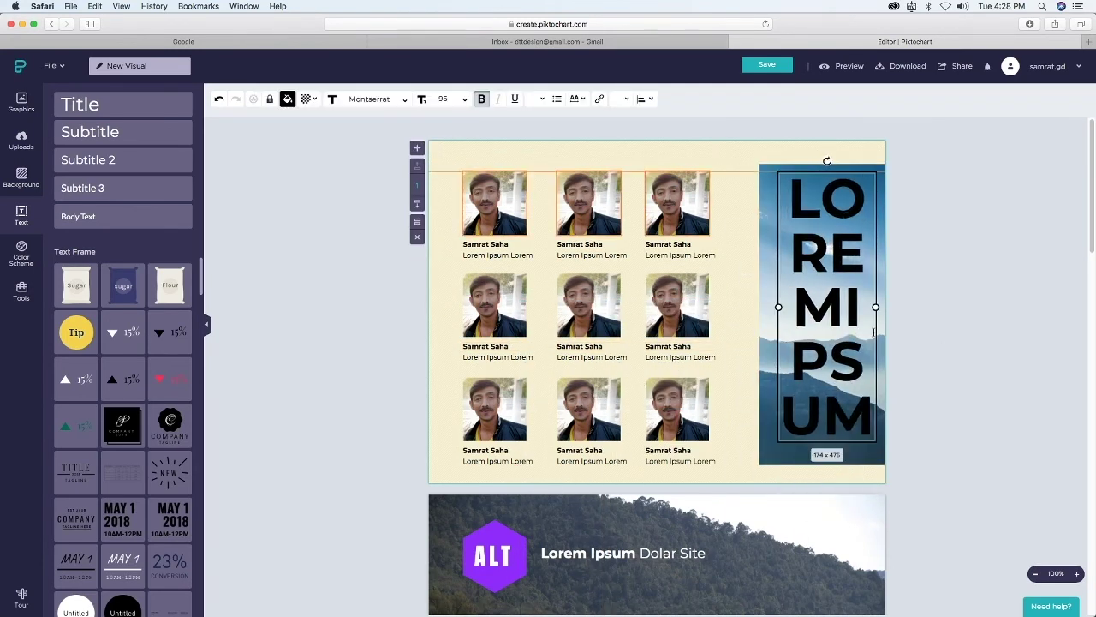
Shorten the stacked title over the mountain photo to LOREM.
double_click(841, 314)
click(846, 334)
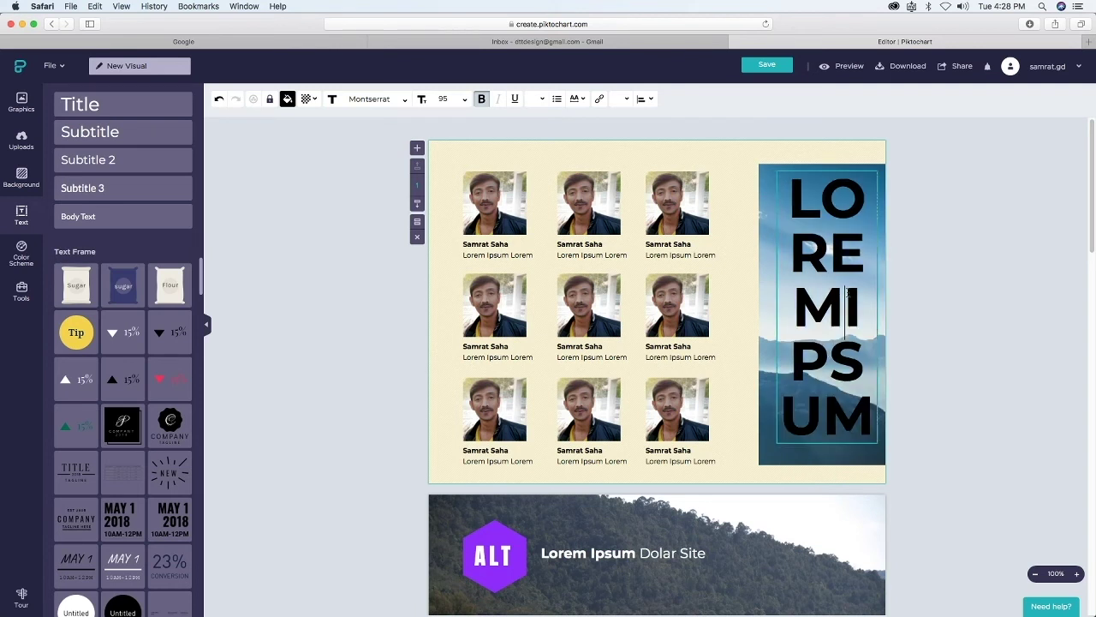
drag(874, 433, 847, 318)
key(BackSpace)
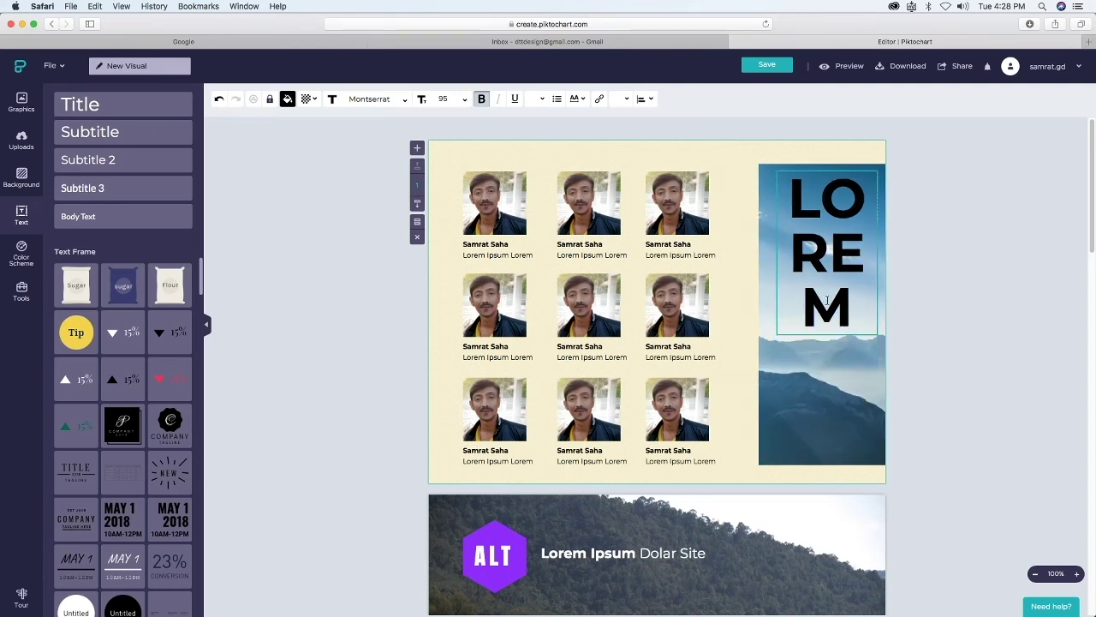
text(0)
key(BackSpace)
text(O)
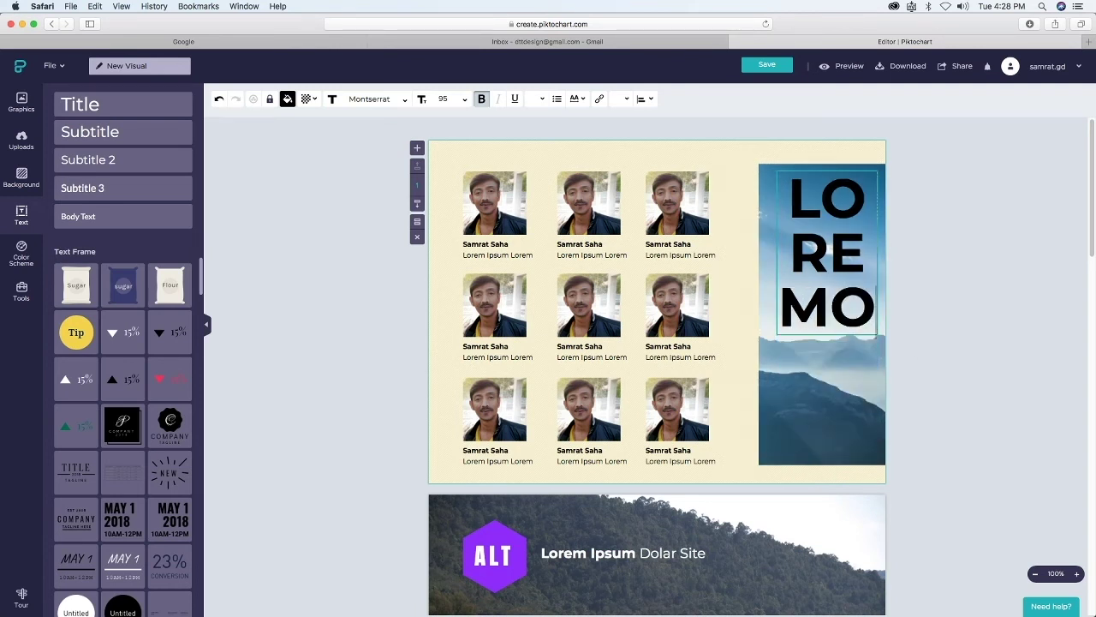
key(BackSpace)
Colour the LOREM title white and shift it slightly down and left on the photo.
click(288, 99)
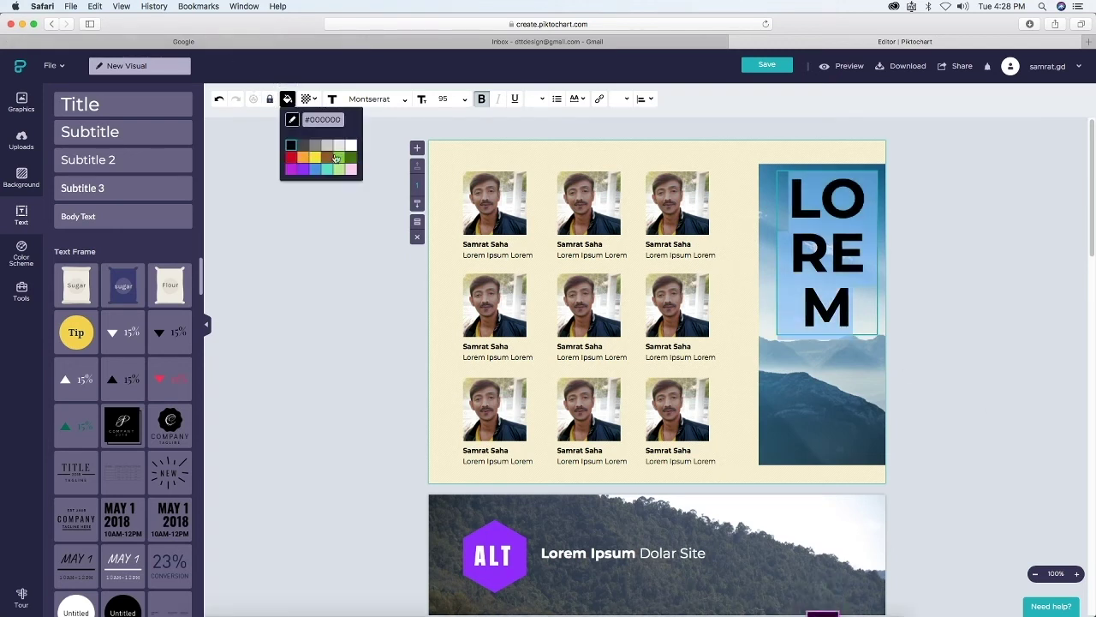
click(352, 147)
click(242, 145)
click(872, 199)
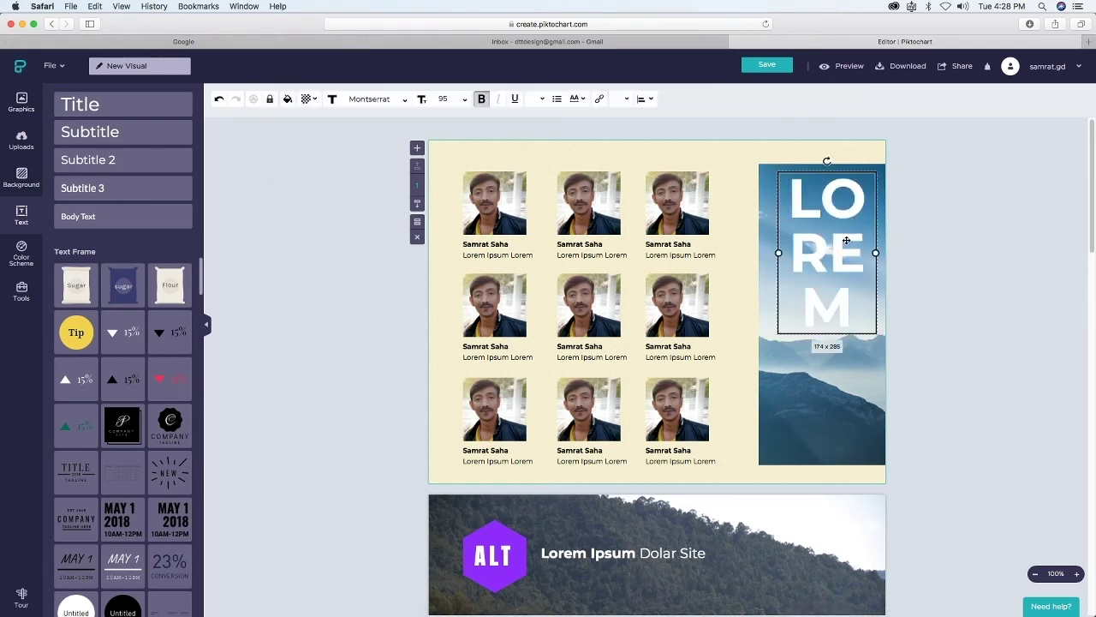
mouse_move(837, 242)
mouse_down()
mouse_move(822, 309)
mouse_move(832, 254)
mouse_up()
Enlarge the mountain photo to fill the slide's full height beside the portraits and reposition the LOREM title over it.
click(855, 169)
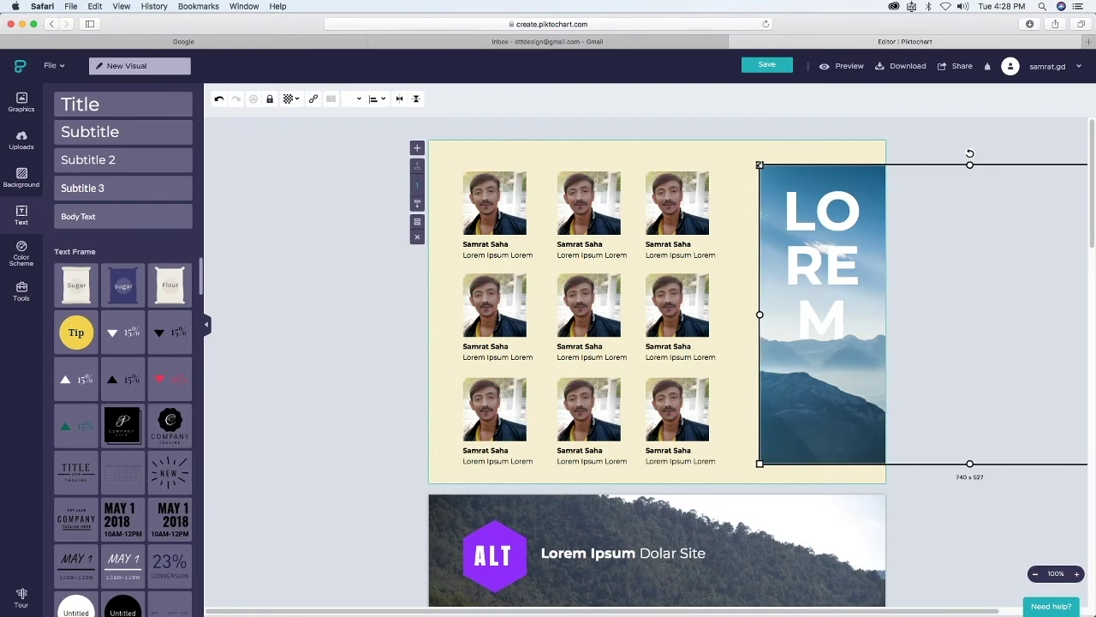
drag(760, 165, 752, 188)
drag(834, 227, 824, 257)
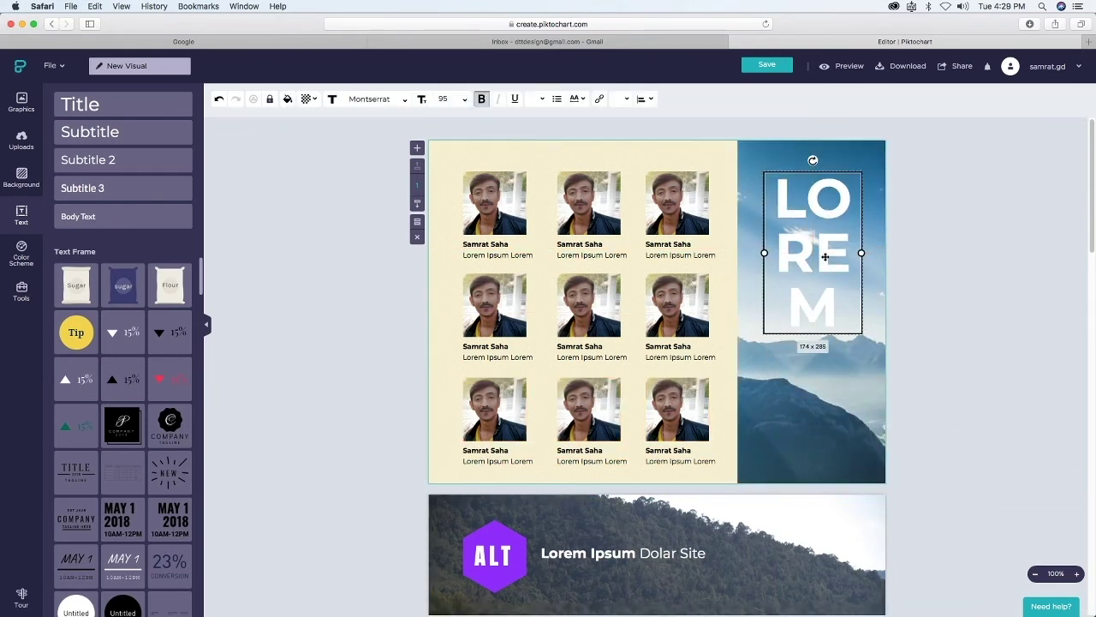
Extend the stacked title with 19' on a line below LOREM.
key(super+v)
key(super+z)
double_click(840, 295)
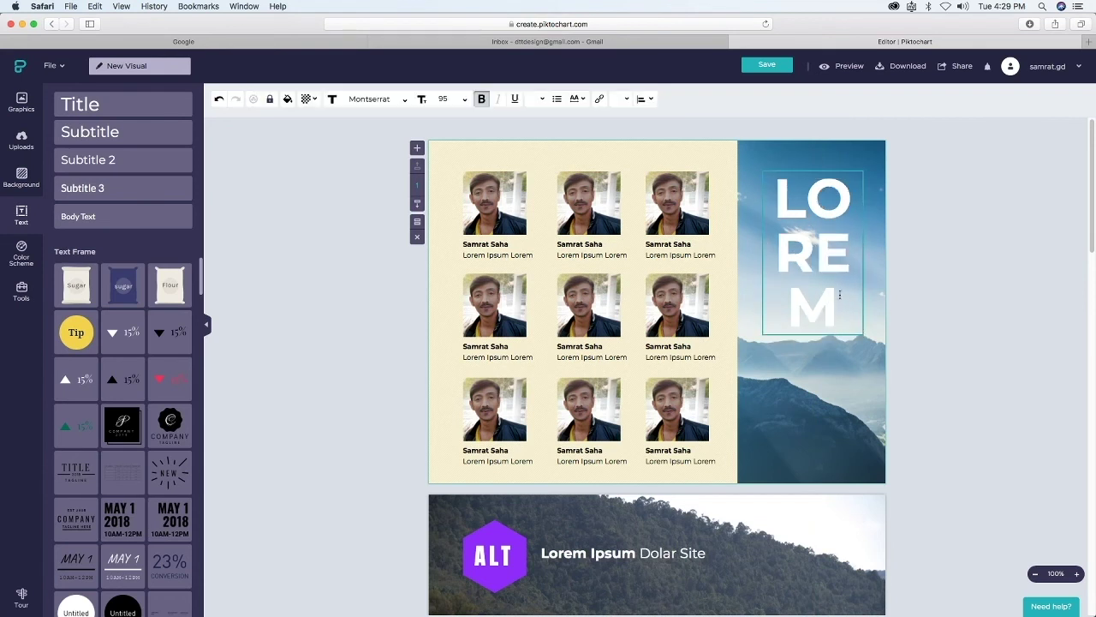
text(19')
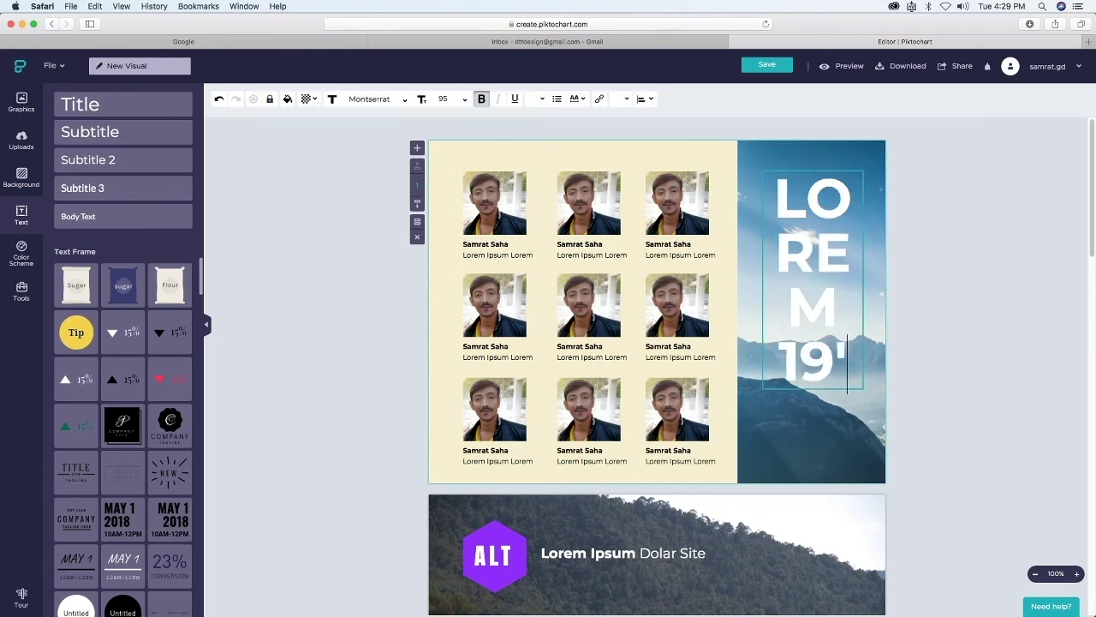
click(845, 324)
key(Return)
key(BackSpace)
Place a copy of the Lorem Ipsum Lorem caption near the bottom of the mountain photo and colour it white.
click(519, 255)
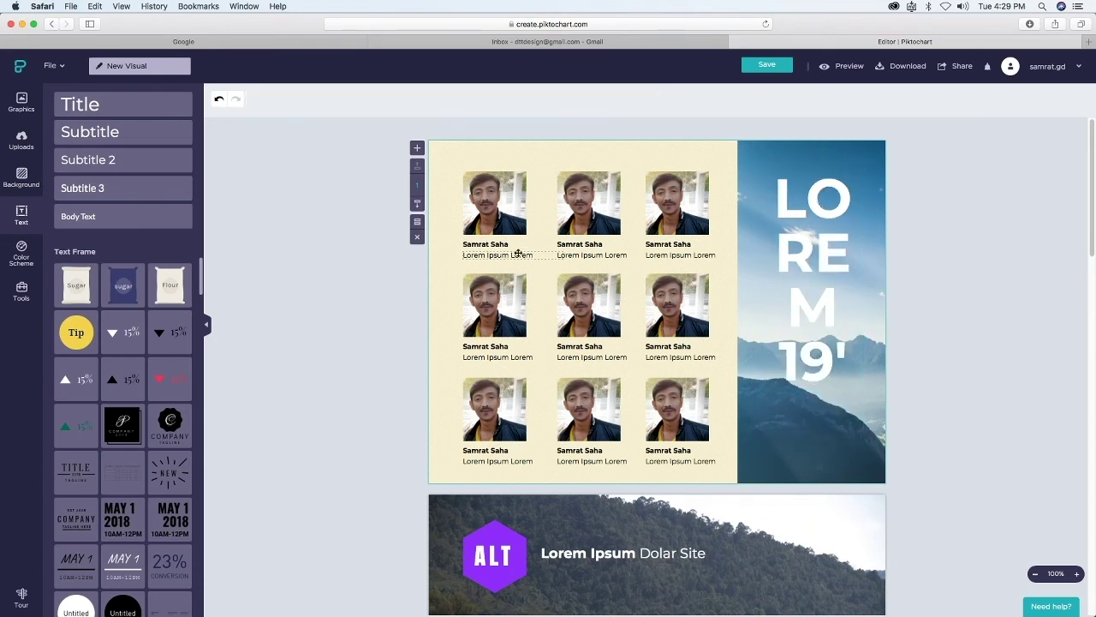
drag(518, 256, 826, 459)
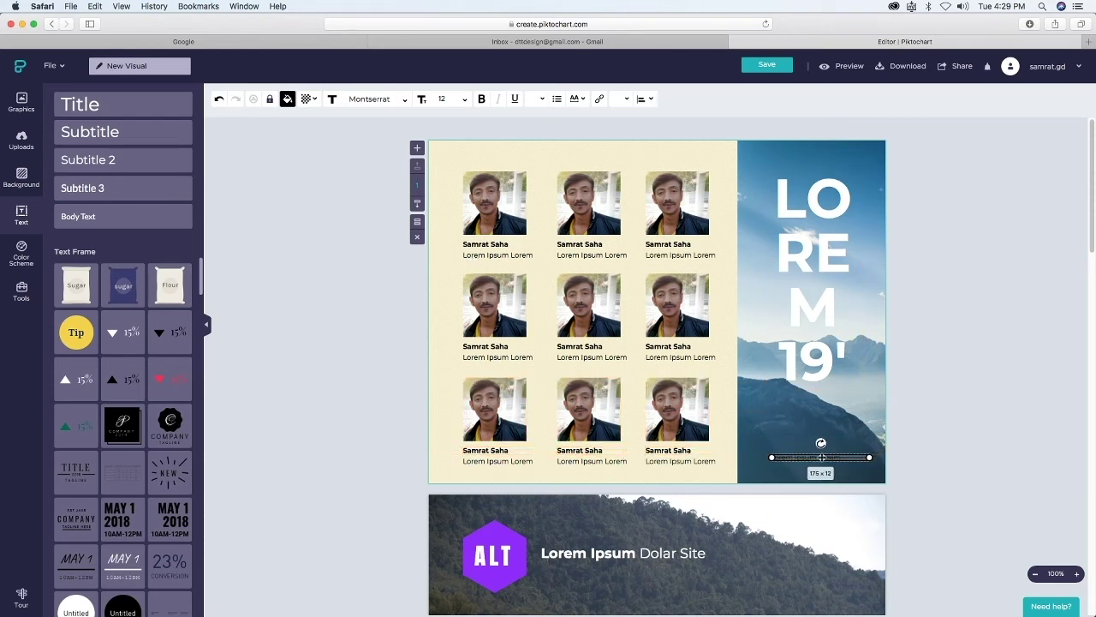
click(288, 98)
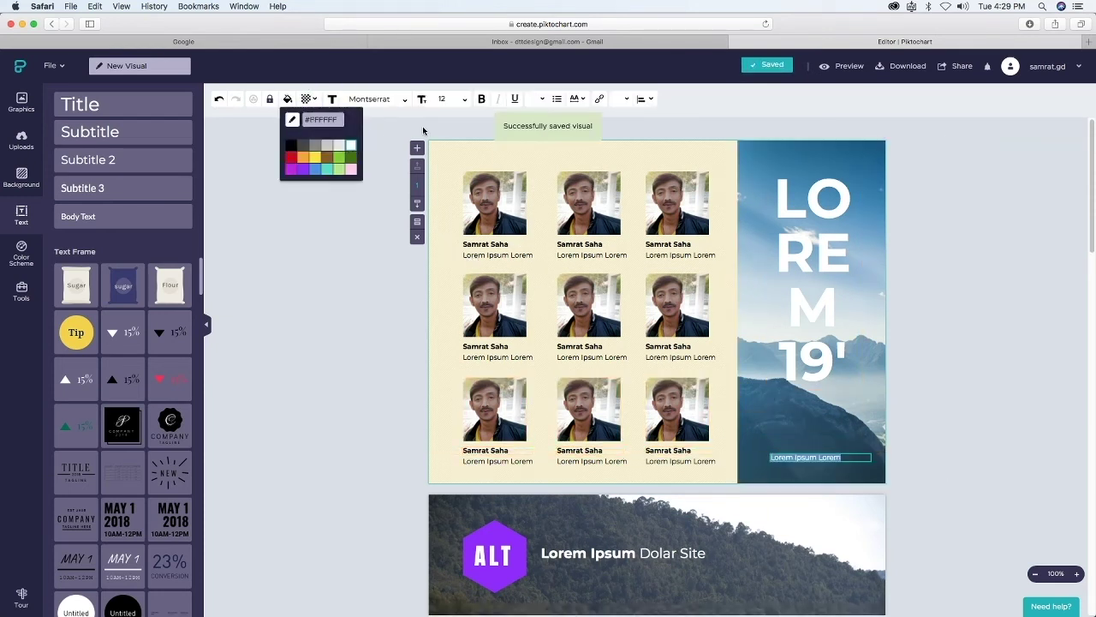
Try a font size of 104 on the copied caption.
click(466, 101)
scroll(439, 205, down, 20)
click(434, 162)
drag(452, 99, 385, 90)
text(104)
key(Return)
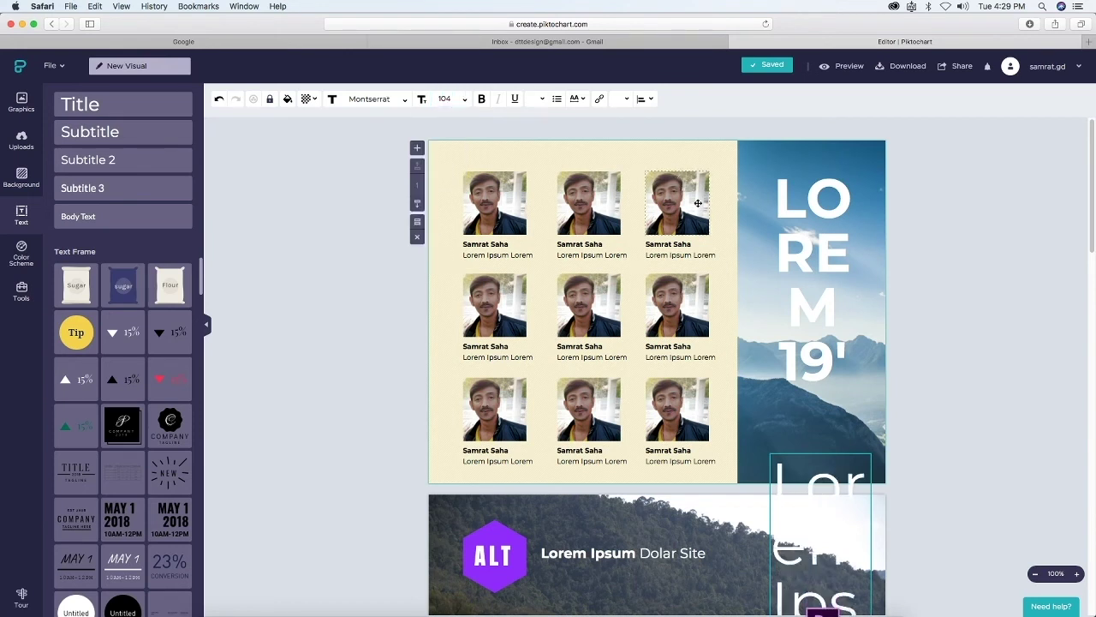
Set the copied caption's font size to 14.
drag(453, 98, 388, 90)
click(422, 299)
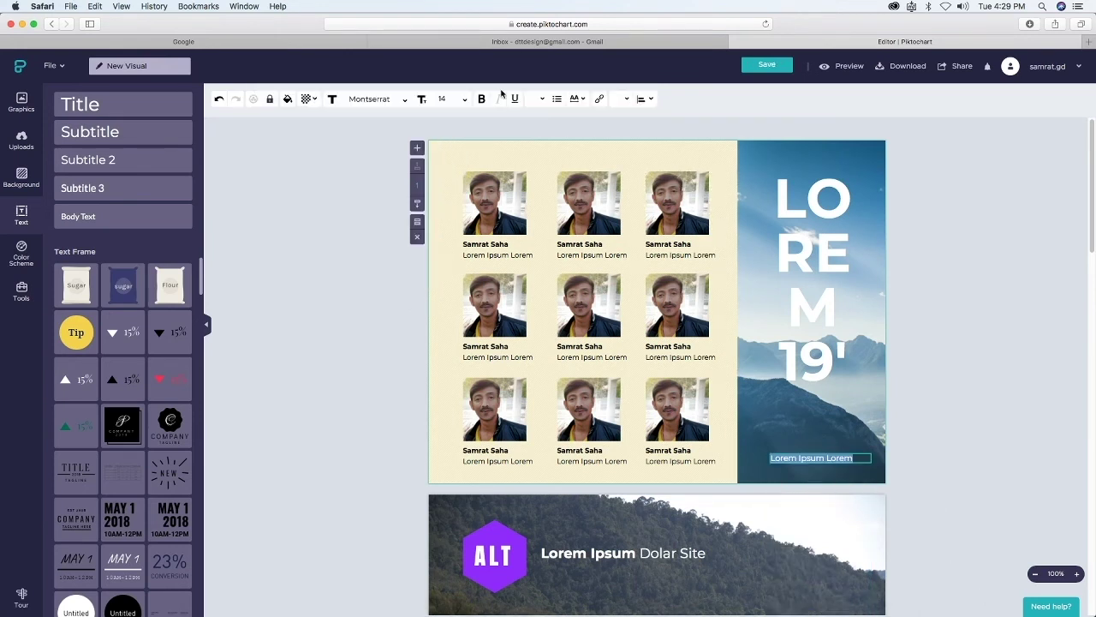
Try centring the copied caption horizontally on the slide, and move it back over the mountain photo.
click(565, 101)
click(633, 118)
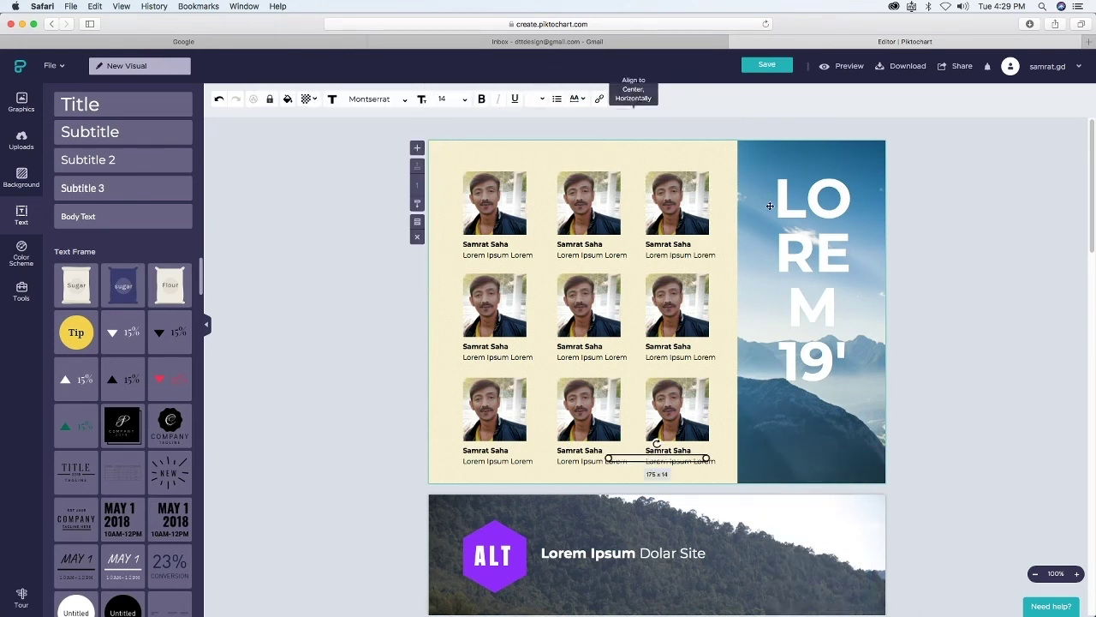
click(805, 479)
drag(687, 457, 846, 457)
Align the stacked title and the caption below it on a common horizontal centre.
shift+click(816, 338)
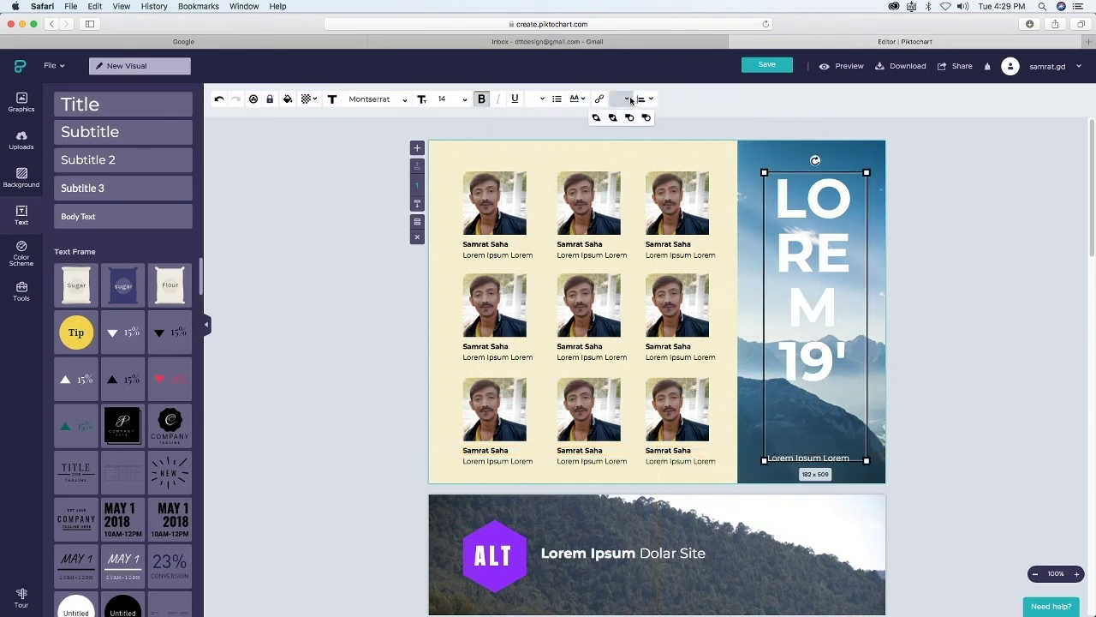
click(634, 118)
click(912, 382)
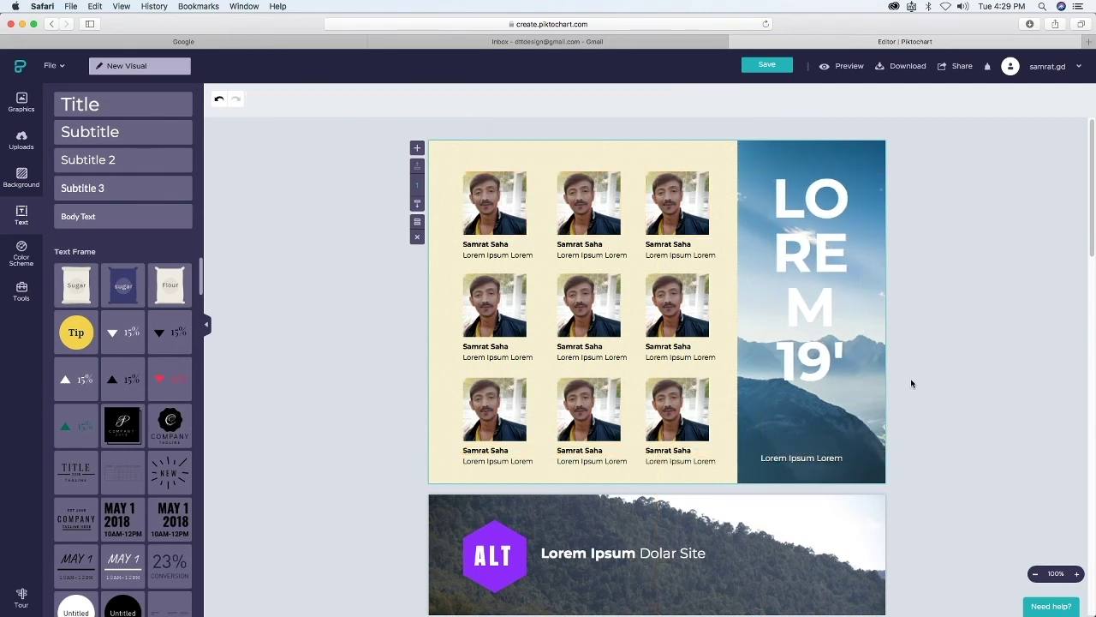
Colour the caption on the mountain photo yellow and shift it slightly right beneath the title.
click(784, 460)
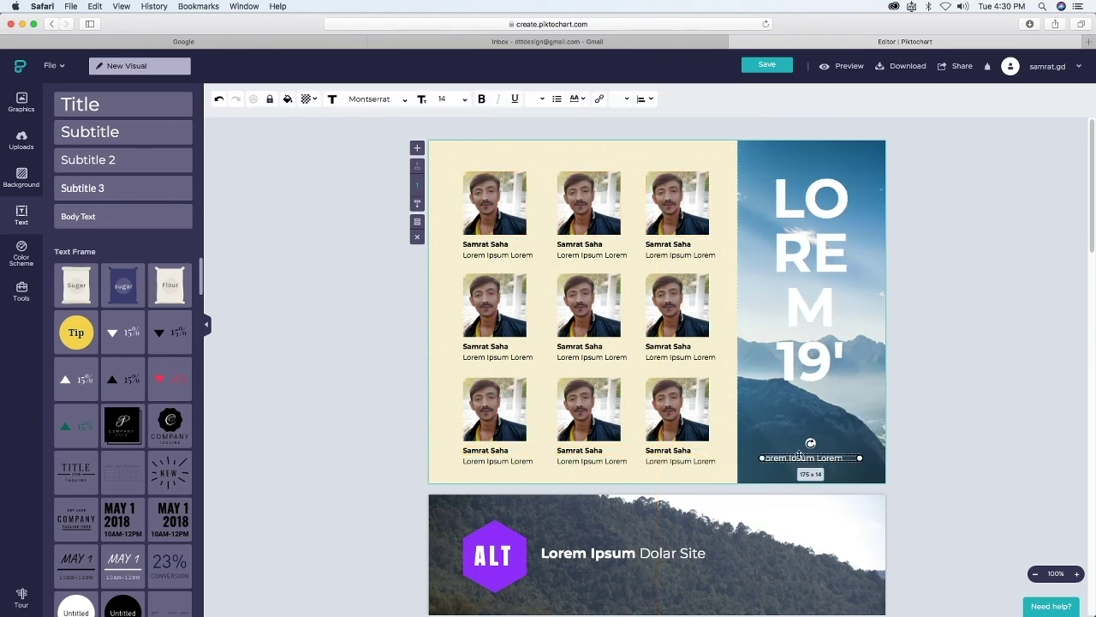
click(287, 100)
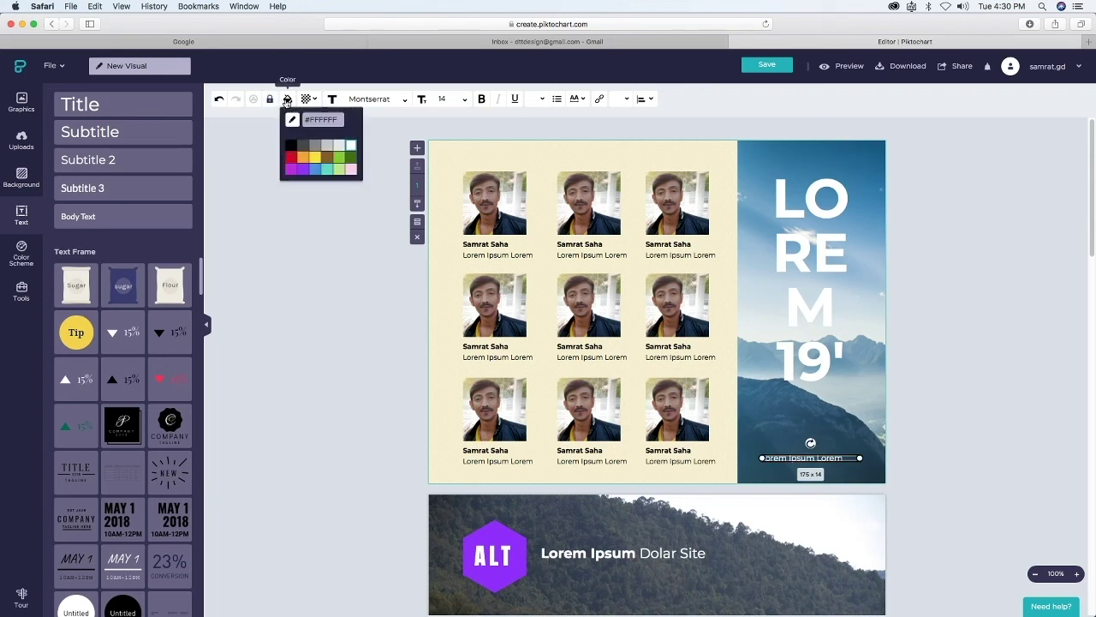
click(315, 162)
mouse_move(810, 459)
mouse_down()
mouse_move(658, 458)
mouse_move(831, 458)
mouse_move(818, 458)
mouse_move(830, 348)
mouse_move(830, 458)
mouse_up()
click(752, 426)
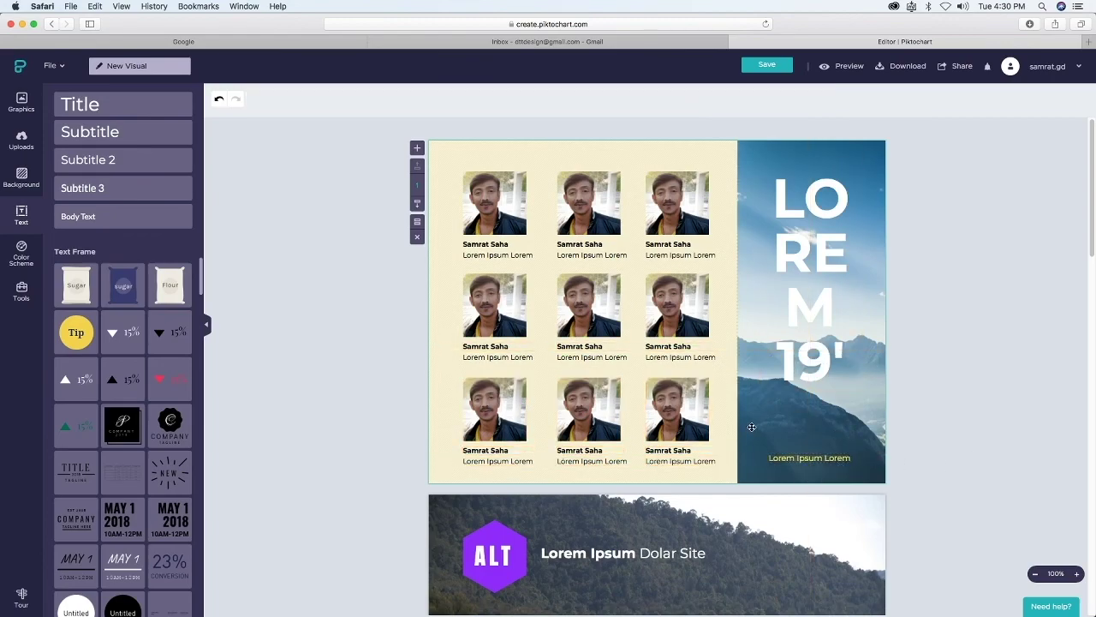
Save the presentation and open its preview.
scroll(751, 427, down, 15)
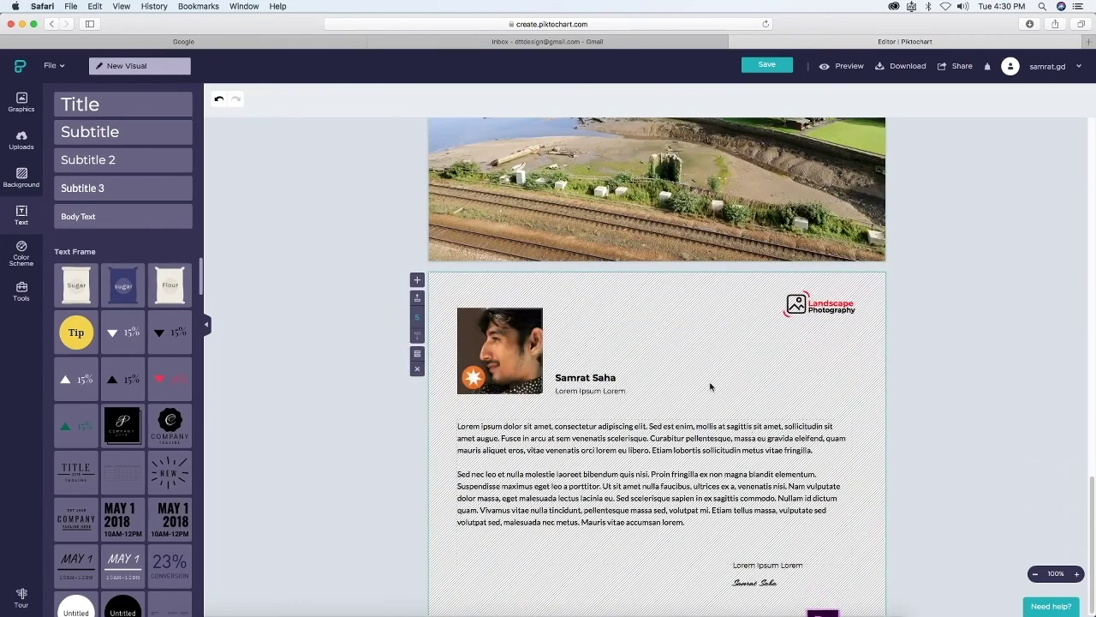
scroll(710, 387, up, 12)
click(779, 66)
click(843, 66)
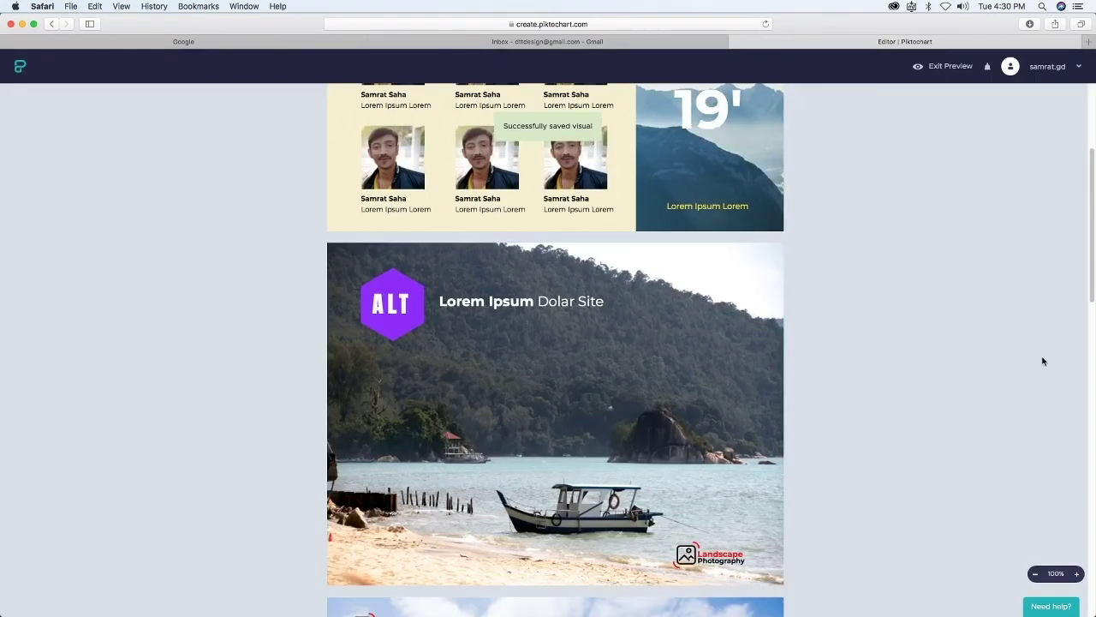
Look through the slides in the preview and return to the editor.
scroll(595, 336, up, 5)
scroll(604, 351, down, 6)
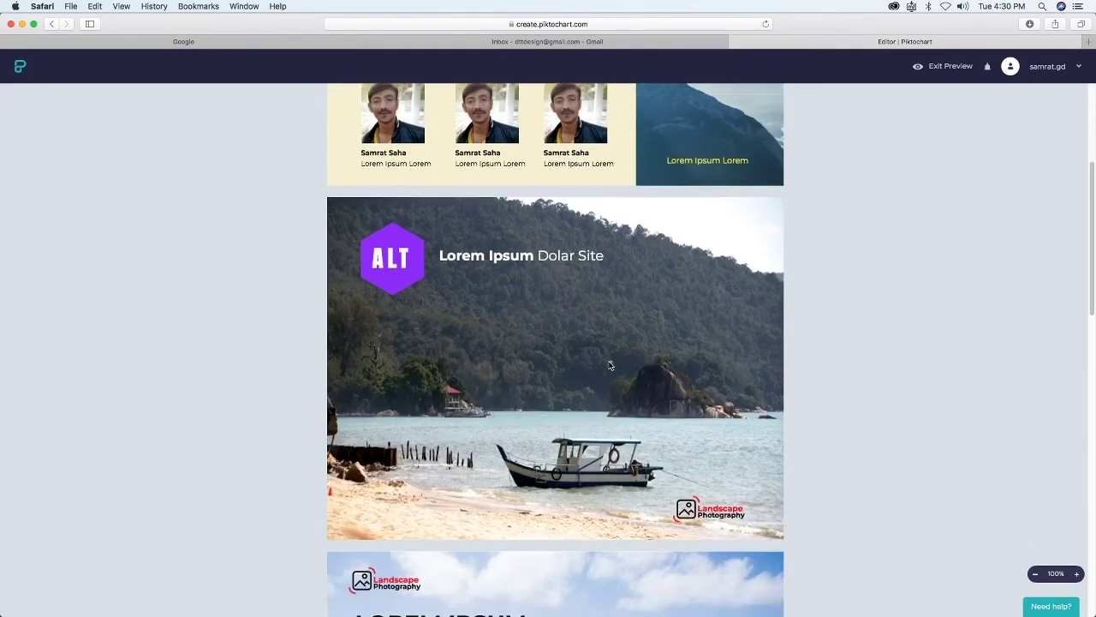
scroll(609, 366, down, 8)
scroll(610, 366, up, 12)
click(947, 69)
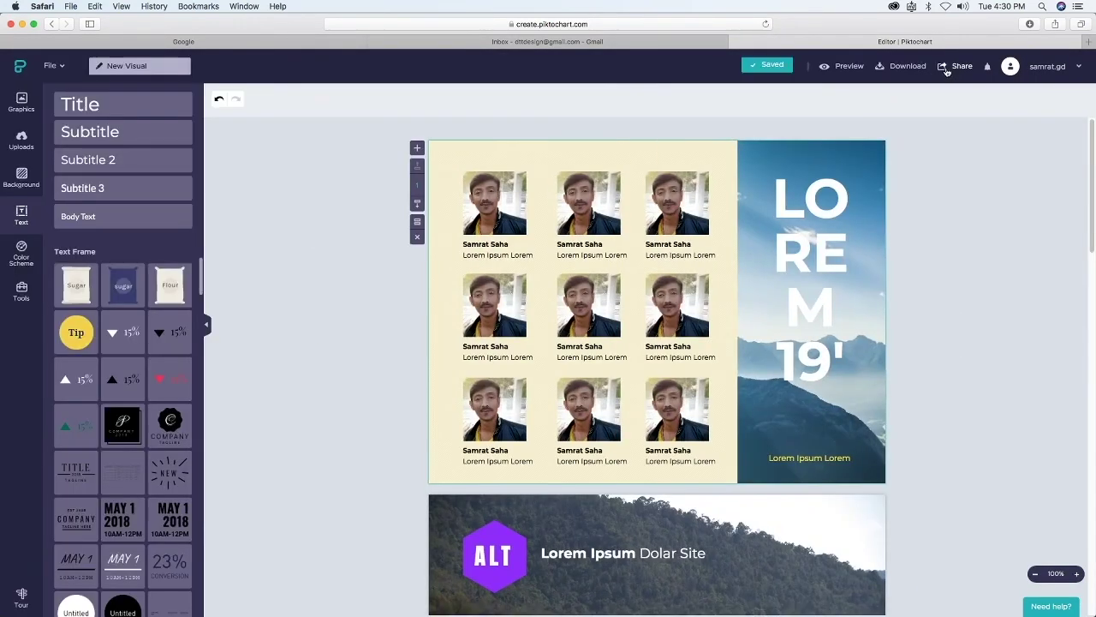
Try to download the presentation as medium-quality PNG blocks, staying on the page, and close the download options.
click(908, 66)
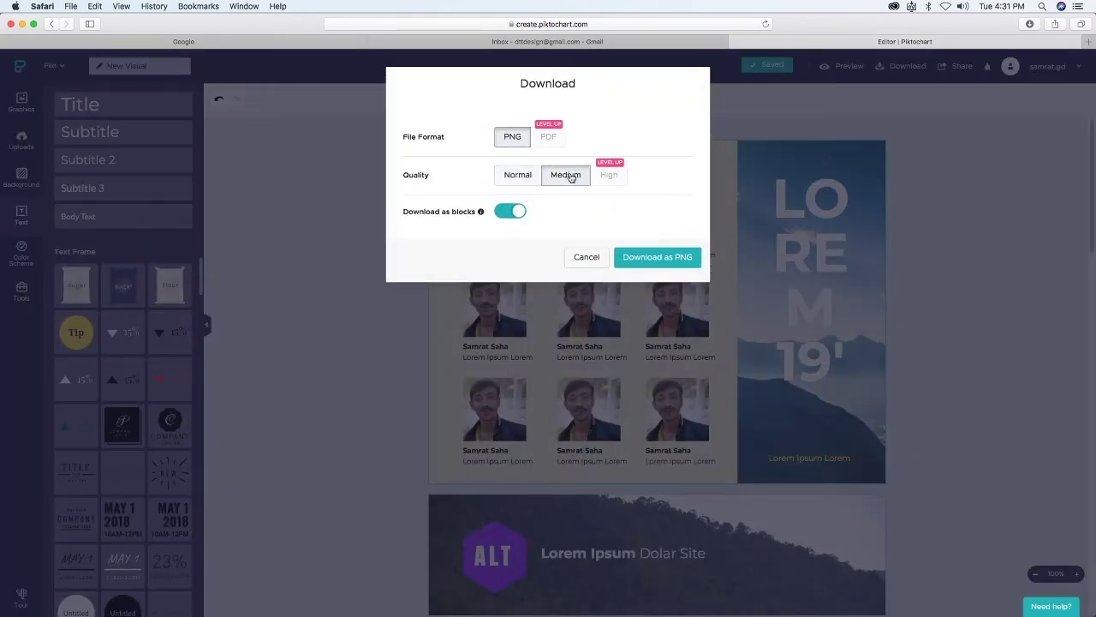
click(662, 256)
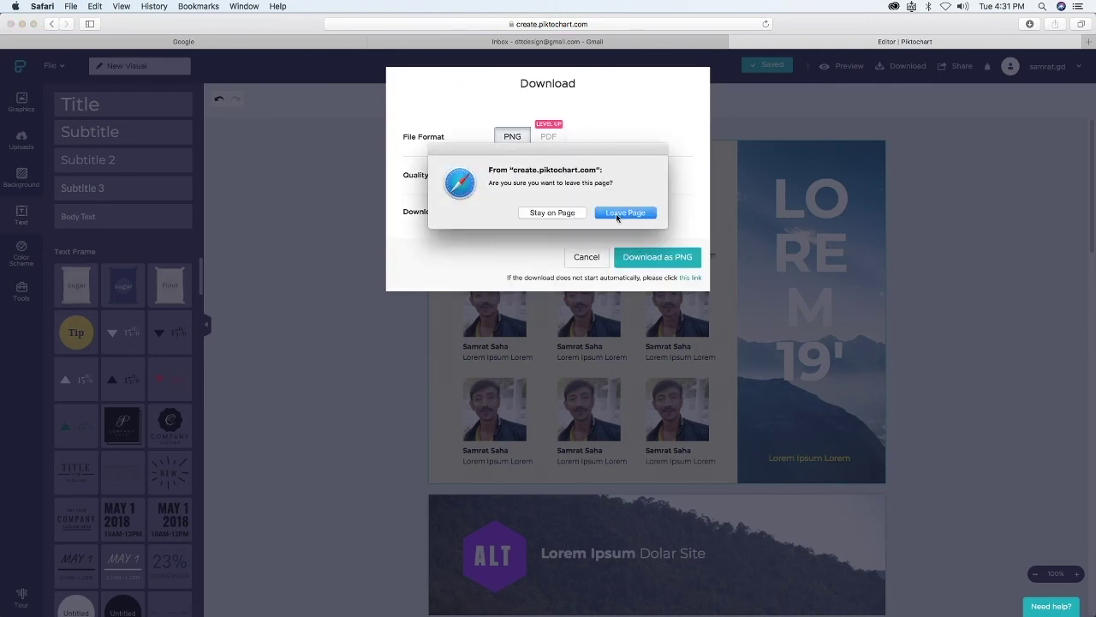
click(562, 215)
click(587, 257)
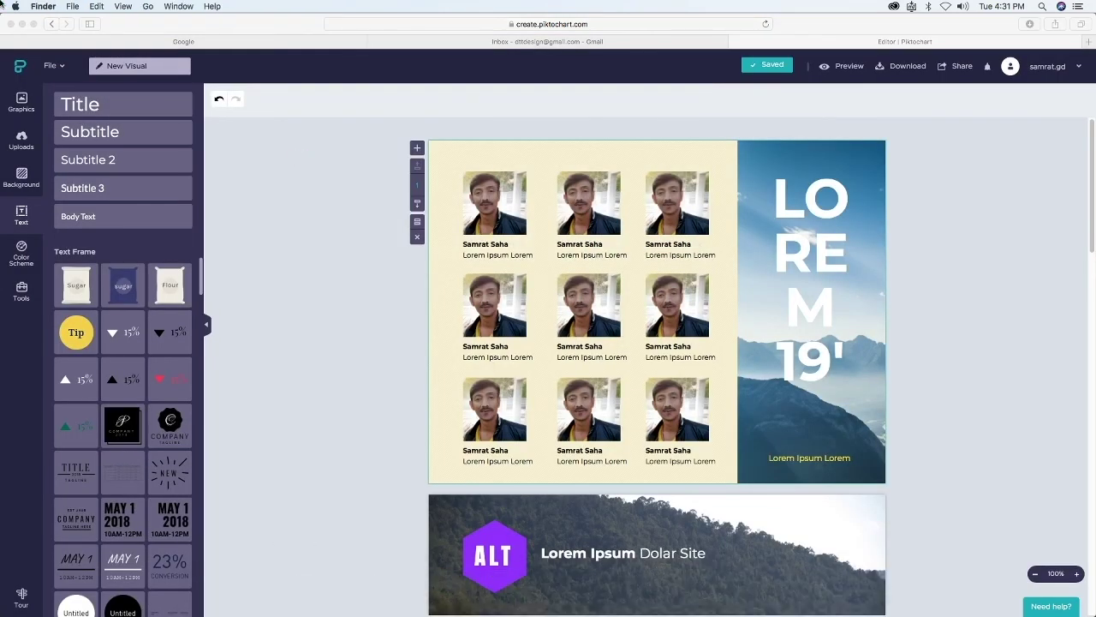
Switch to Finder and open the new-5c-20visual_37523306 folder in Downloads.
key(super+n)
click(103, 112)
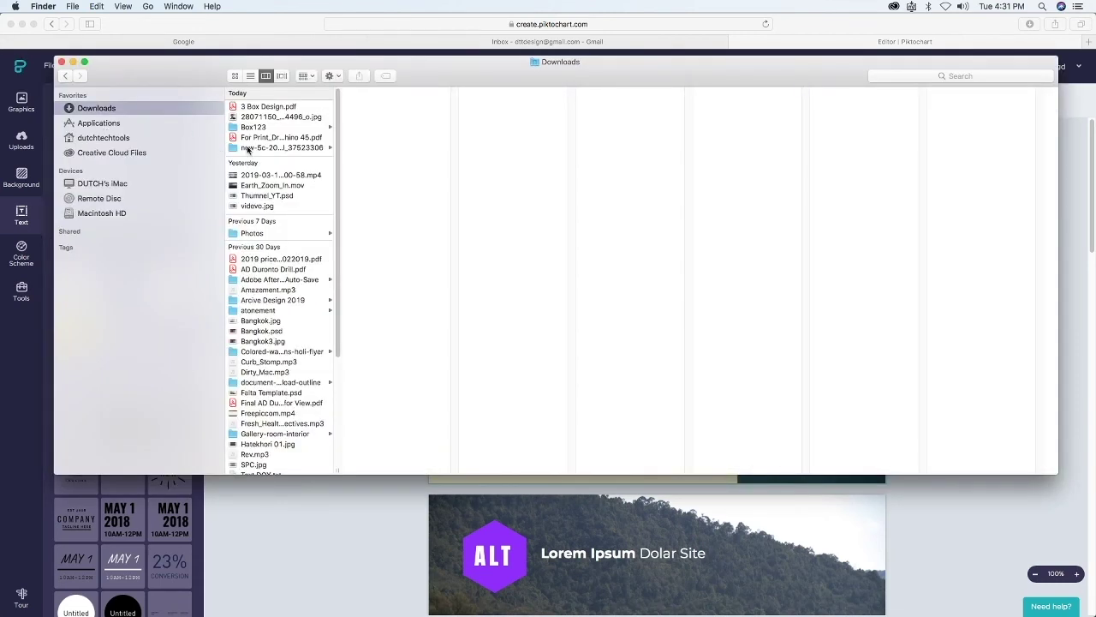
click(250, 149)
Examine the exported slide images 000.png to 004.png one after another.
click(351, 108)
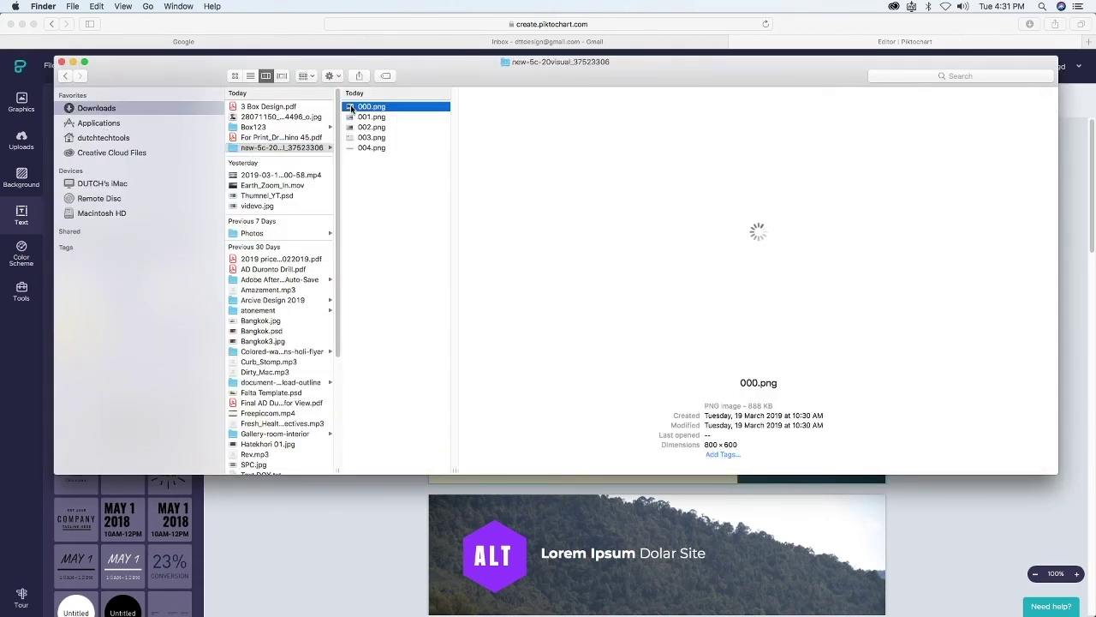
key(Down)
key(Down)
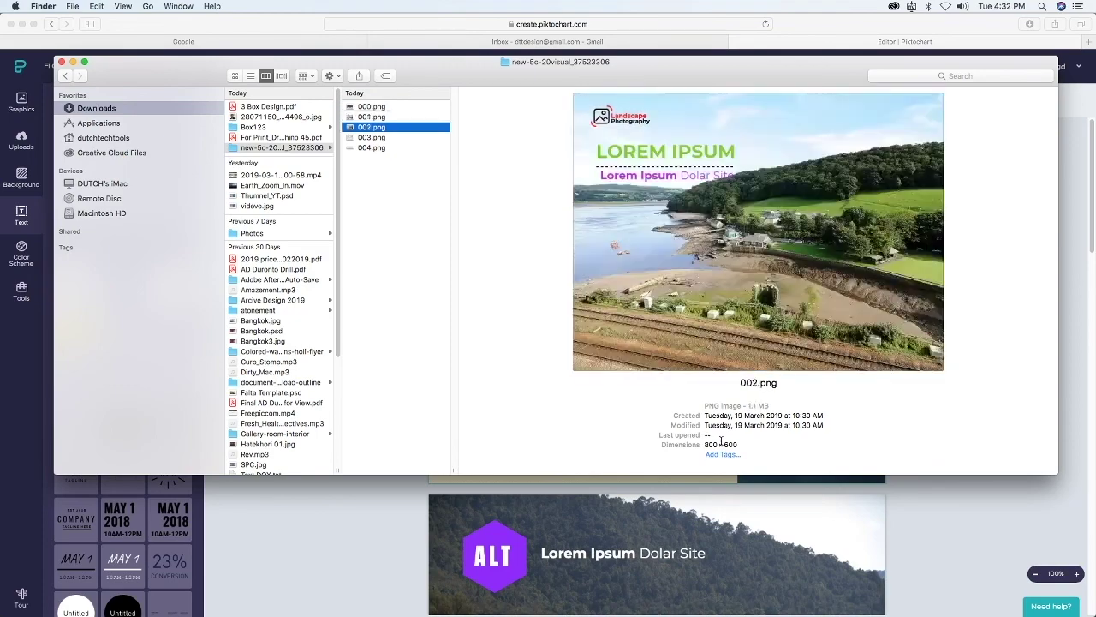
key(Up)
key(Up)
key(Down)
key(Up)
key(Down)
key(Down)
key(Down)
key(Down)
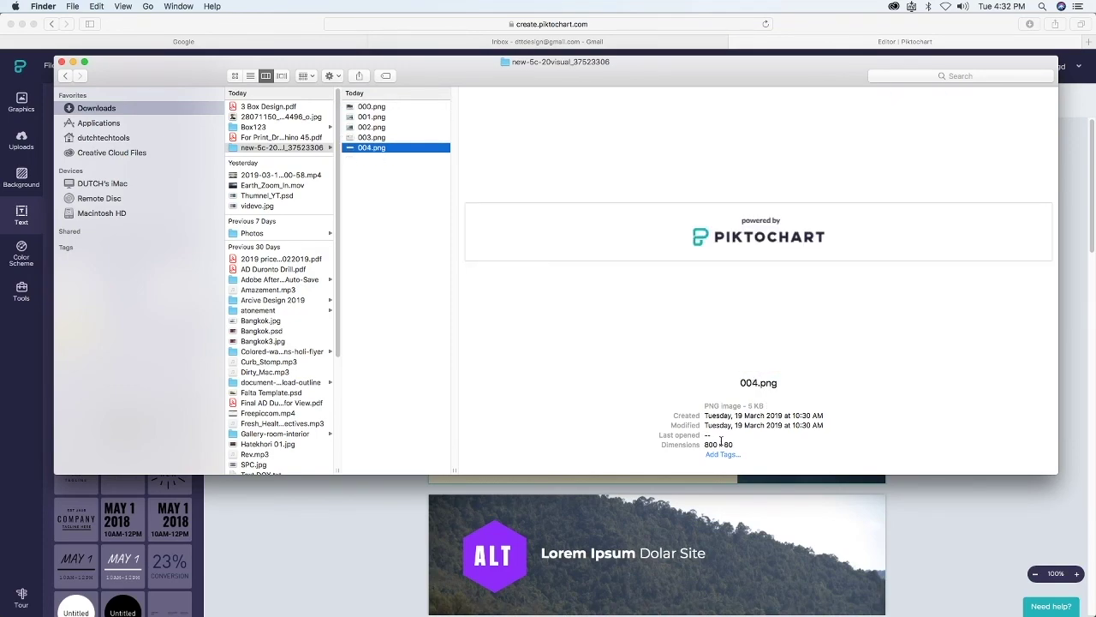
key(Up)
click(257, 205)
click(252, 233)
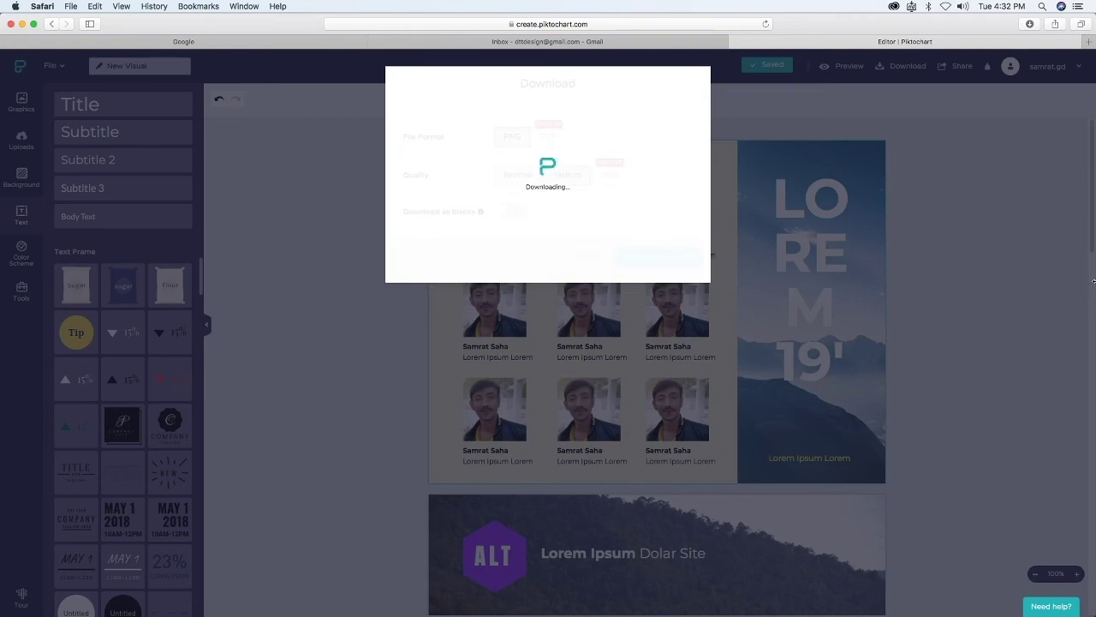
Try to download the presentation as a medium-quality PNG without blocks, staying on the page, and check the Downloads folder for it.
mouse_move(997, 601)
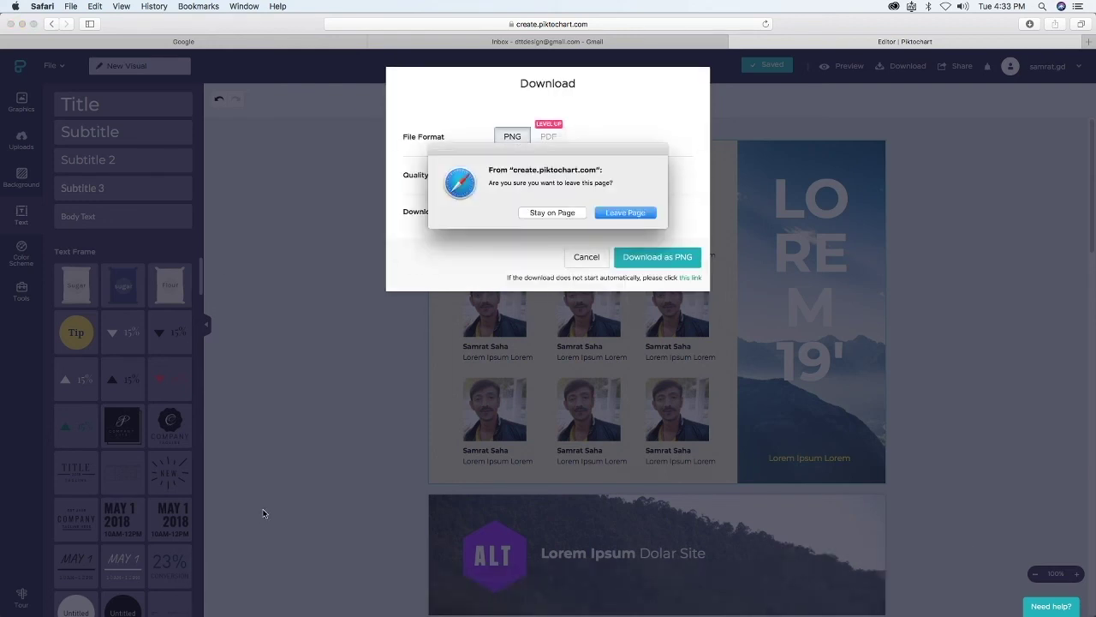
click(551, 212)
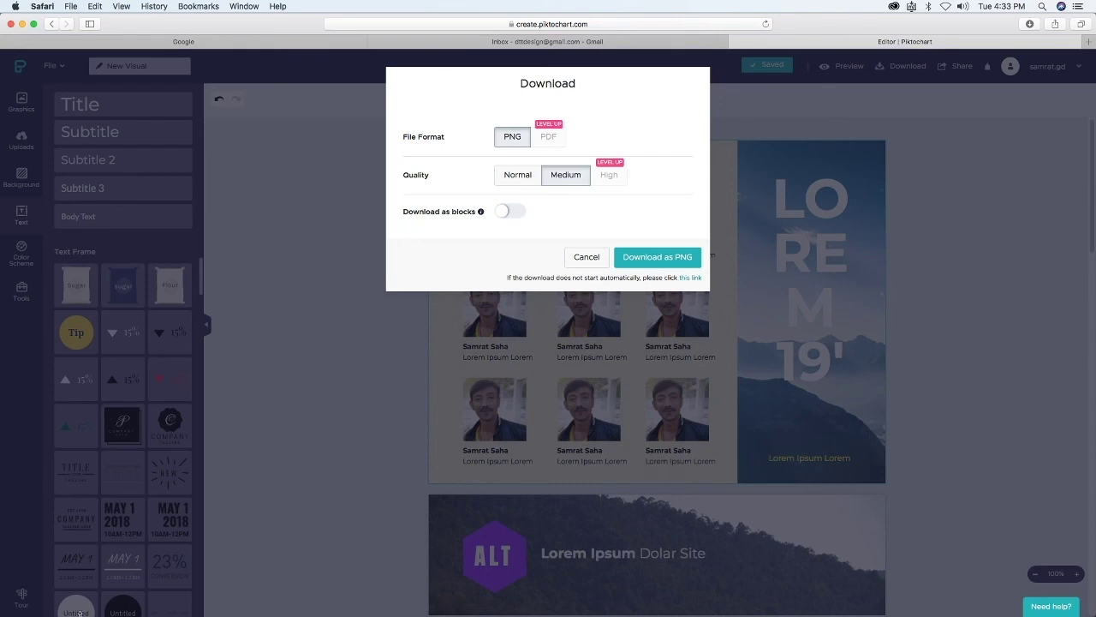
click(220, 589)
click(94, 108)
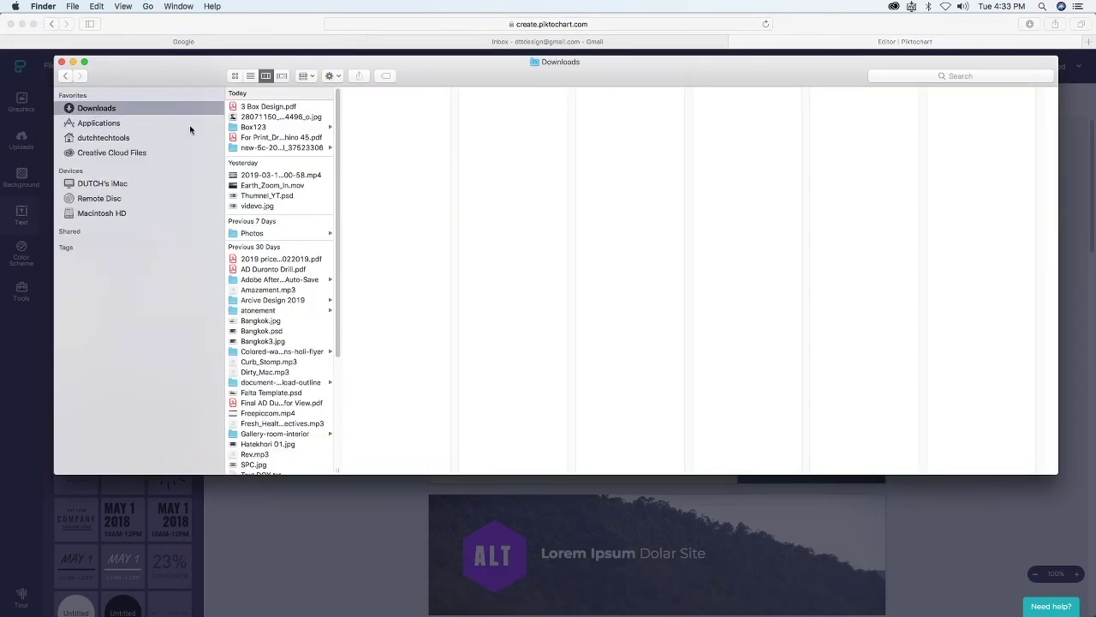
click(256, 149)
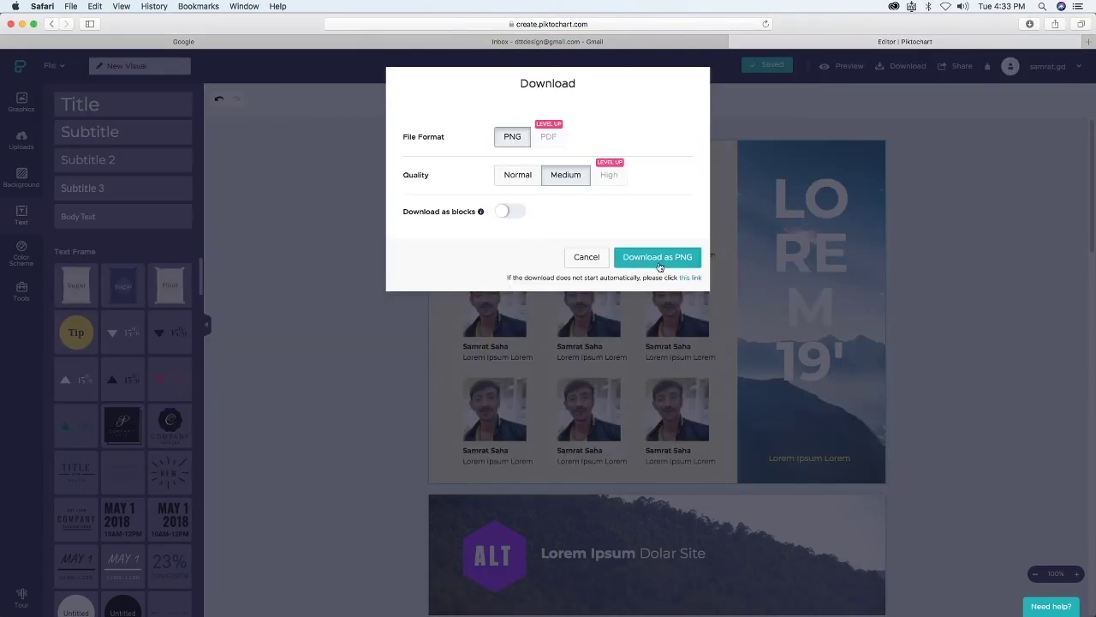
Download the presentation as medium-quality PNG blocks, agreeing to leave the page, and switch to Finder.
click(694, 264)
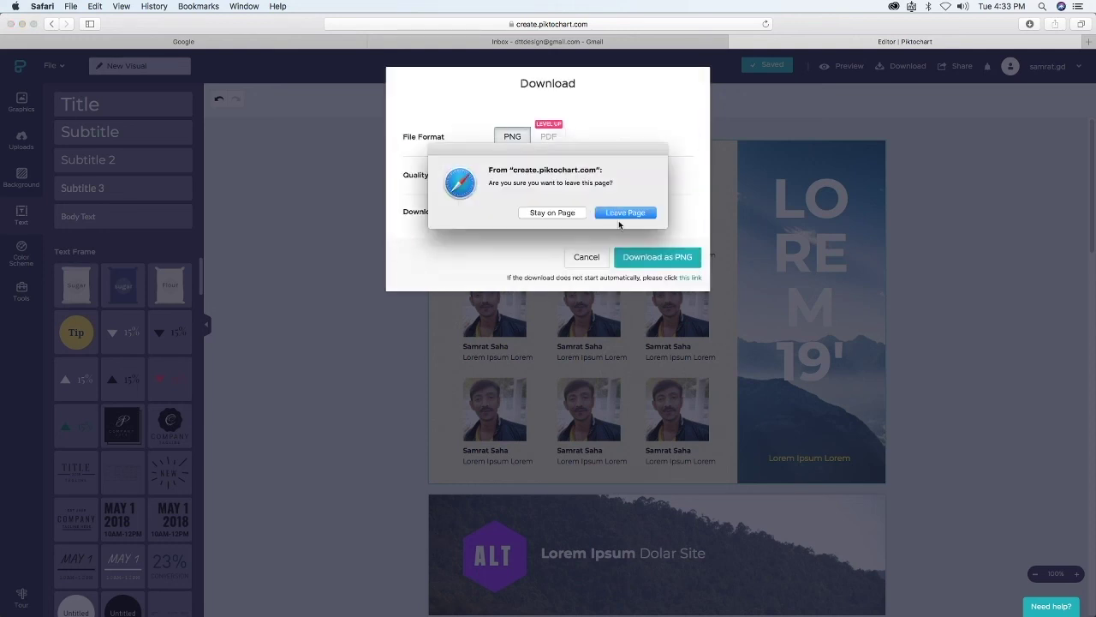
click(622, 219)
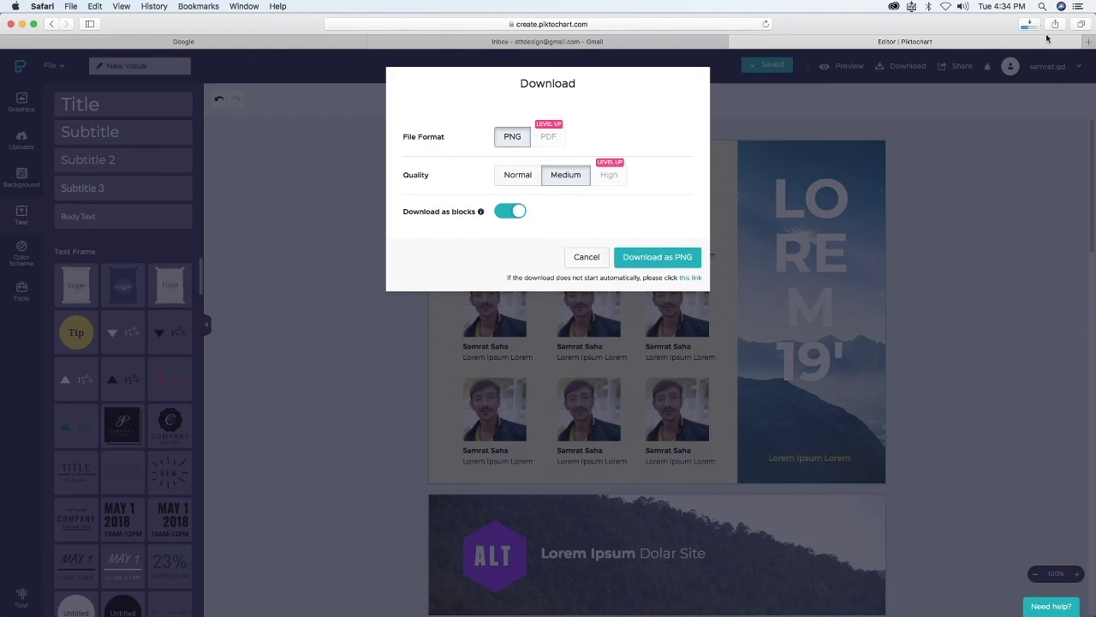
click(214, 590)
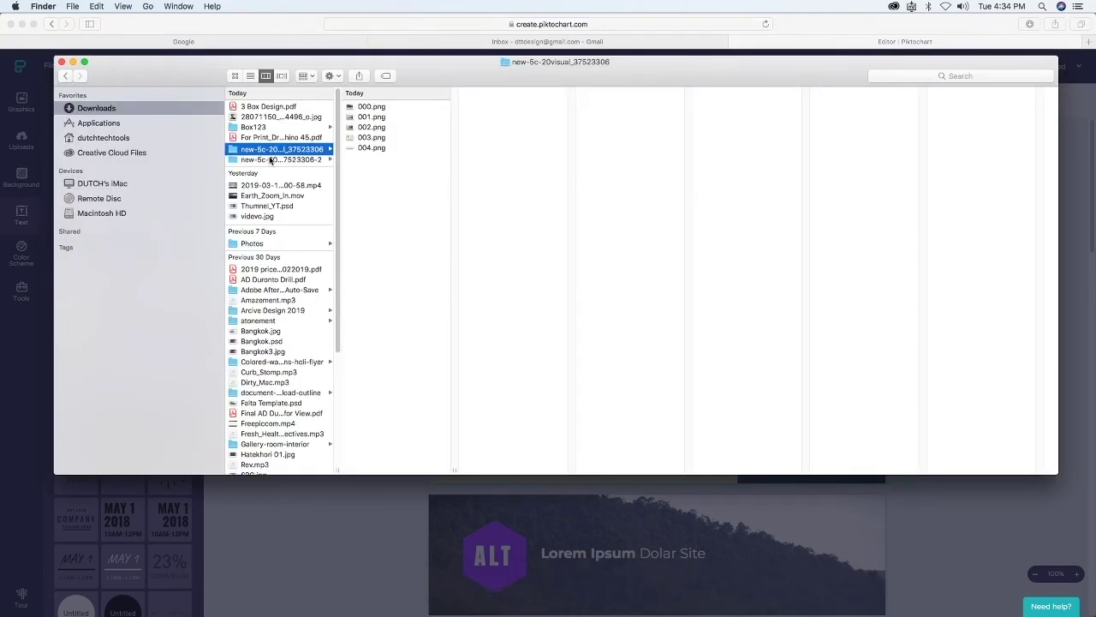
Look through the slide images 000.png to 004.png in the new-5c-20visual_37523306-2 folder.
key(Right)
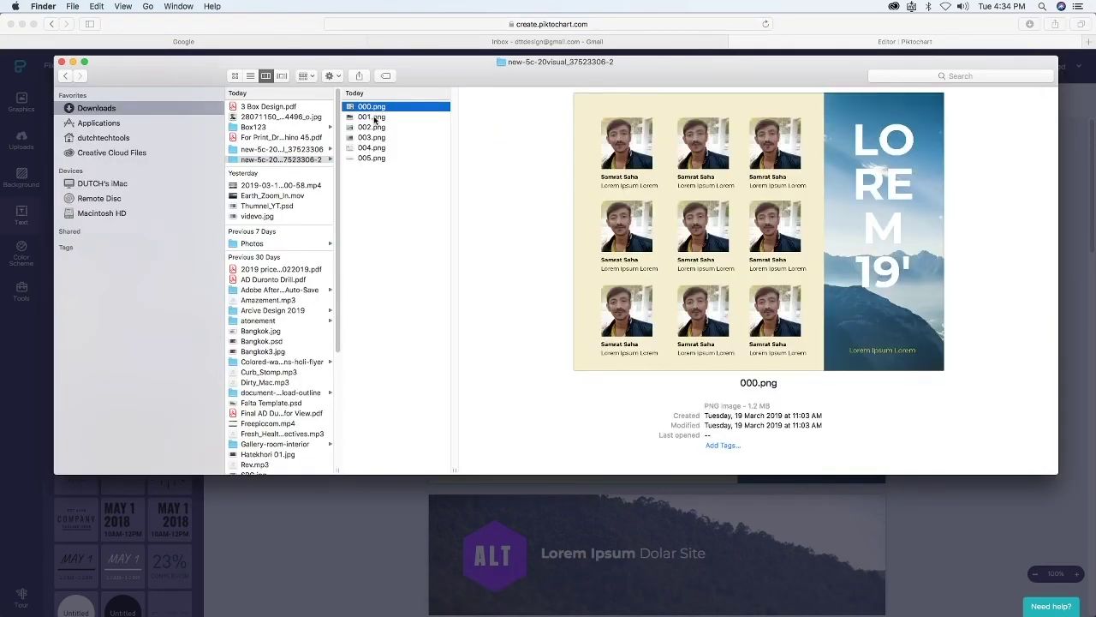
click(375, 117)
click(374, 127)
click(373, 138)
click(374, 148)
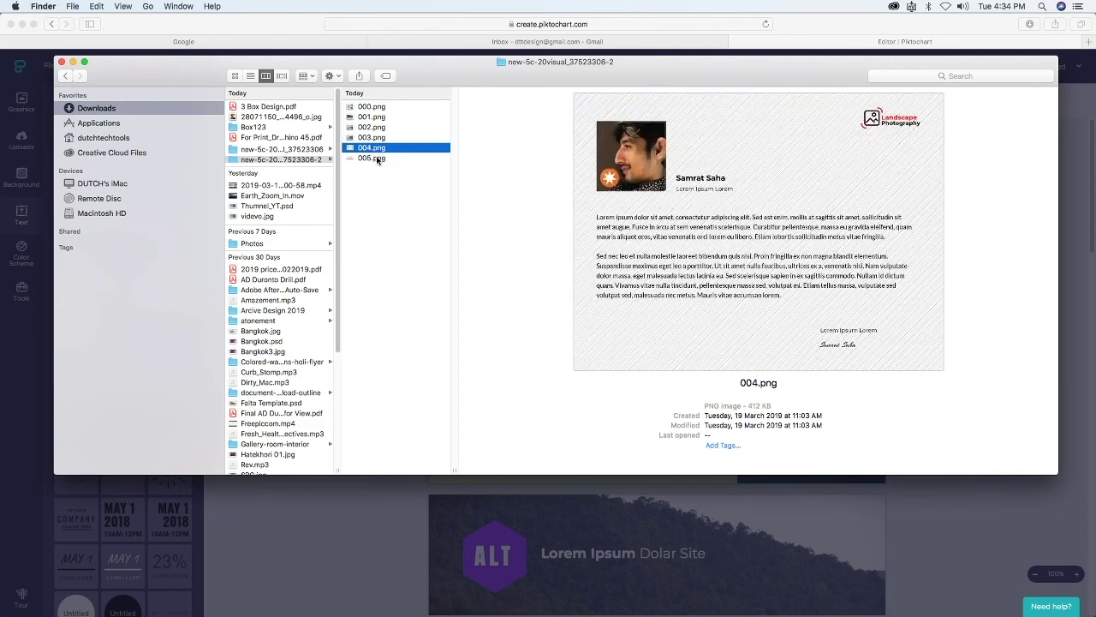
Move the Piktochart branding image 005.png from the new export folder to the trash.
click(374, 159)
right_click(372, 160)
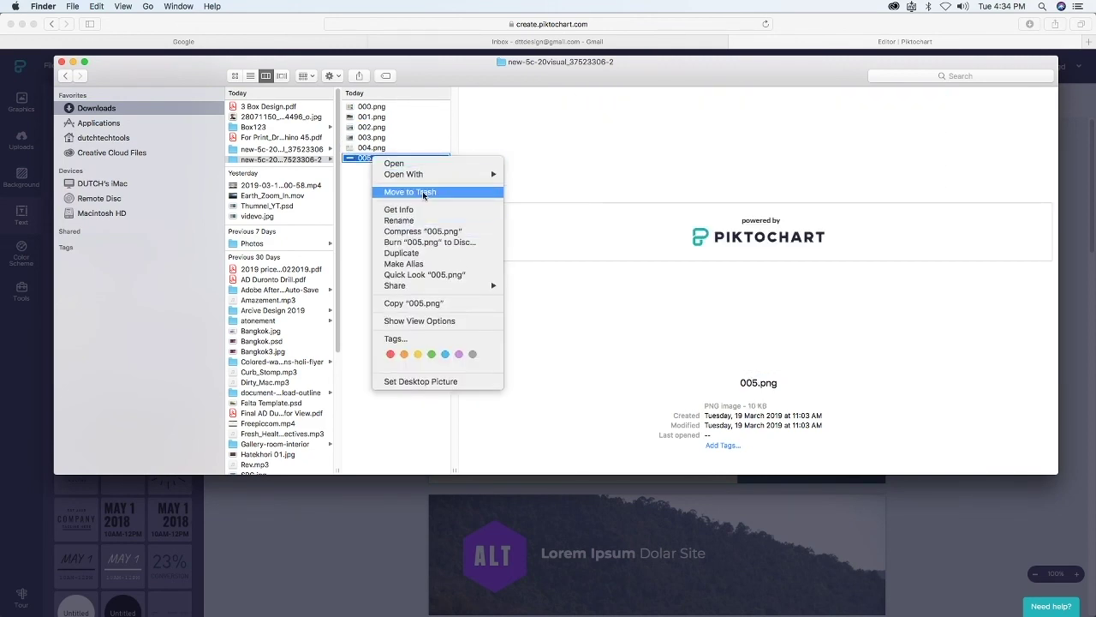
click(396, 211)
Select all five remaining slide images and open them together with another application.
key(super+a)
right_click(368, 117)
mouse_move(428, 142)
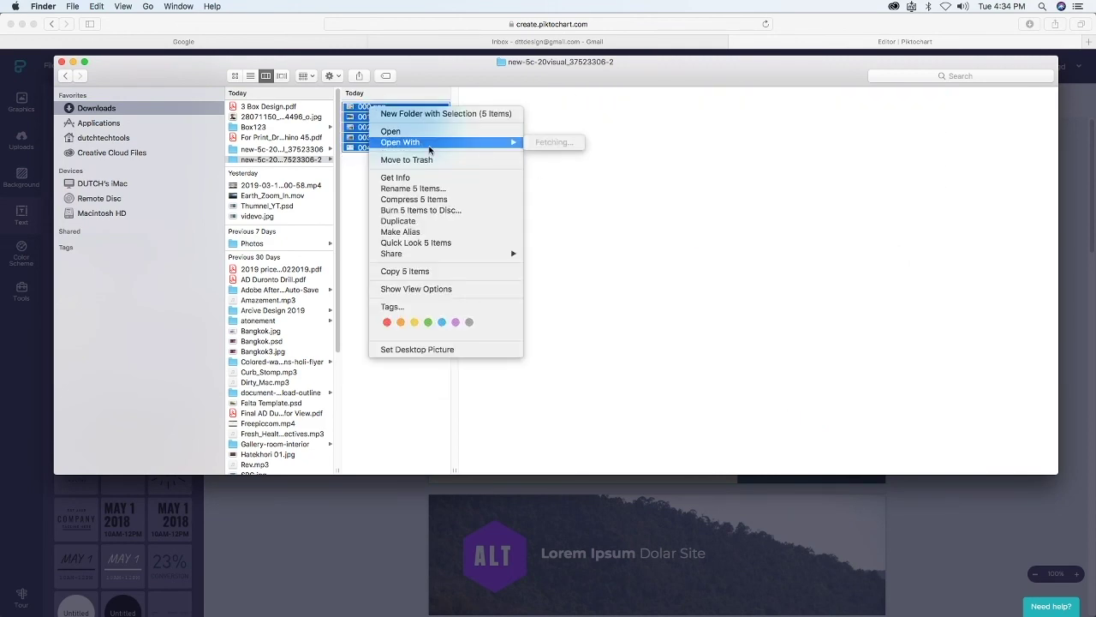
click(597, 258)
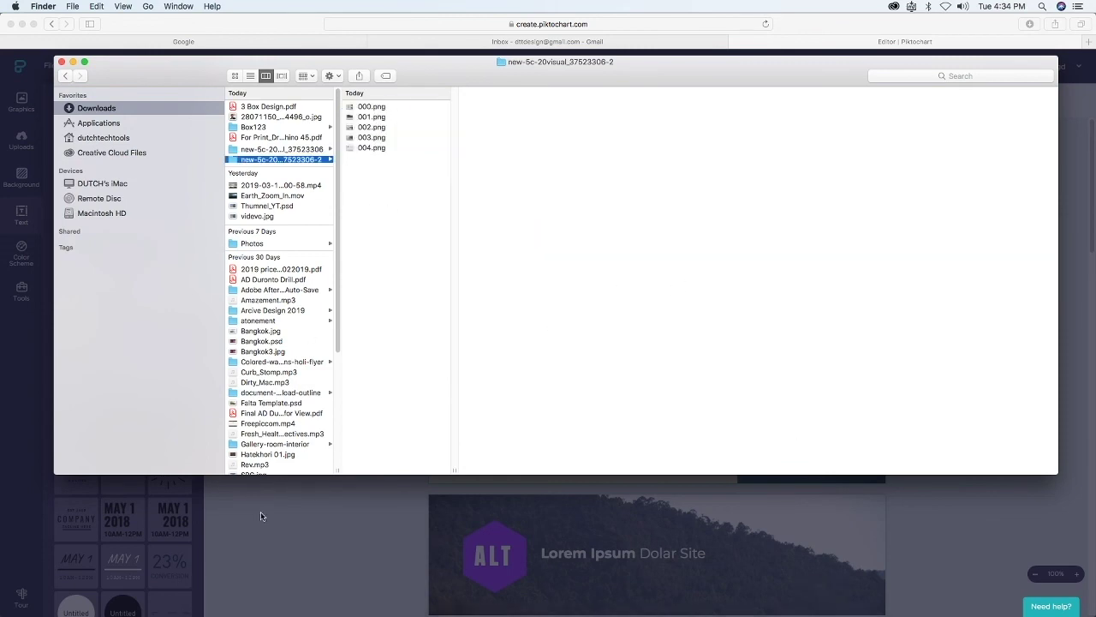